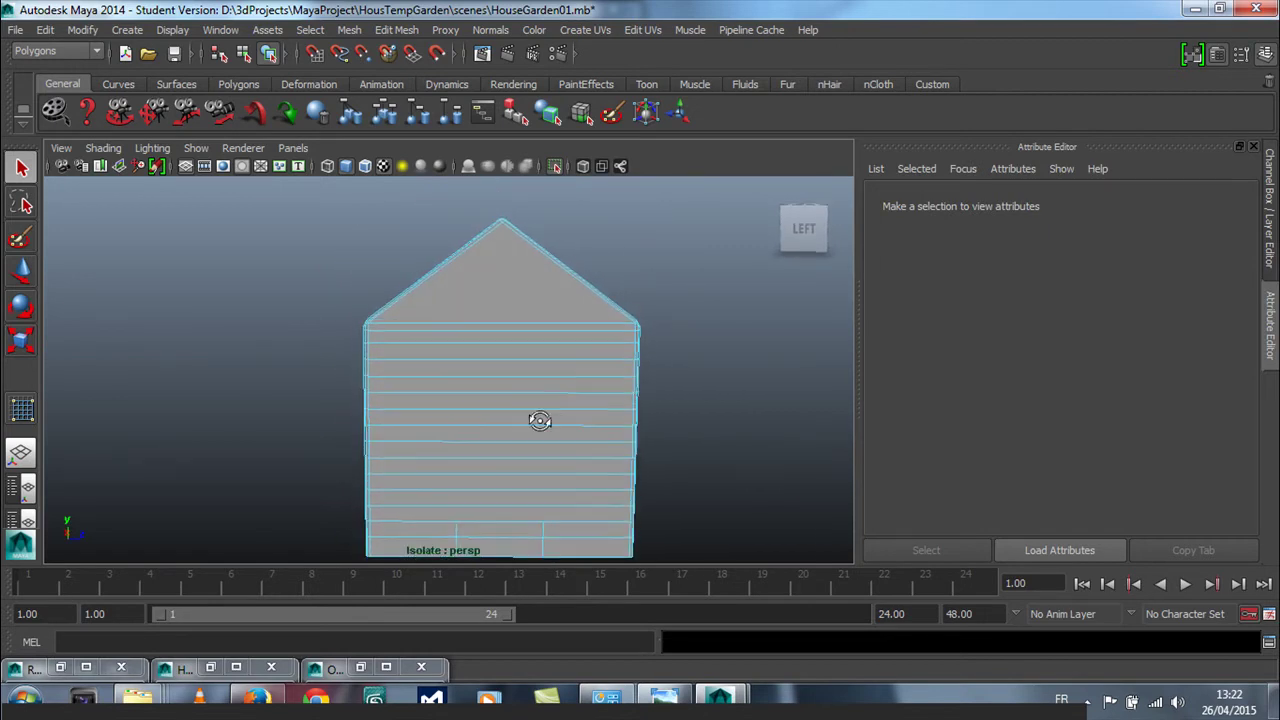
Select all faces of the house body's front and back gable walls, leaving the side walls and roof unselected
drag(433, 541, 528, 473)
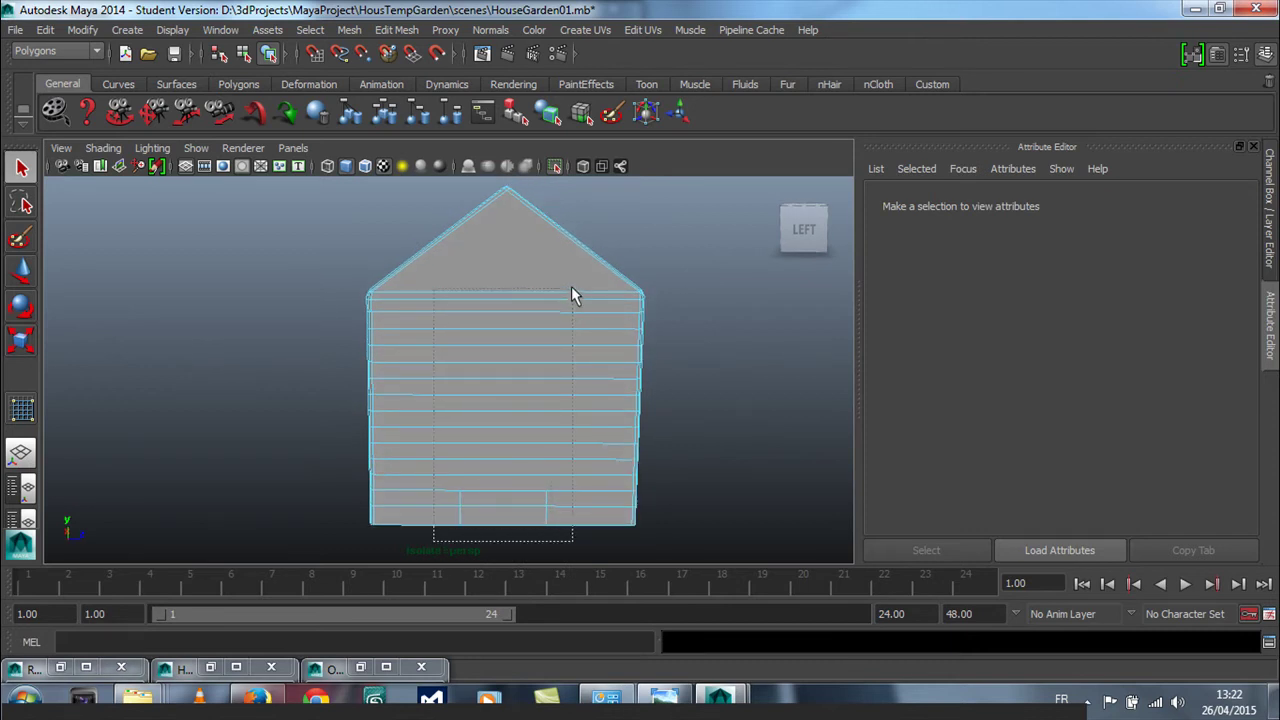
drag(571, 286, 572, 290)
alt+drag(696, 330, 320, 334)
scroll(436, 282, up, 2)
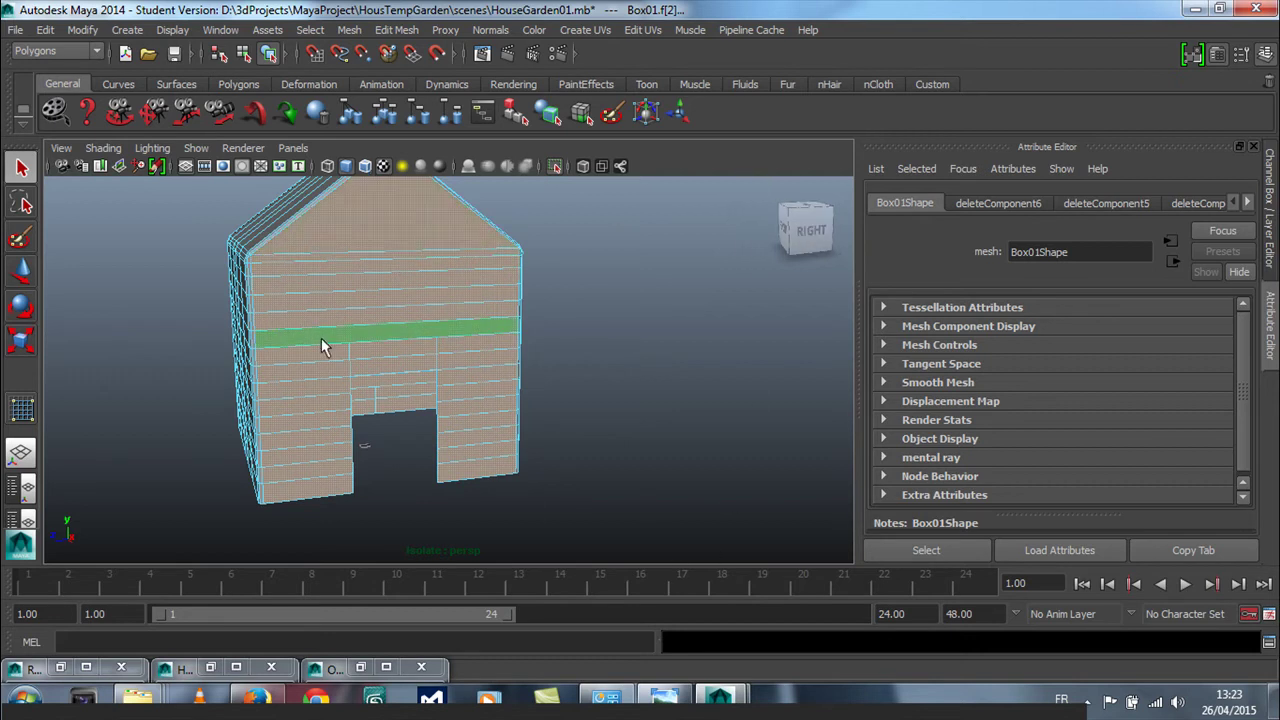
alt+drag(487, 318, 430, 345)
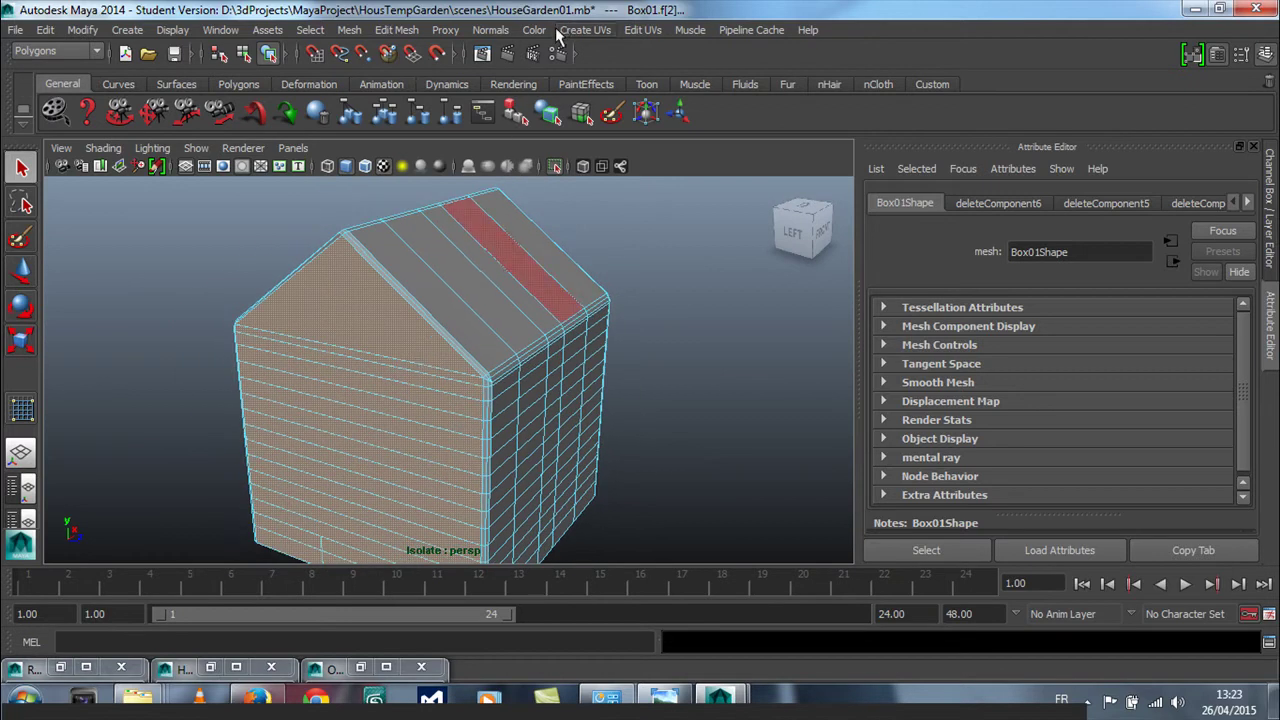
Apply planar mapping to the selected gable wall faces, projecting from the X axis with the bounding box fit and image ratio kept
click(586, 30)
click(751, 57)
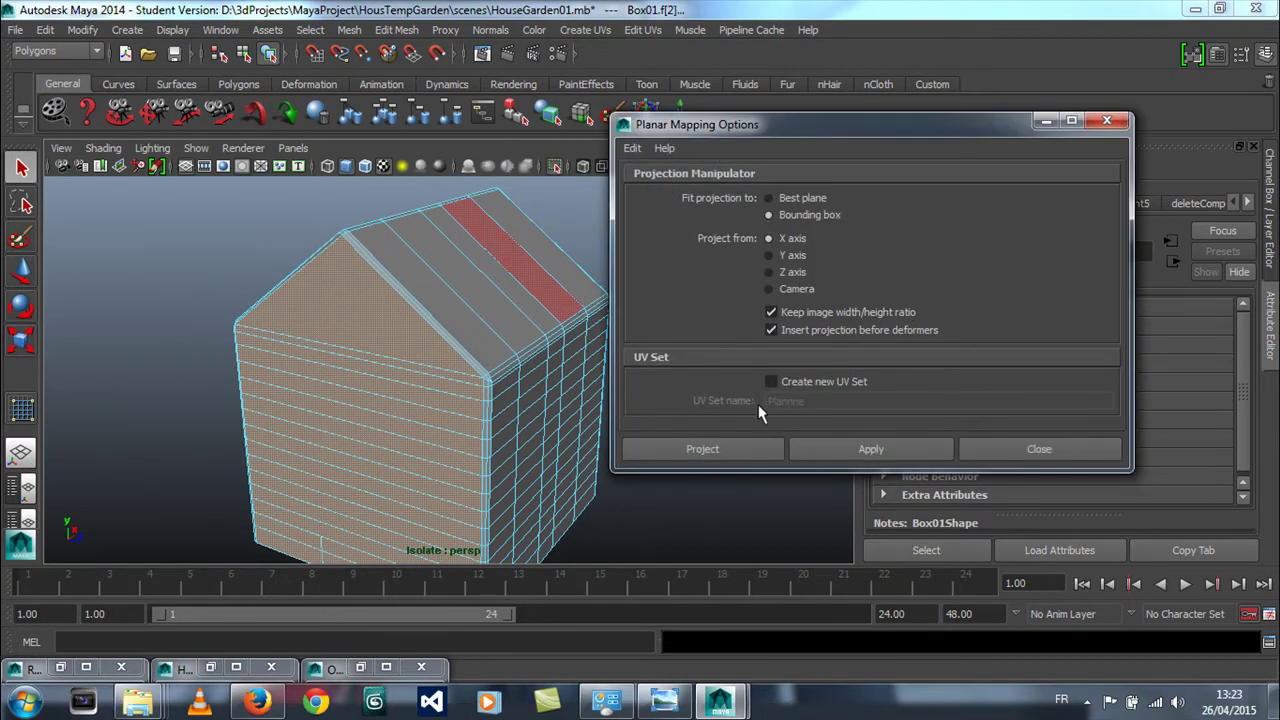
click(868, 449)
scroll(470, 410, down, 3)
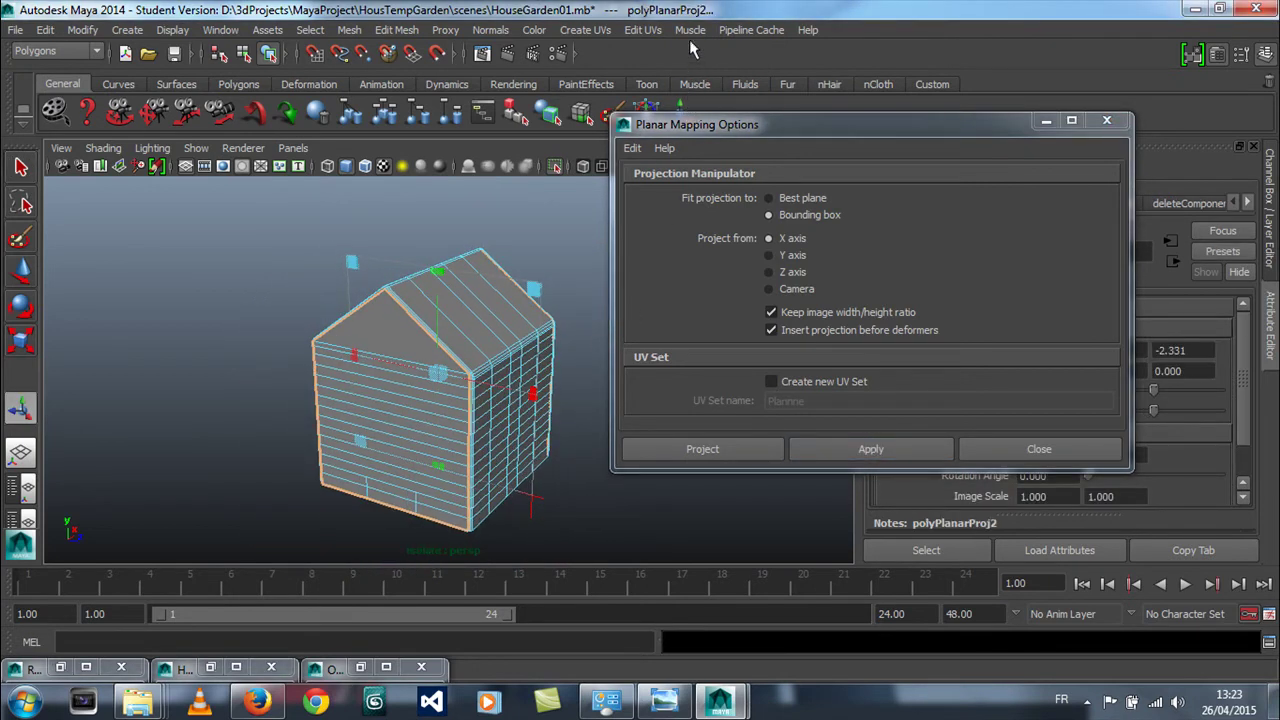
Open the UV Texture Editor and move the gable wall UVs out of the 0–1 space into the neighbouring negative-U tile
click(585, 30)
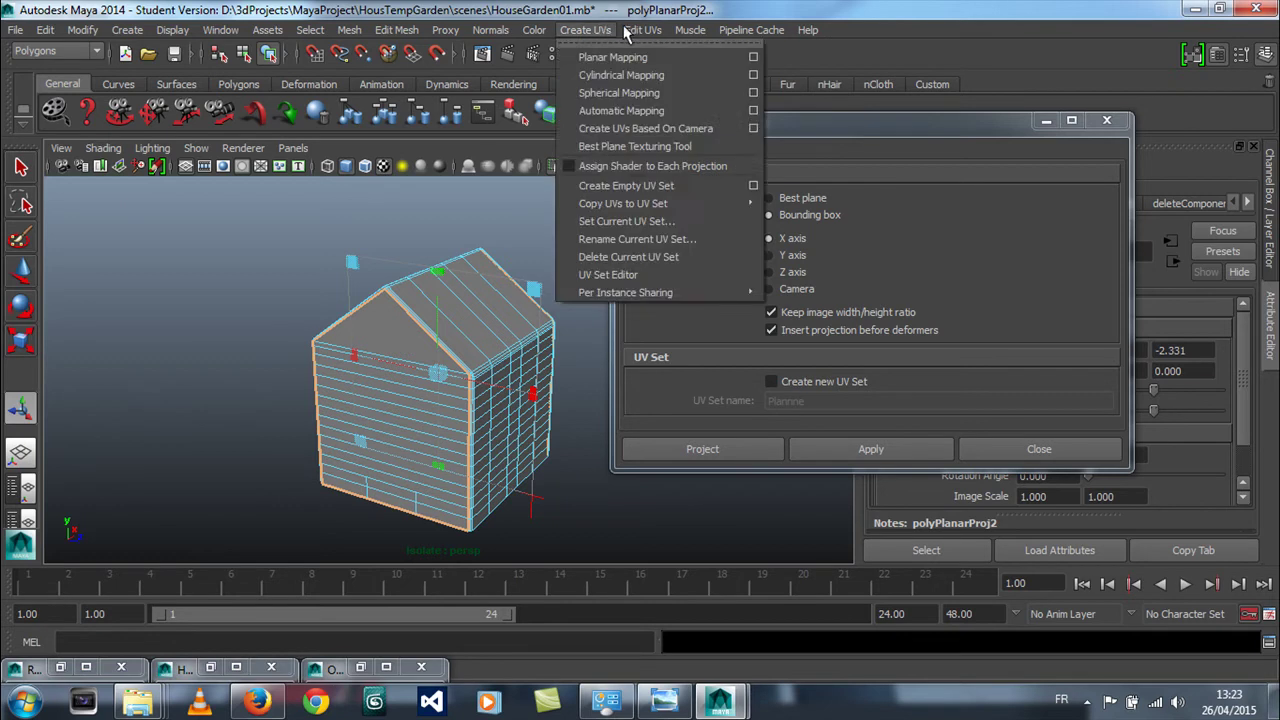
mouse_move(642, 30)
click(673, 406)
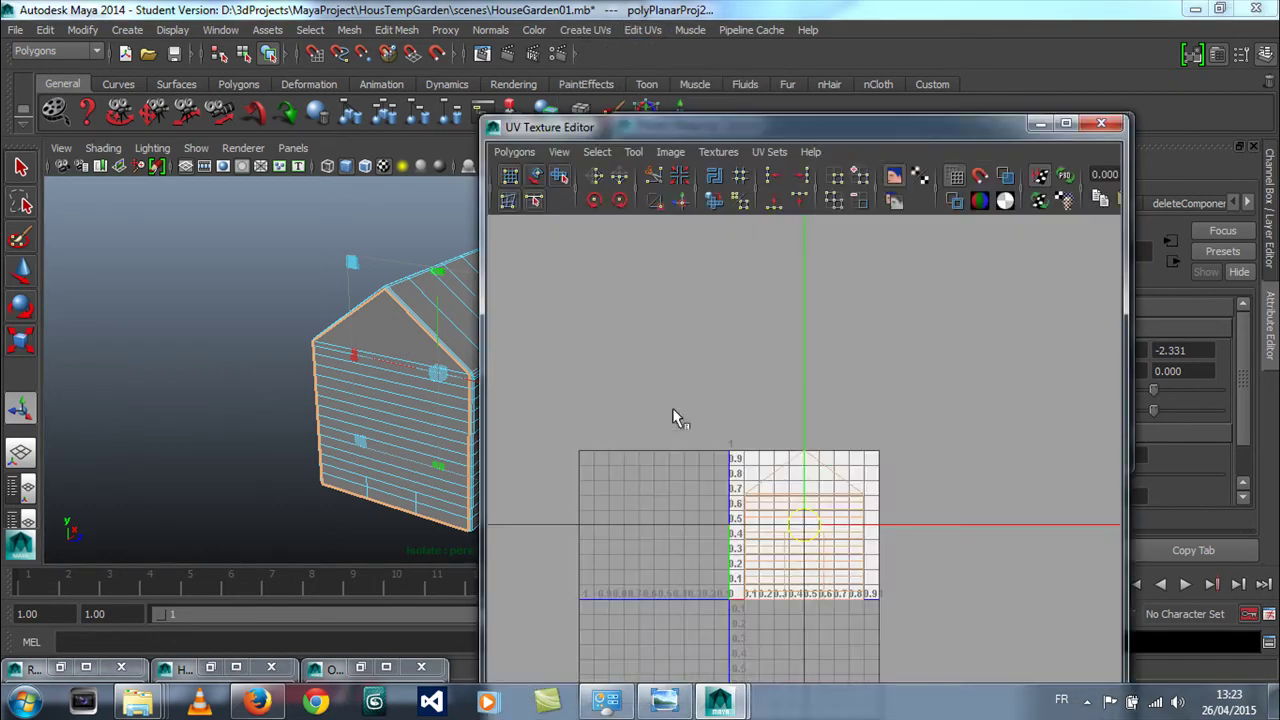
drag(751, 131, 872, 64)
drag(930, 470, 768, 469)
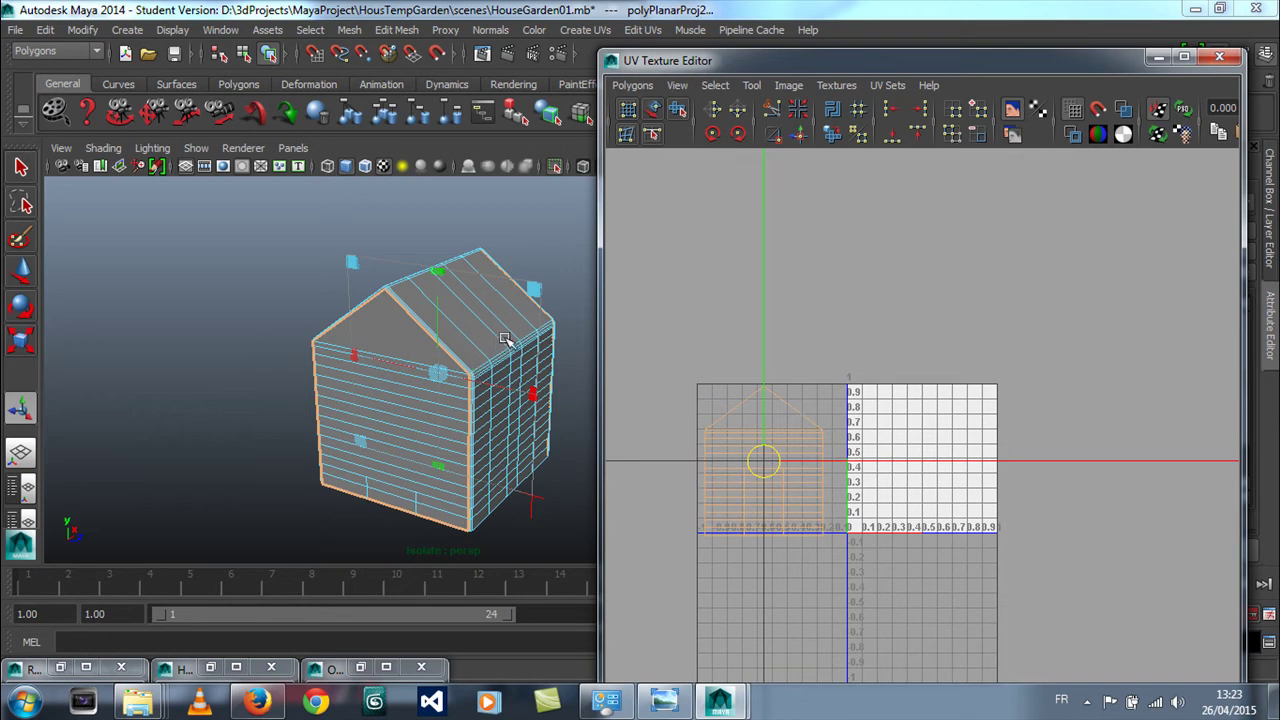
Select all remaining UVs in the 0–1 tile and convert the selection to the side wall and roof faces
click(178, 230)
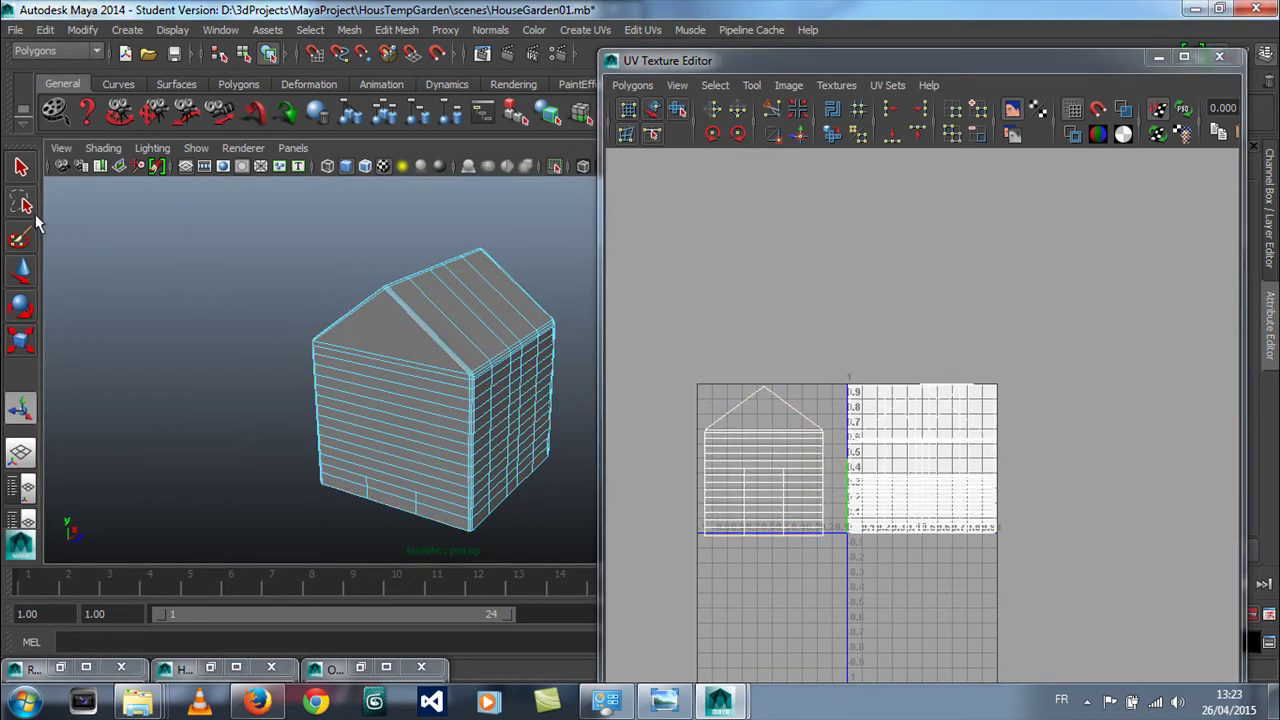
click(21, 168)
right_drag(706, 246, 765, 258)
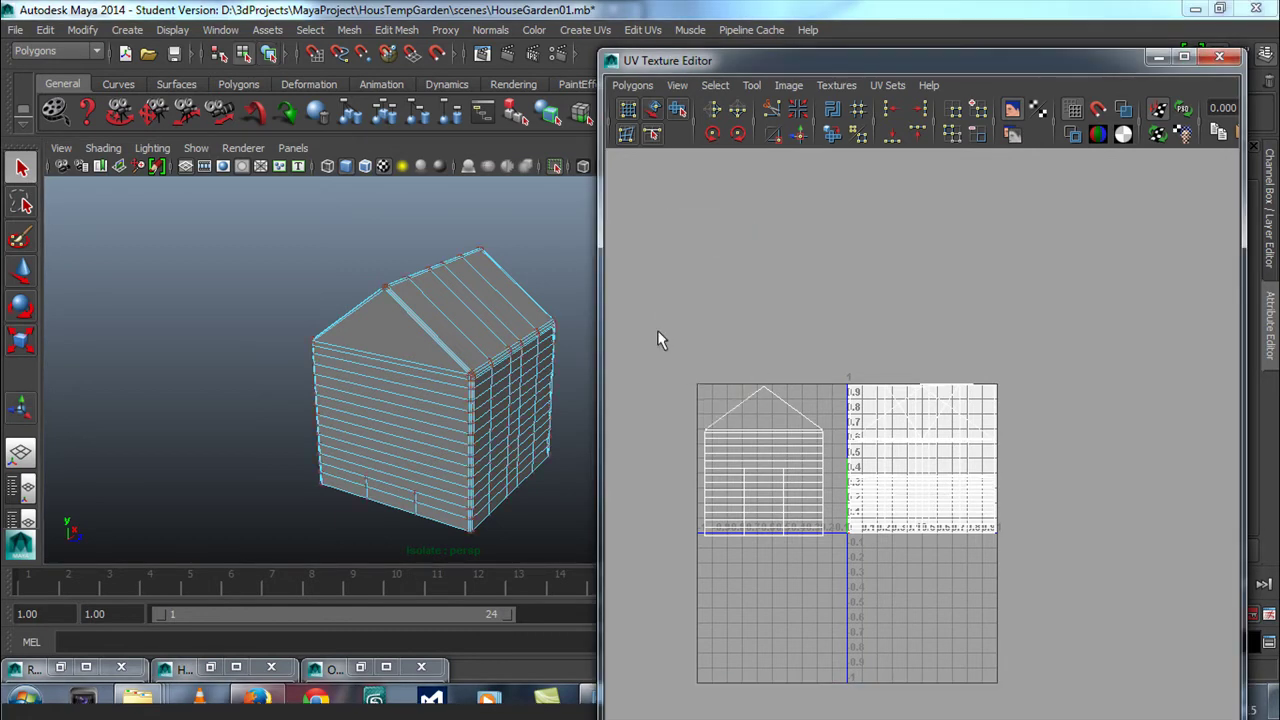
drag(657, 332, 780, 582)
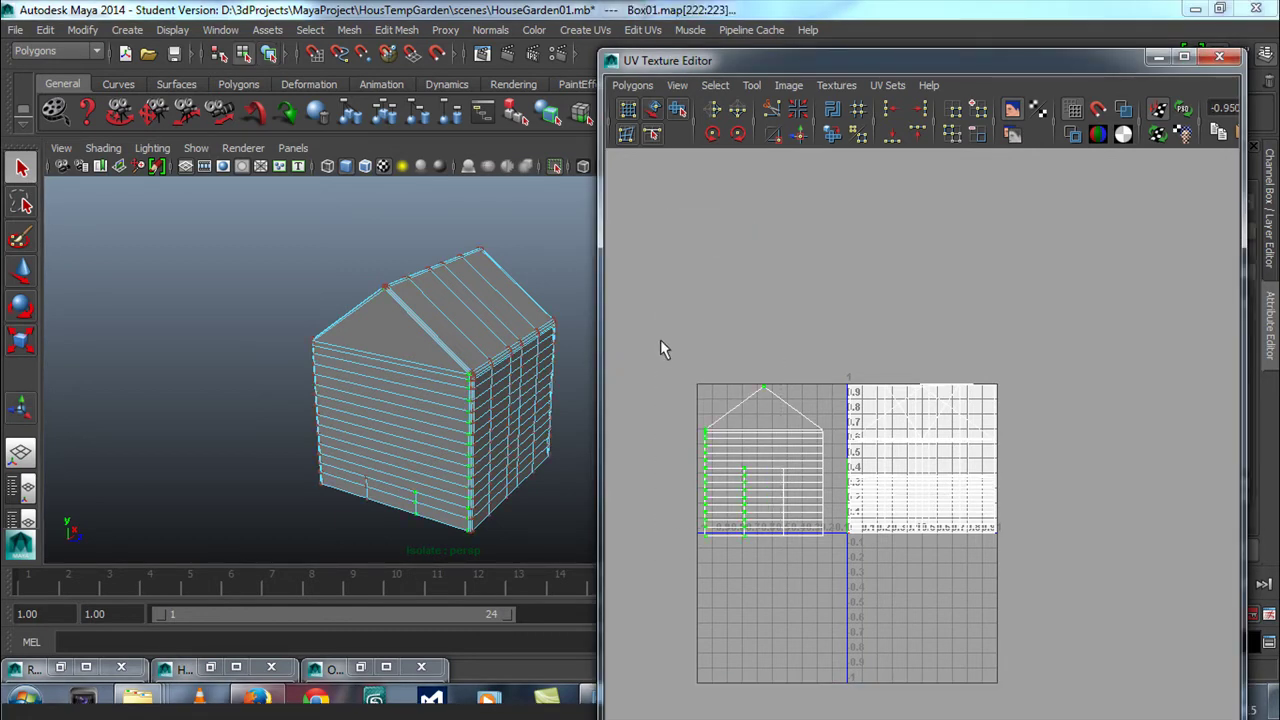
drag(834, 350, 1048, 578)
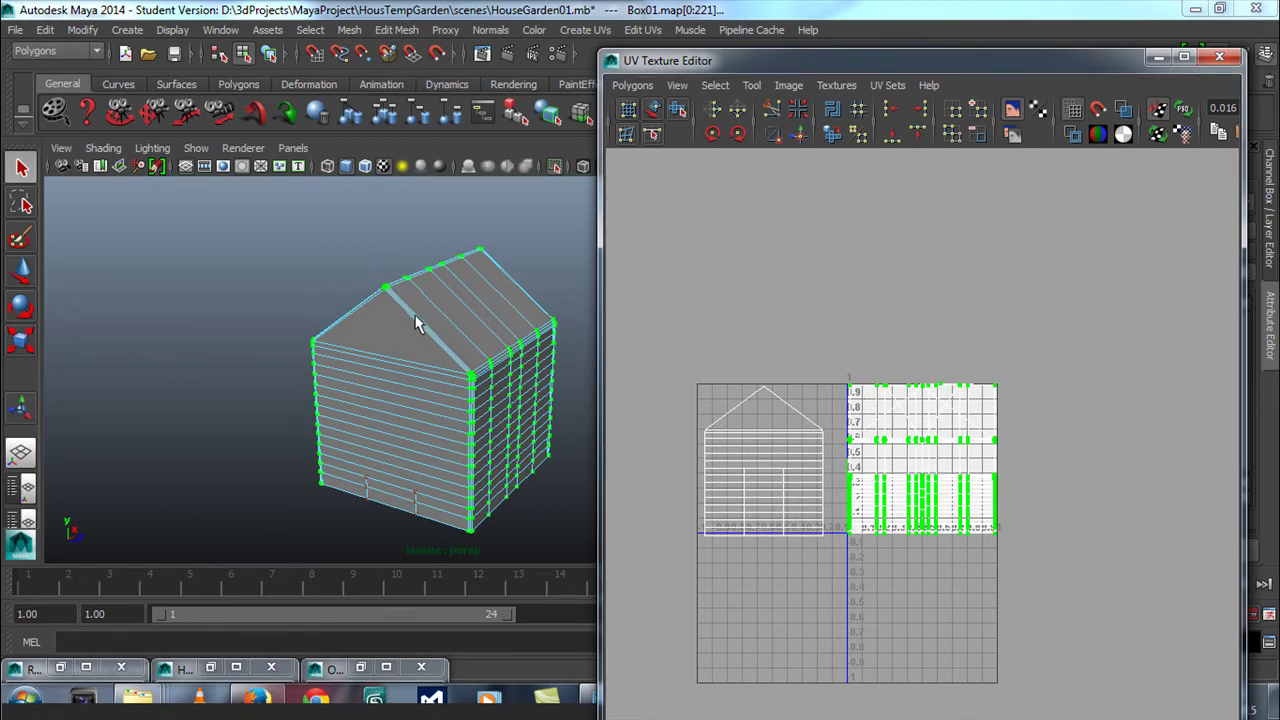
ctrl+right_drag(417, 323, 414, 413)
alt+drag(512, 310, 263, 277)
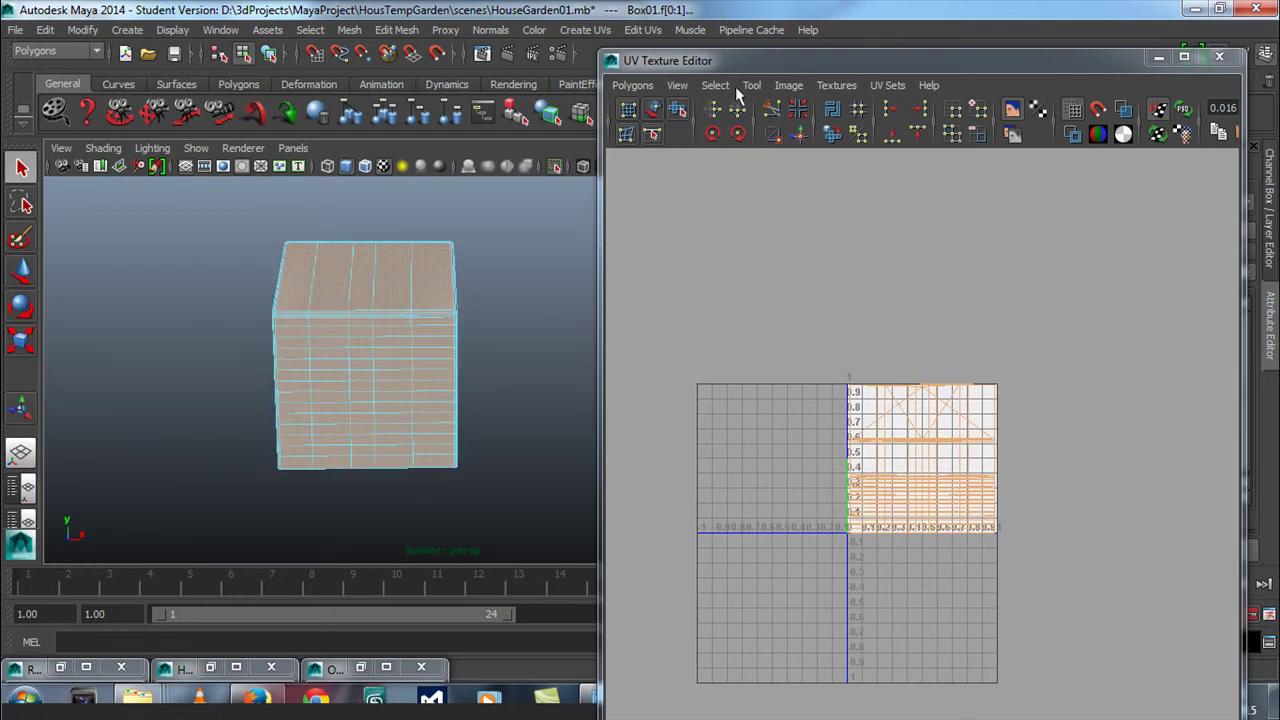
Apply planar mapping from the Z axis to the selected side wall and roof faces and close the mapping options
click(598, 30)
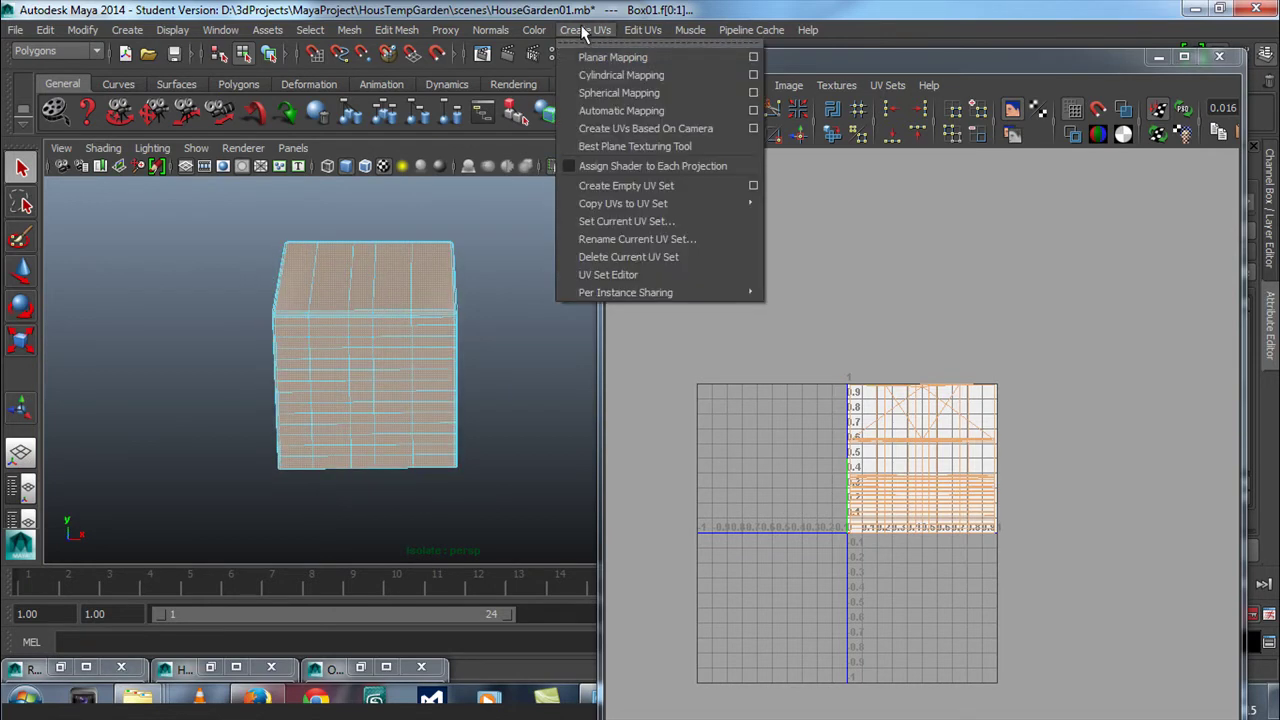
click(753, 58)
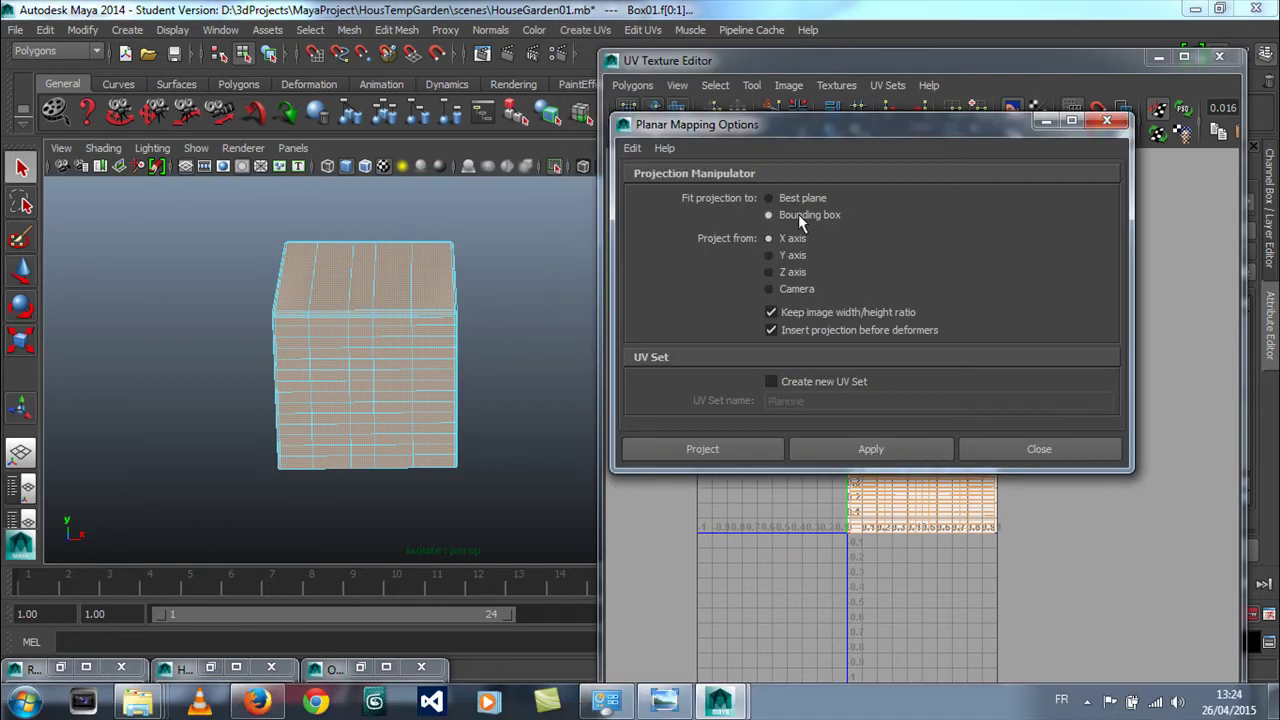
click(770, 272)
click(884, 444)
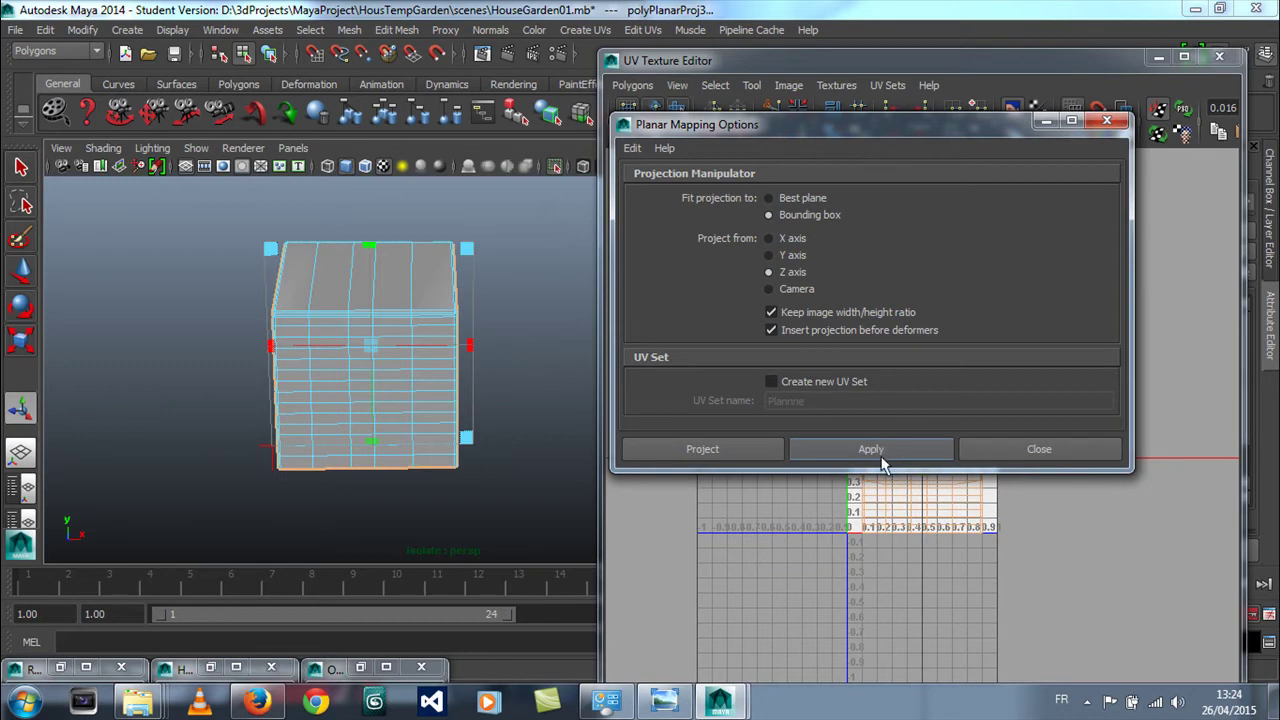
click(1040, 449)
key(q)
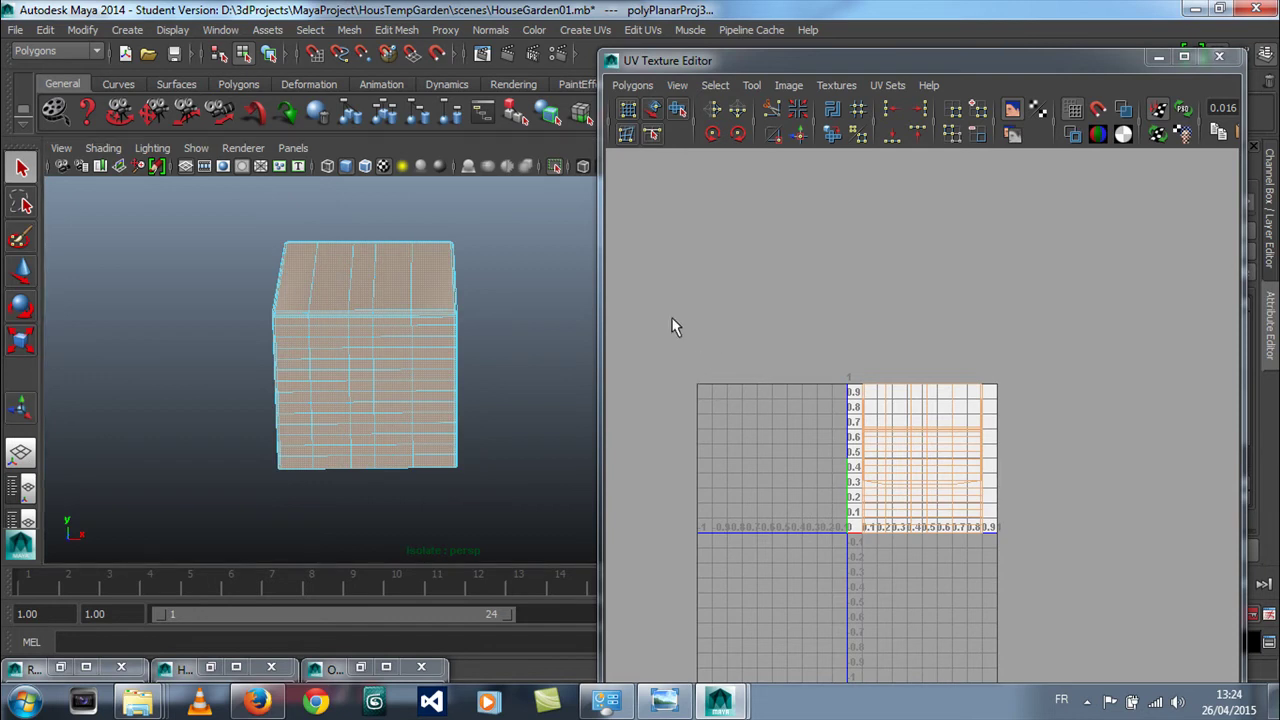
Select the house body as an object, turn off isolate select, and minimize the UV Texture Editor
alt+drag(110, 240, 359, 274)
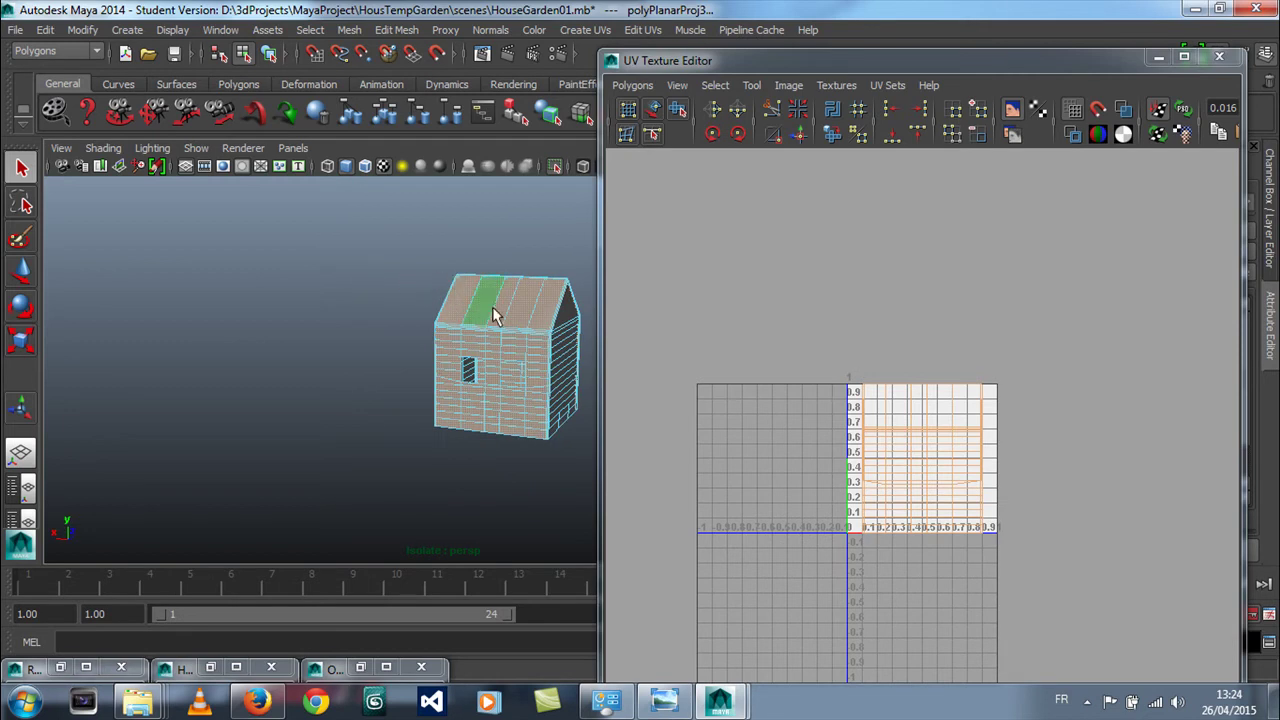
click(711, 282)
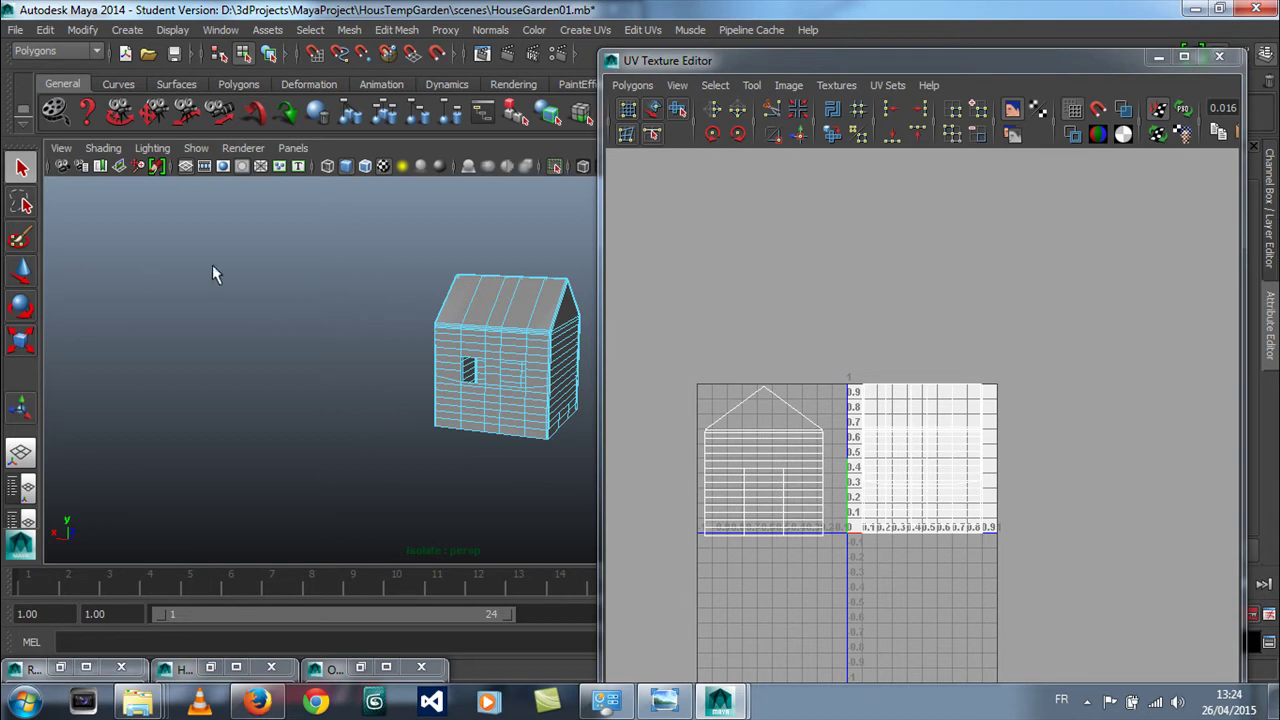
alt+middle_drag(323, 277, 237, 307)
right_drag(440, 360, 487, 269)
click(440, 341)
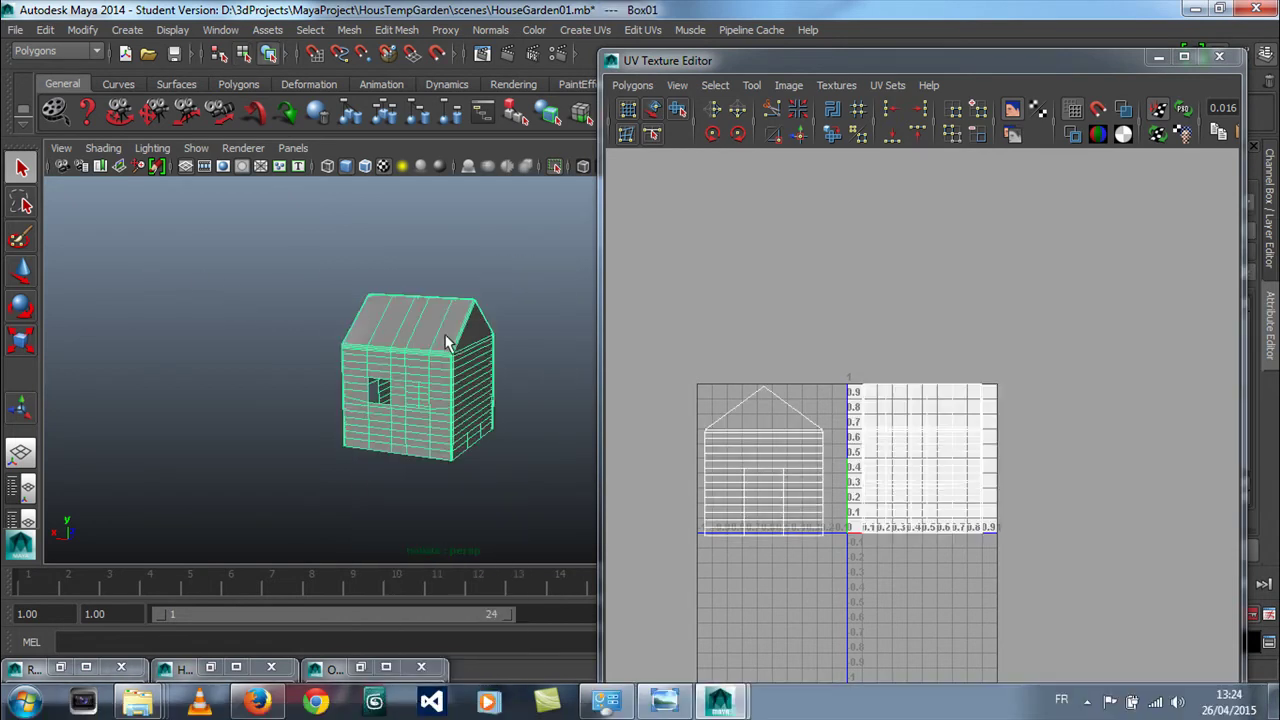
click(555, 167)
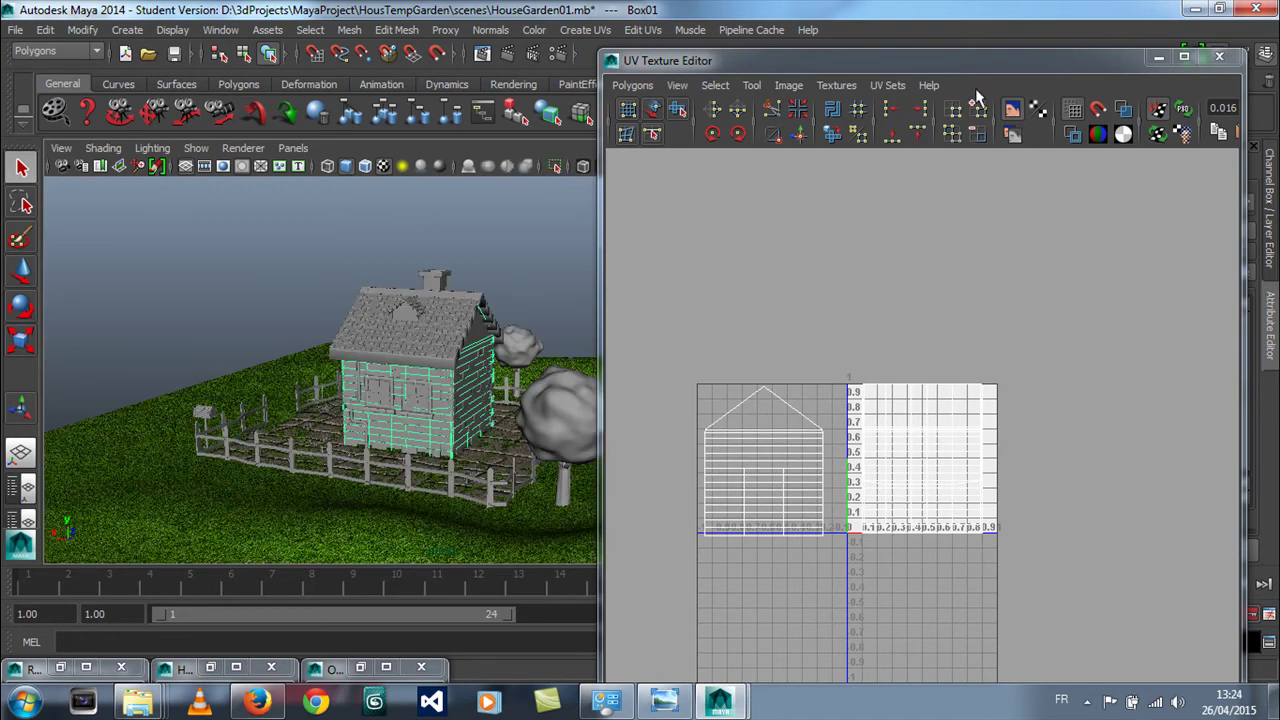
click(1156, 59)
alt+drag(733, 307, 432, 421)
alt+right_drag(430, 421, 606, 420)
alt+middle_drag(444, 464, 476, 428)
alt+drag(476, 428, 453, 436)
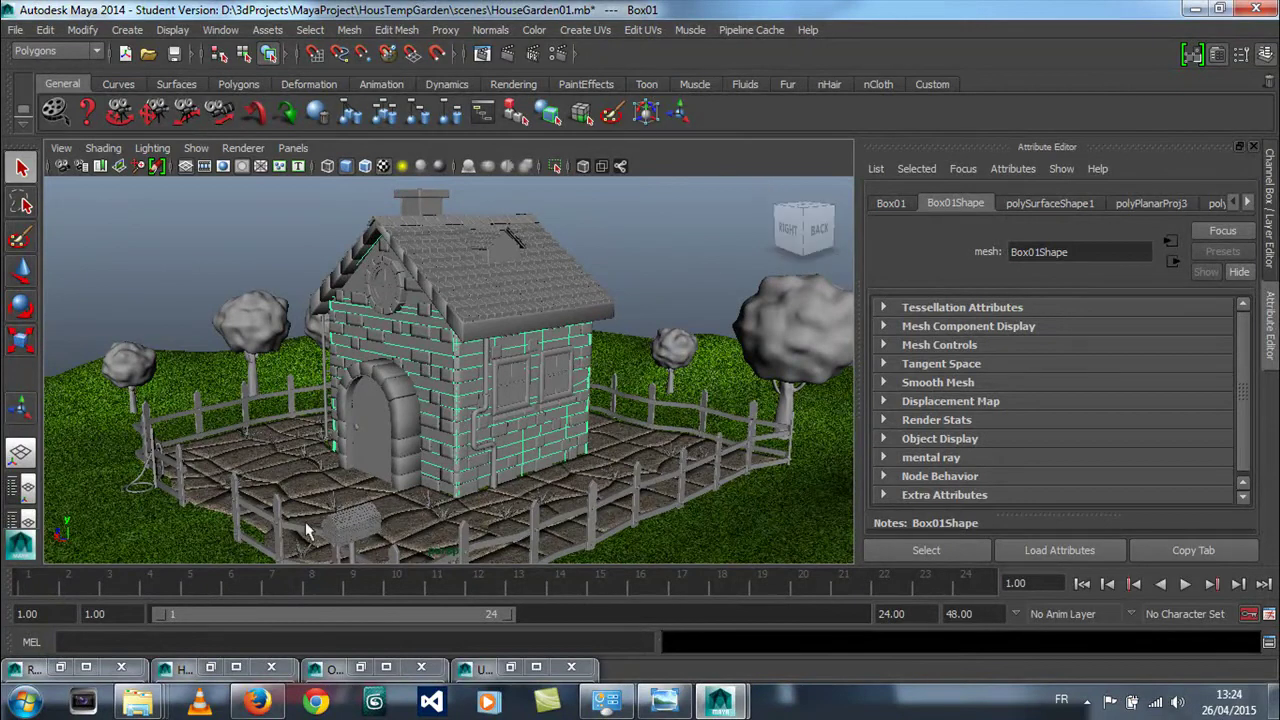
Create a mental ray mia_material_x material in the Hypershade and name it HouseWall
click(219, 665)
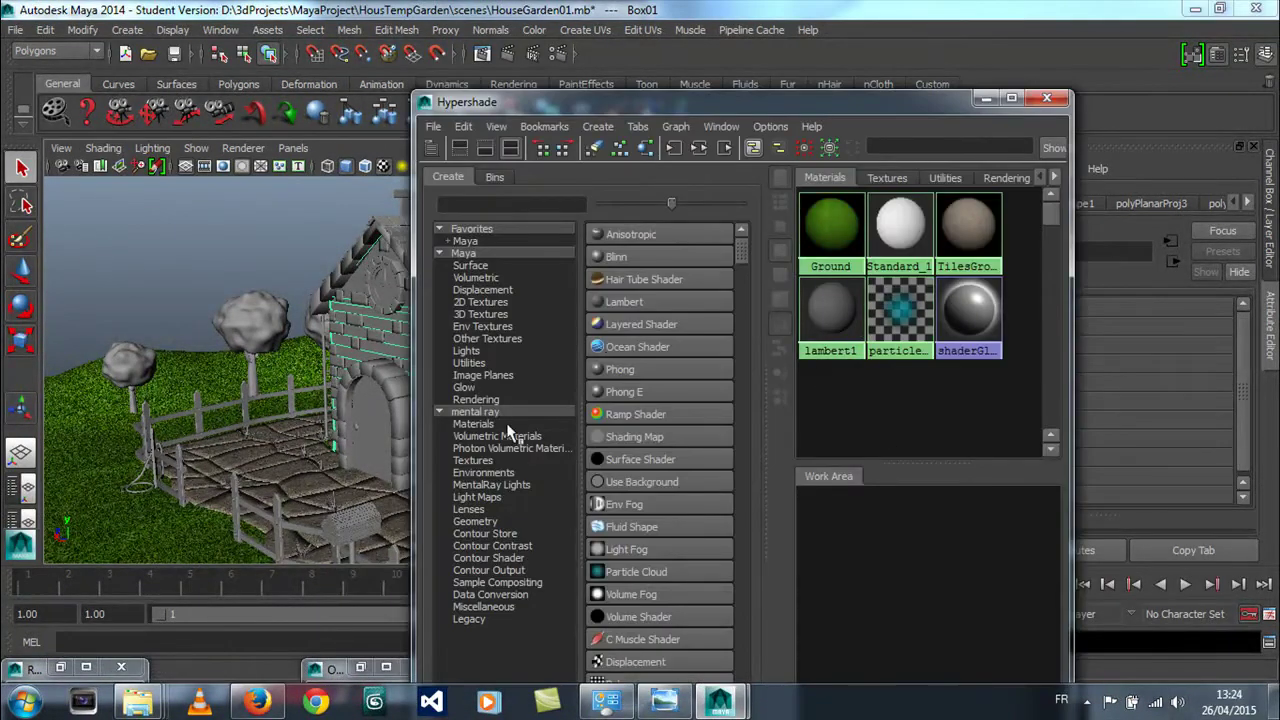
click(476, 413)
click(649, 325)
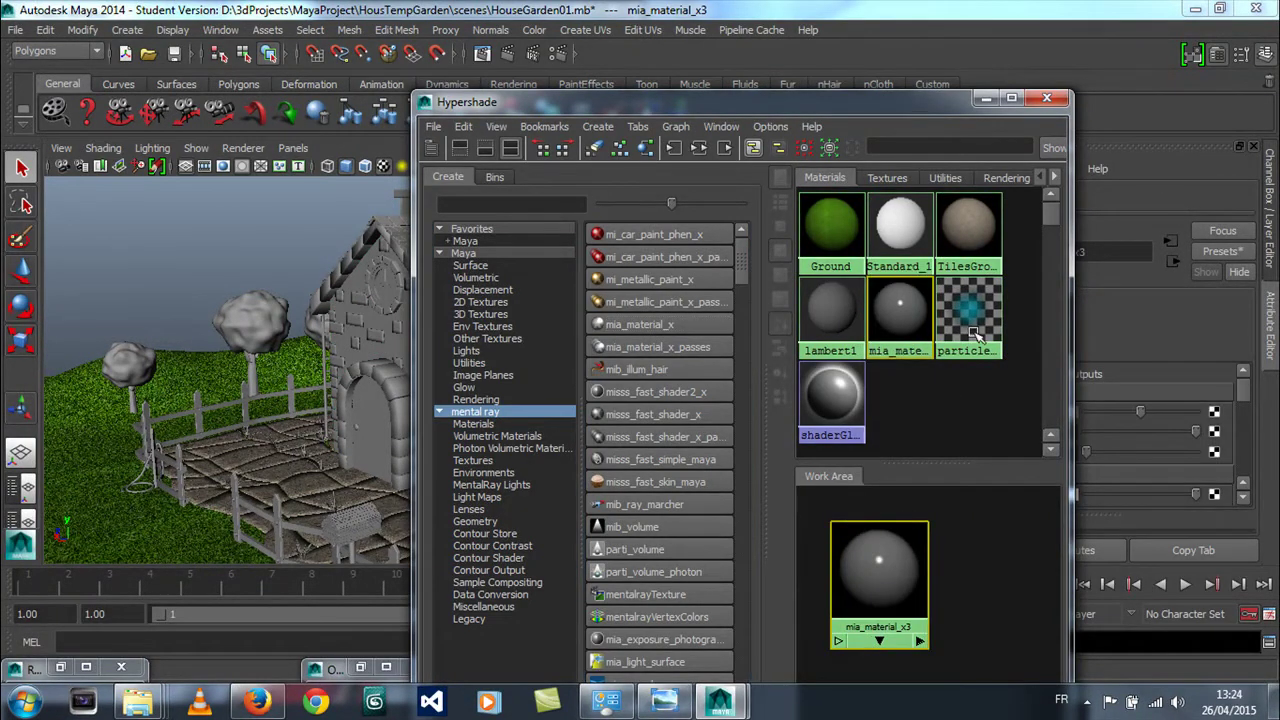
drag(958, 103, 665, 51)
double_click(1051, 251)
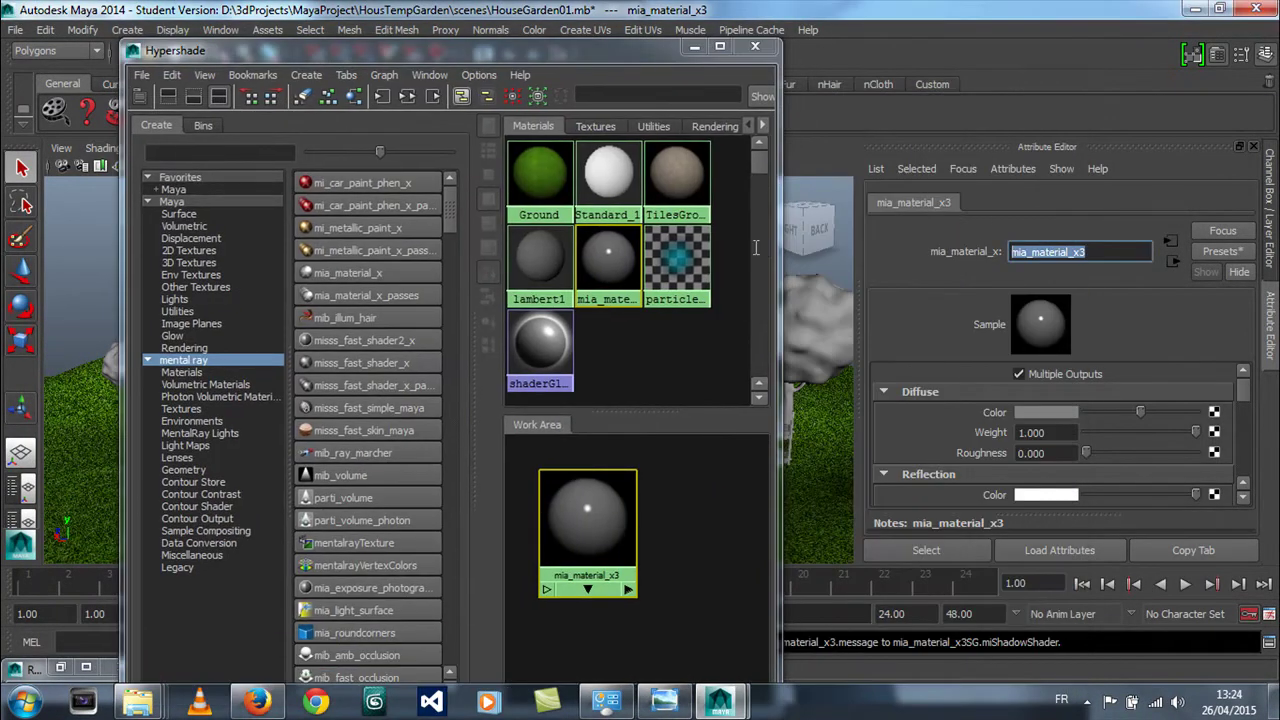
text(HouseWall)
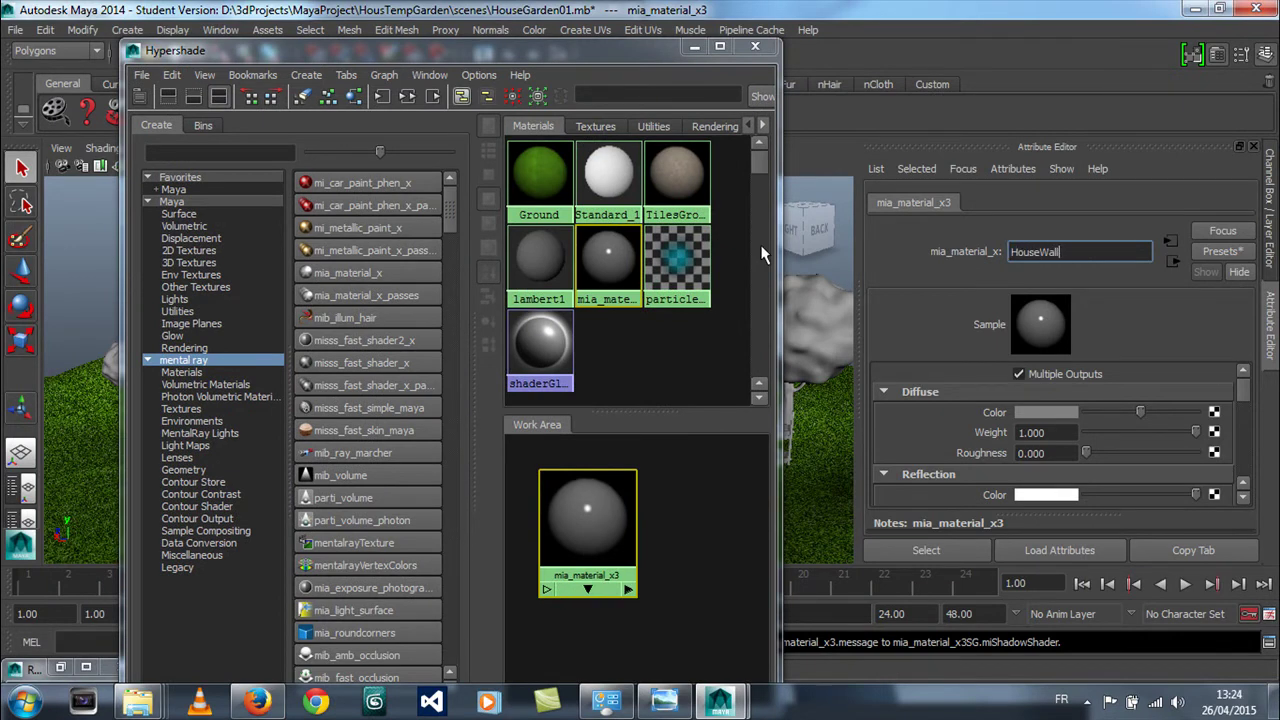
key(Return)
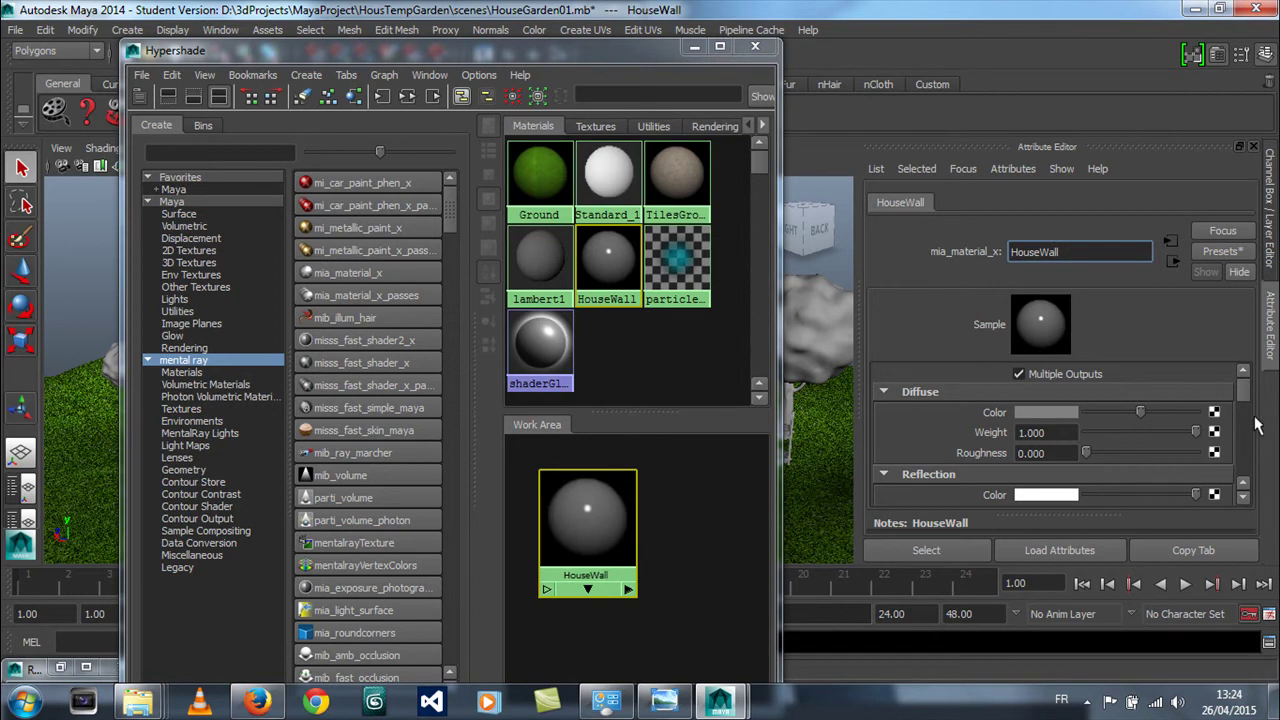
Set HouseWall's reflectivity to 0.325 and its glossiness to 0.397
drag(1246, 395, 1248, 407)
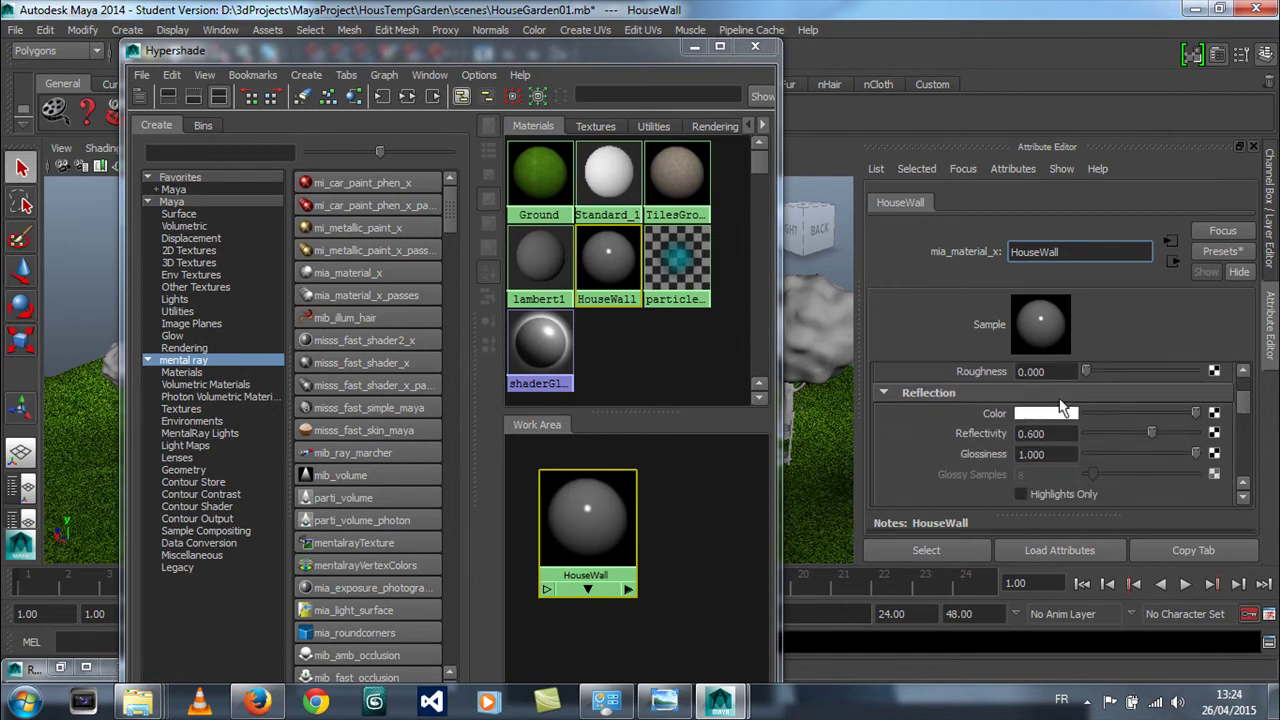
drag(1192, 455, 1117, 455)
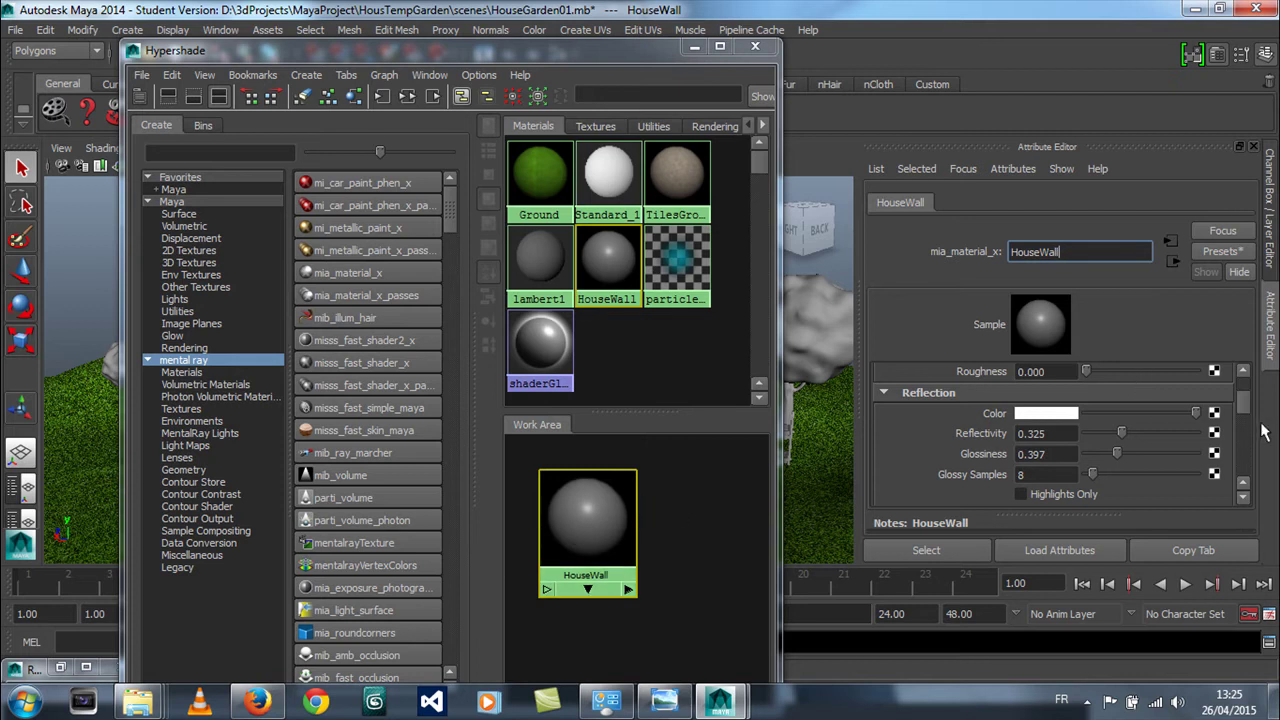
Connect a File texture to HouseWall's diffuse color and spread its nodes apart in the work area
scroll(1245, 410, up, 3)
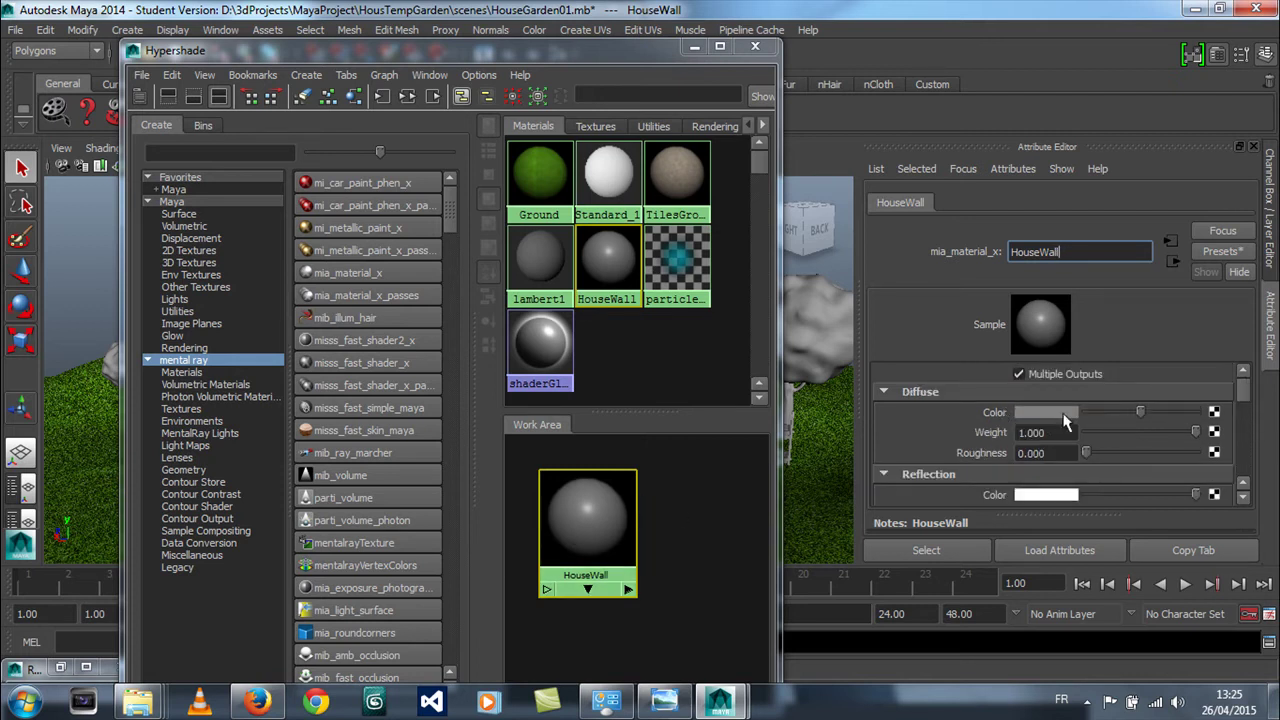
click(1215, 413)
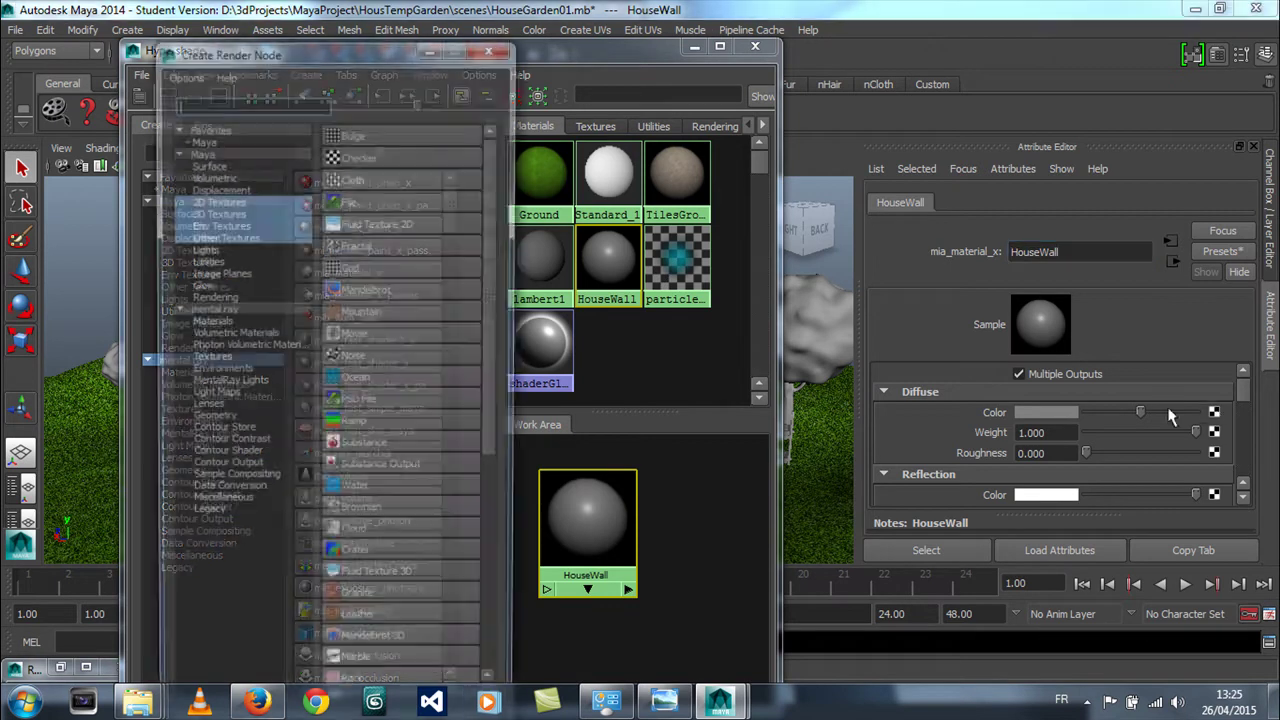
click(358, 200)
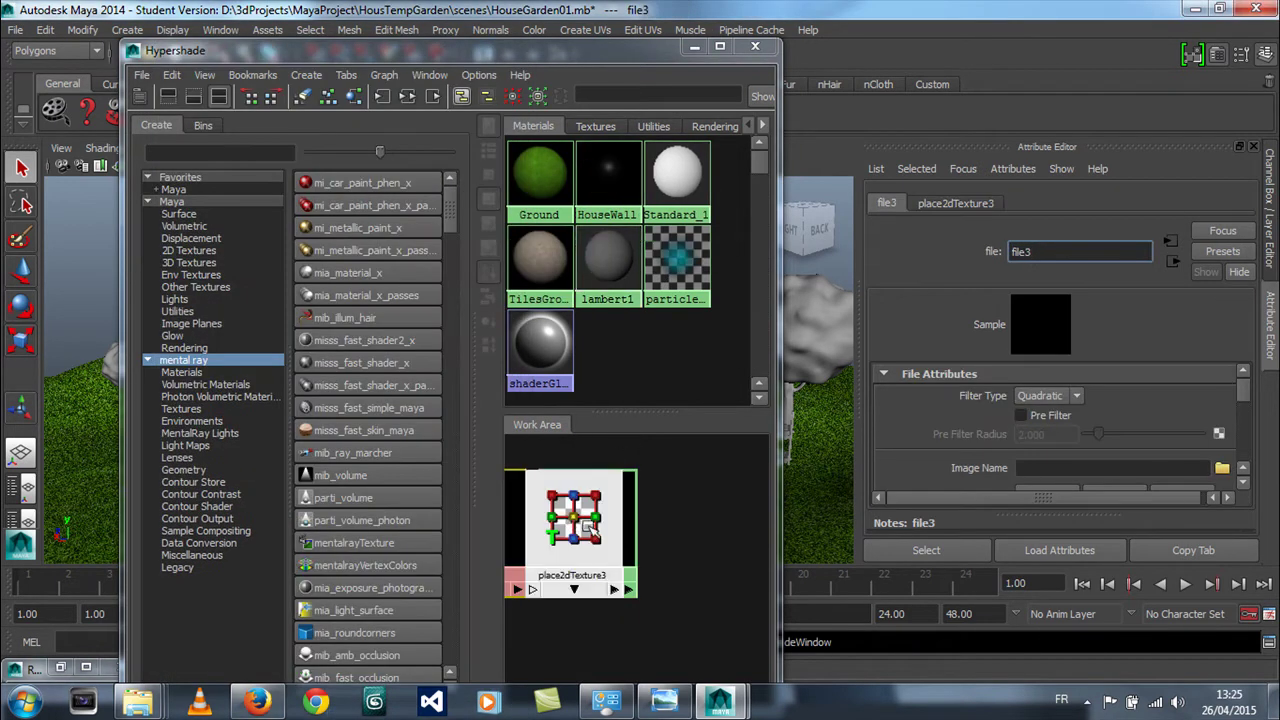
scroll(590, 527, down, 4)
drag(607, 556, 540, 650)
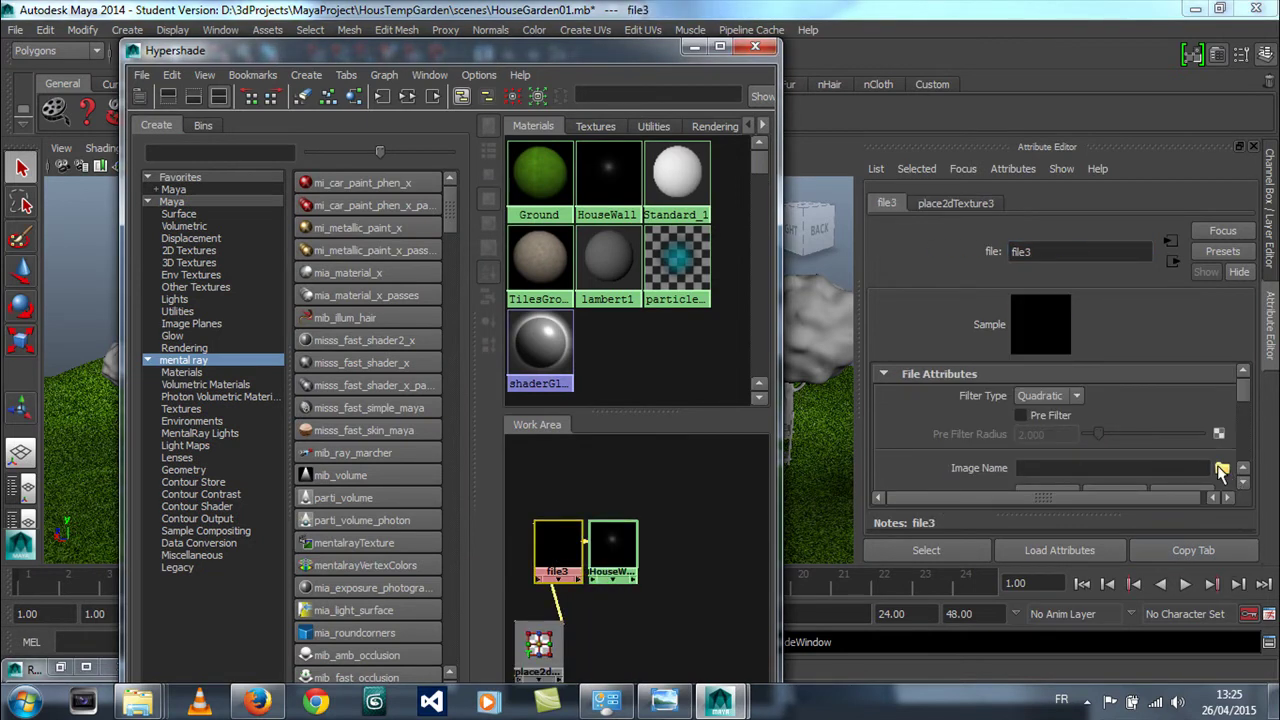
Browse for file3's image and preview the texture candidates in the project's sourceimages folder
click(1222, 468)
click(340, 281)
click(270, 324)
click(265, 399)
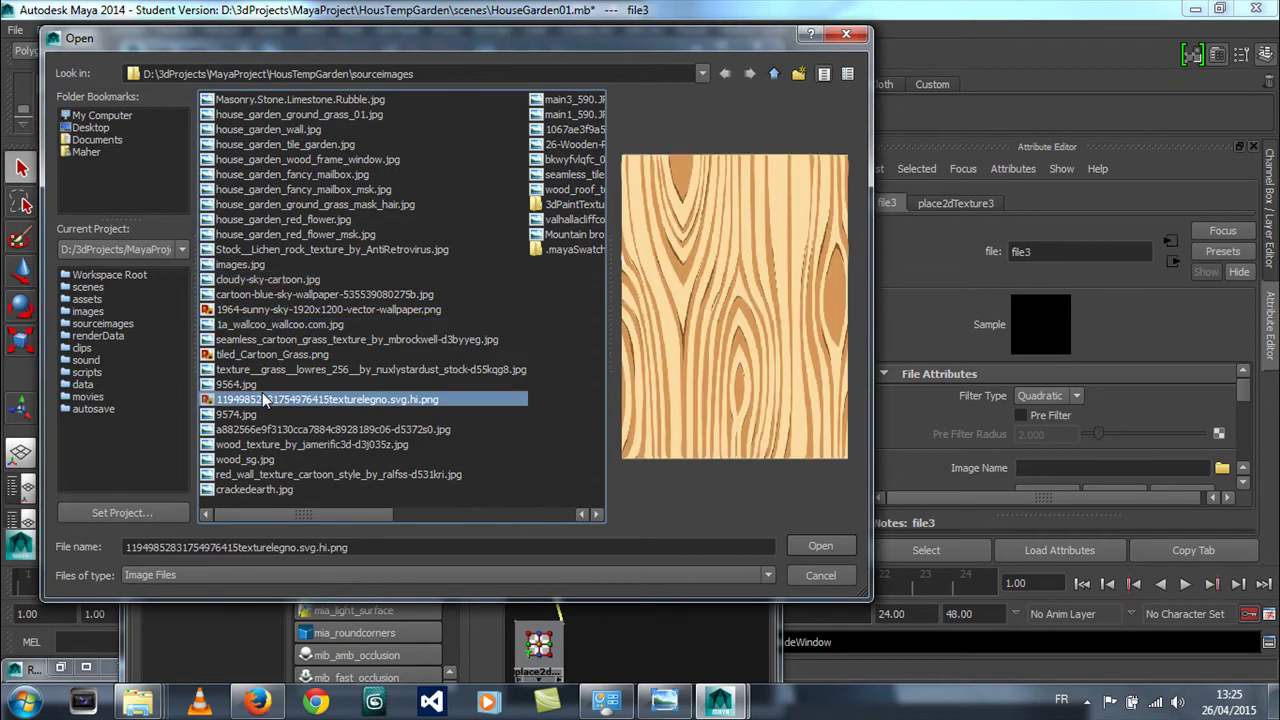
key(Down)
key(Down)
key(Down)
key(Down)
key(Down)
key(Down)
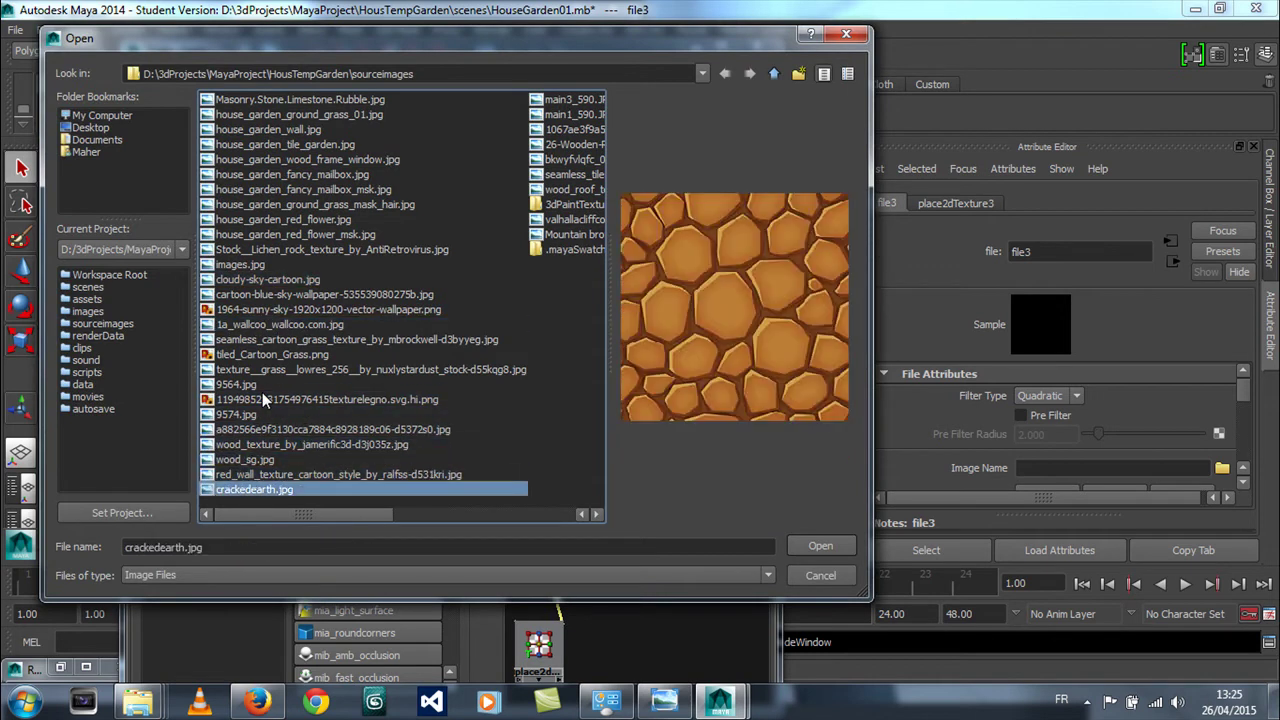
key(Up)
key(Up)
key(Up)
key(Up)
key(Up)
key(Up)
key(Up)
key(Up)
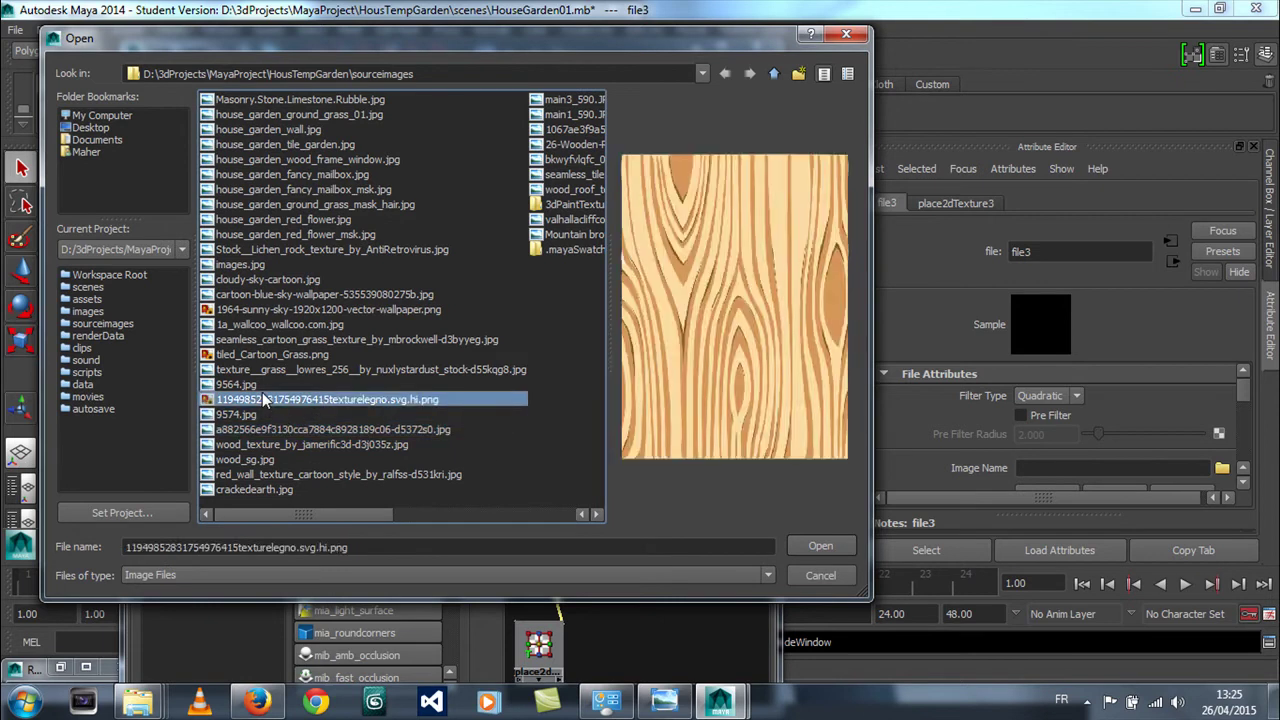
key(Up)
key(Up)
key(Up)
key(Up)
key(Up)
key(Up)
key(Up)
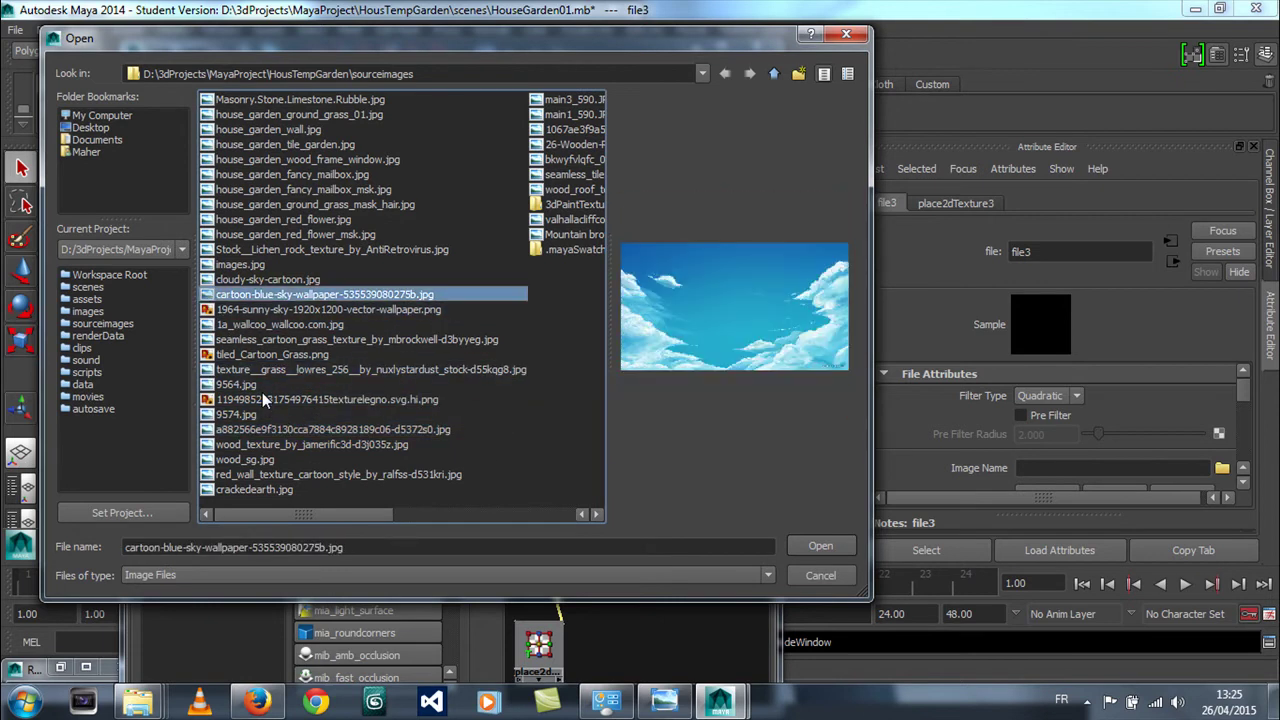
key(Up)
key(Up)
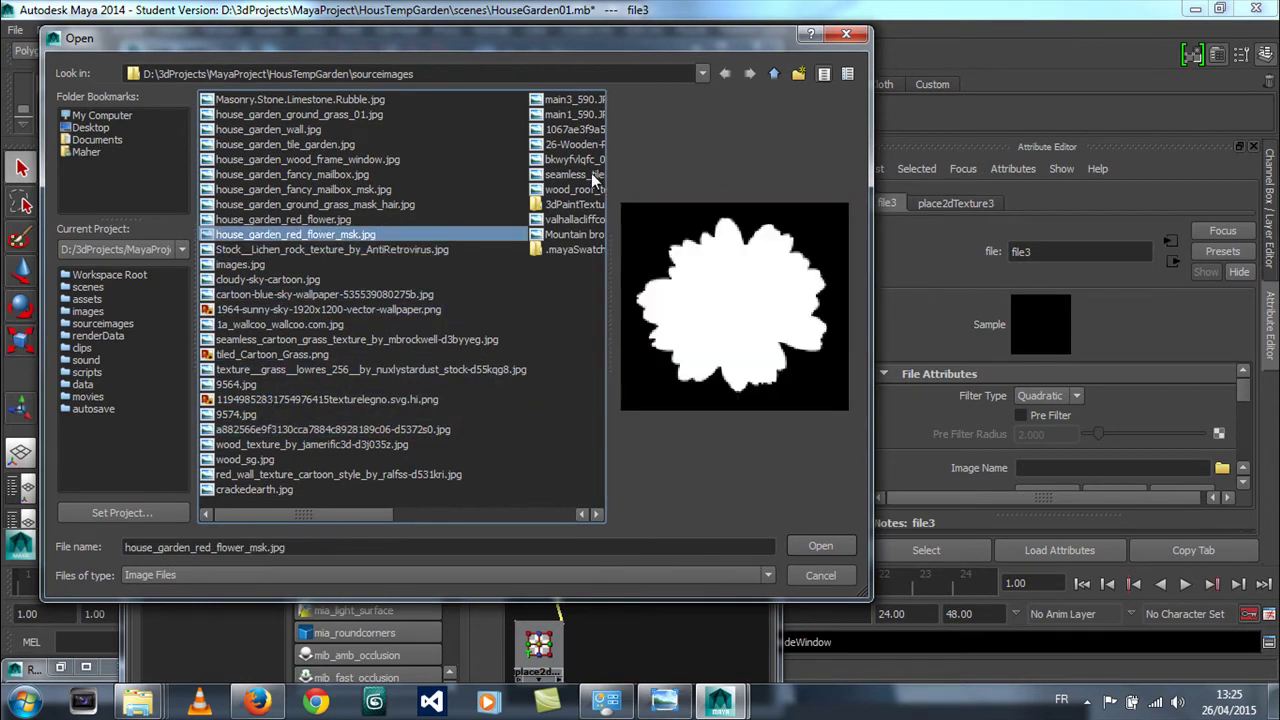
Compare the remaining wall and roof textures and load main3_590.JPG as file3's image
click(591, 174)
key(Down)
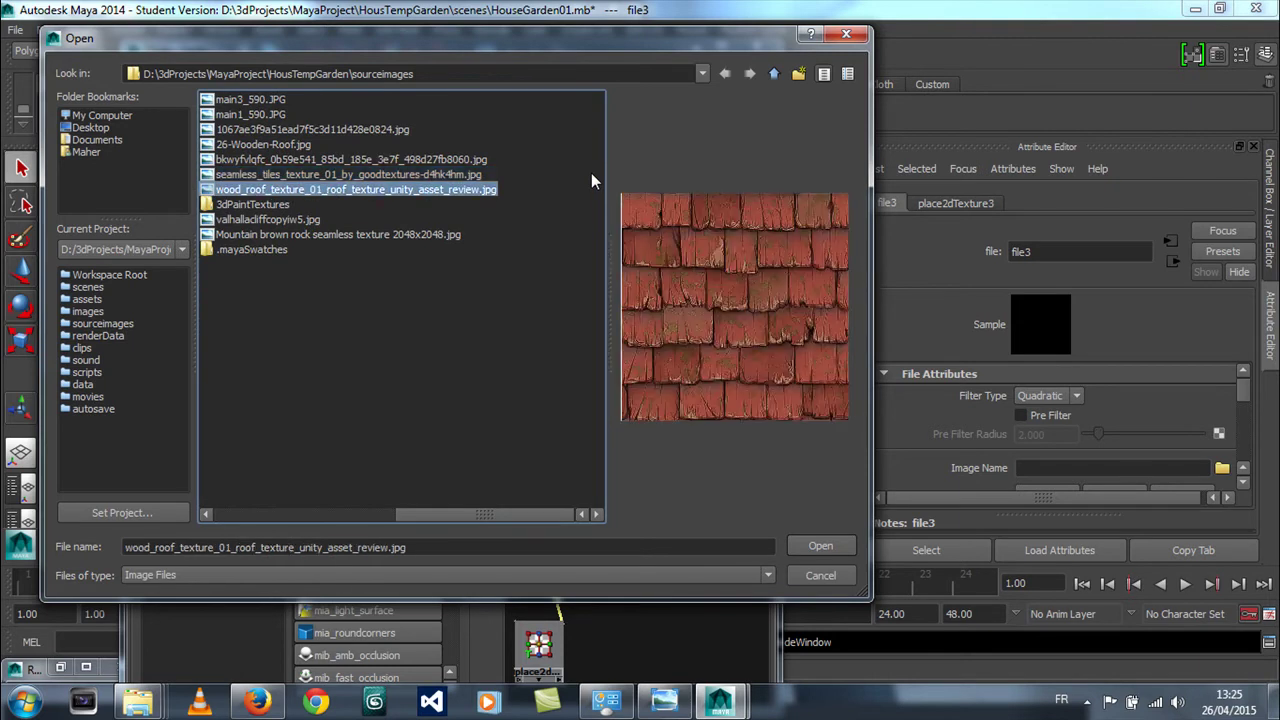
key(Down)
key(Down)
key(Up)
key(Up)
key(Up)
key(Up)
key(Up)
key(Up)
key(Up)
key(Up)
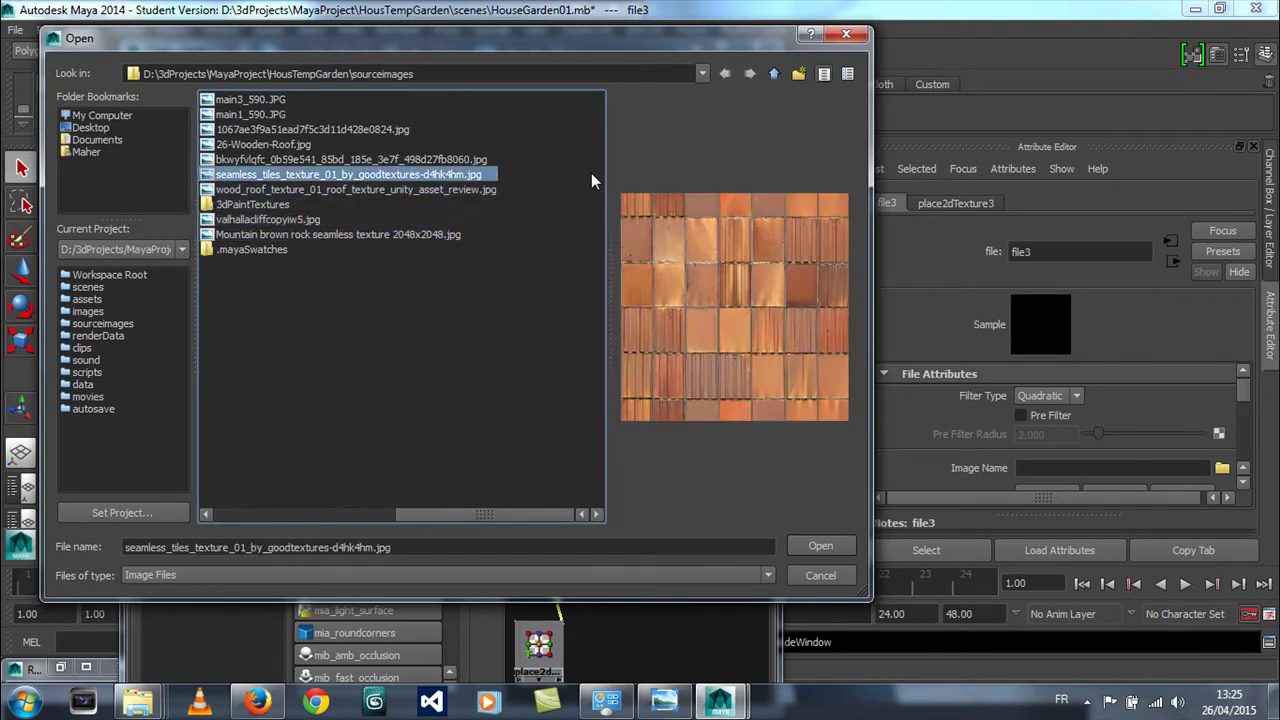
key(Down)
key(Up)
key(Return)
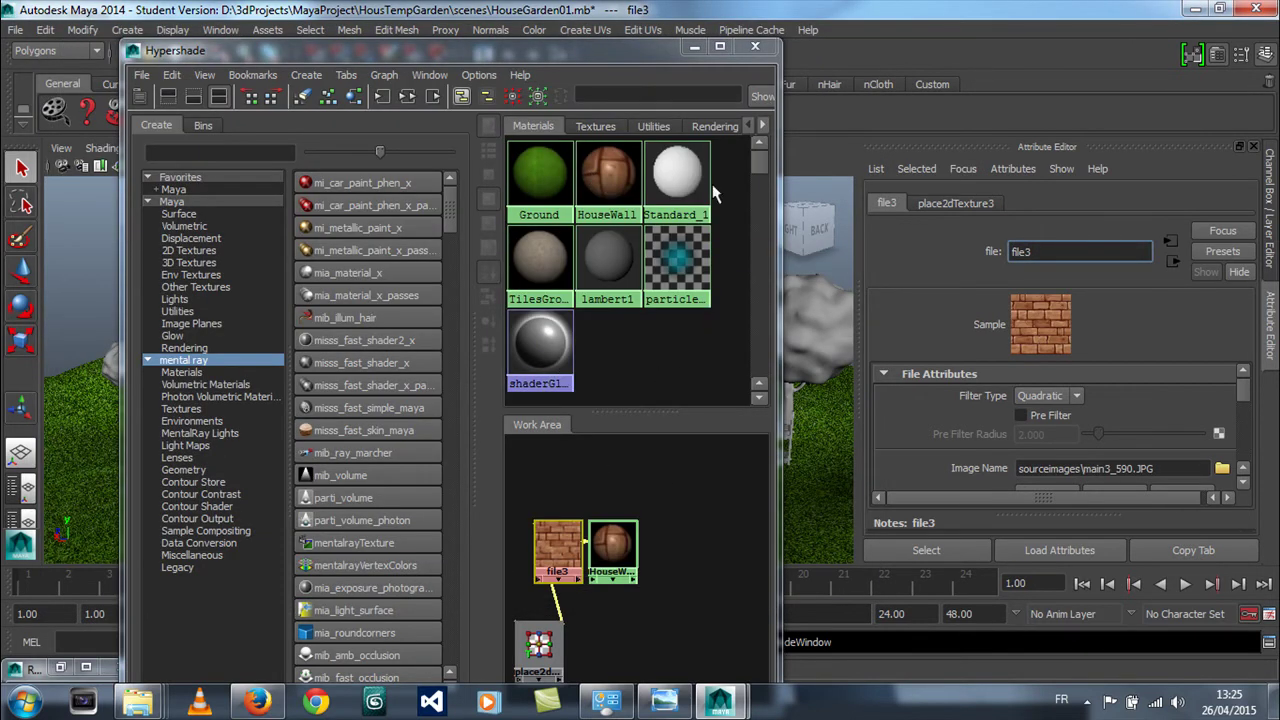
Select the house body in the viewport and close the Outliner and UV Texture Editor windows
click(694, 46)
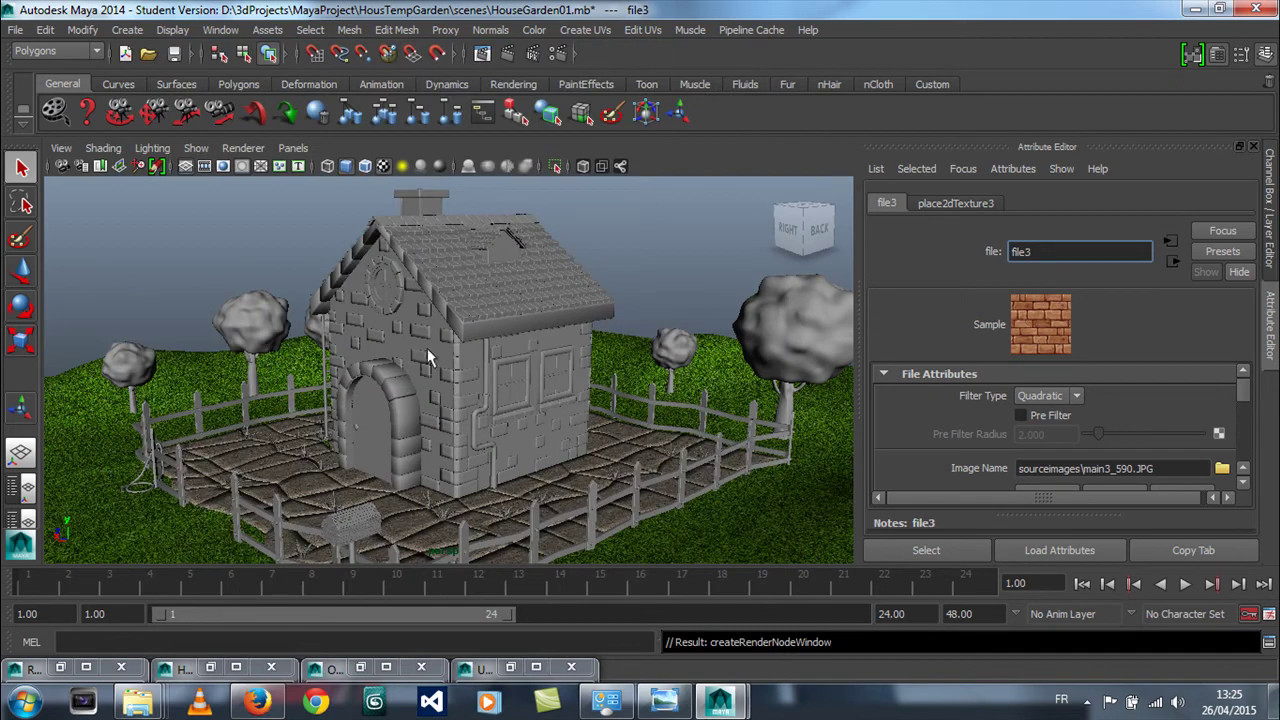
click(396, 348)
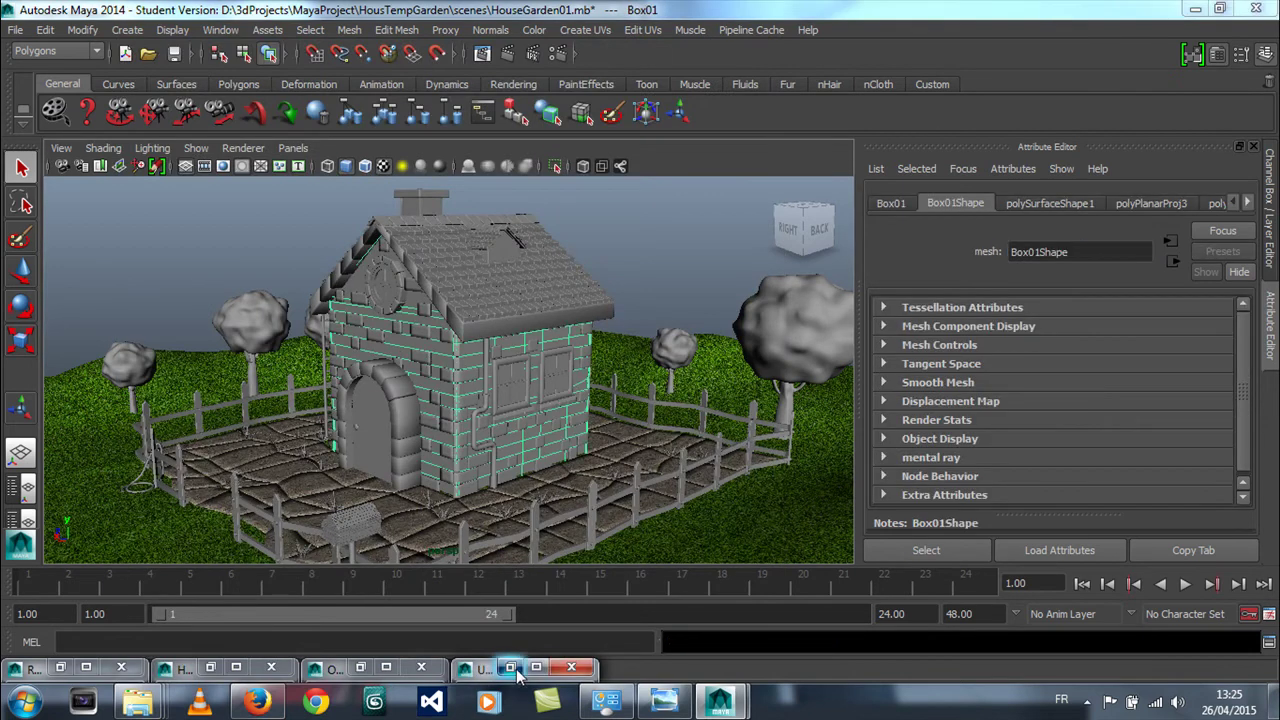
click(516, 673)
click(366, 670)
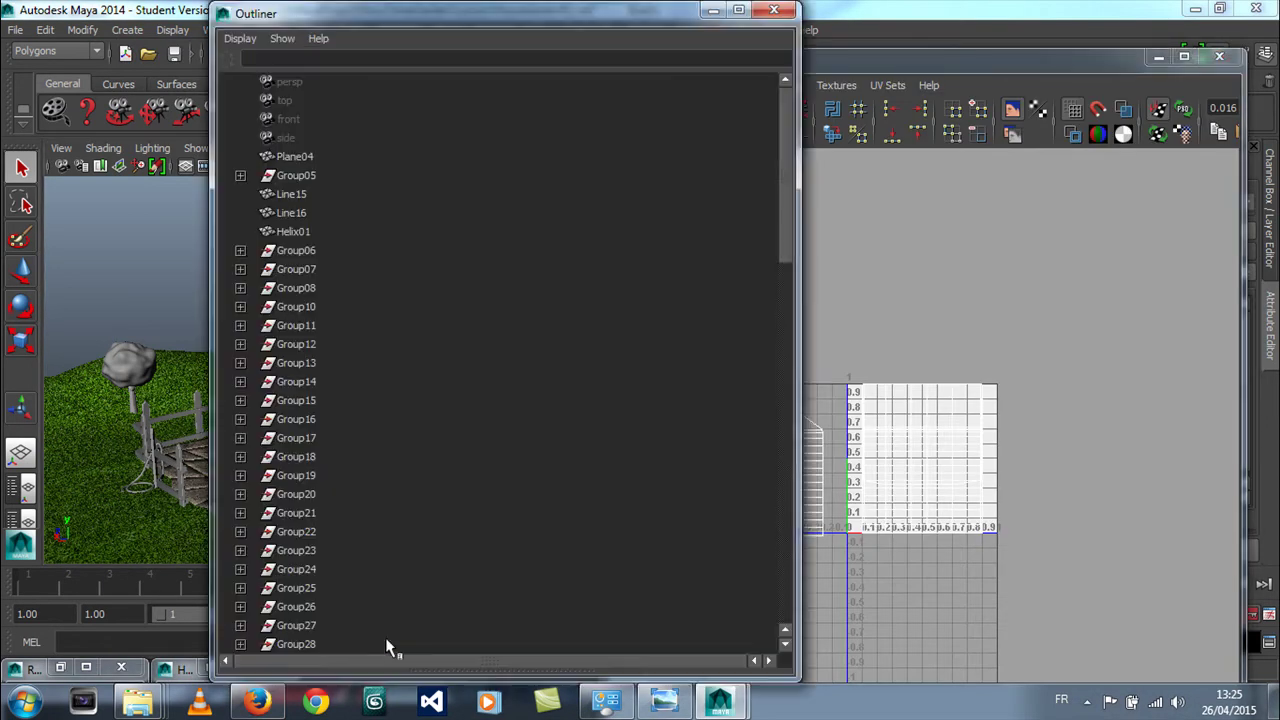
click(774, 9)
click(1219, 56)
Assign HouseWall to the selected house body, show place2dTexture3's attributes, and get the Hypershade out of the way
click(210, 667)
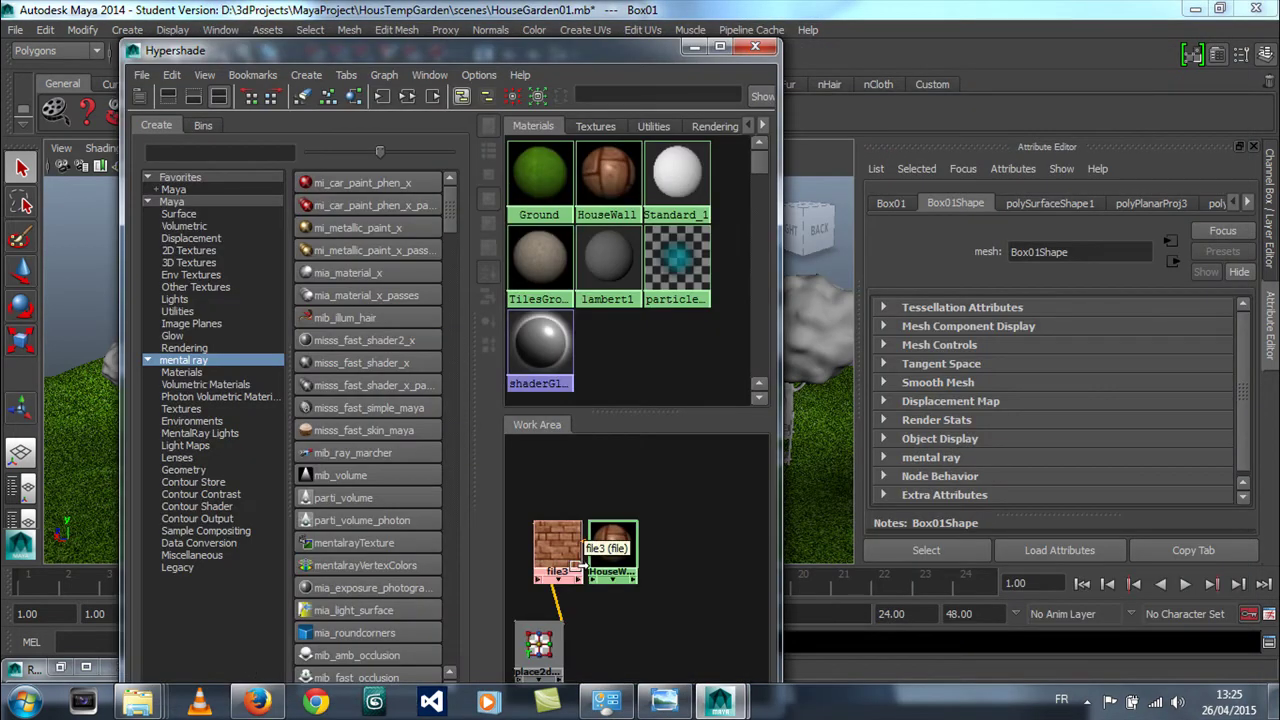
right_drag(612, 530, 610, 442)
drag(507, 60, 228, 455)
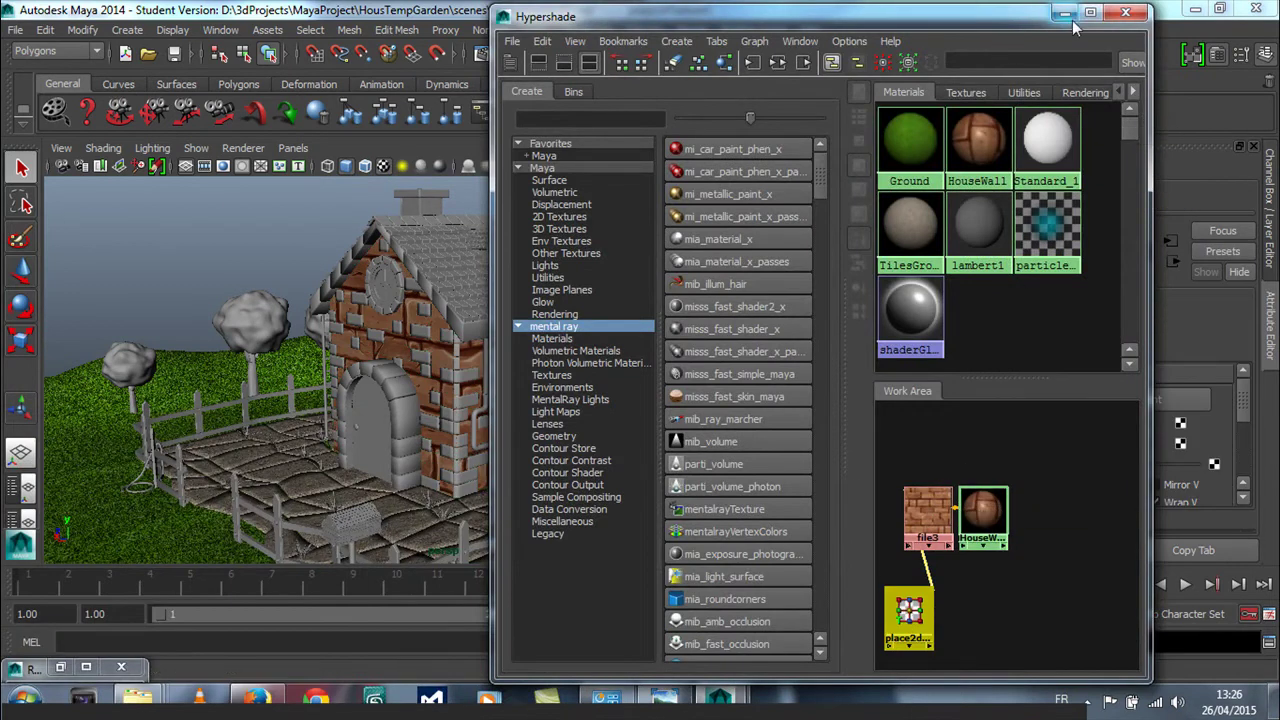
click(1065, 13)
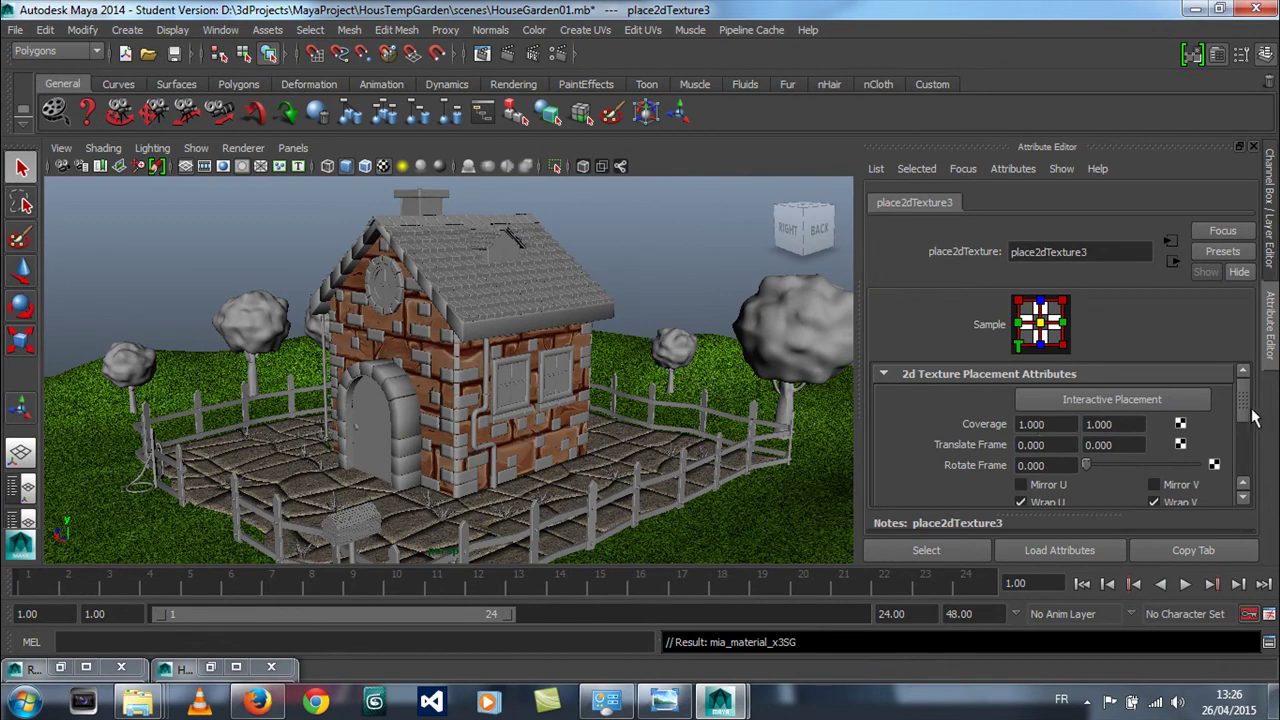
Set the brick texture's Repeat UV to 6 in both directions
scroll(1250, 418, down, 5)
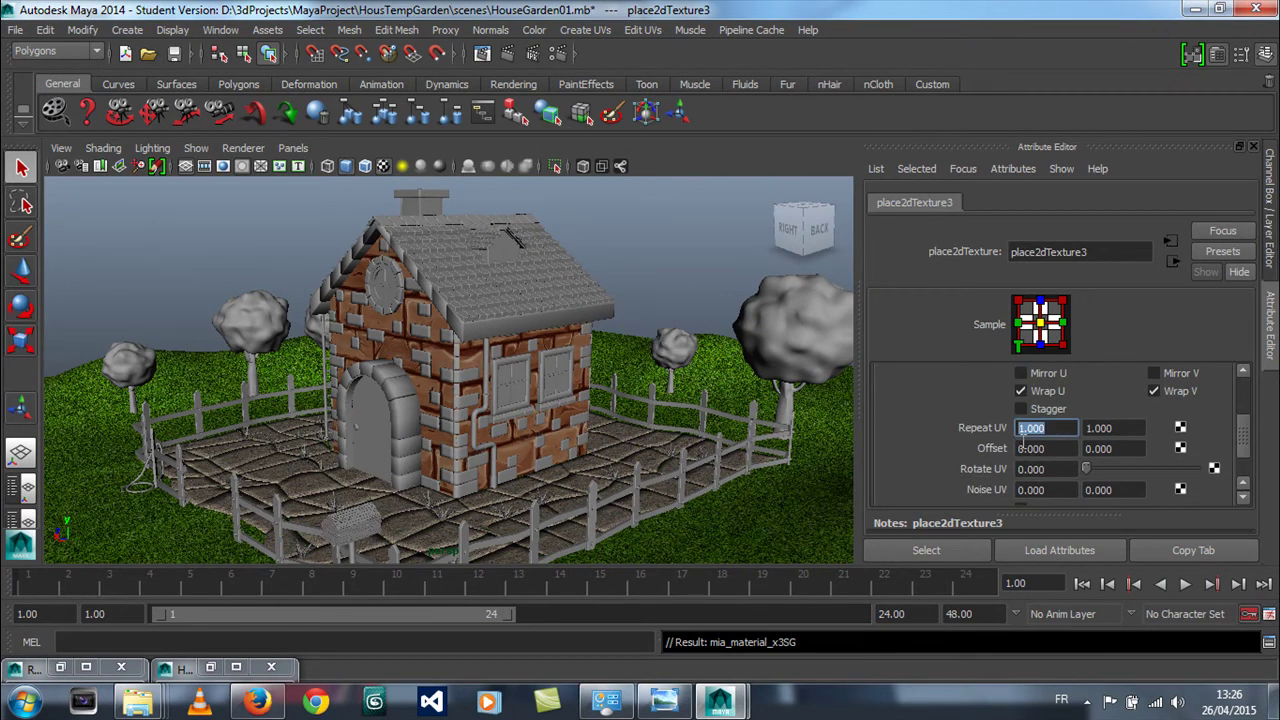
key(Tab)
text(6)
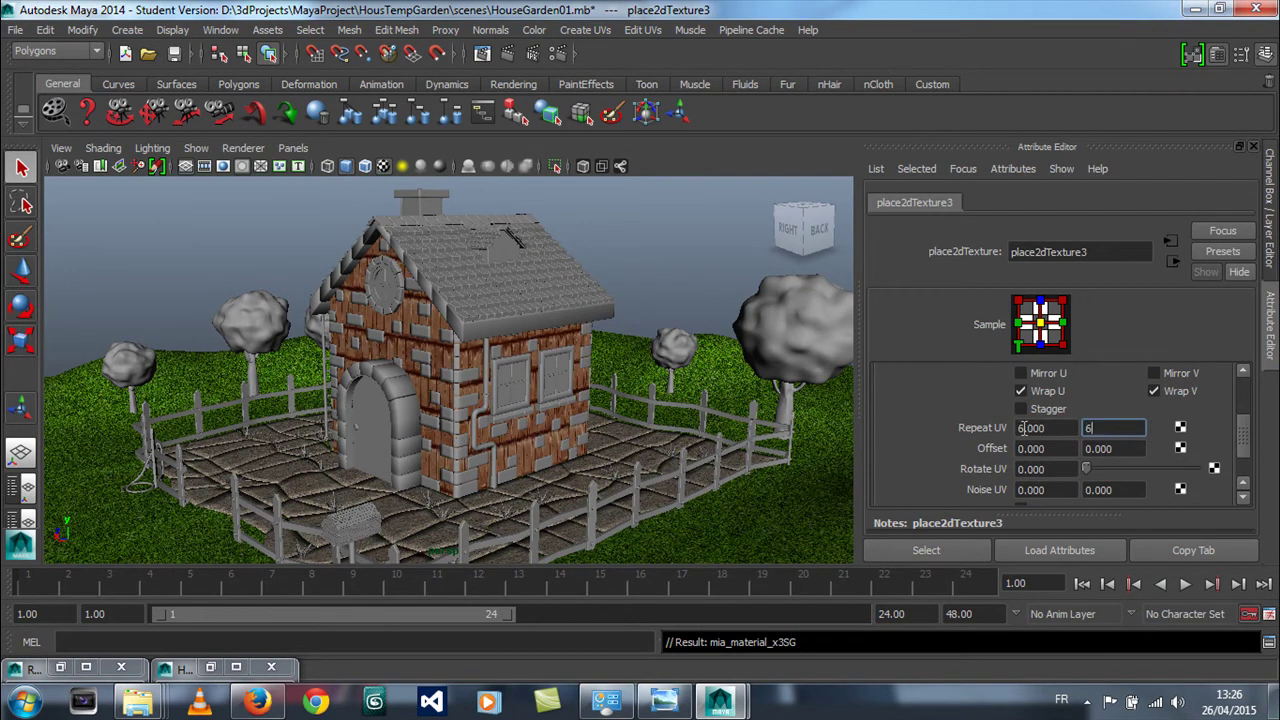
key(Return)
Set the brick texture's Repeat UV to 4 in both directions
click(1054, 430)
text(4)
key(Tab)
text(4)
key(Return)
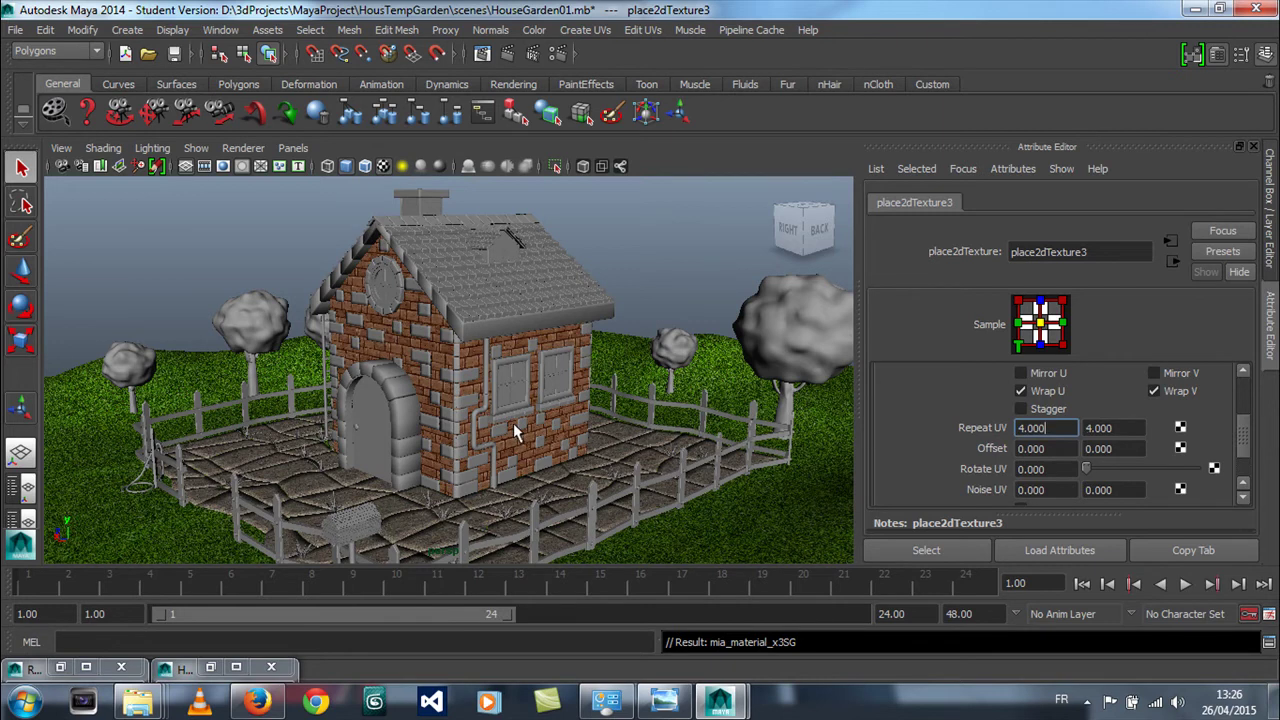
Select the protruding brick meshes on the door wall and the window wall together and inspect them from several angles
click(433, 376)
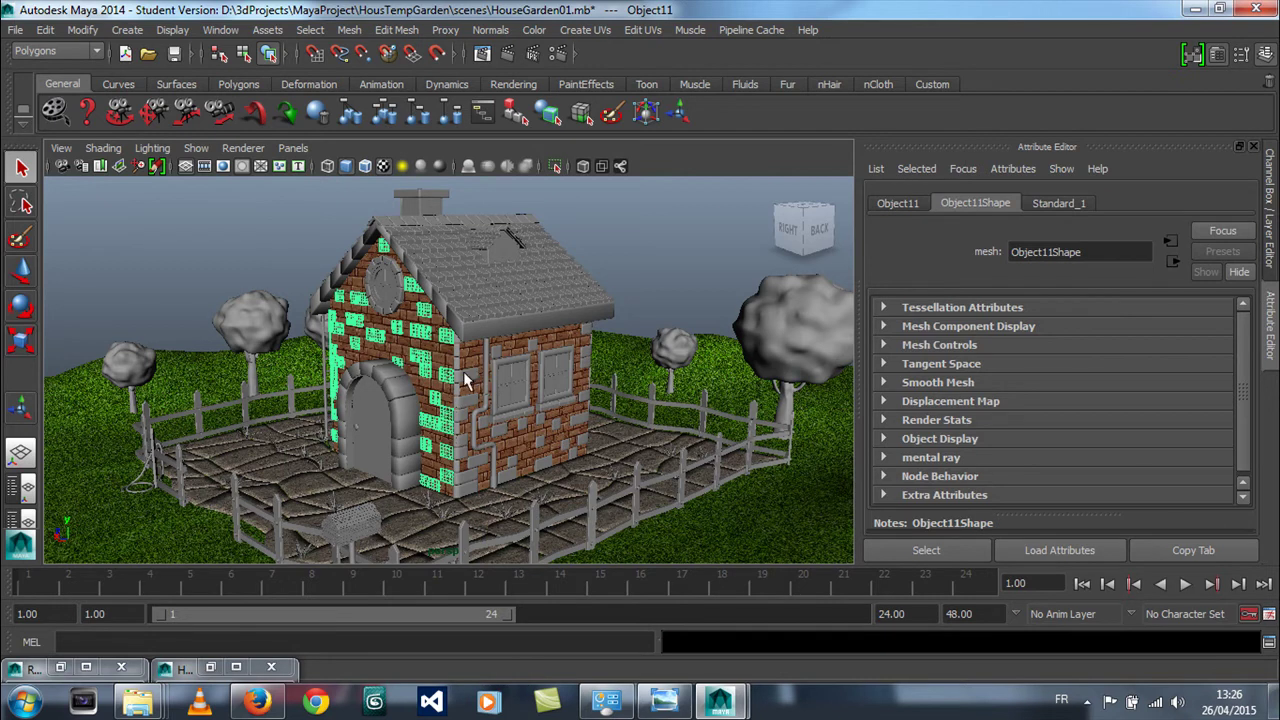
click(465, 372)
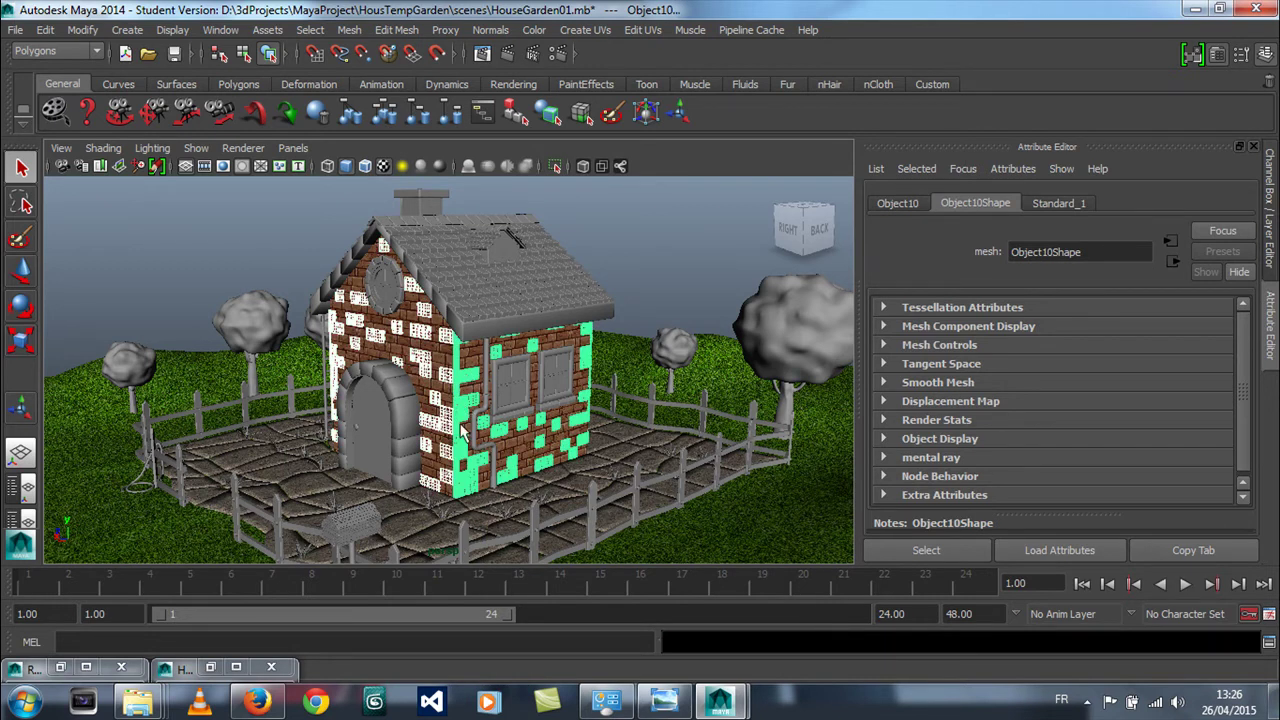
mouse_move(522, 431)
alt+mouse_down()
mouse_move(500, 430)
mouse_move(541, 433)
alt+mouse_up()
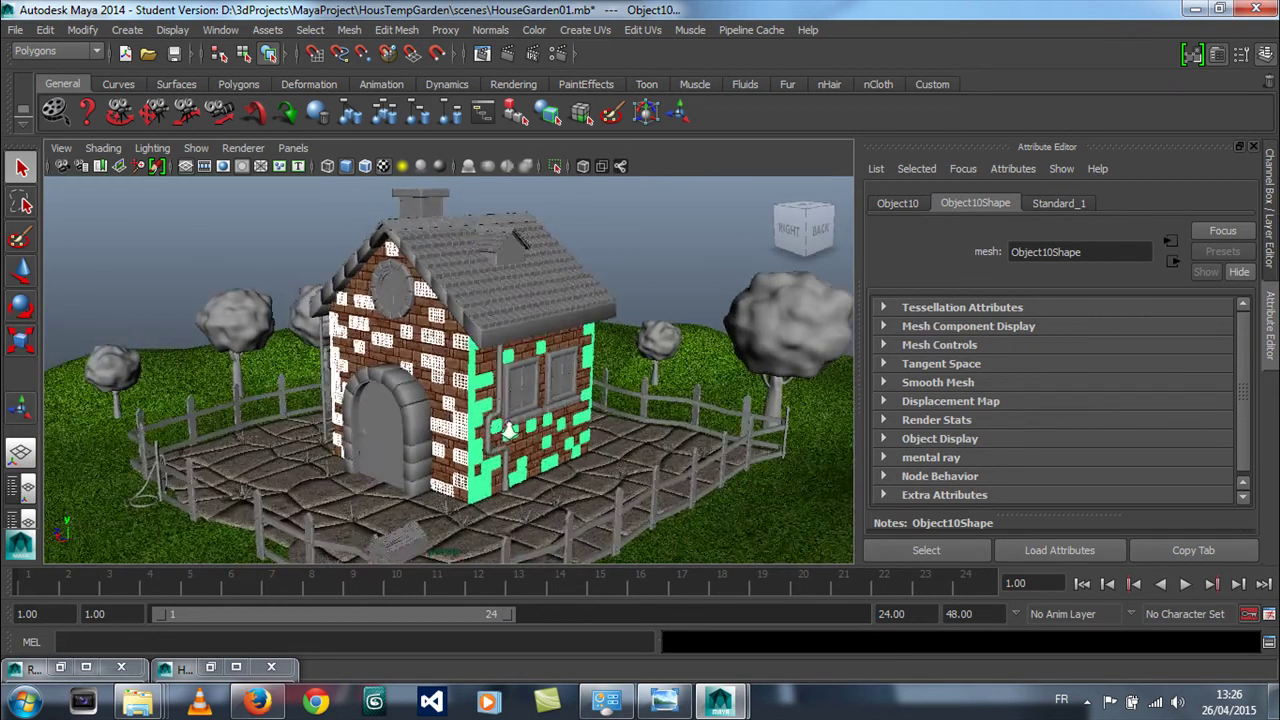
alt+right_drag(488, 426, 637, 430)
alt+drag(637, 430, 692, 433)
alt+right_drag(692, 433, 586, 442)
alt+drag(586, 442, 520, 408)
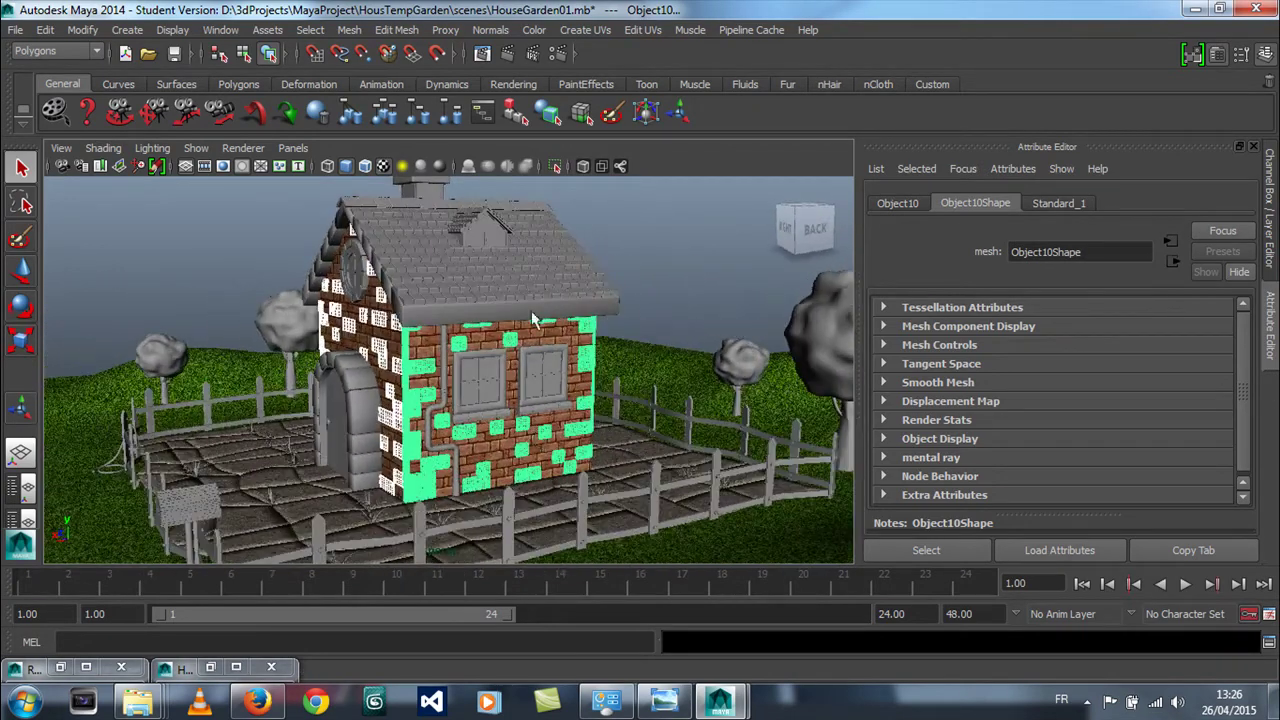
alt+drag(434, 398, 458, 402)
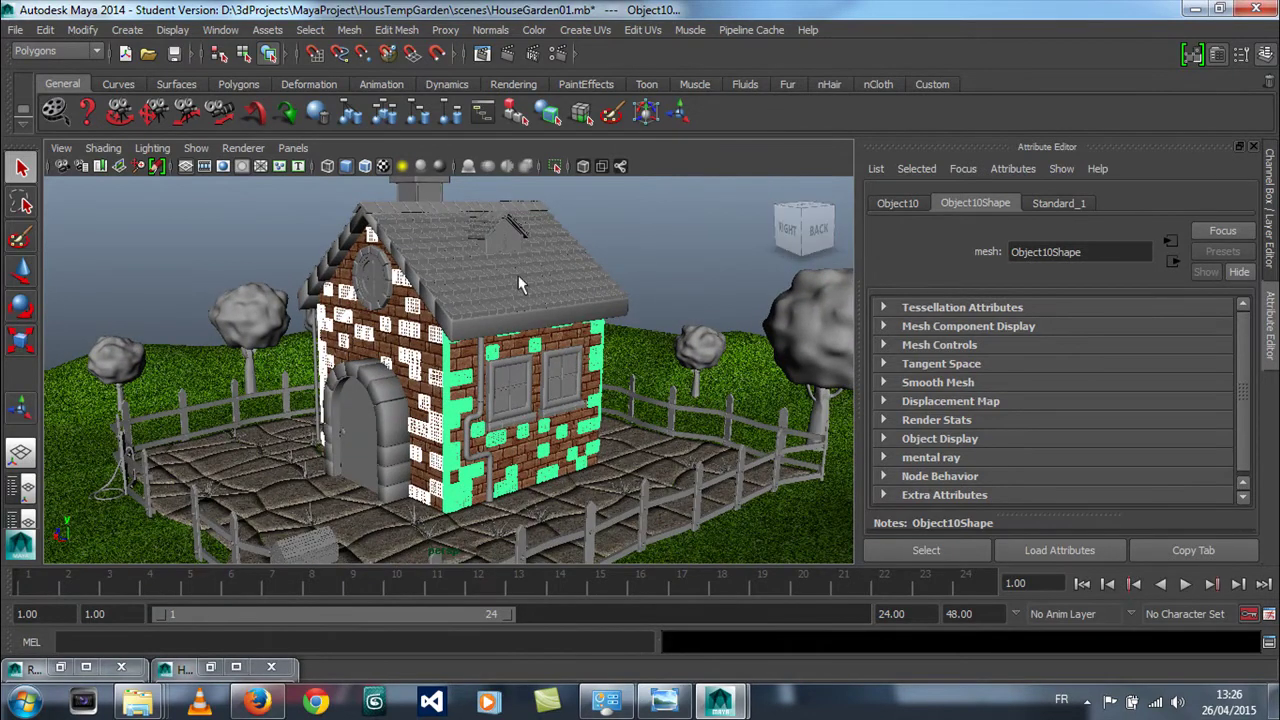
Create a new mia_material_x above the HouseWall network and assign it to both protruding brick meshes
click(180, 667)
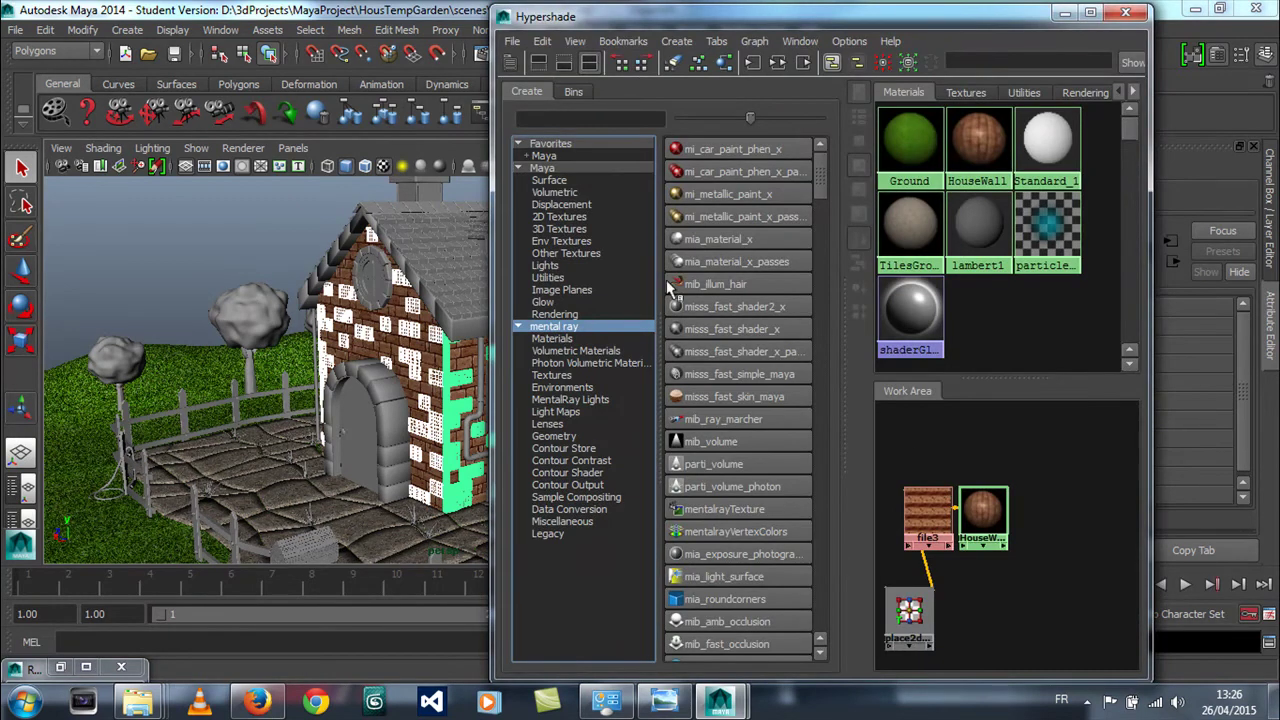
click(719, 240)
drag(1080, 485, 945, 471)
scroll(1017, 603, down, 2)
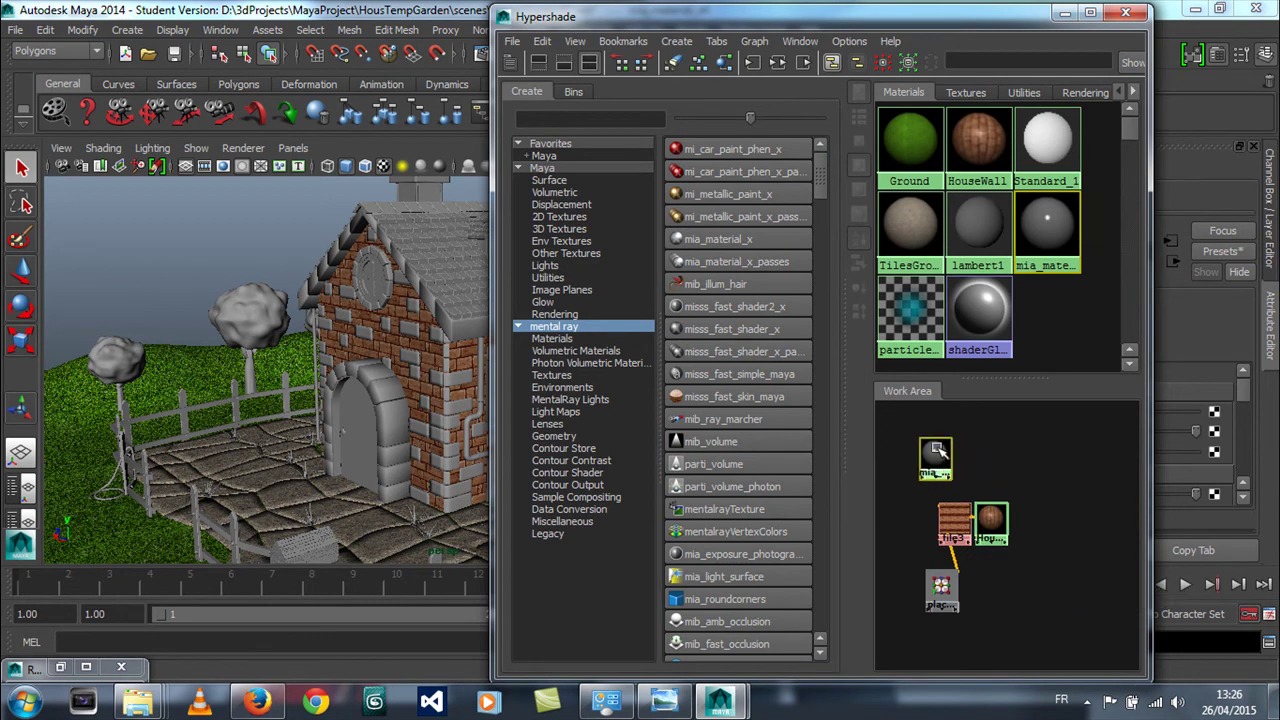
click(408, 355)
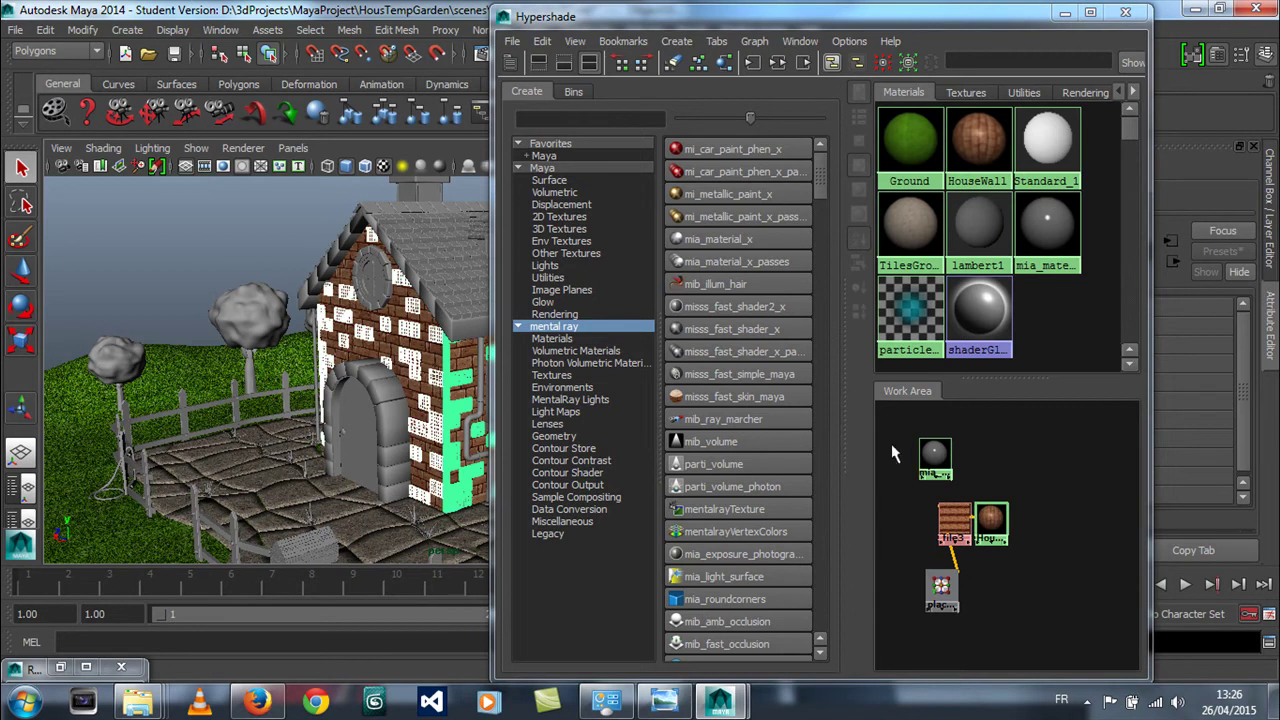
right_drag(921, 452, 938, 408)
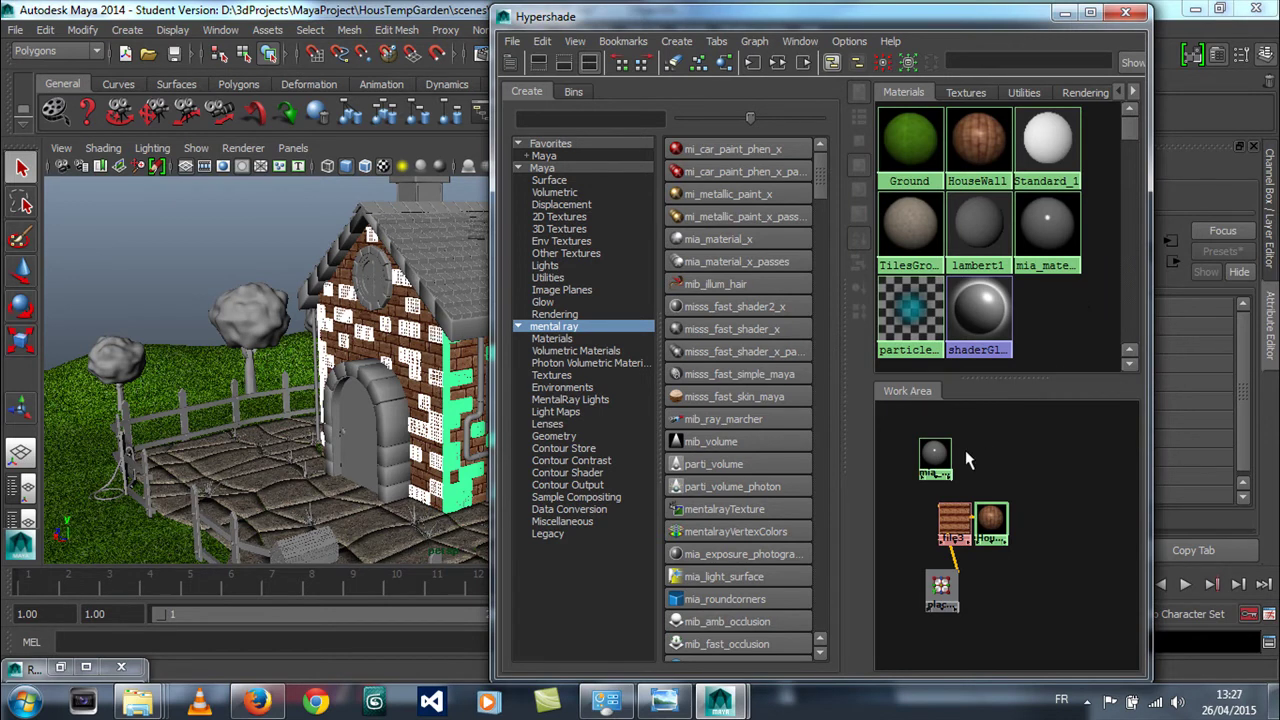
Rename the new mia_material_x material as Brique
click(941, 450)
drag(1008, 16, 586, 18)
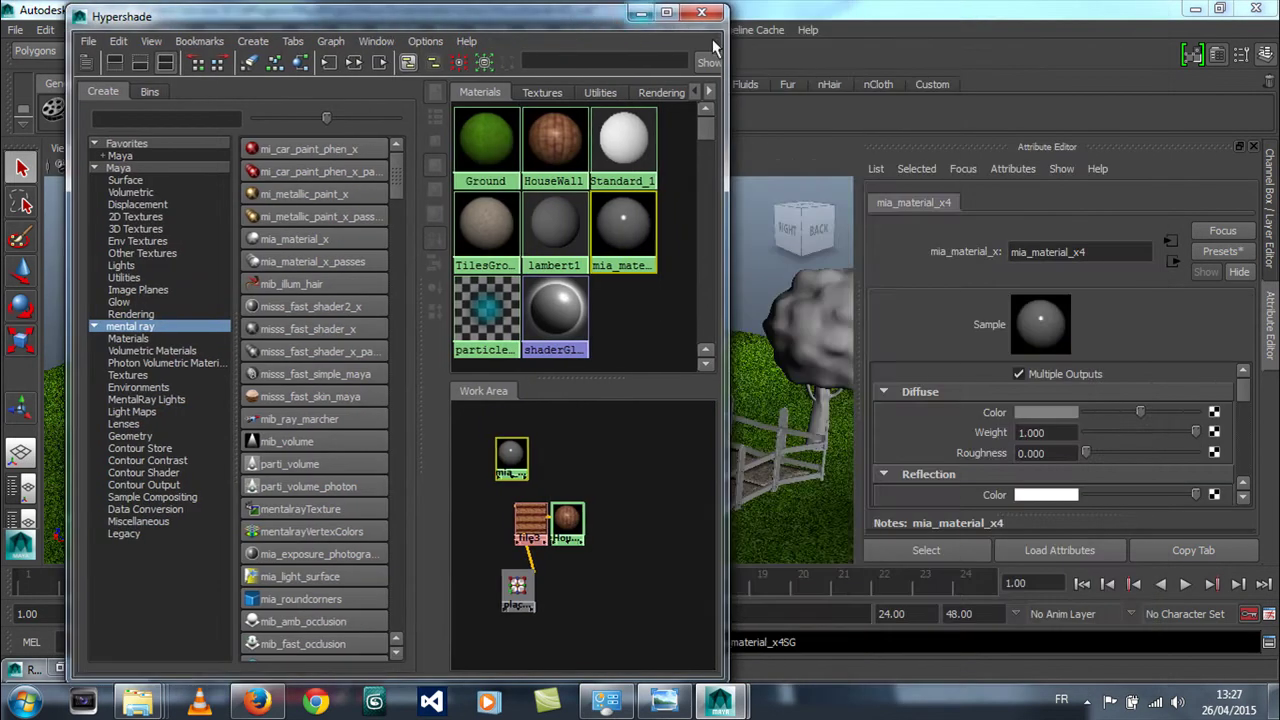
click(1107, 251)
text(Brique)
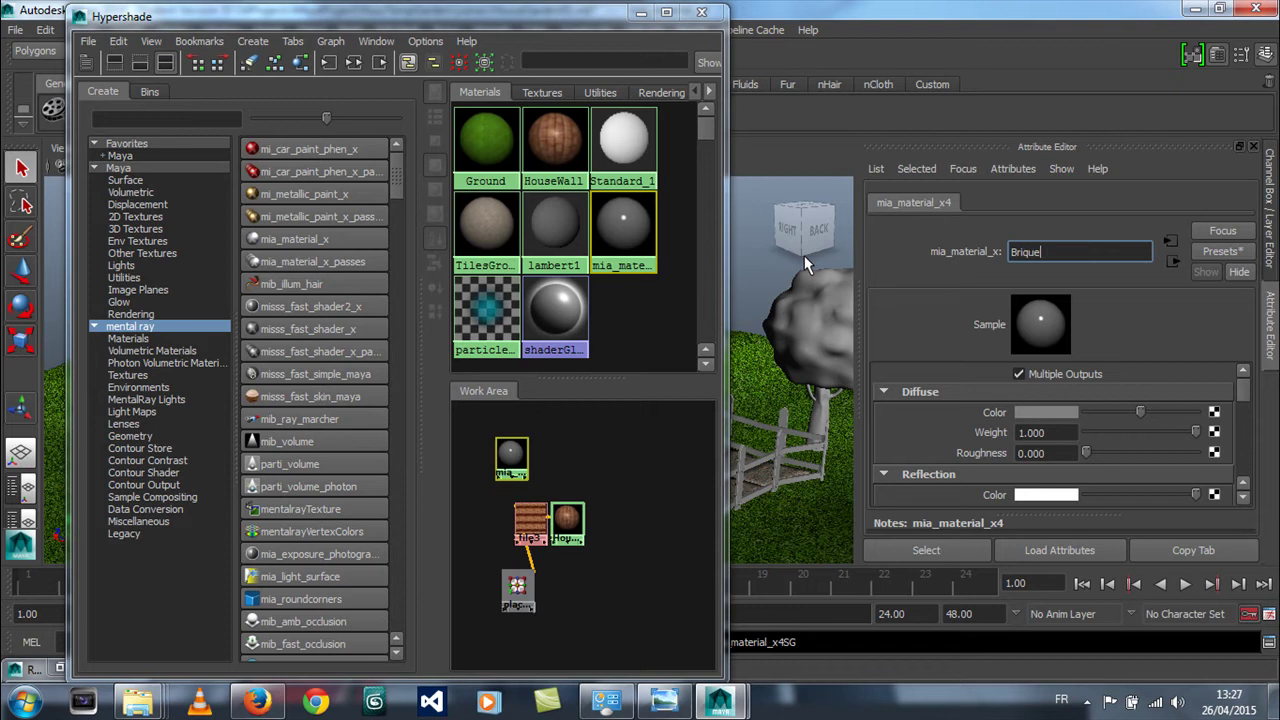
key(Return)
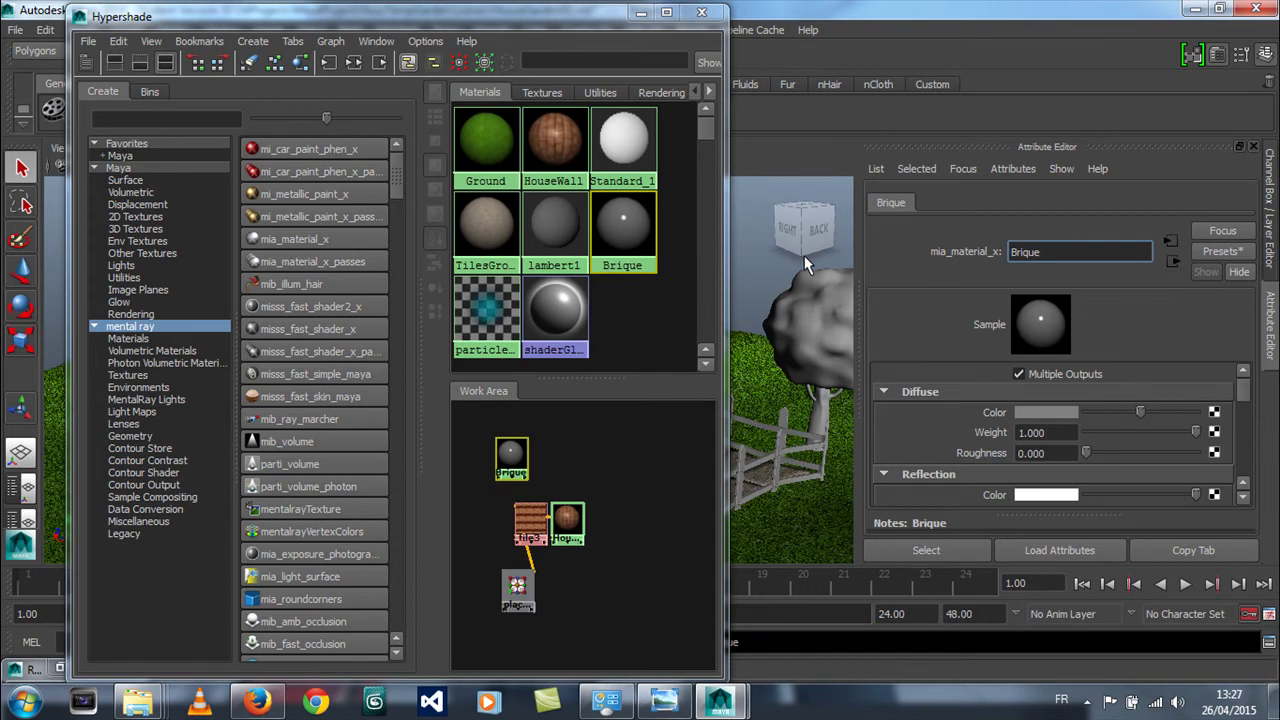
Select the door wall's protruding brick mesh and check which material is assigned to it
drag(445, 21, 715, 99)
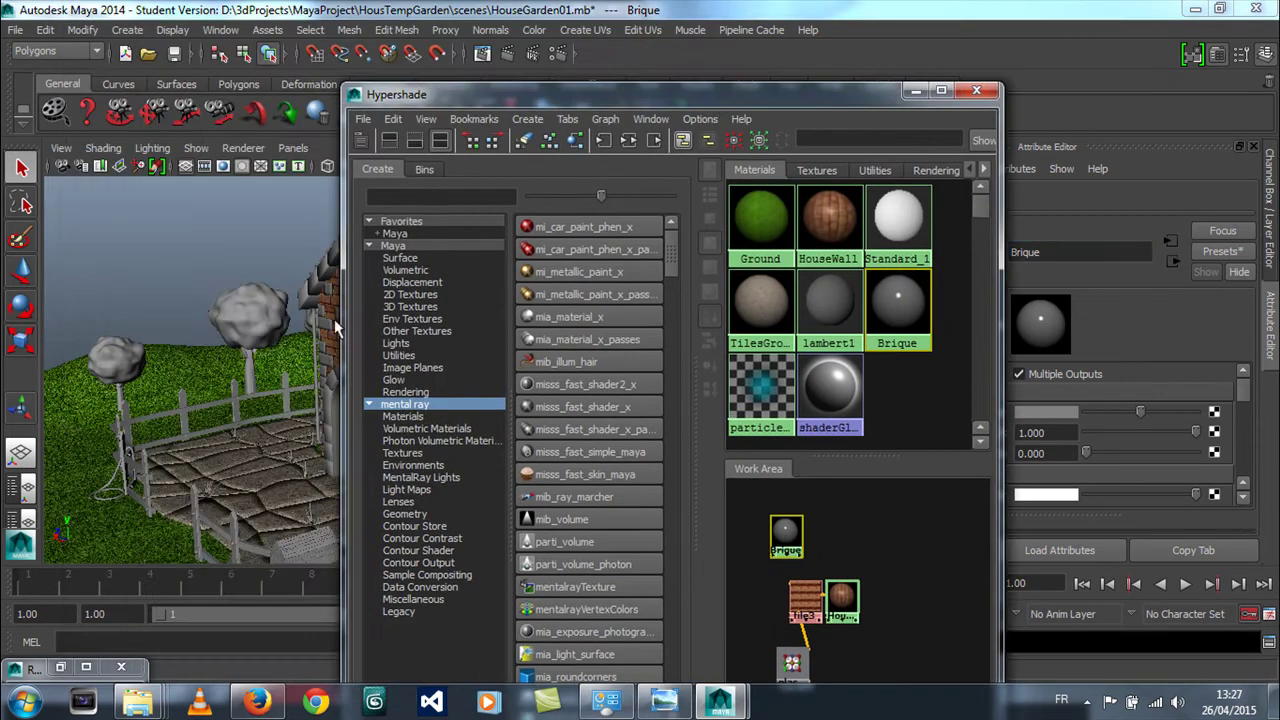
click(330, 337)
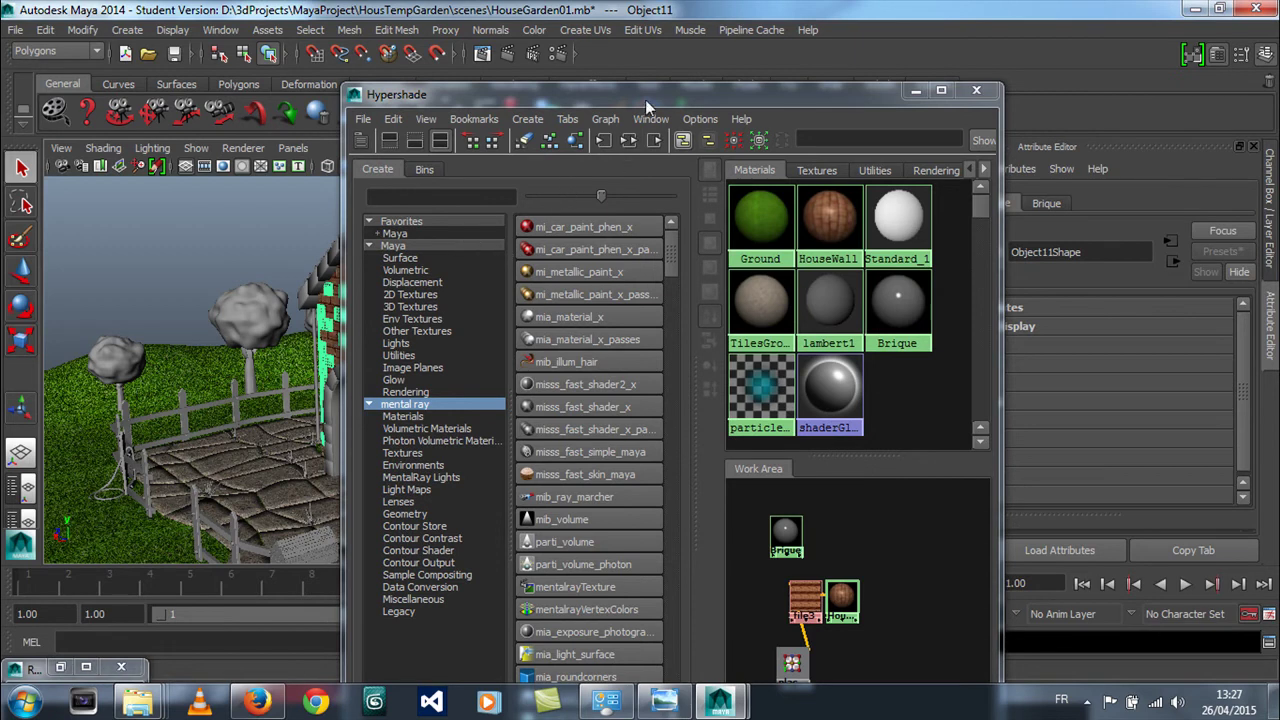
drag(642, 100, 762, 417)
drag(764, 481, 716, 487)
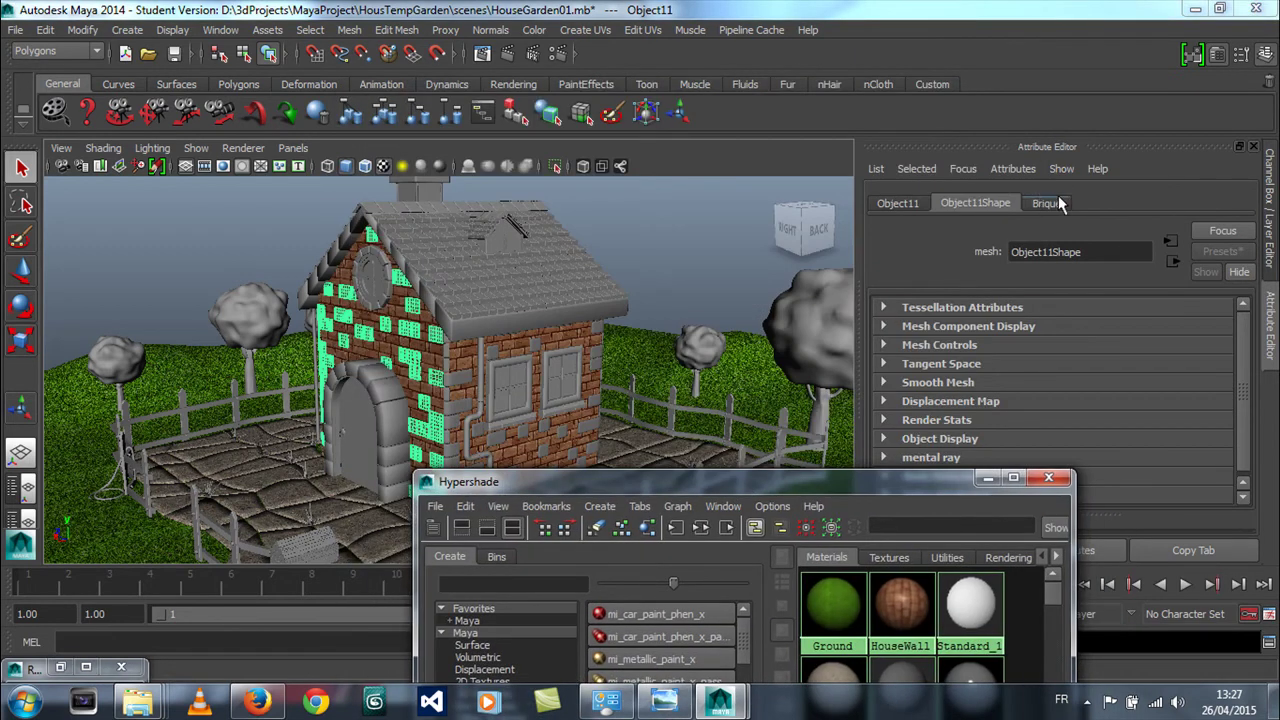
drag(808, 488, 562, 127)
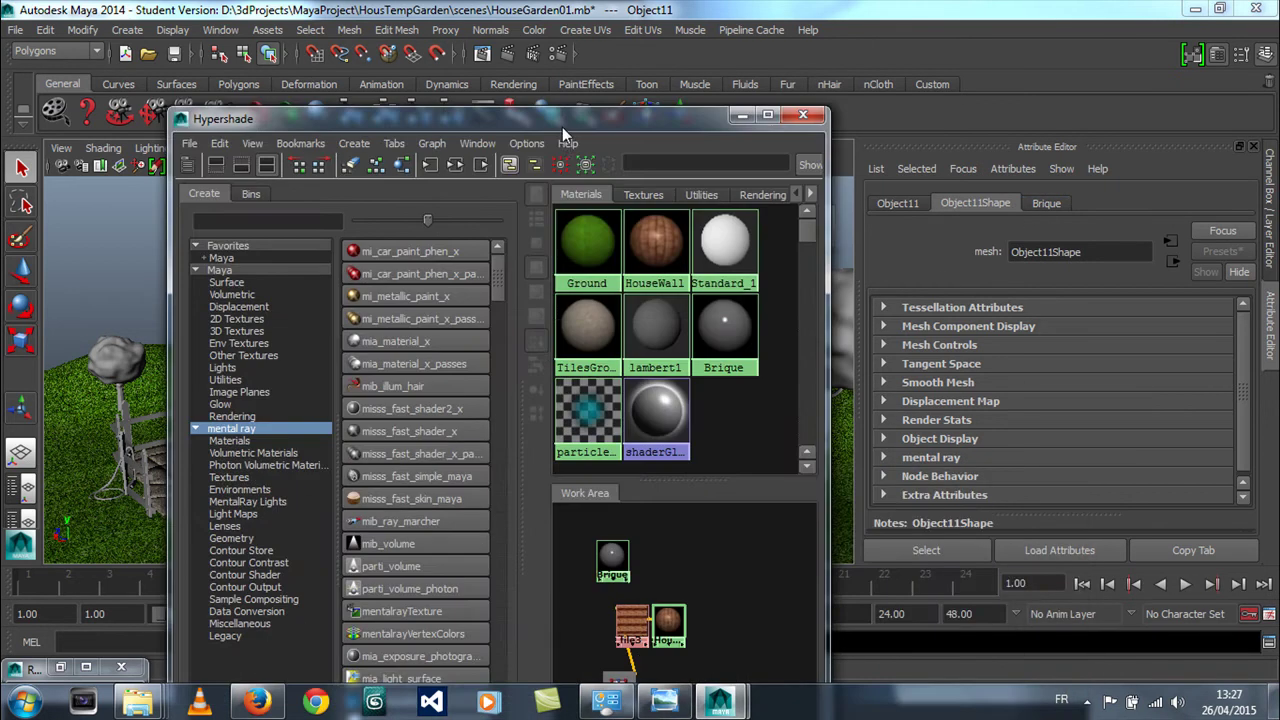
Set the Brique material's diffuse color to bright red, its reflectivity to 0.350 and its glossiness to 0.412
click(612, 556)
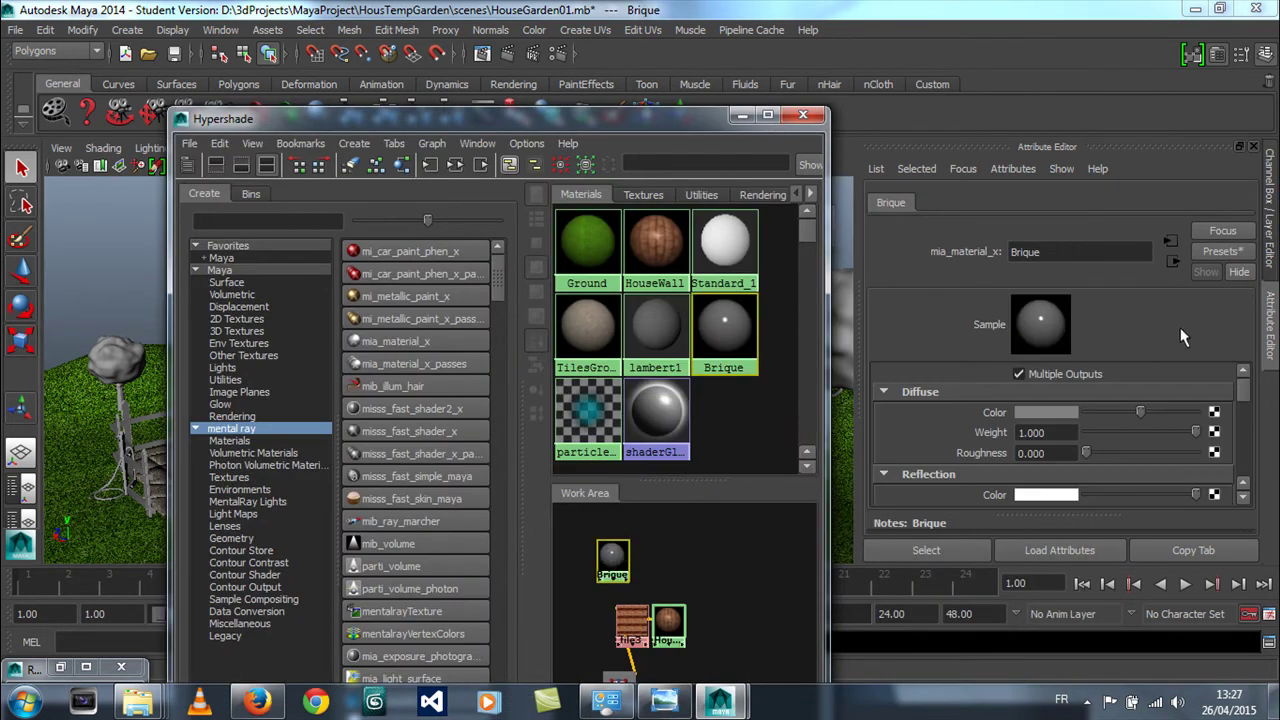
click(1069, 413)
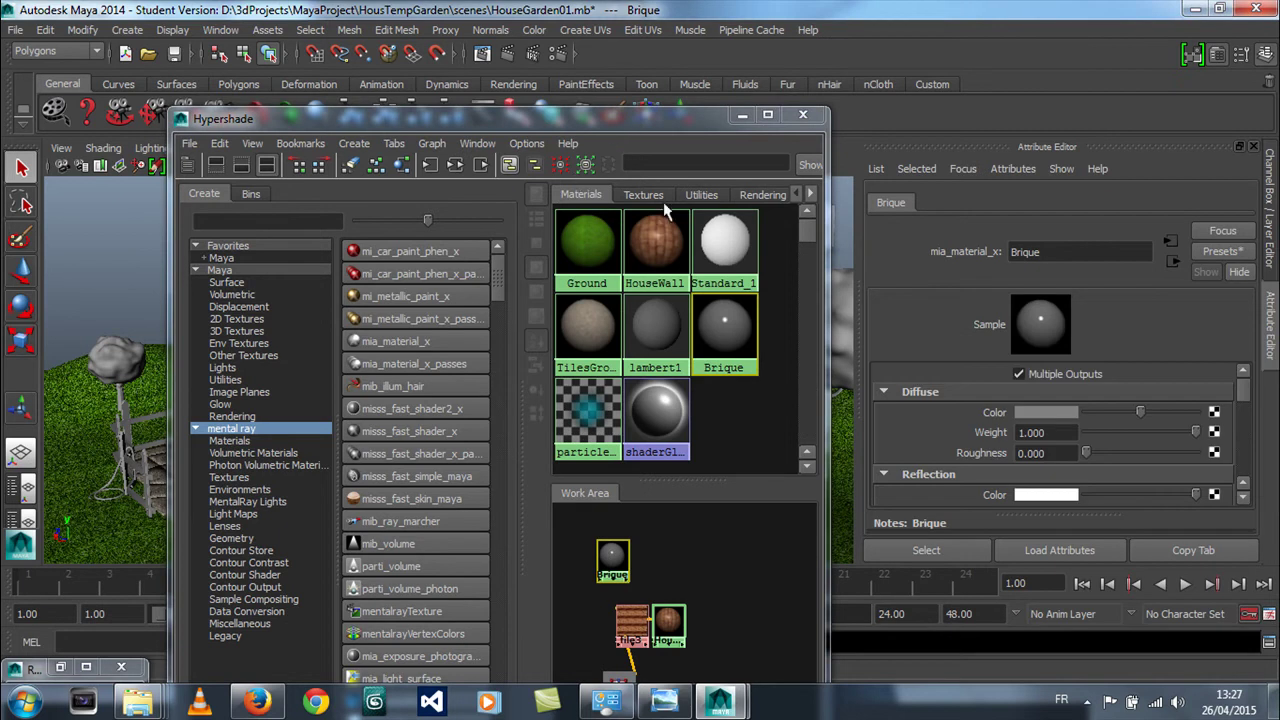
click(1050, 411)
drag(1157, 388, 1218, 439)
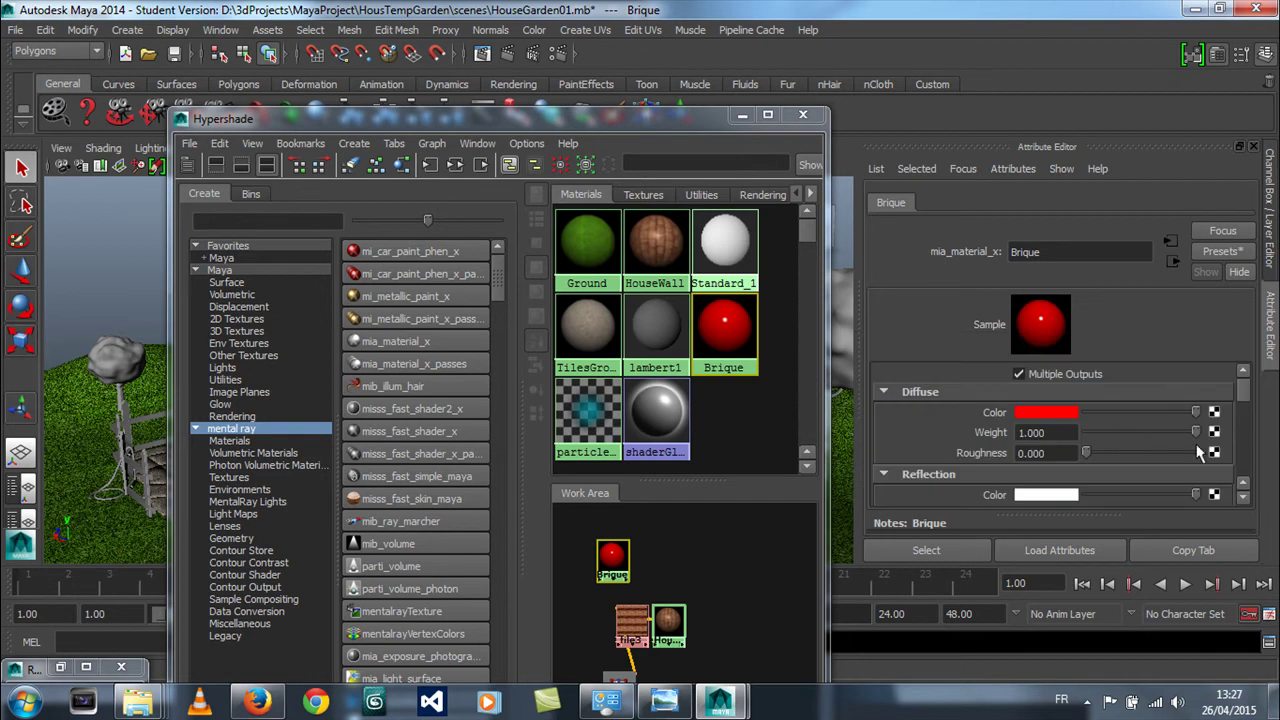
drag(1248, 390, 1120, 421)
click(748, 115)
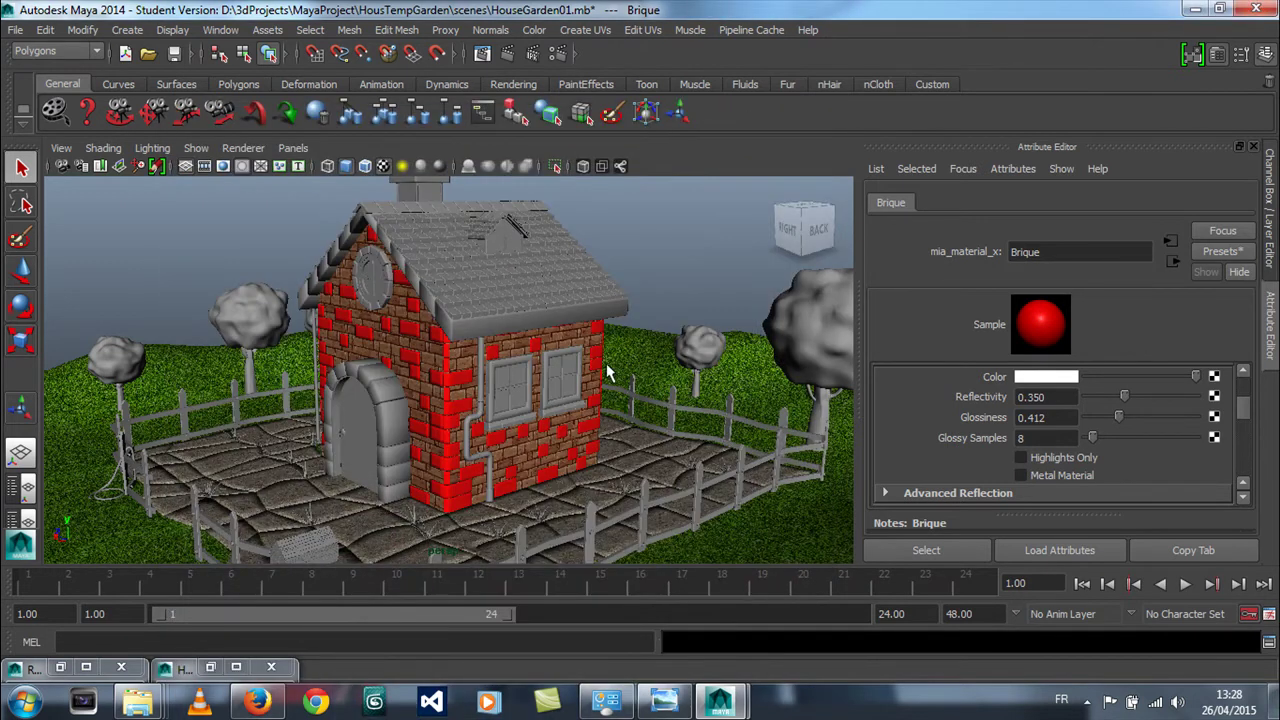
Select the round window's frame and the roof's border trim in turn to inspect them on the house
click(389, 274)
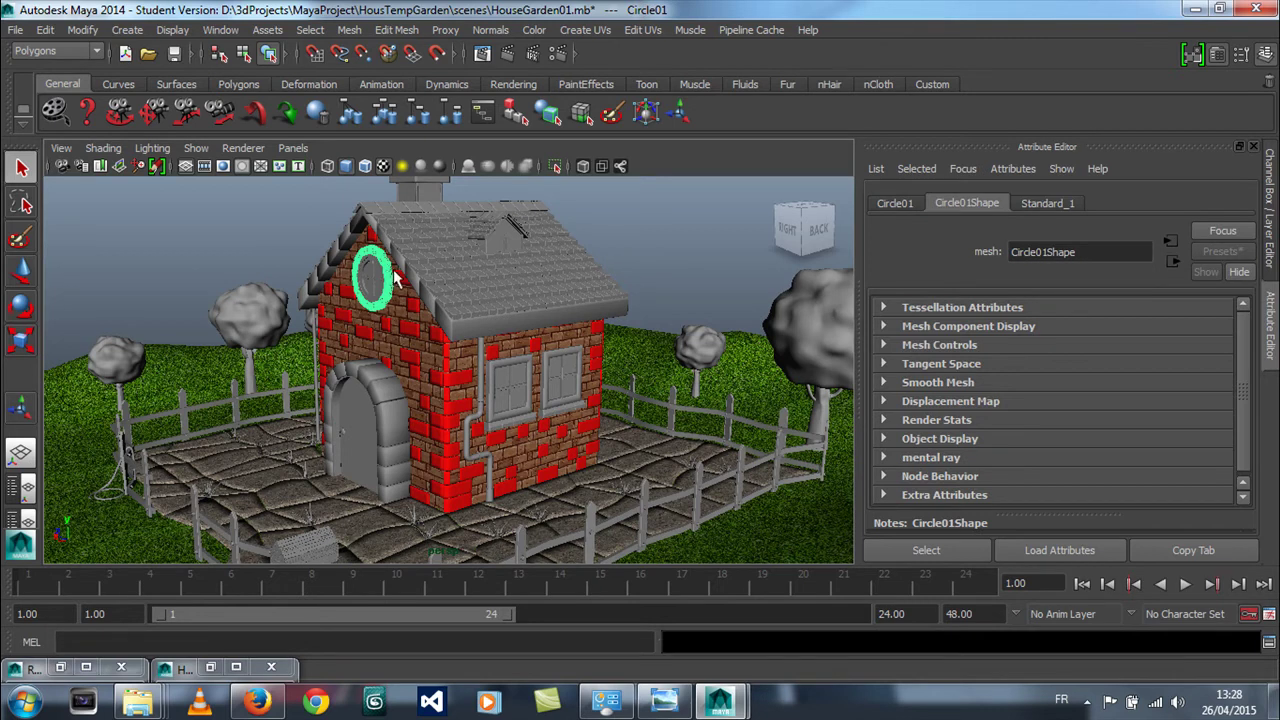
click(468, 327)
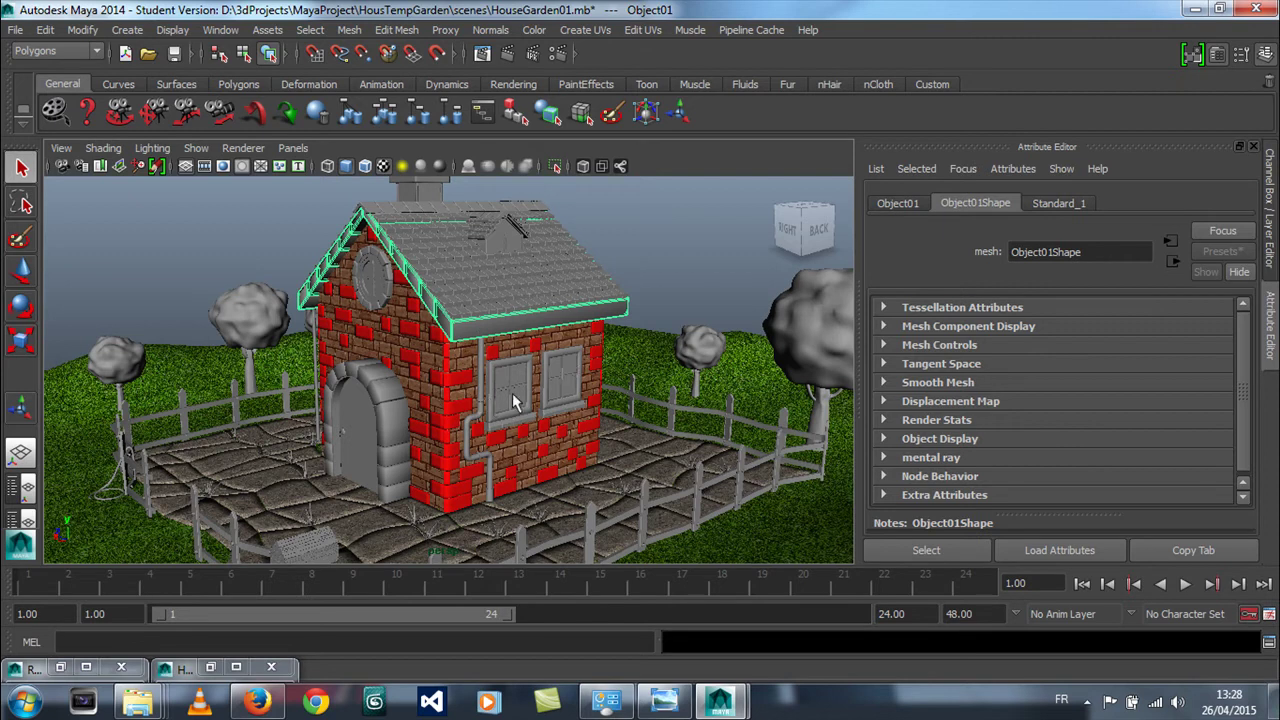
mouse_move(514, 450)
alt+mouse_down()
mouse_move(515, 425)
mouse_move(512, 440)
alt+mouse_up()
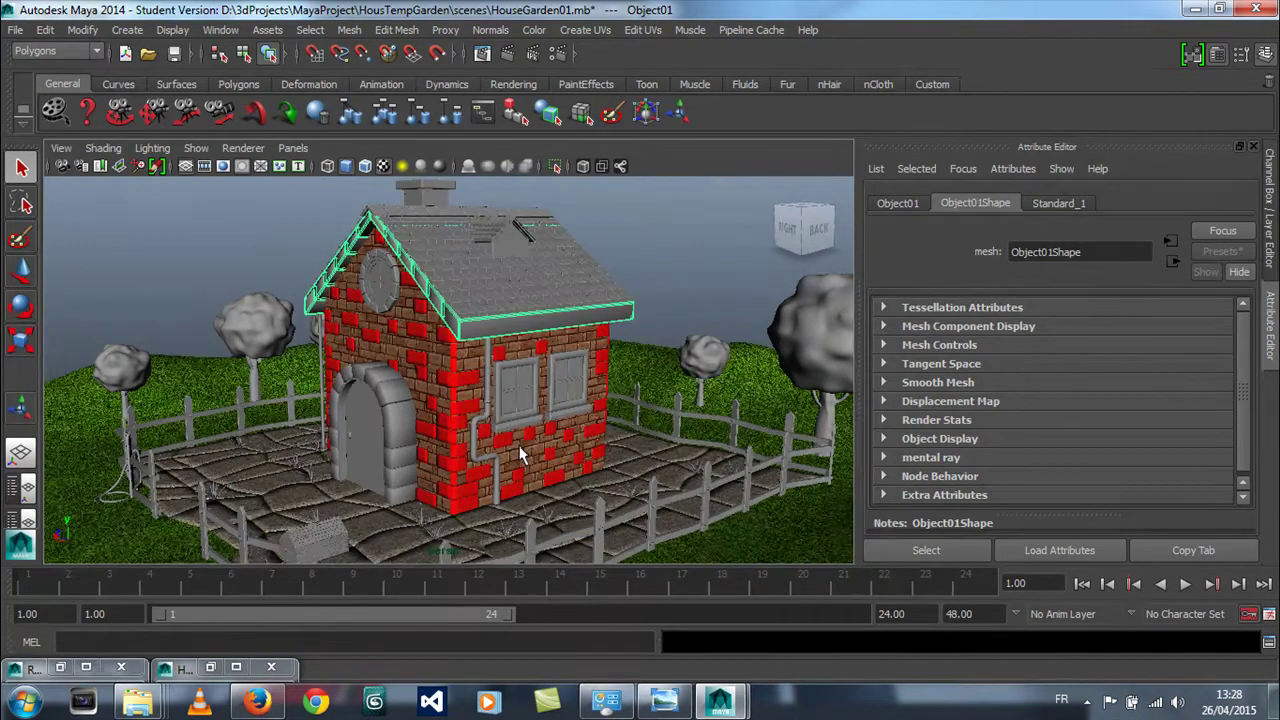
Render the perspective view with mental ray to check the red protruding bricks on the house
click(488, 55)
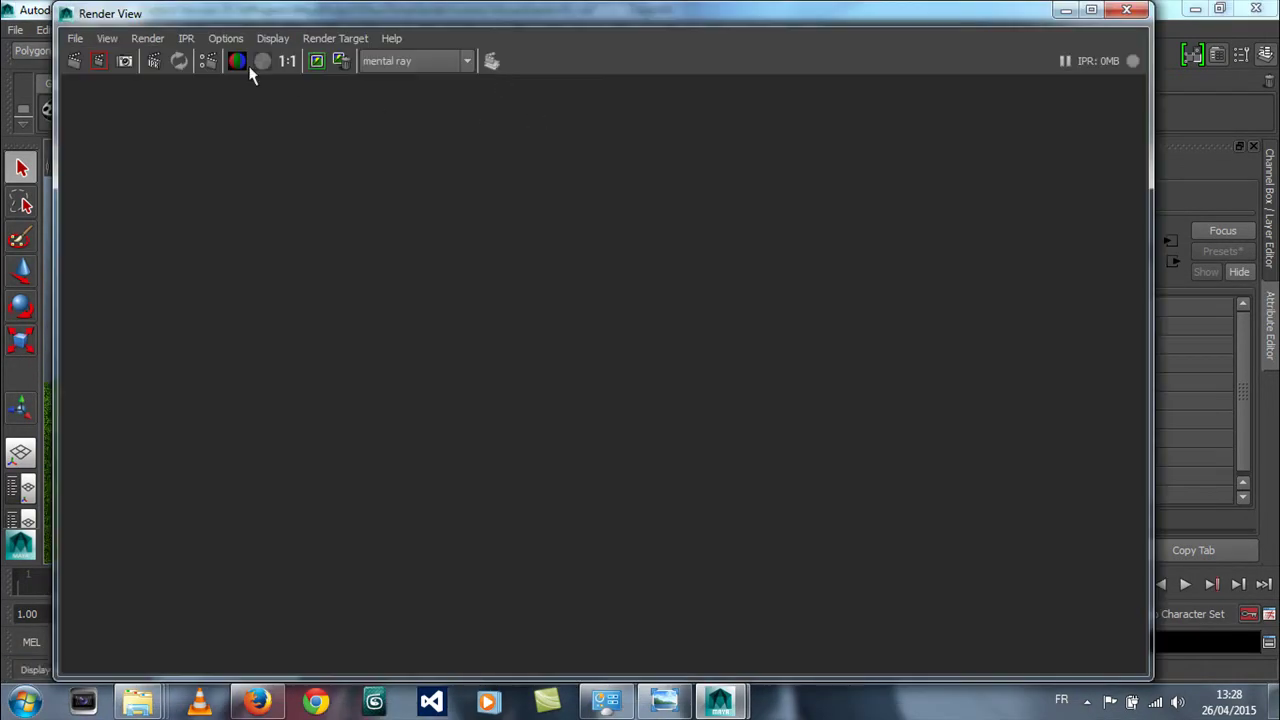
click(99, 62)
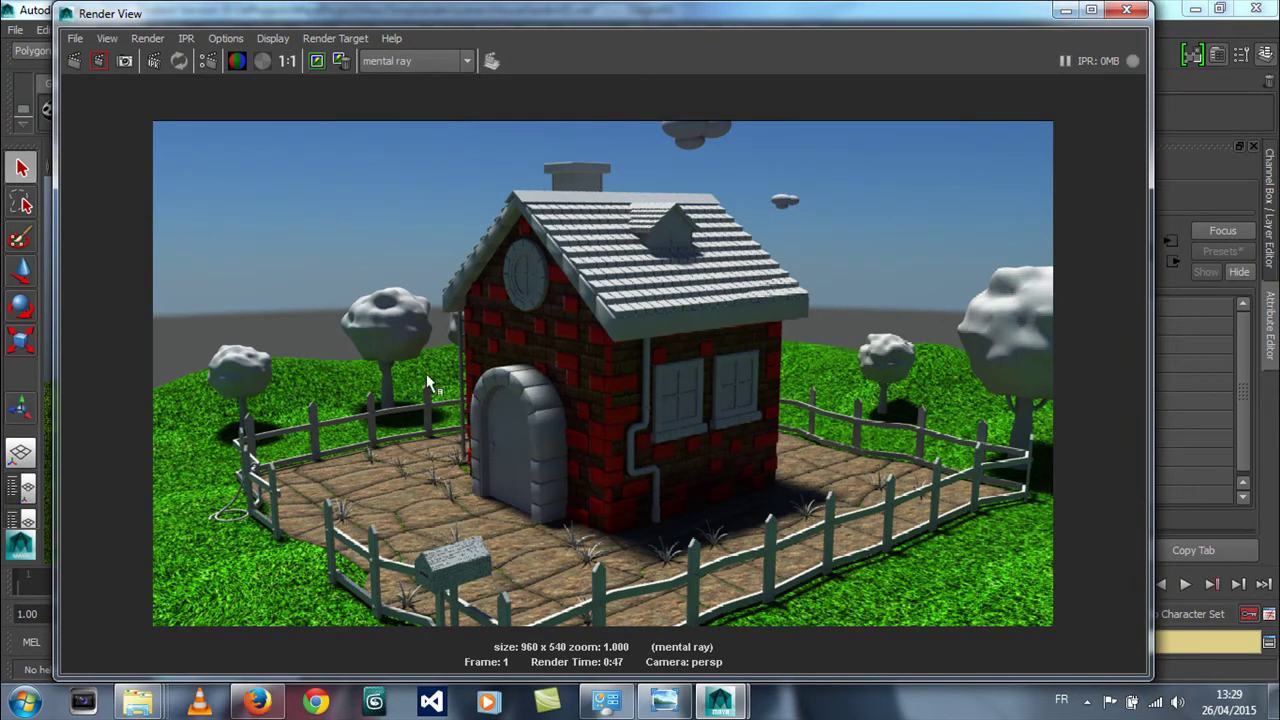
click(1066, 10)
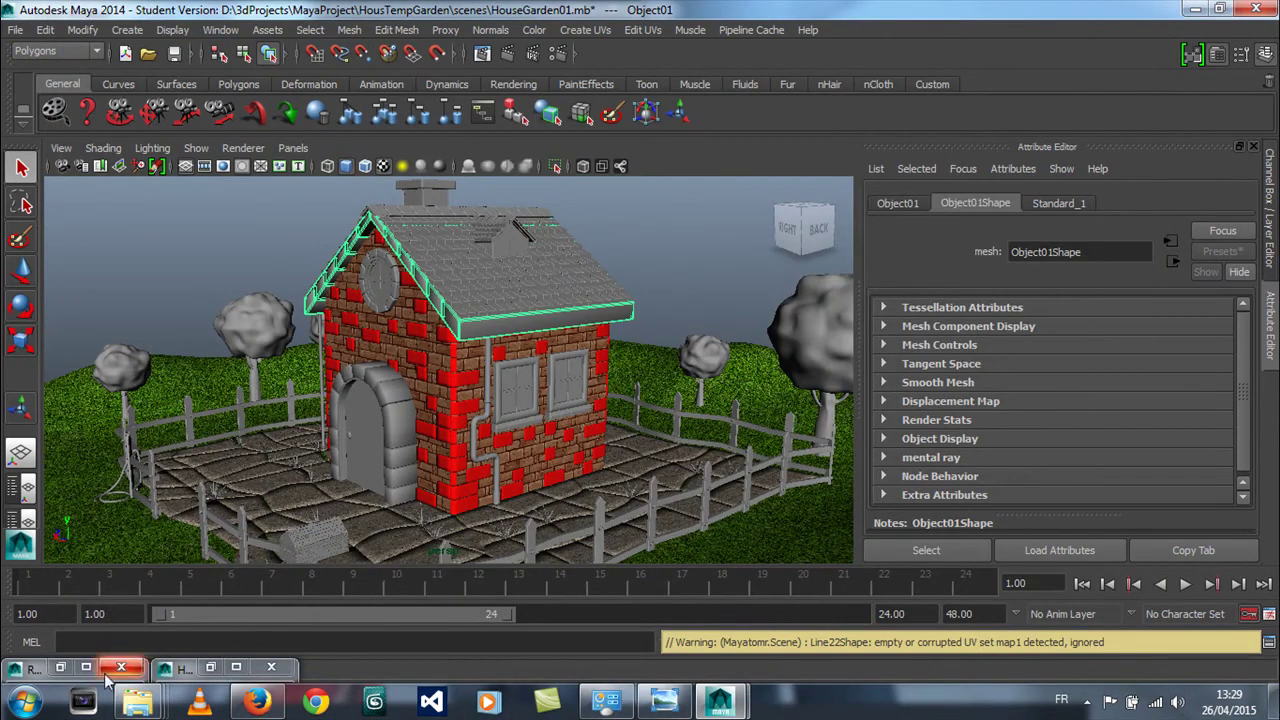
Open the physical sky's attributes from the indirect lighting render settings and set its Multiplier to 0.950
click(61, 668)
click(256, 39)
mouse_move(232, 42)
click(280, 68)
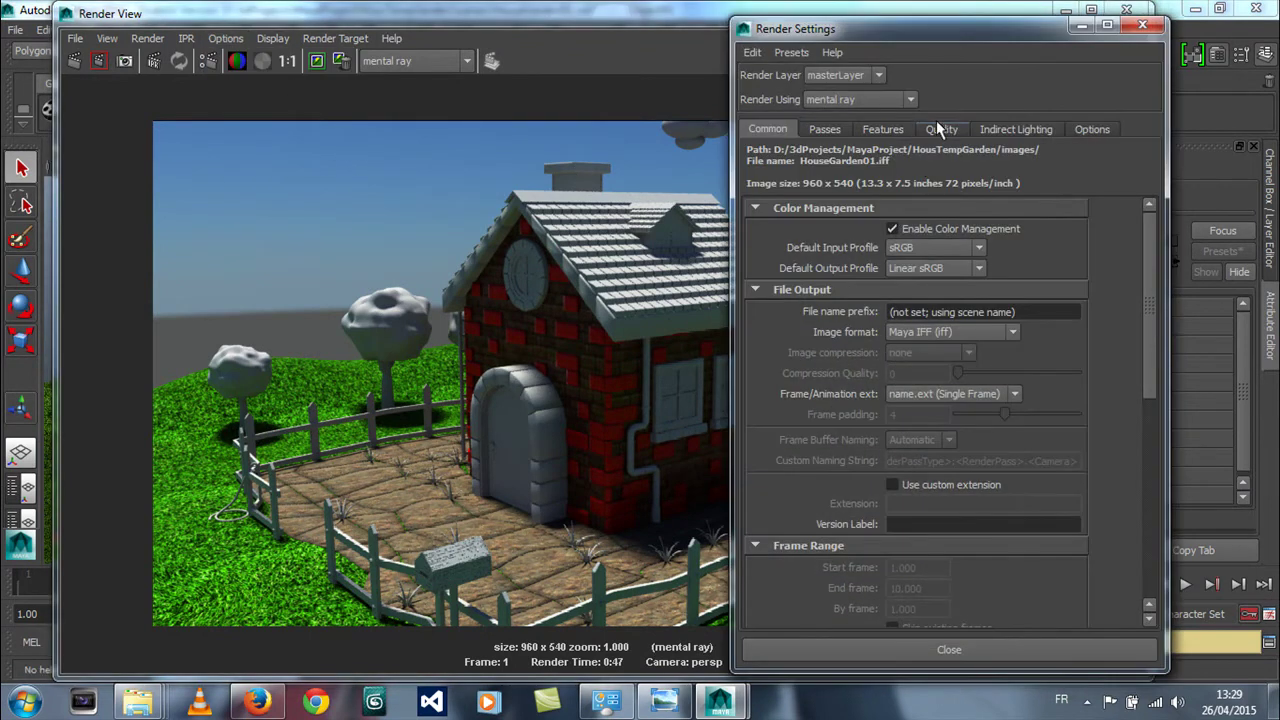
click(1034, 131)
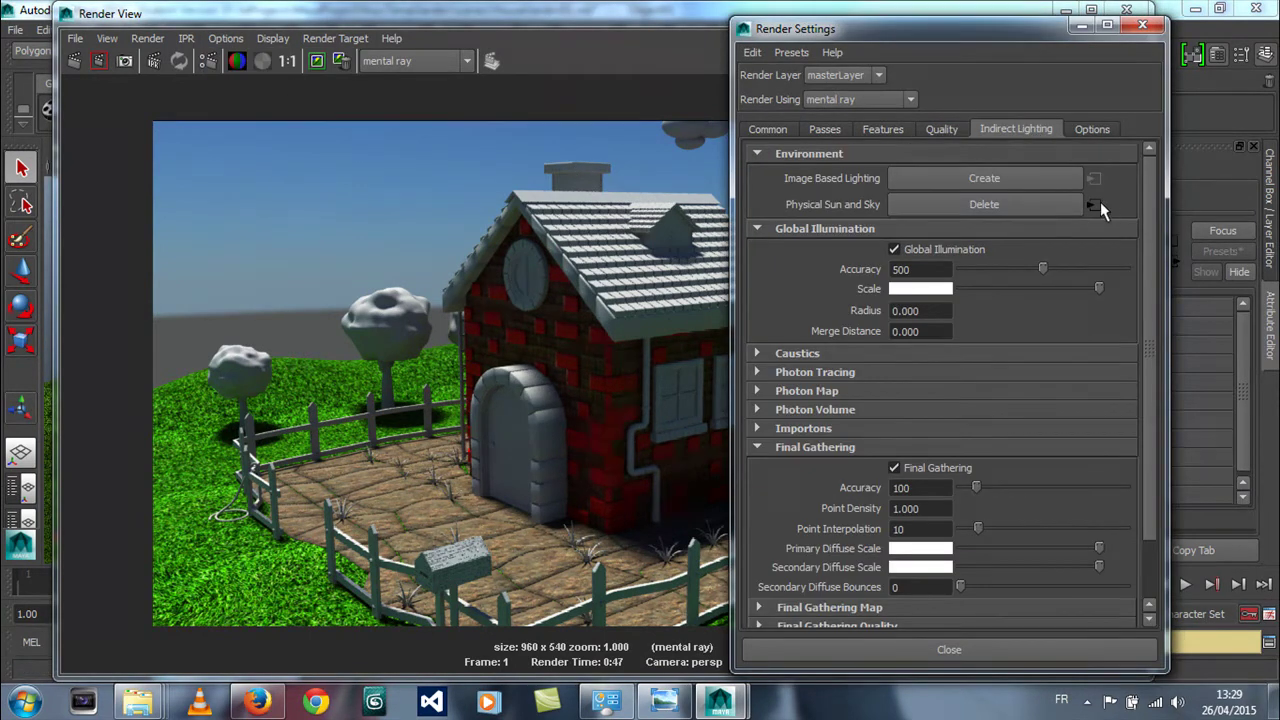
drag(995, 28, 762, 31)
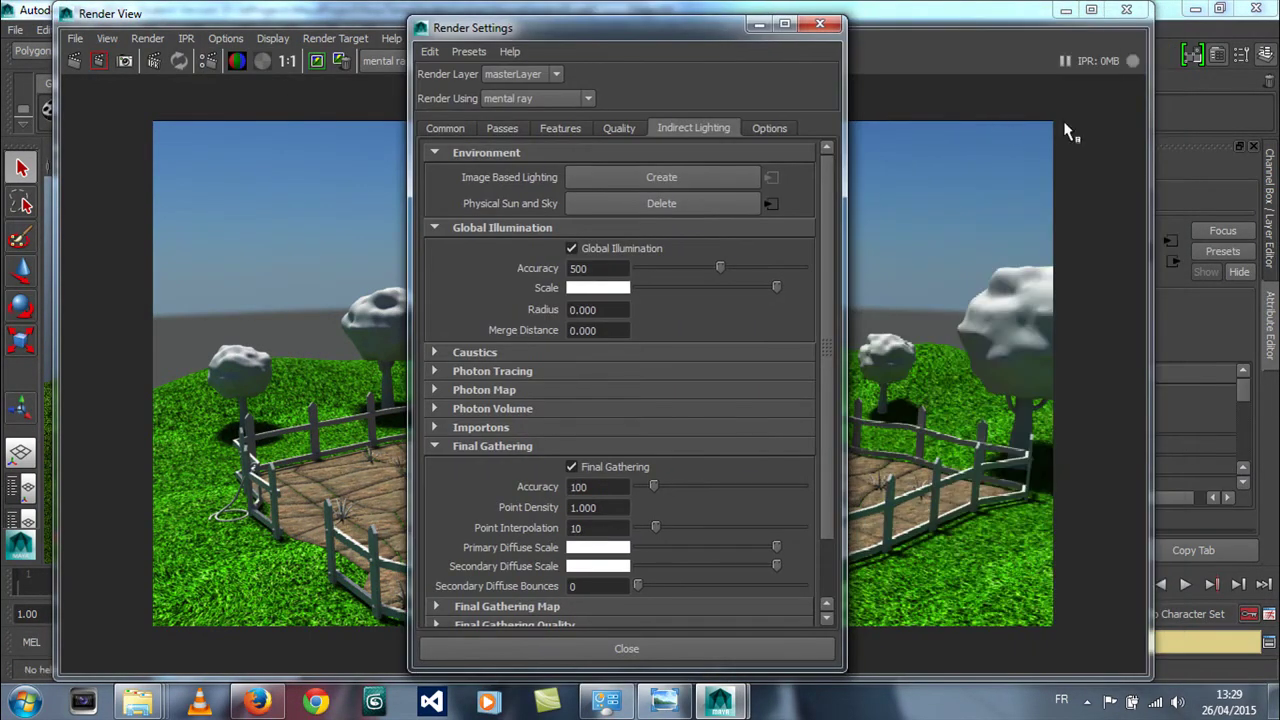
drag(1001, 27, 723, 72)
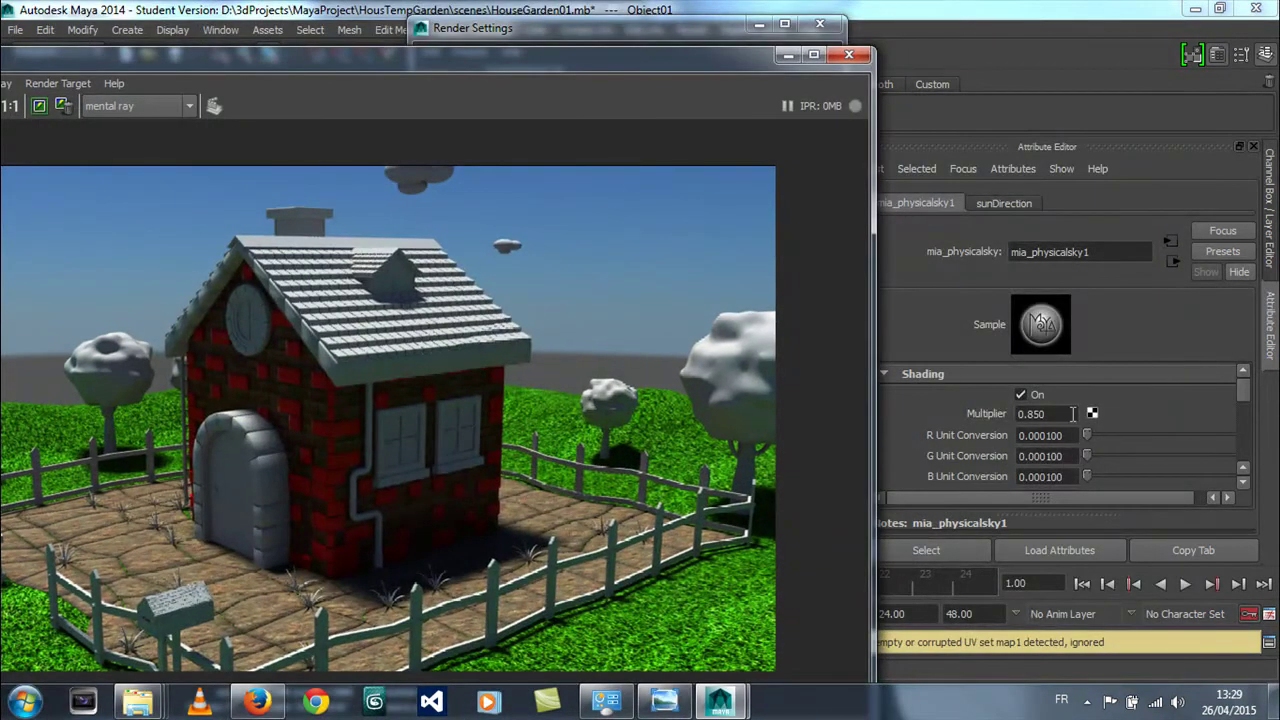
click(1031, 413)
text(9)
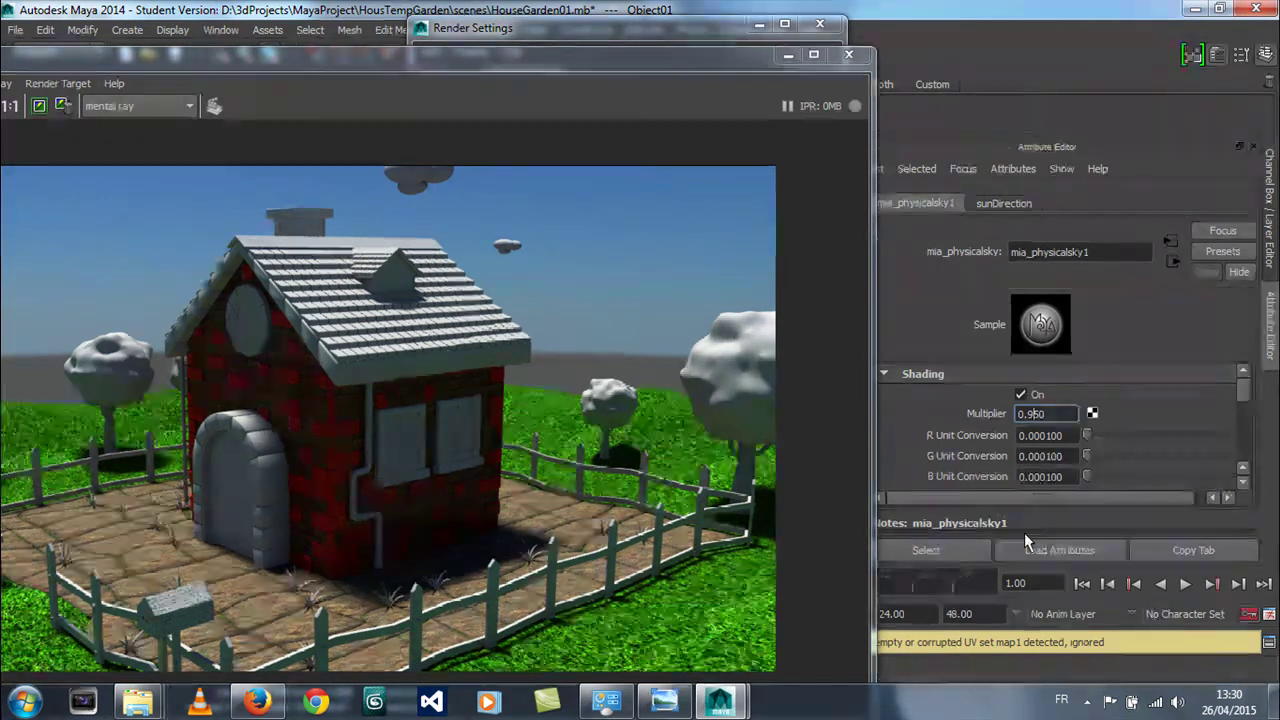
Render the house scene again with the brighter physical sky and clear the render windows out of the way
drag(383, 56, 685, 16)
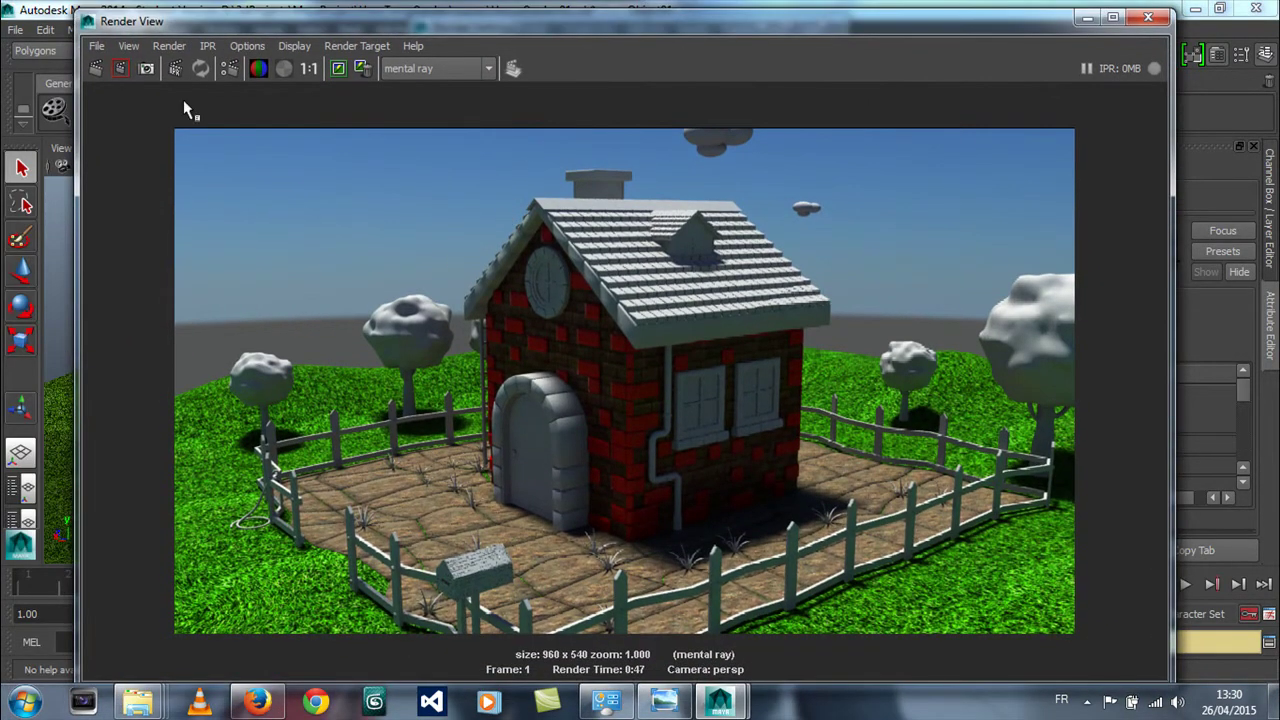
click(97, 70)
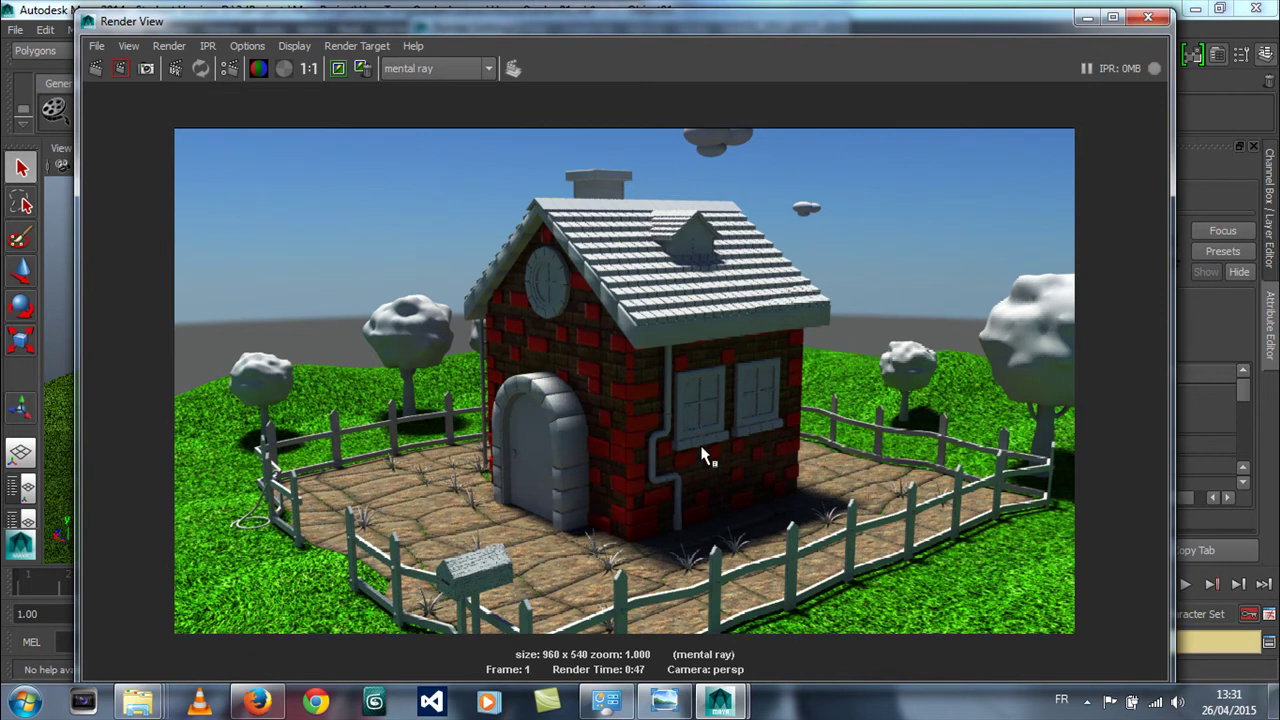
click(1087, 17)
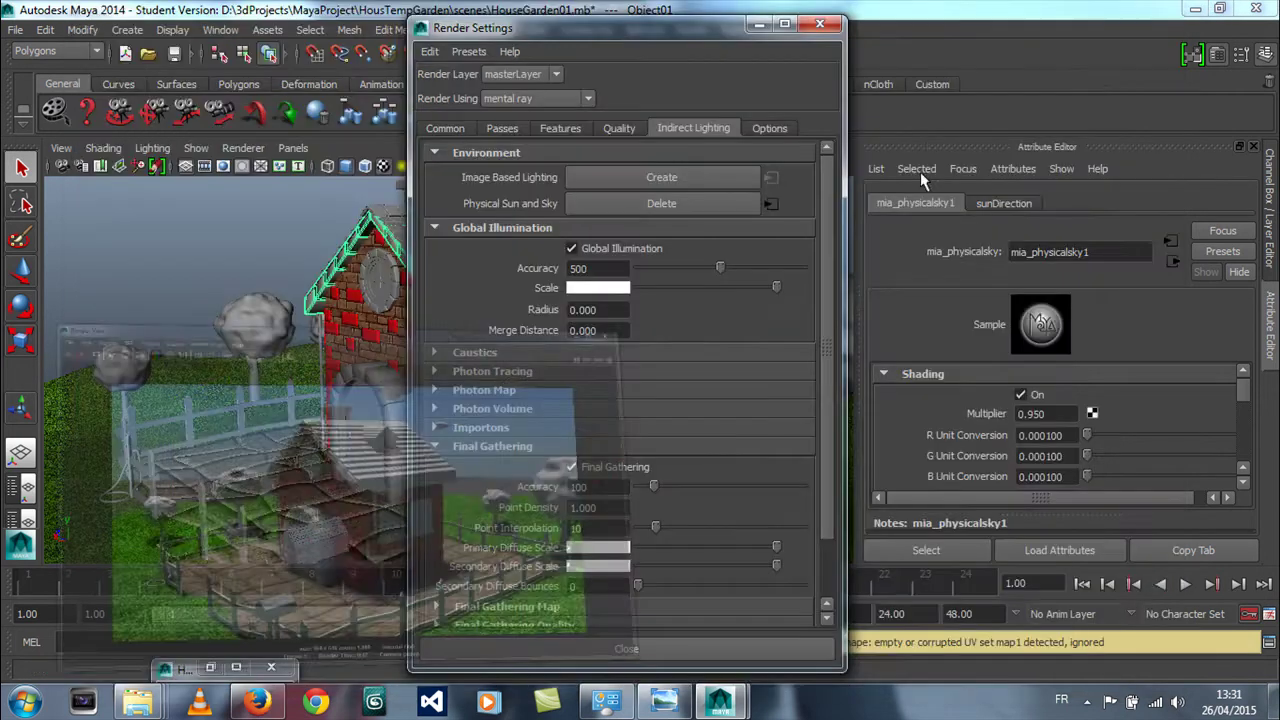
click(759, 23)
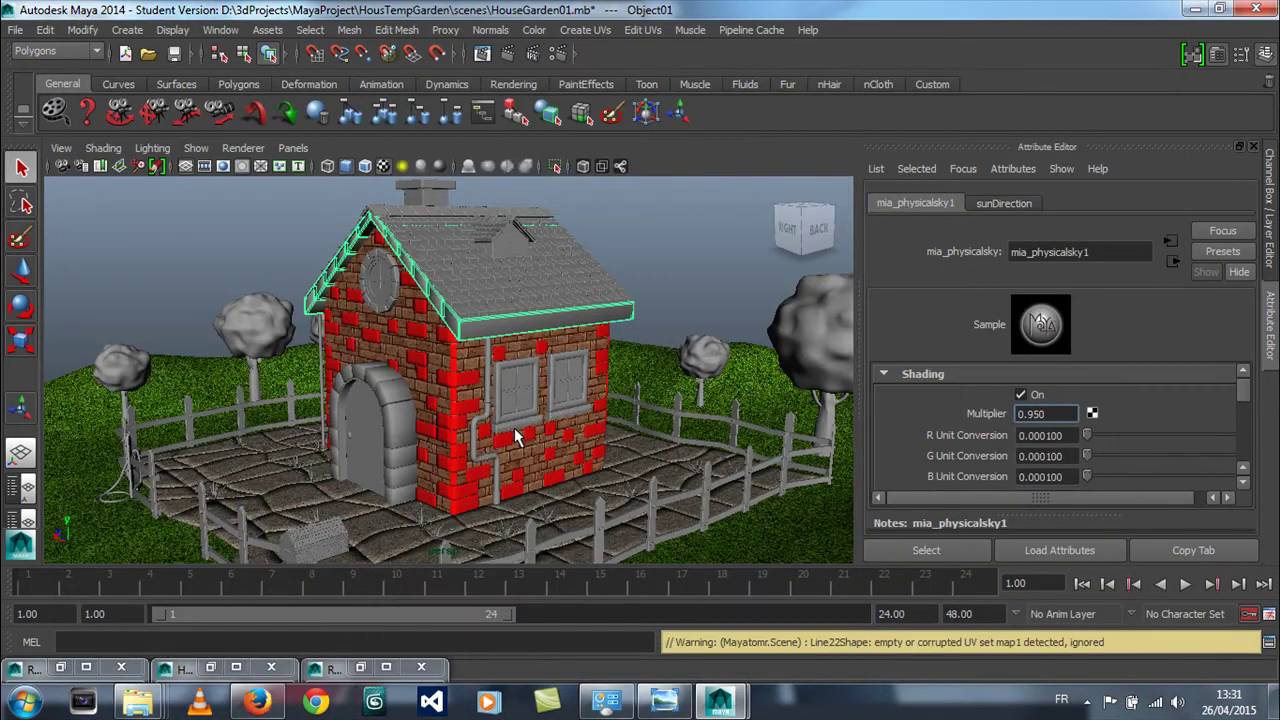
Select both window sills, the round window's frame and the roof tiles together
click(511, 423)
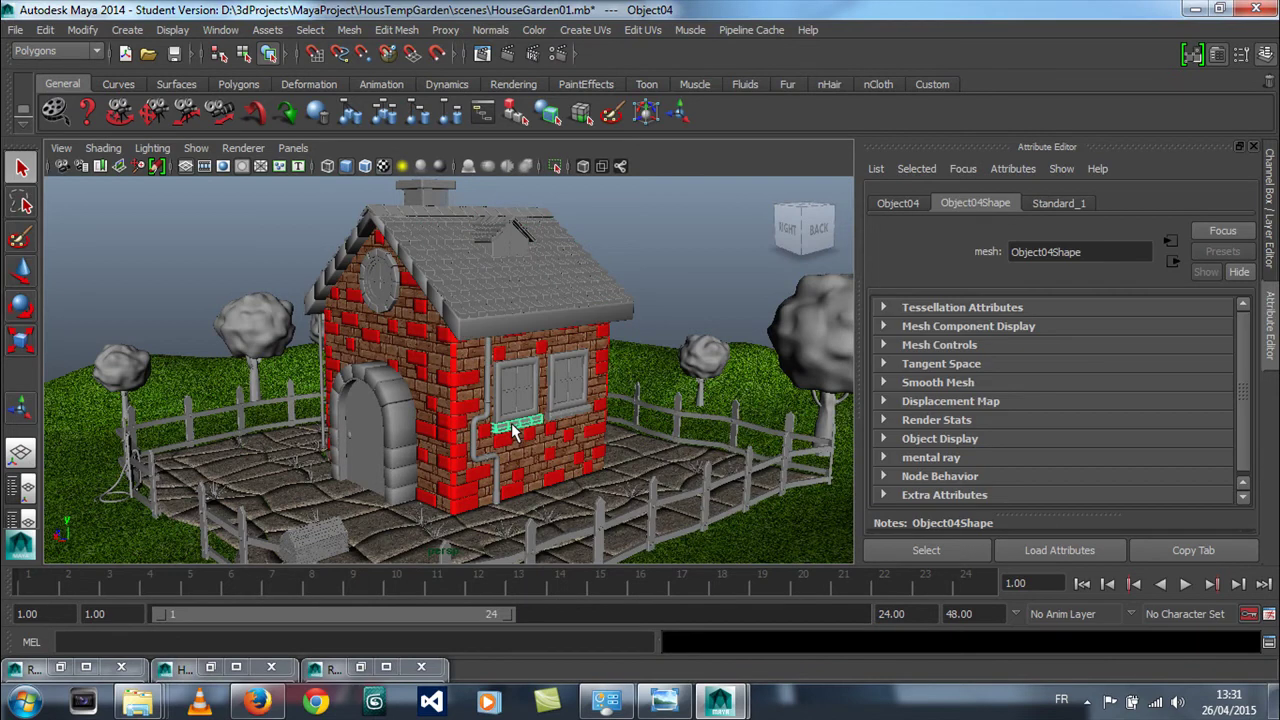
click(399, 297)
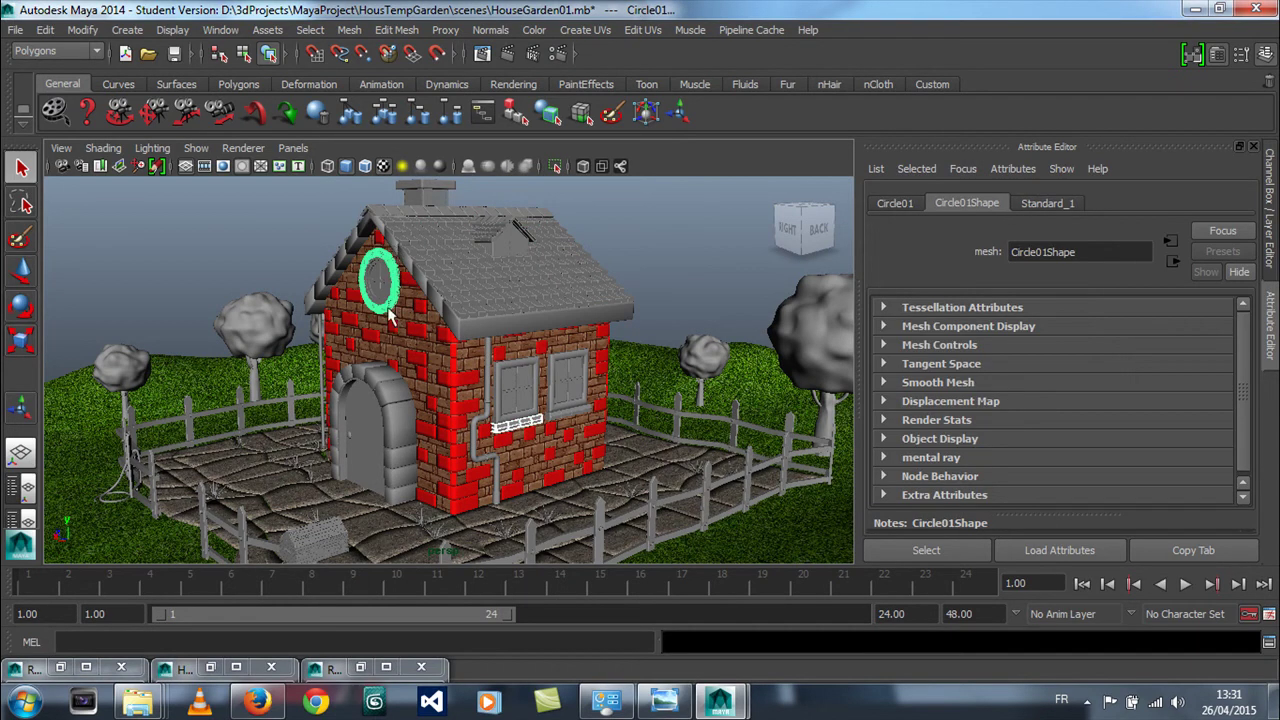
click(576, 414)
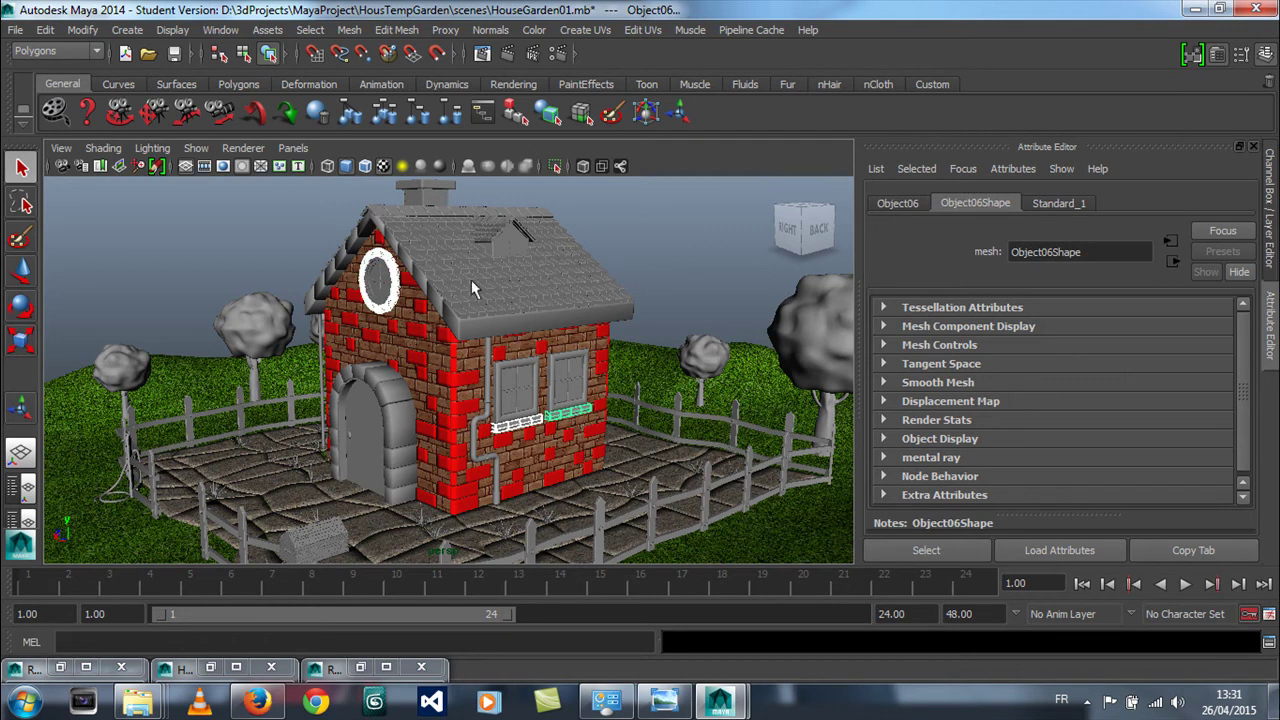
click(460, 280)
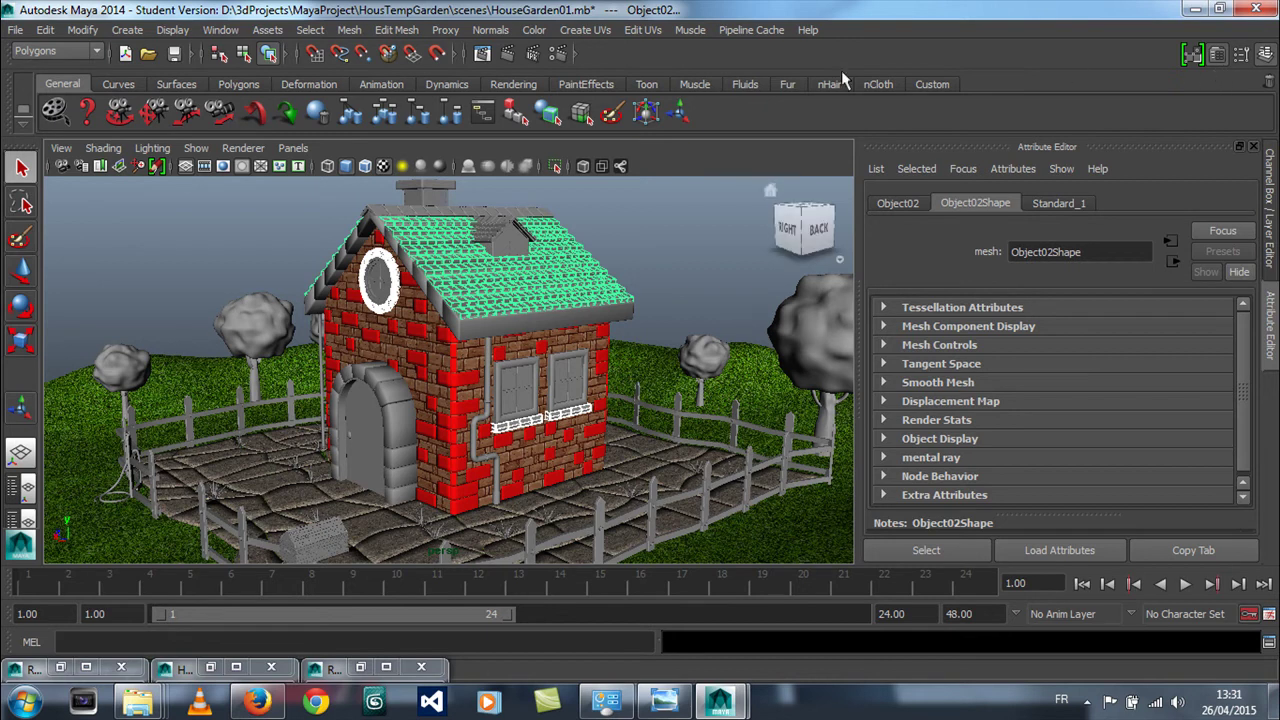
Clear the Hypershade work area and create a new mental ray mia_material_x in it
click(340, 667)
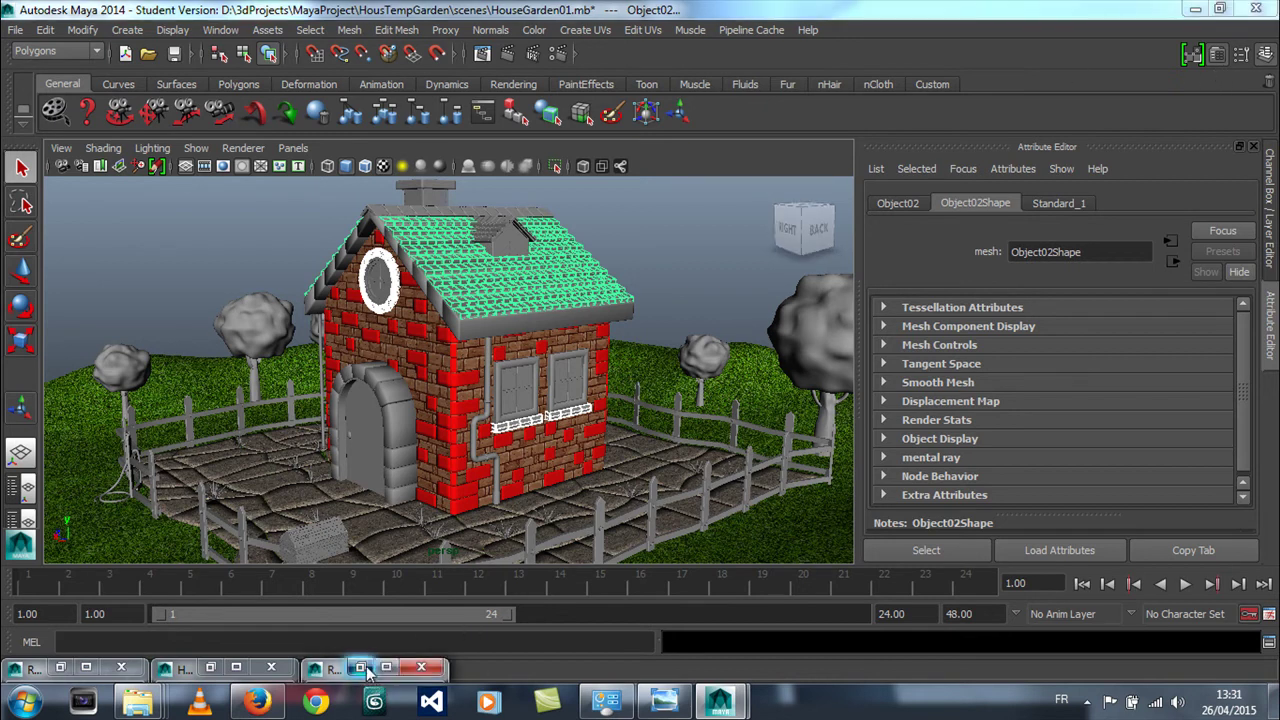
click(186, 667)
drag(640, 118, 934, 13)
click(645, 60)
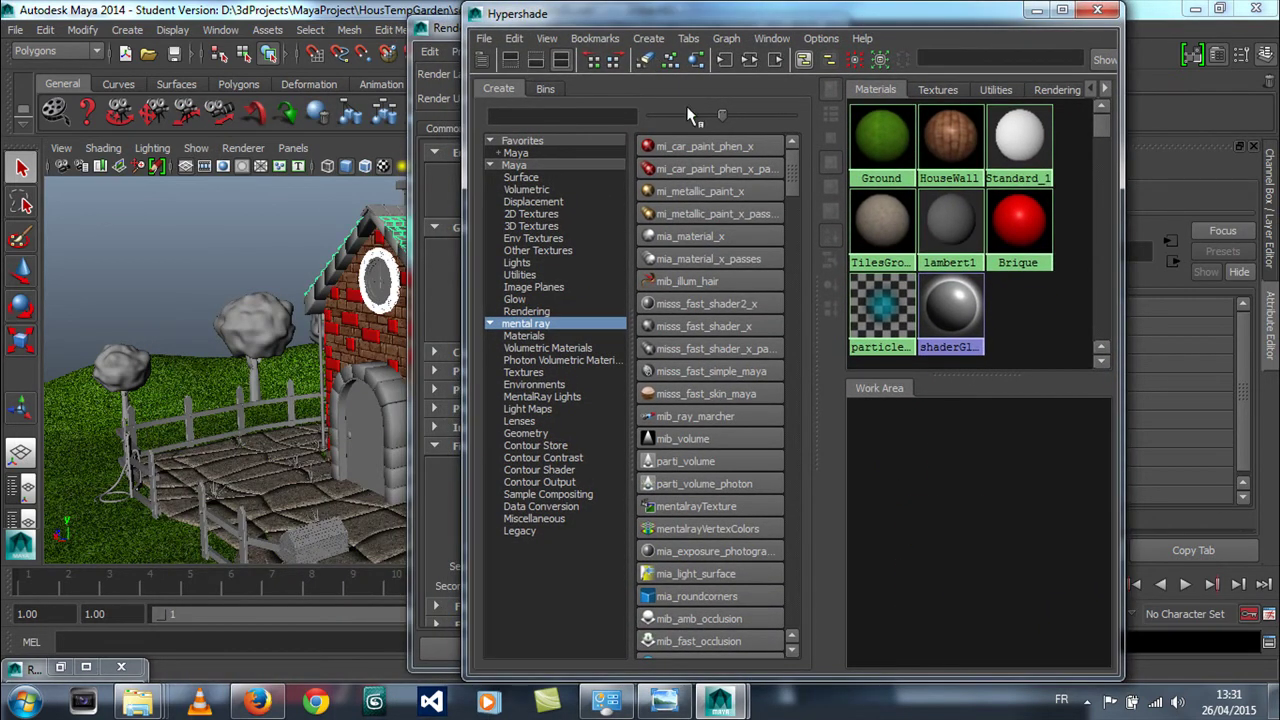
click(593, 324)
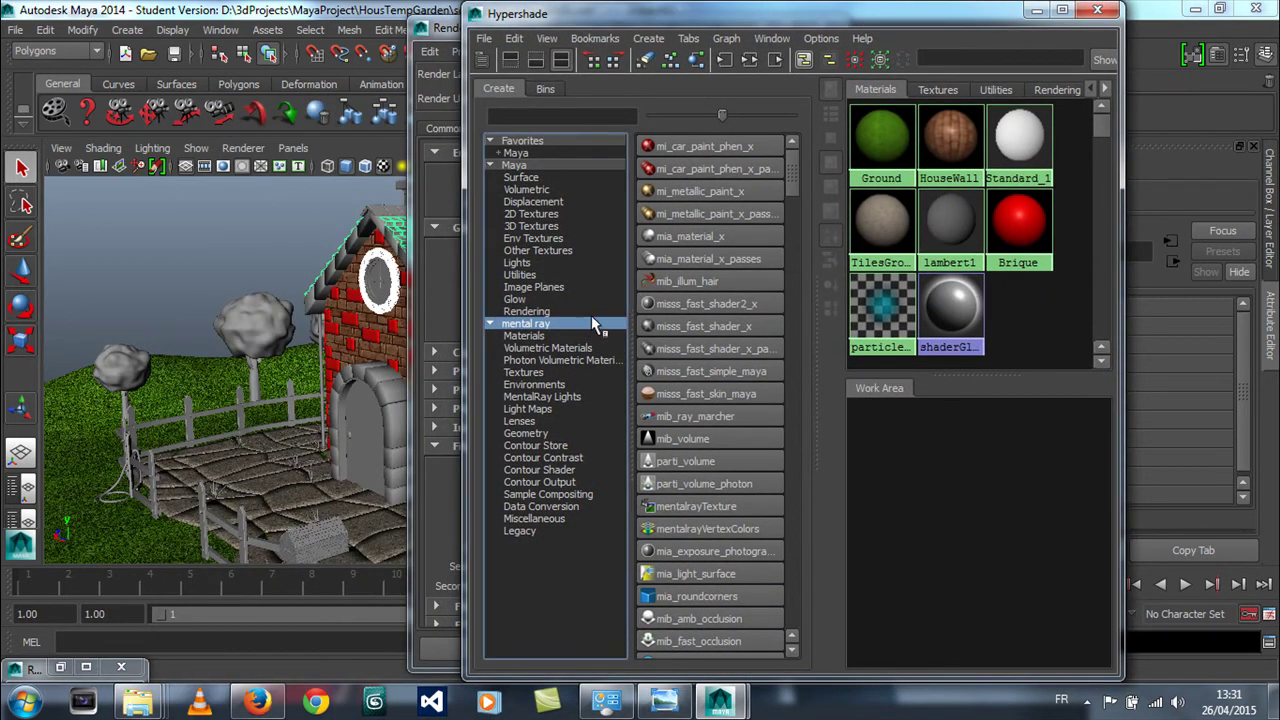
click(688, 237)
drag(864, 416, 899, 445)
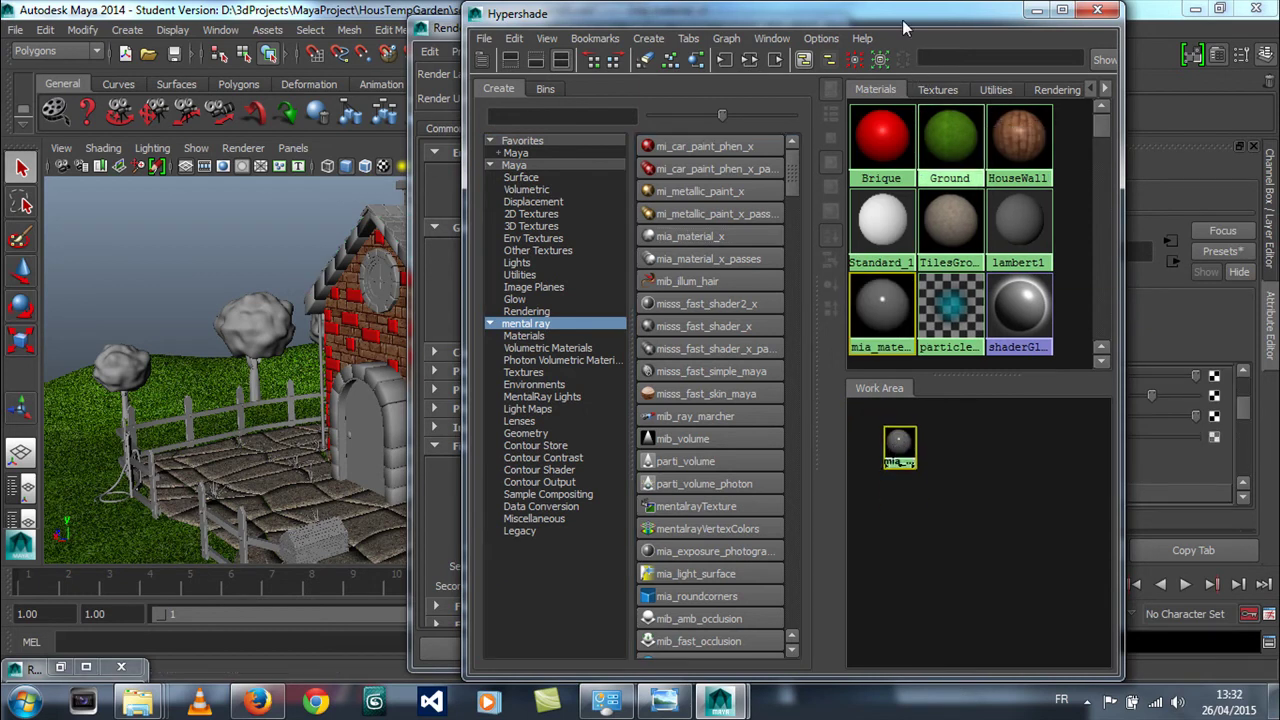
Rename the new mia_material_x material as BriqueFenetre
drag(903, 28, 676, 28)
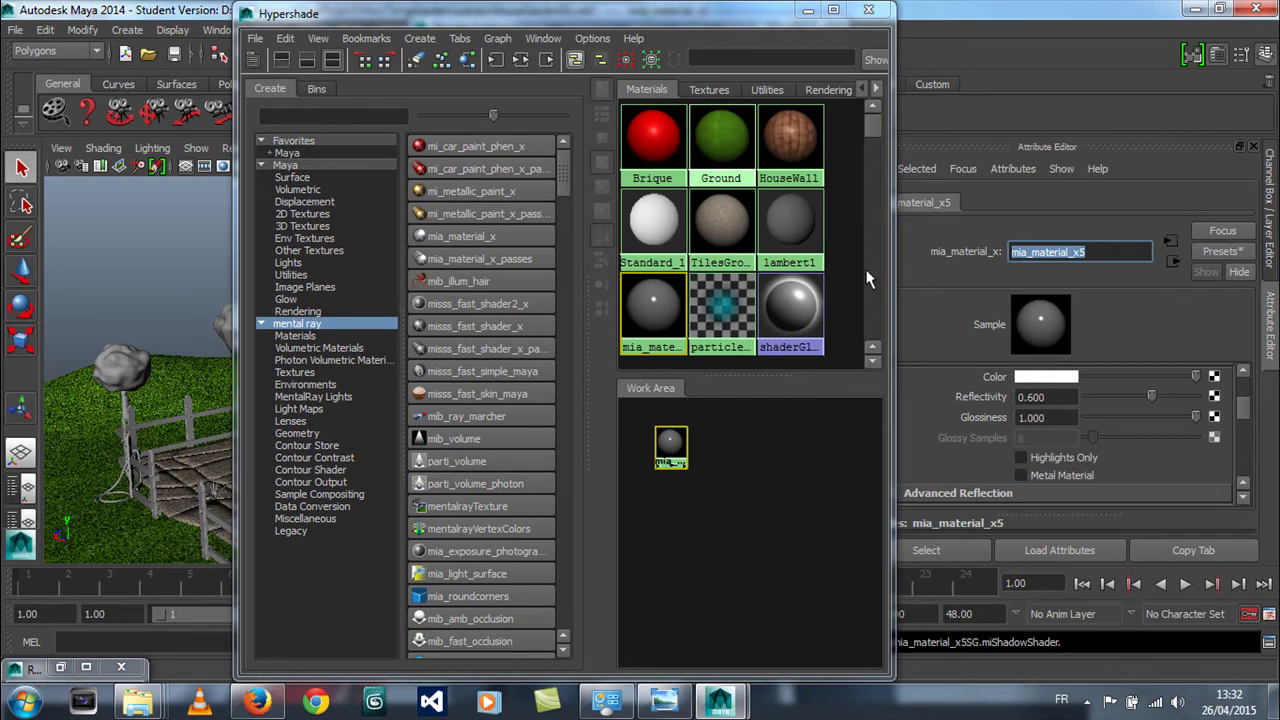
text(Bl)
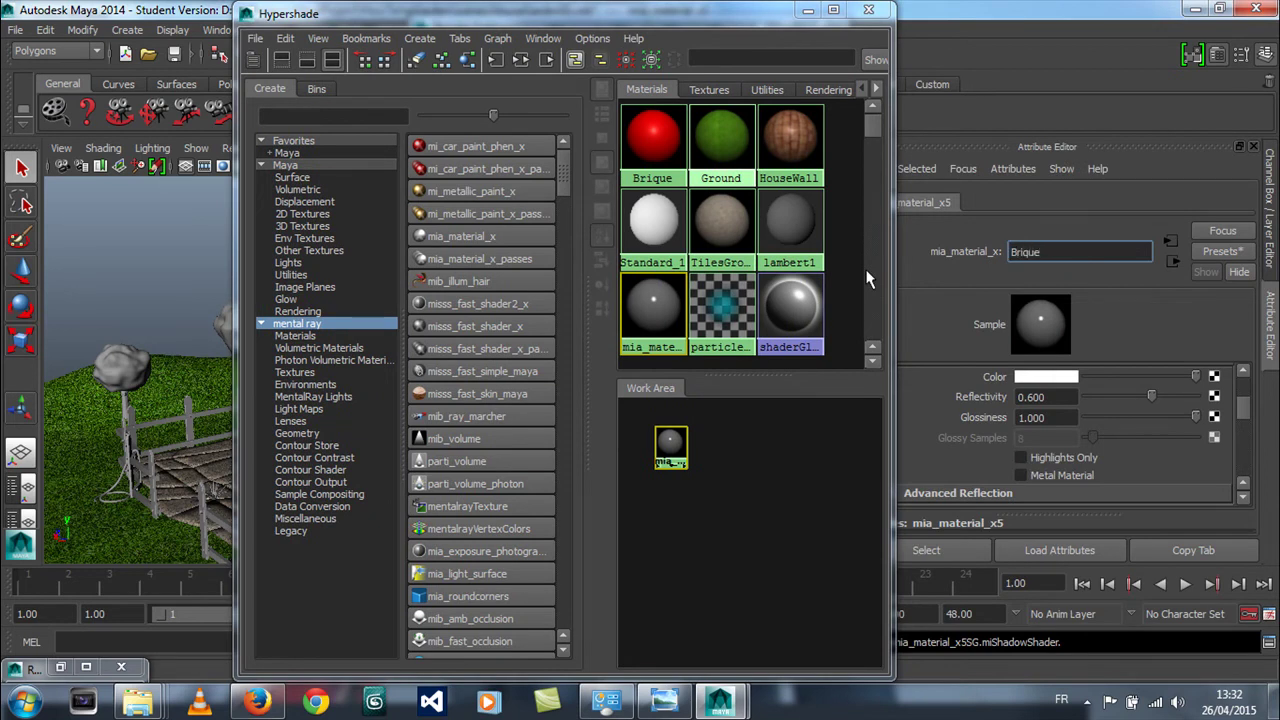
key(Return)
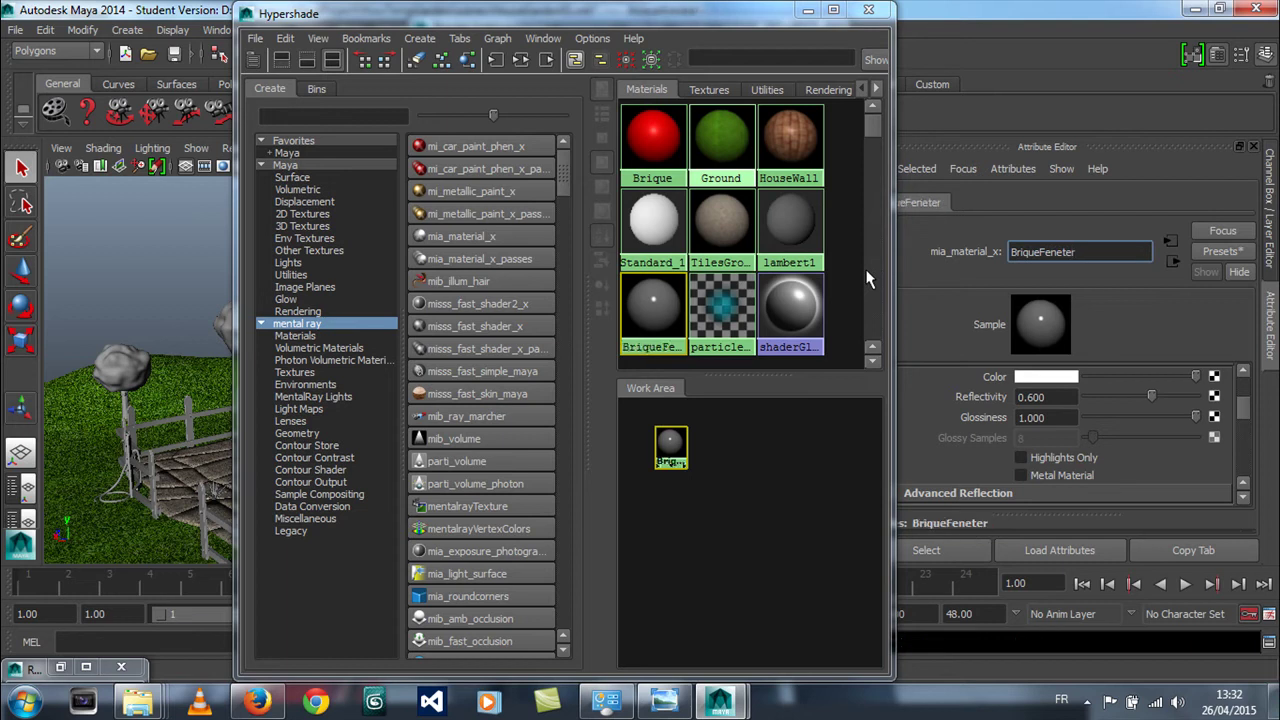
drag(1066, 252, 1091, 258)
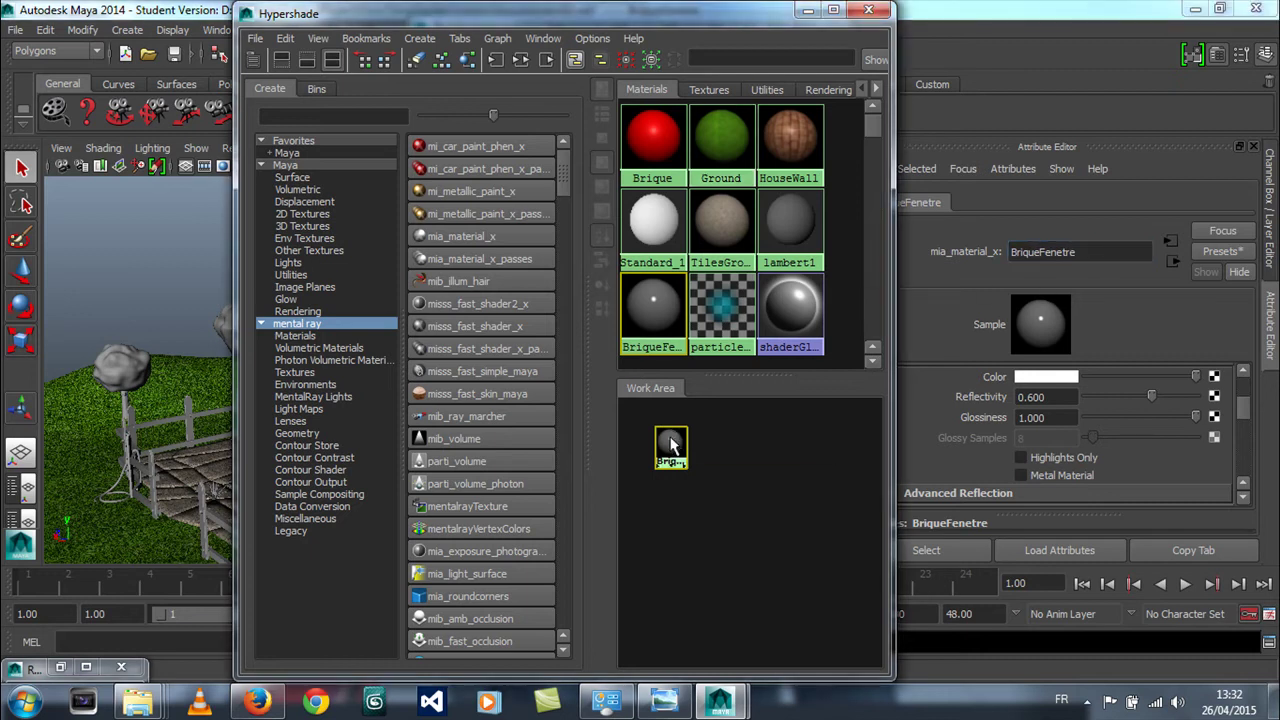
Select the round window's frame and both window sills and assign the BriqueFenetre material to them
drag(448, 14, 691, 12)
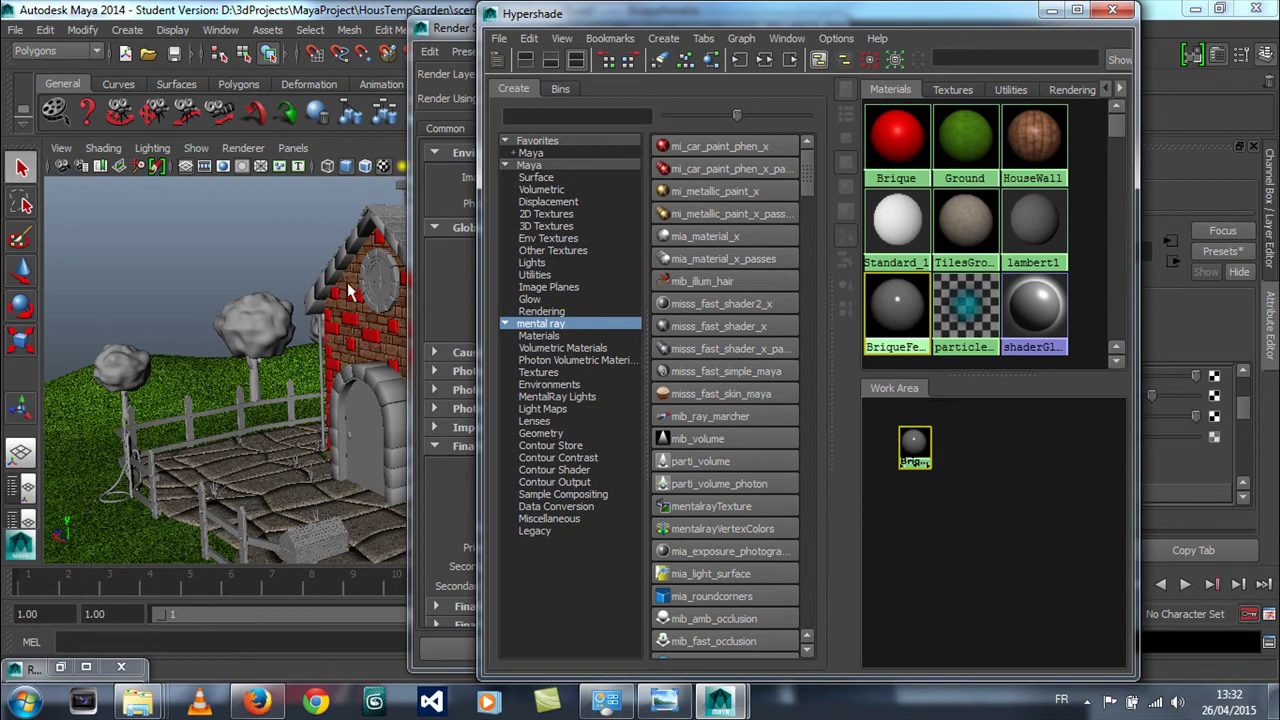
click(398, 300)
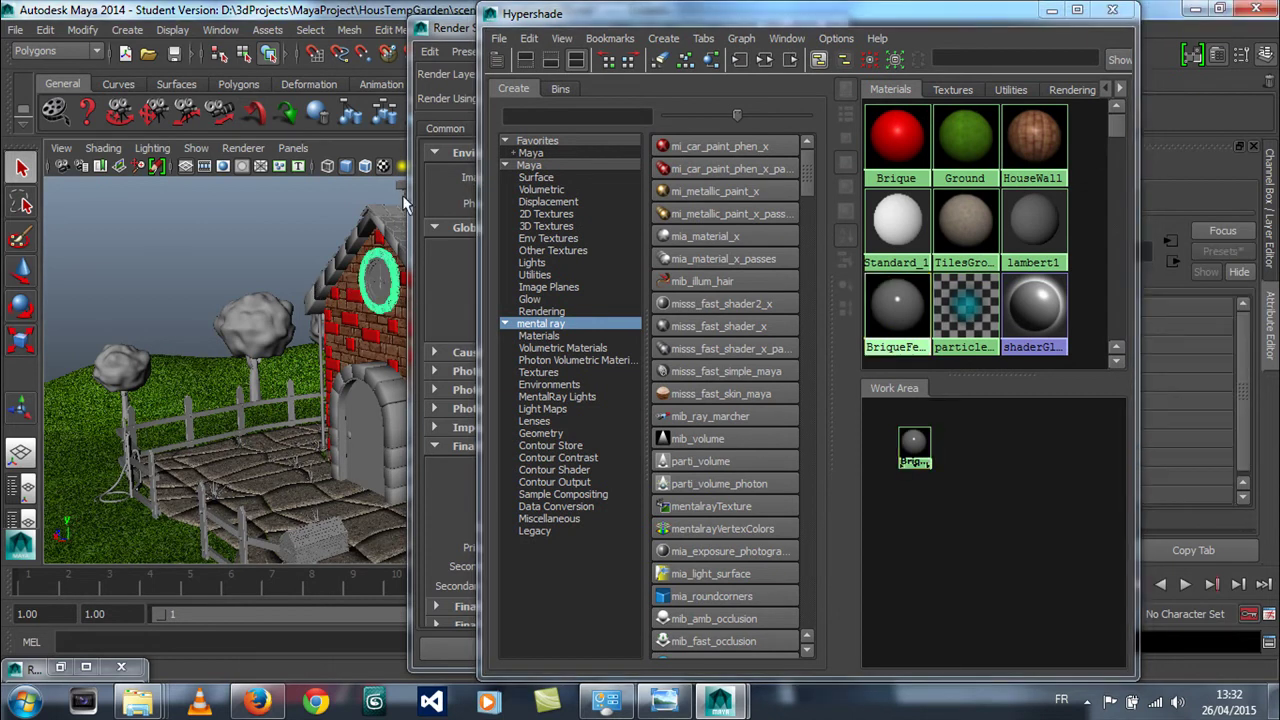
drag(543, 18, 933, 85)
drag(596, 34, 994, 150)
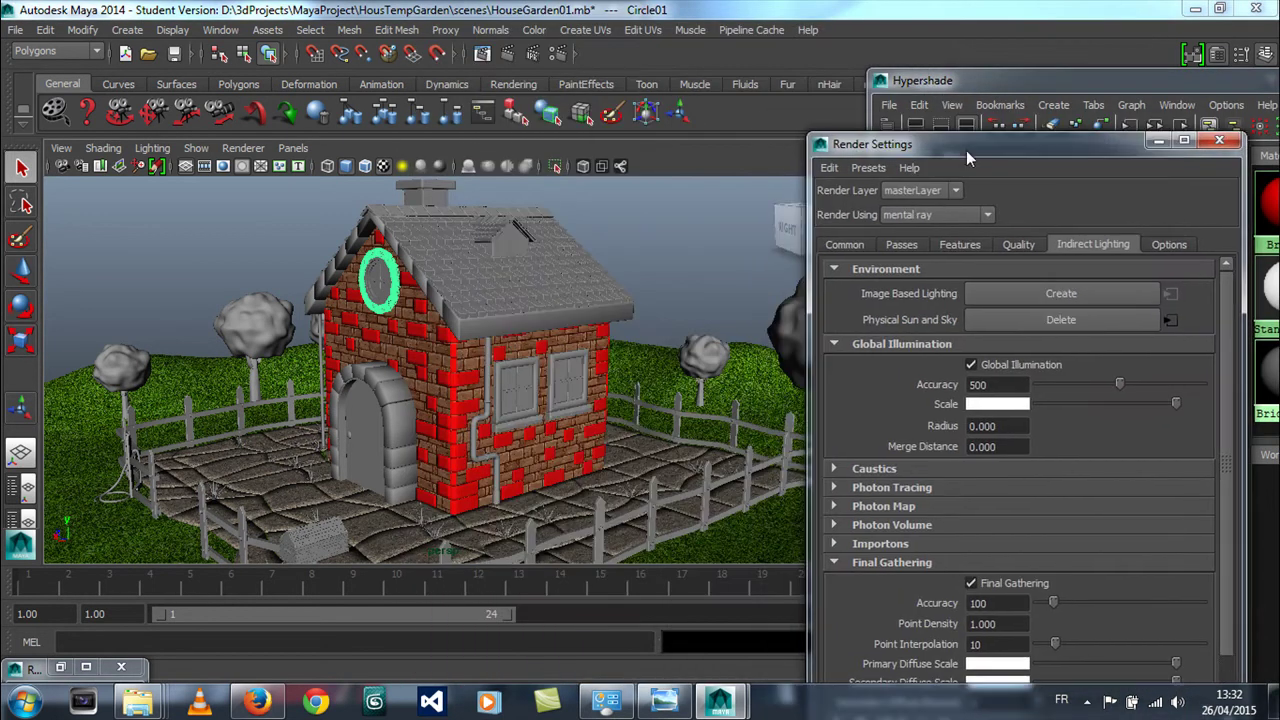
click(520, 432)
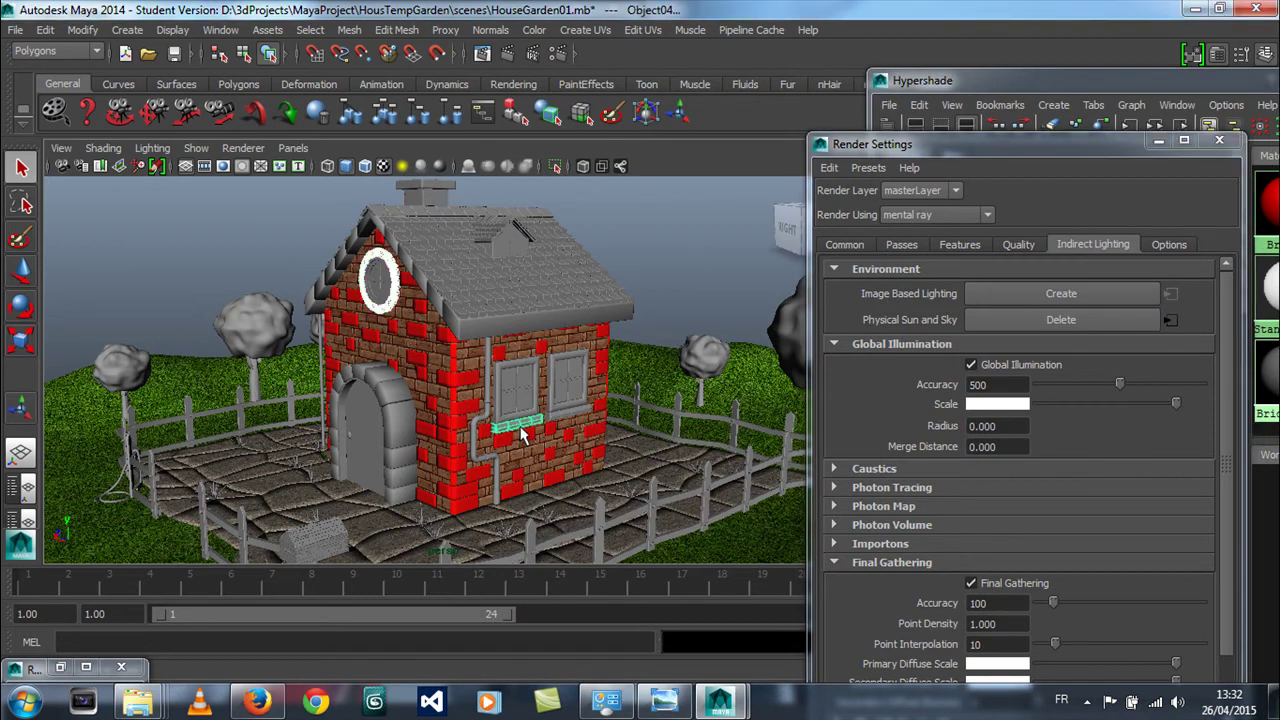
click(578, 423)
drag(1073, 149, 743, 70)
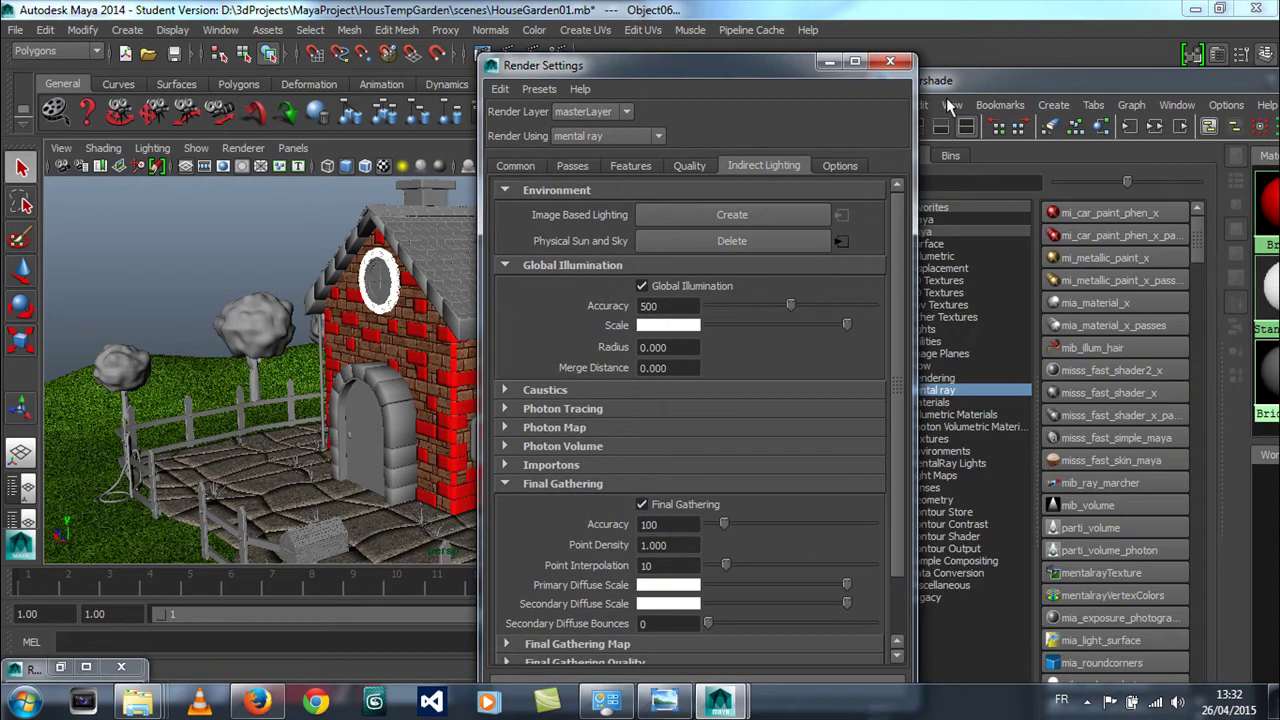
drag(1030, 97, 679, 76)
right_drag(953, 485, 958, 443)
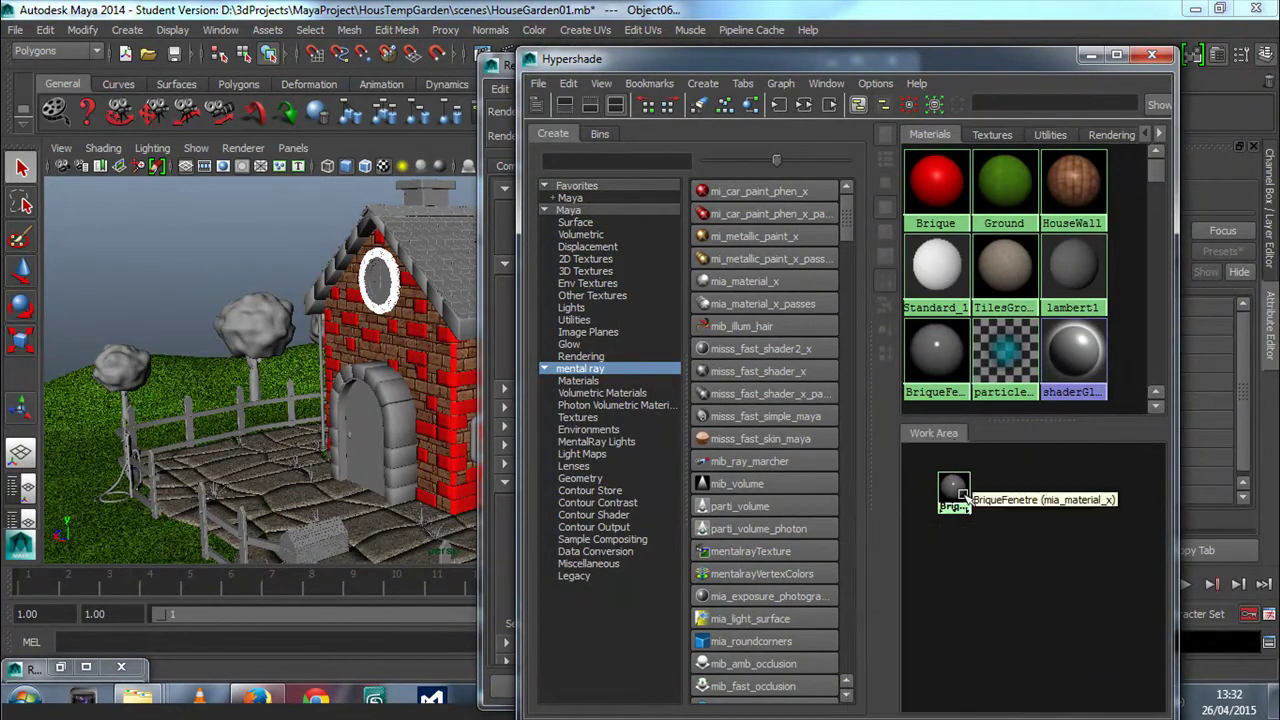
Give BriqueFenetre a dark green diffuse colour, a reflectivity of 0.427 and a glossiness of 0.412
click(953, 492)
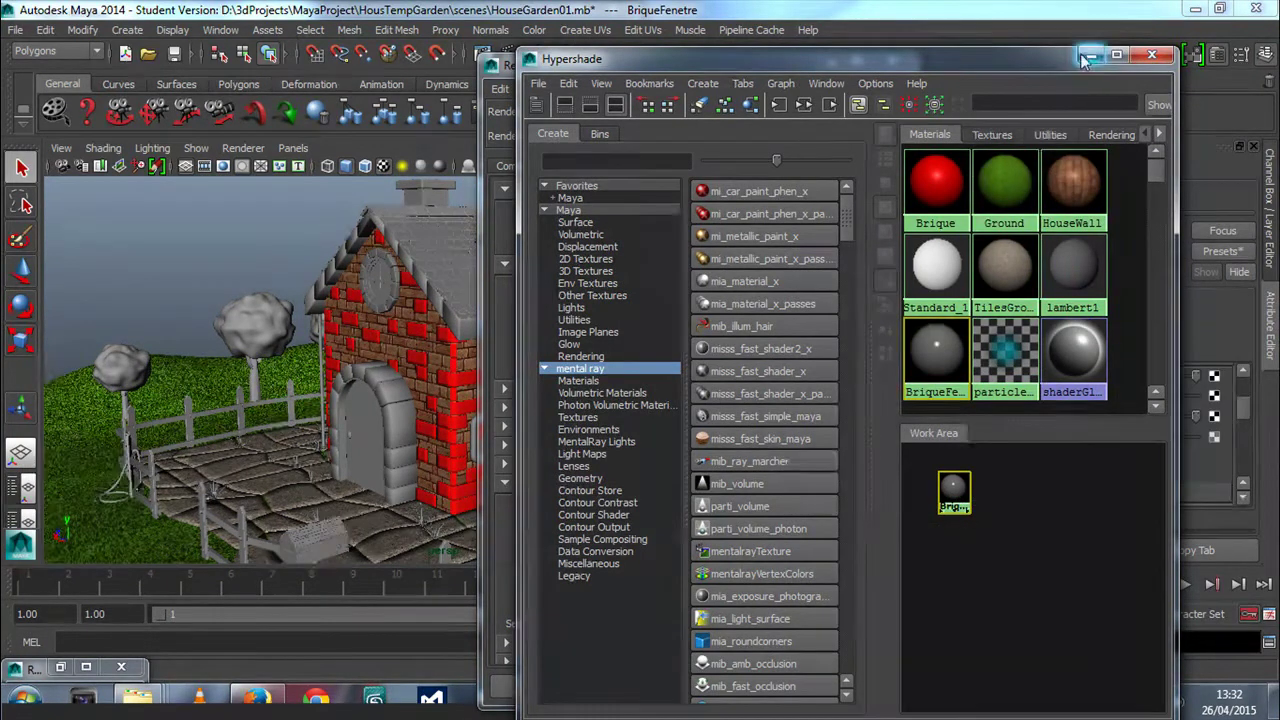
click(1091, 54)
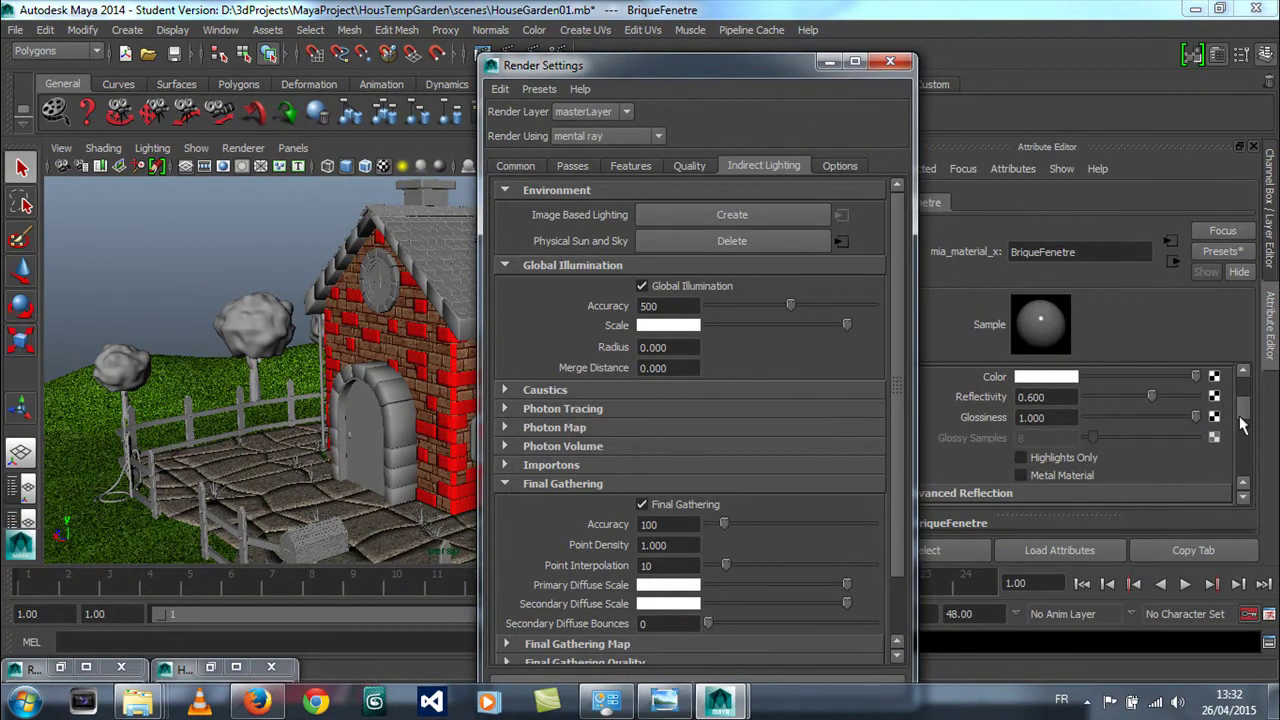
drag(1245, 407, 1253, 383)
click(1040, 412)
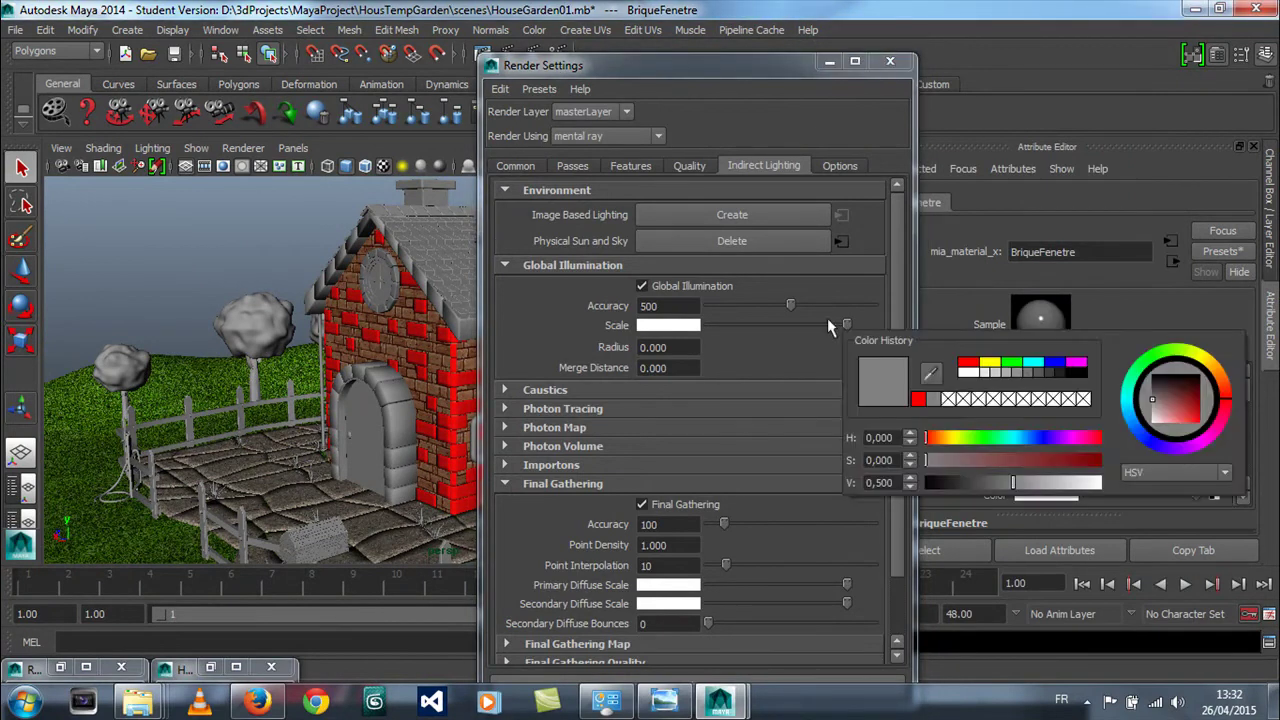
click(1040, 412)
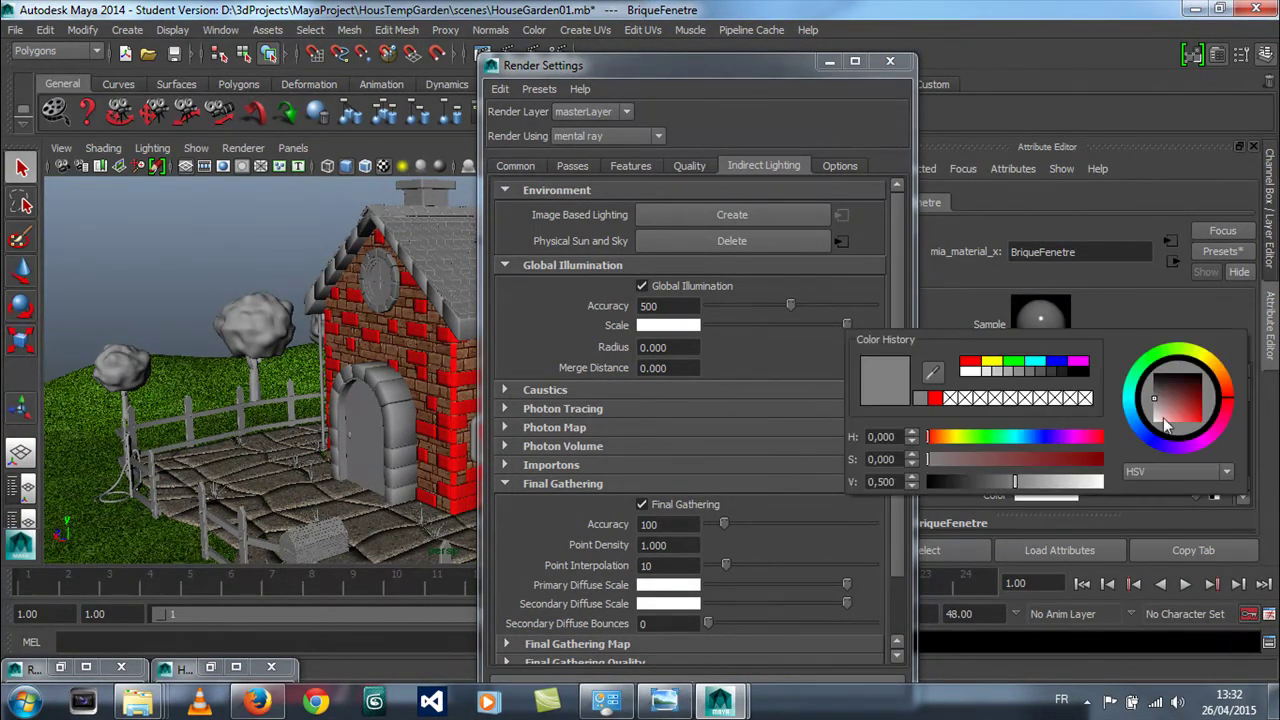
drag(1176, 372, 1157, 362)
drag(1192, 420, 1216, 397)
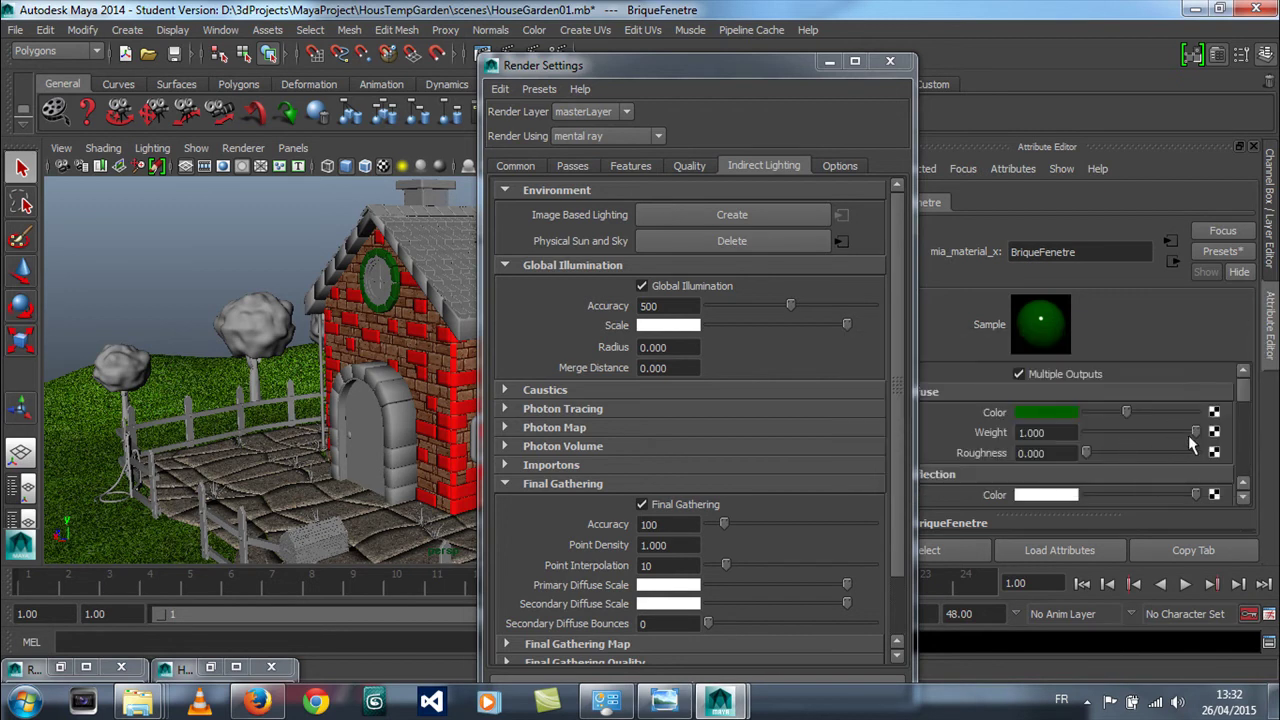
scroll(1243, 412, down, 3)
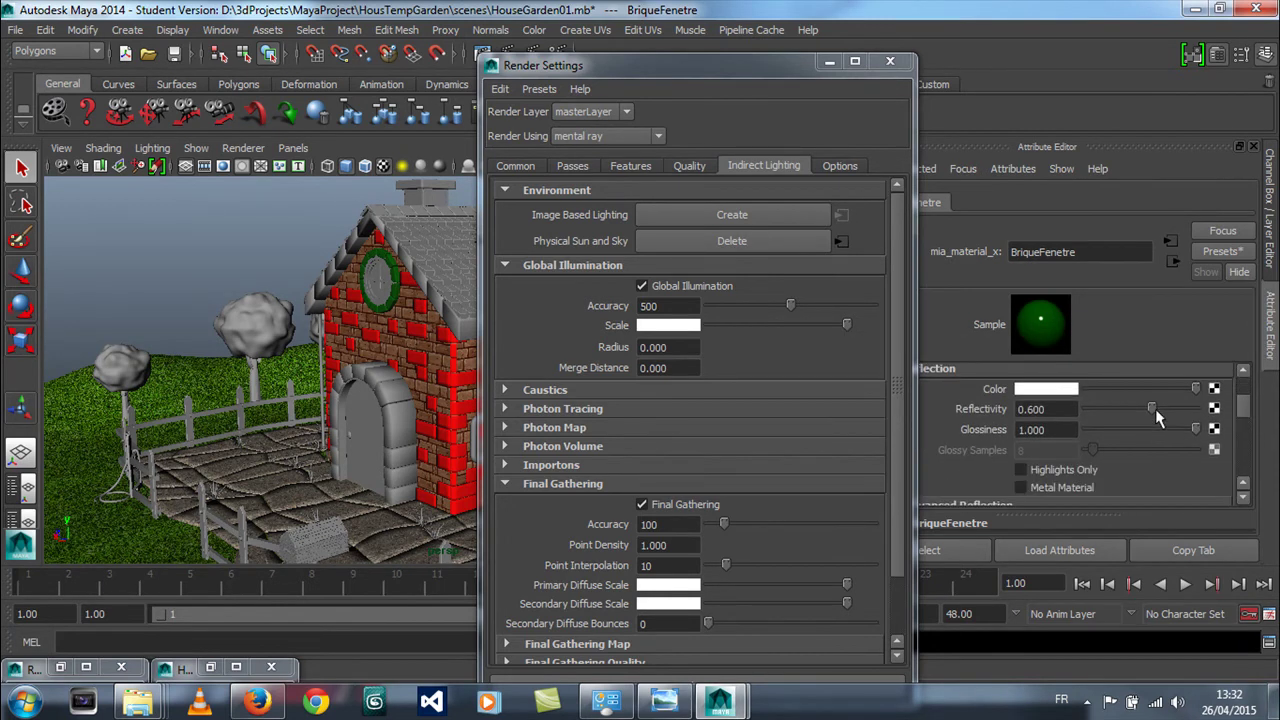
drag(1195, 428, 1133, 411)
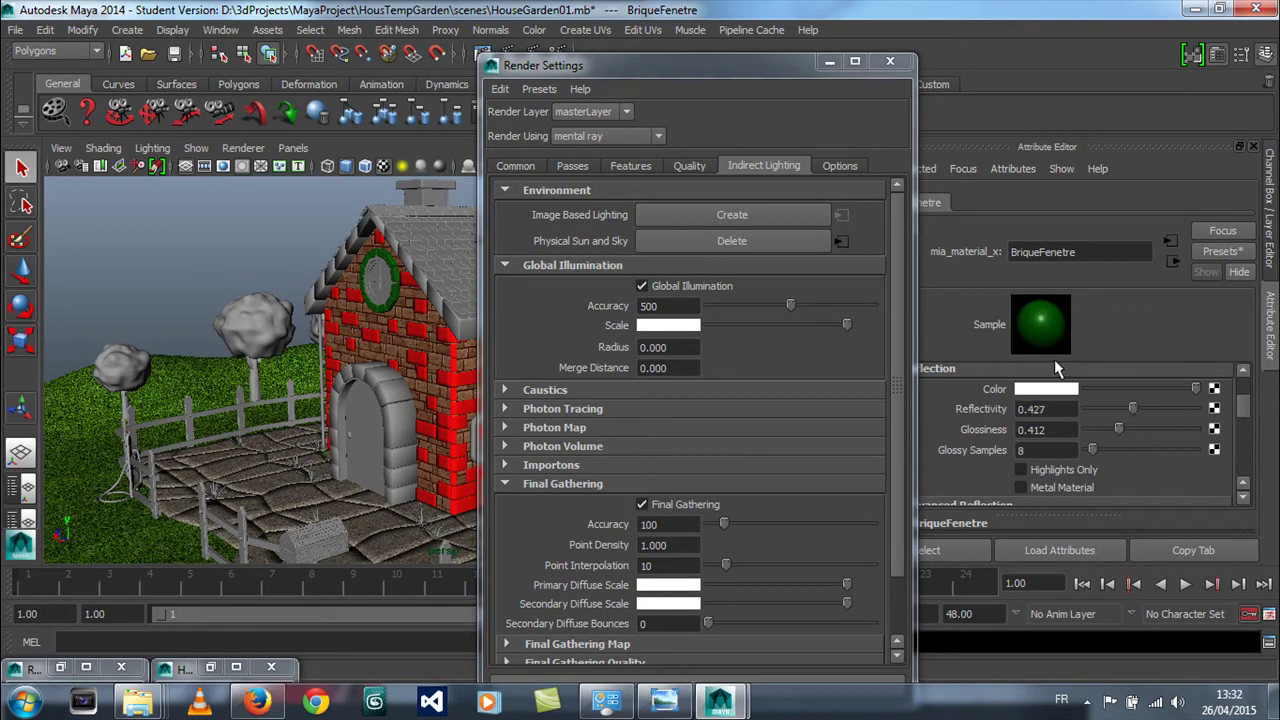
Select the glass panes of the two side windows and isolate them in the viewport
drag(577, 70, 788, 101)
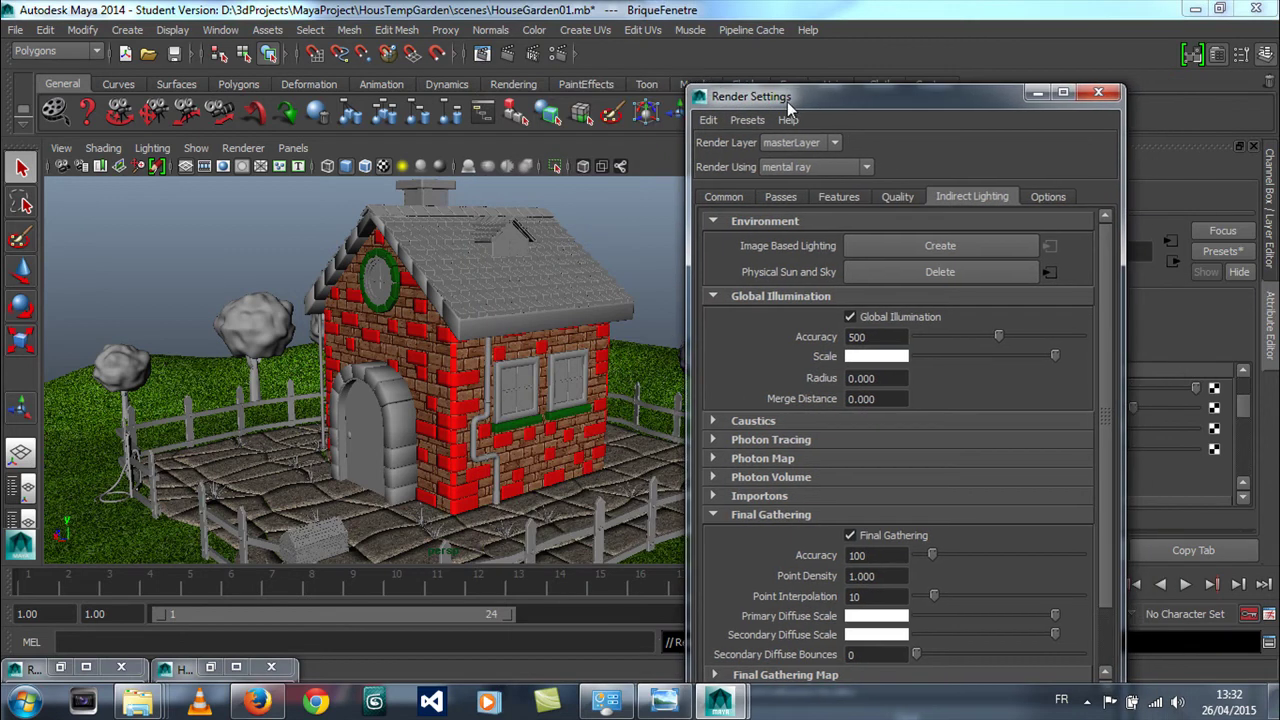
click(507, 388)
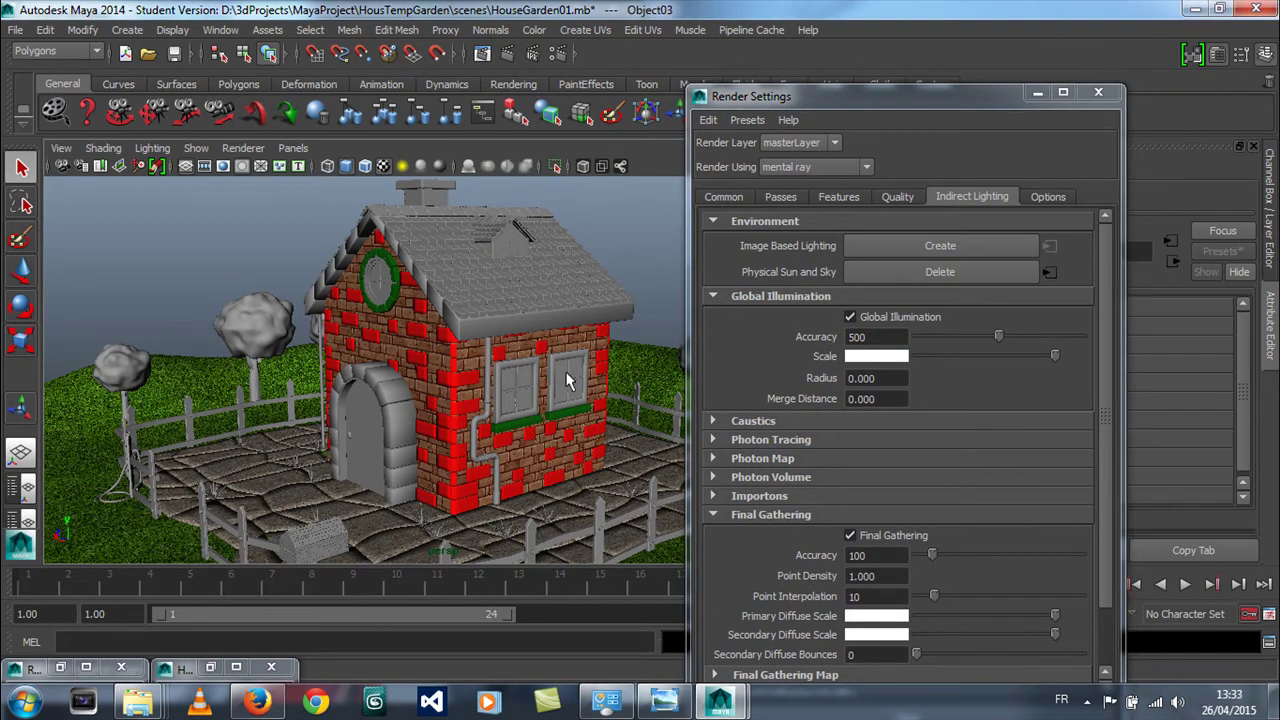
click(1038, 92)
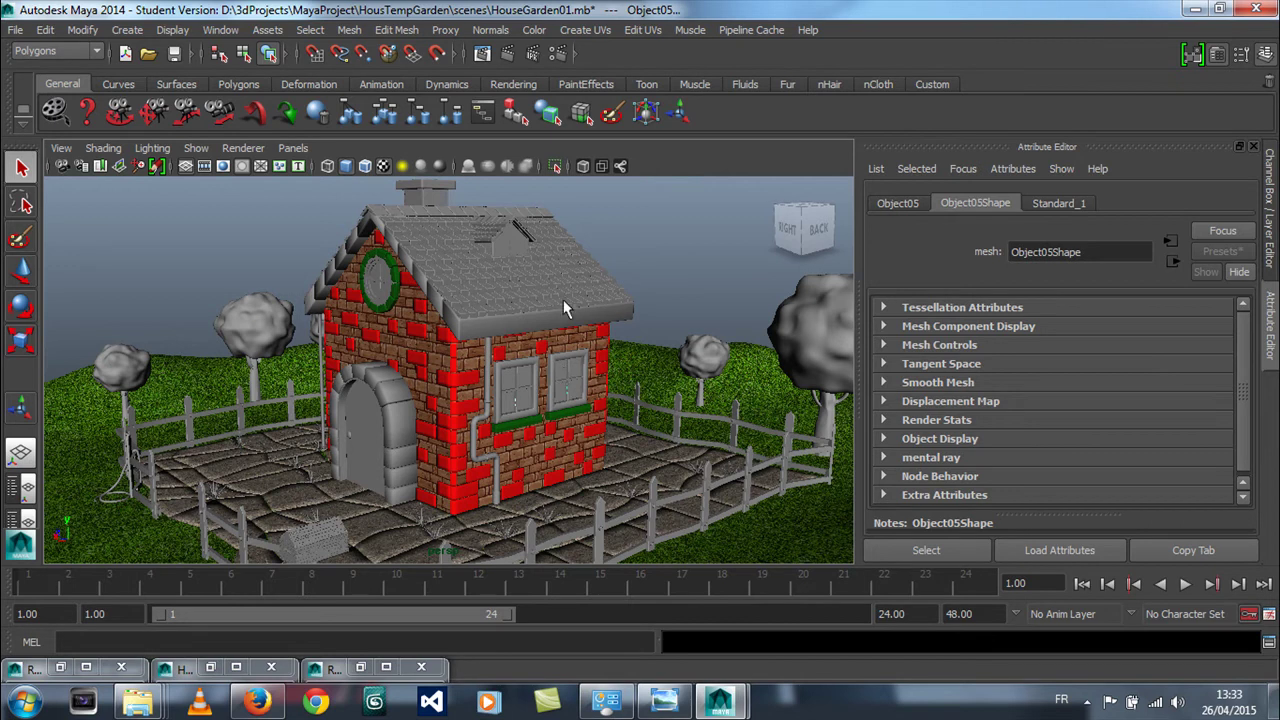
click(555, 166)
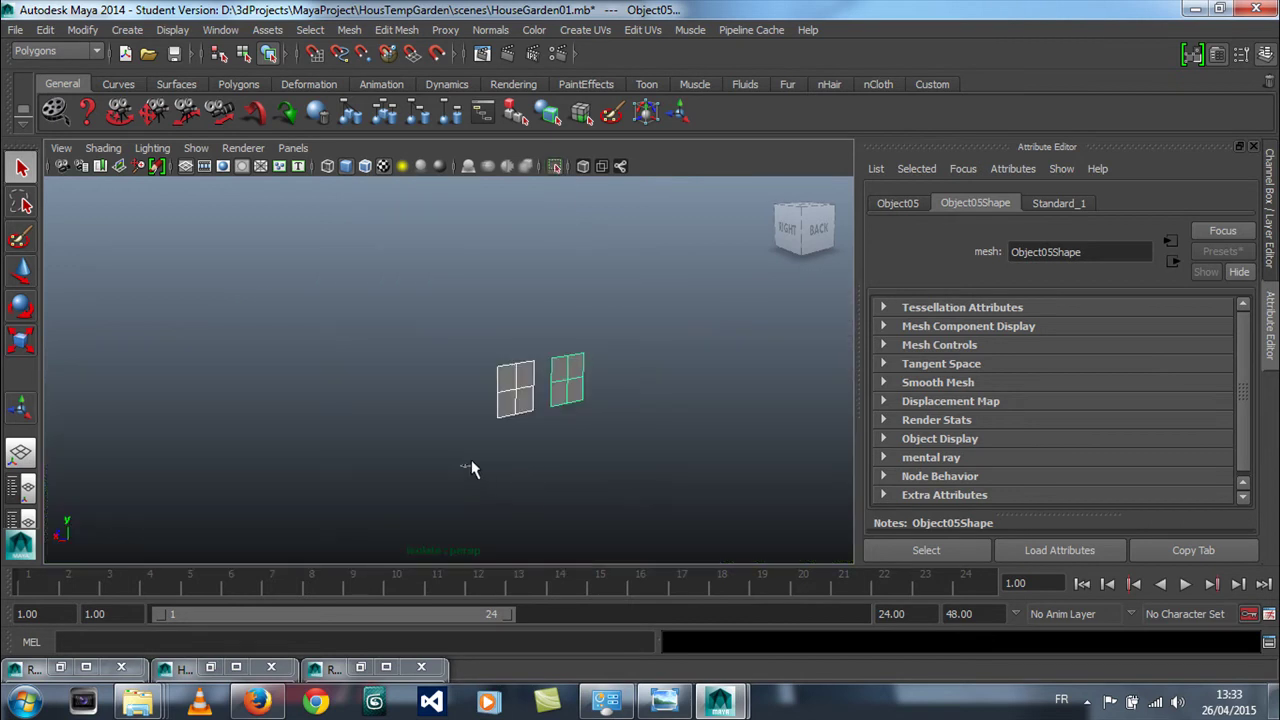
Extrude the faces of both window panes slightly outward to give the glass a thin thickness
click(524, 440)
alt+right_drag(491, 440, 747, 437)
click(631, 400)
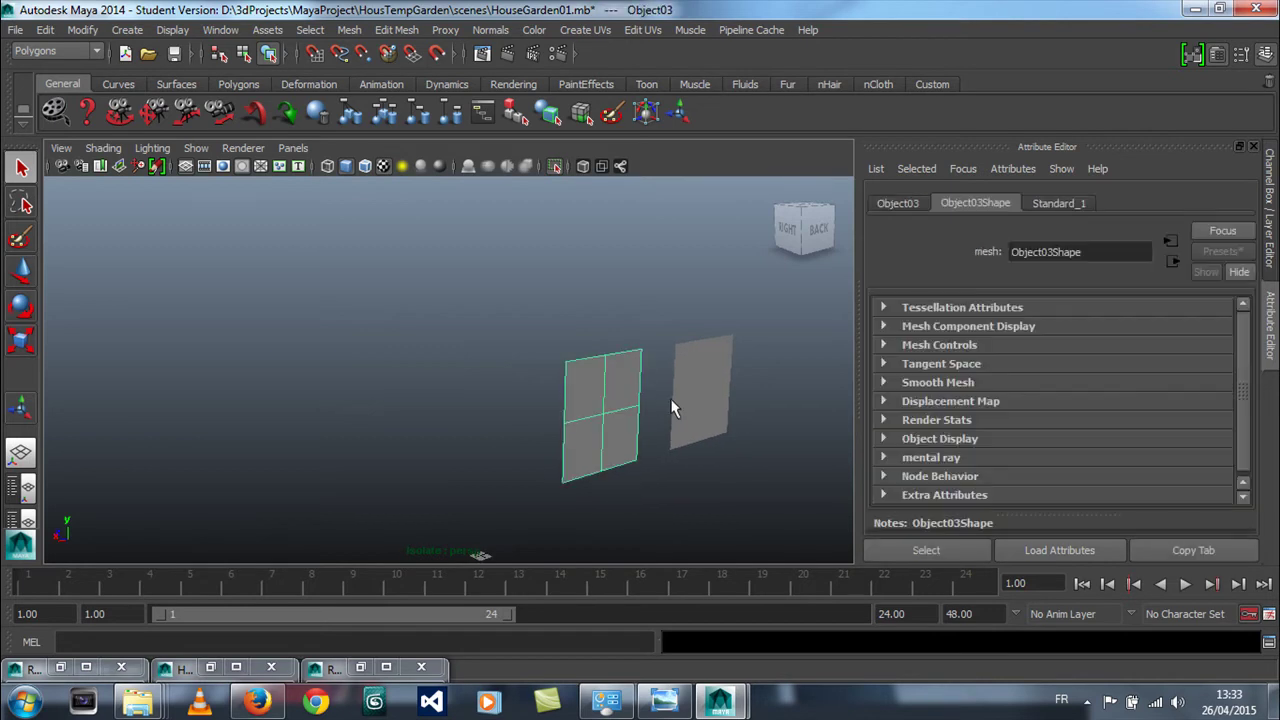
click(690, 400)
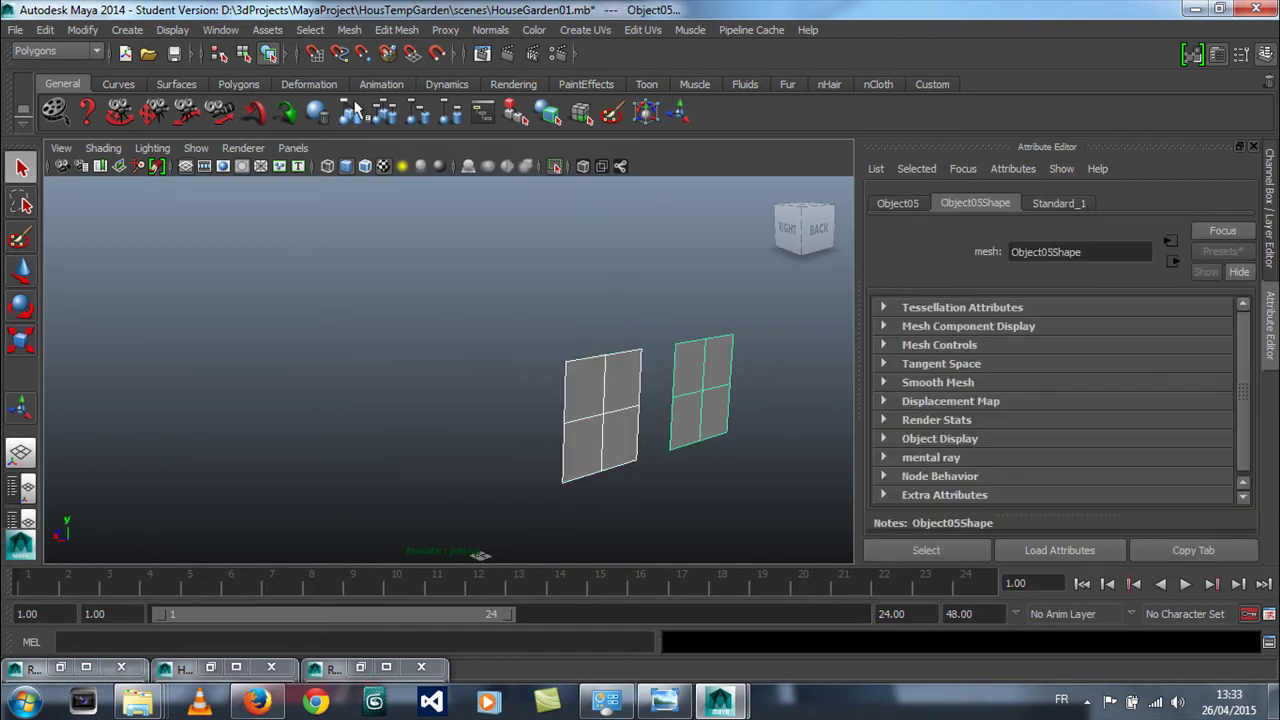
click(396, 30)
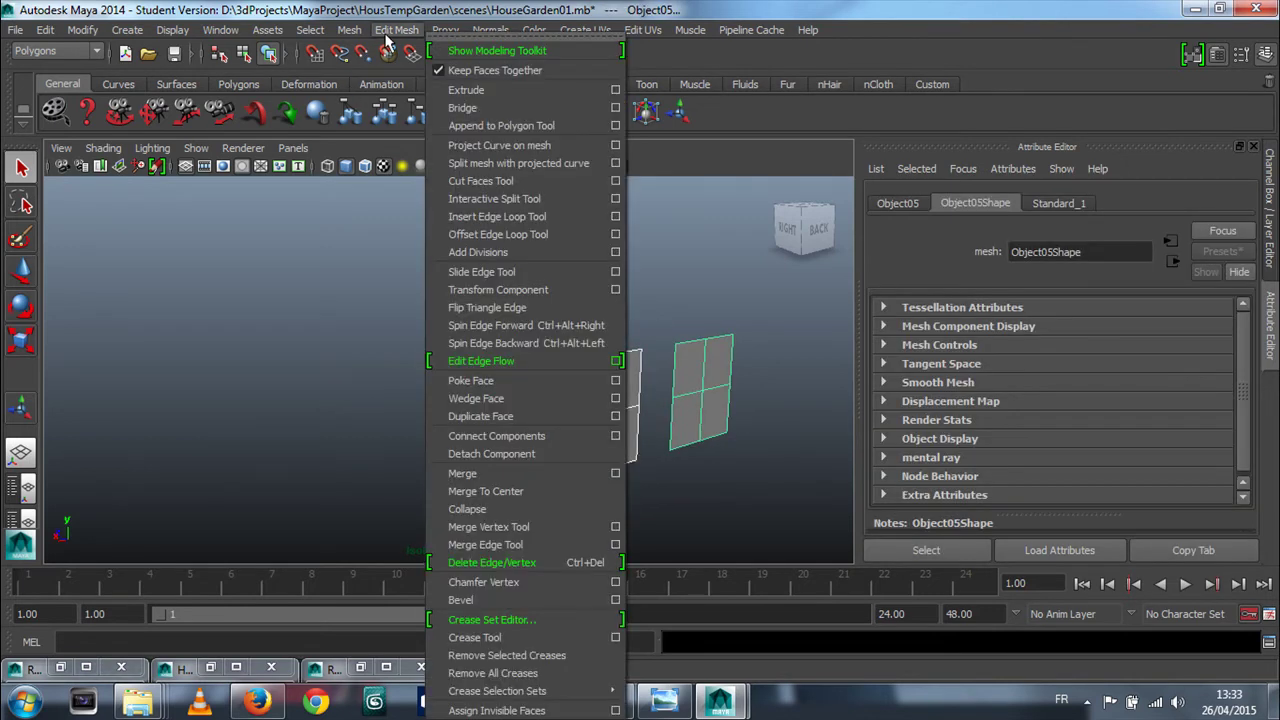
click(615, 90)
alt+drag(433, 388, 355, 397)
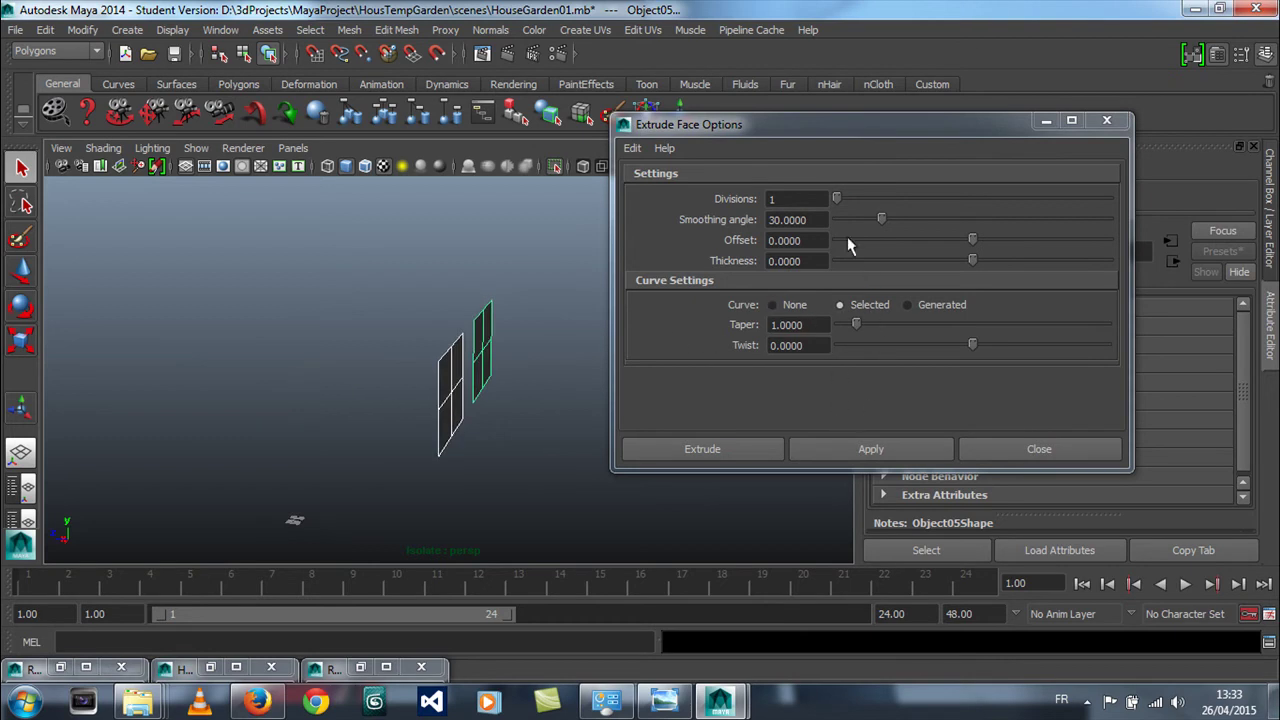
click(843, 449)
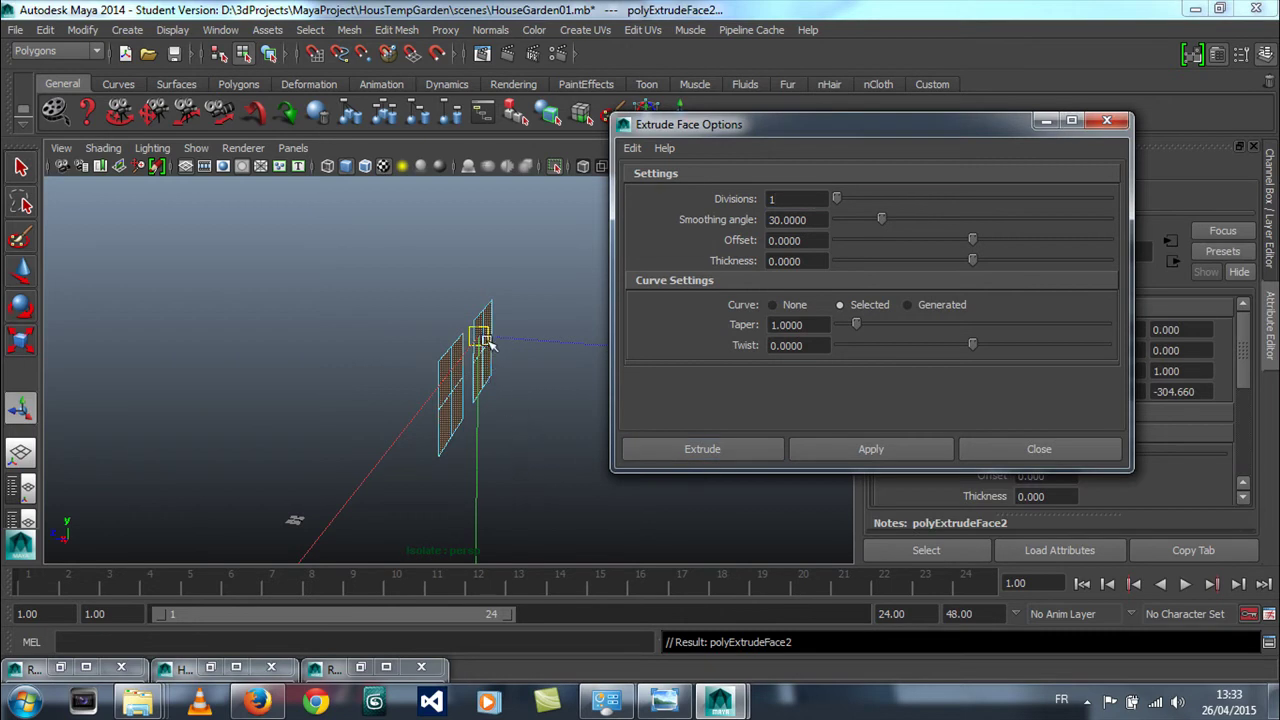
drag(483, 340, 539, 341)
key(ctrl+z)
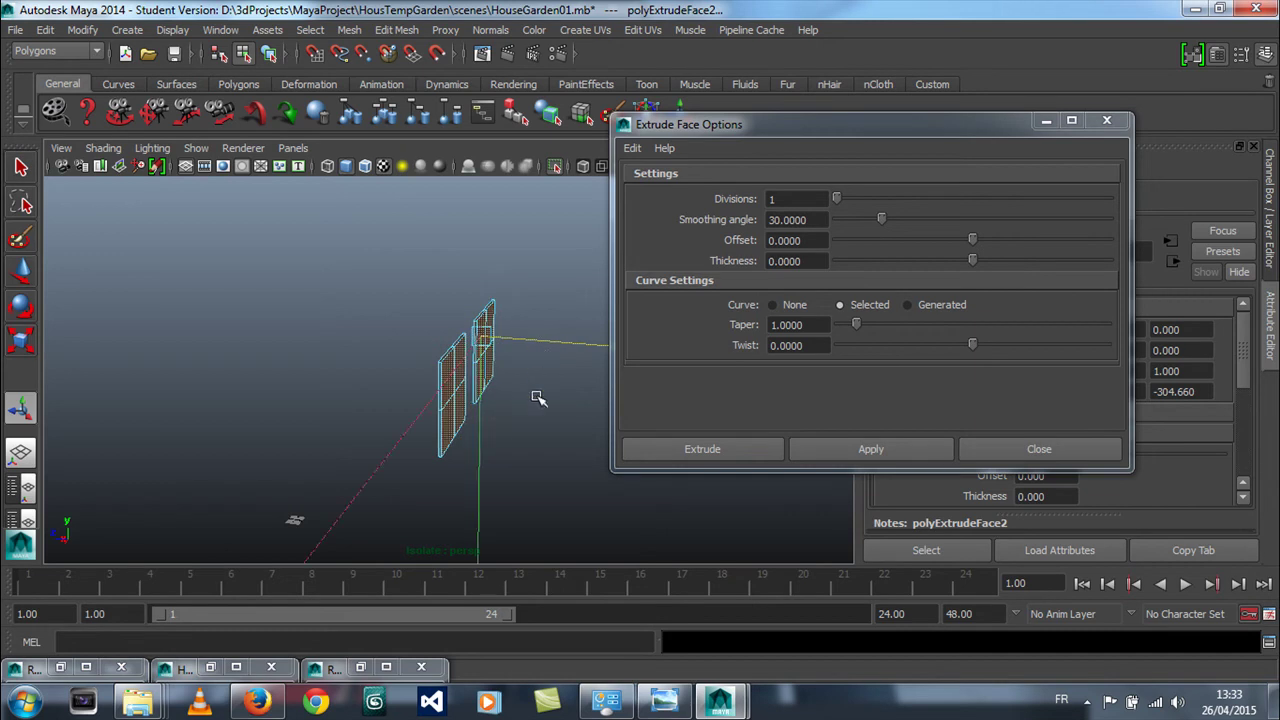
click(831, 452)
click(524, 430)
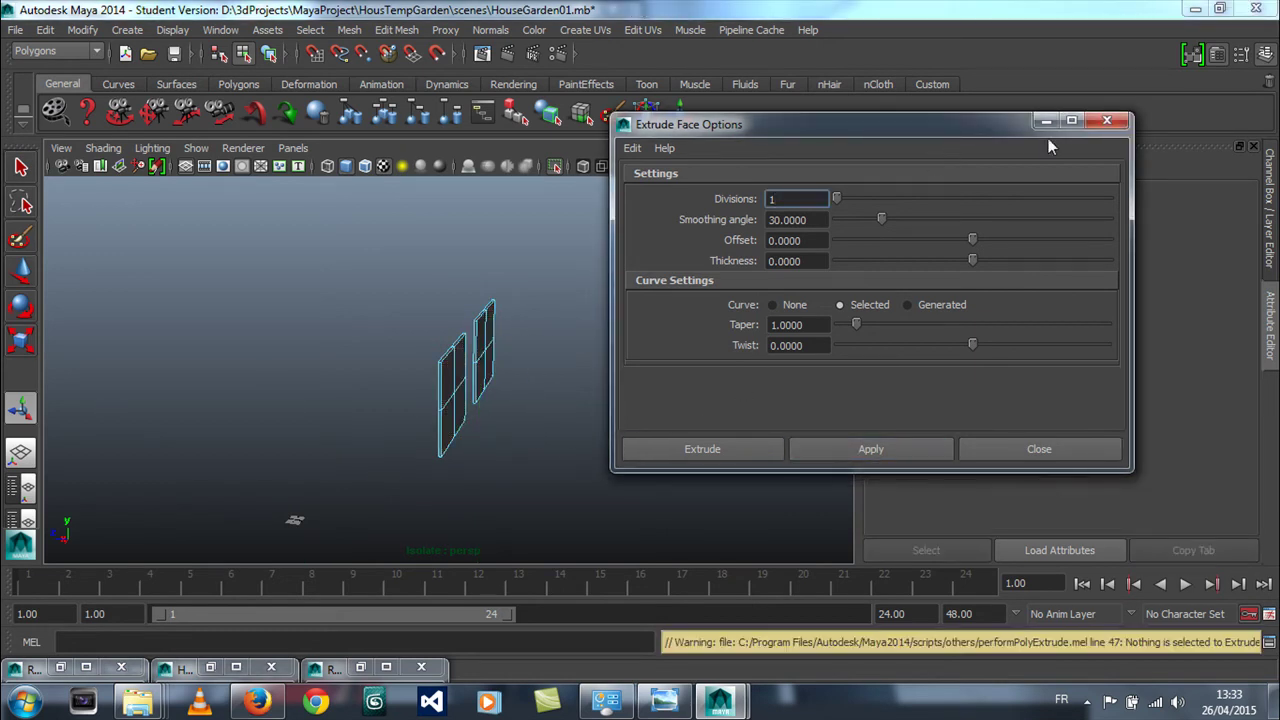
click(1106, 121)
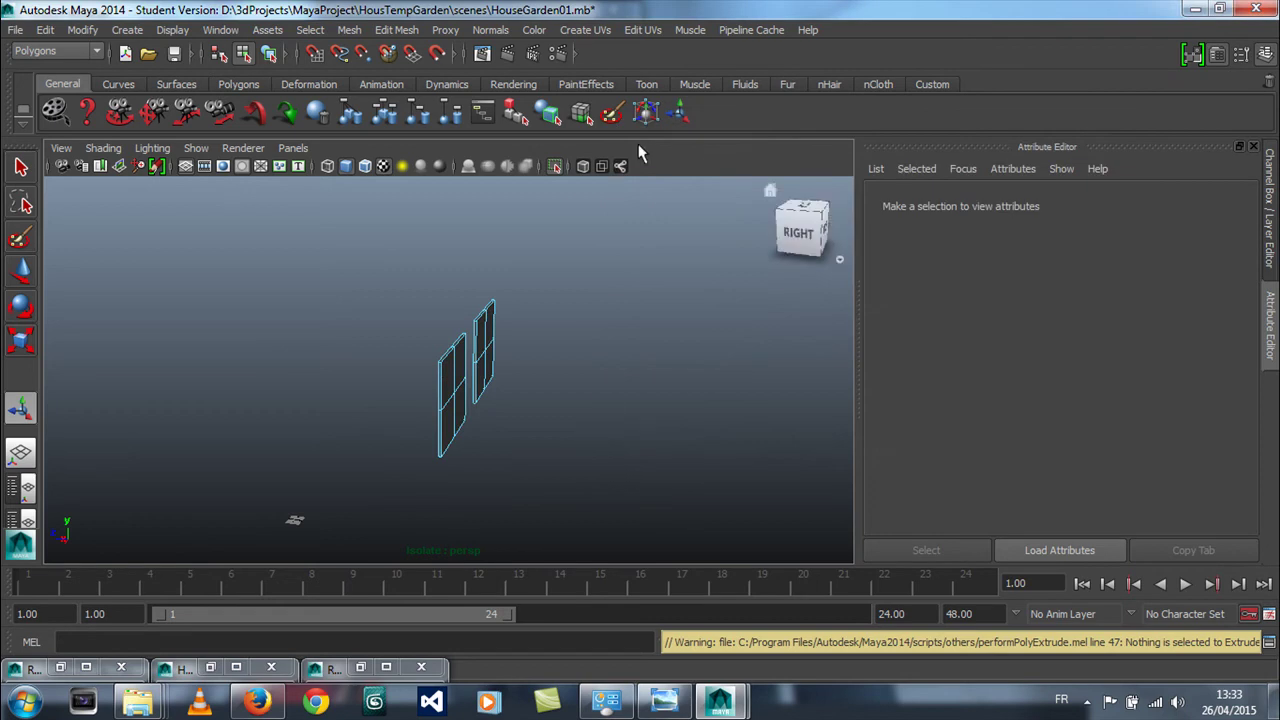
Leave the isolated view and select the extruded panes of the side windows in object mode
click(556, 167)
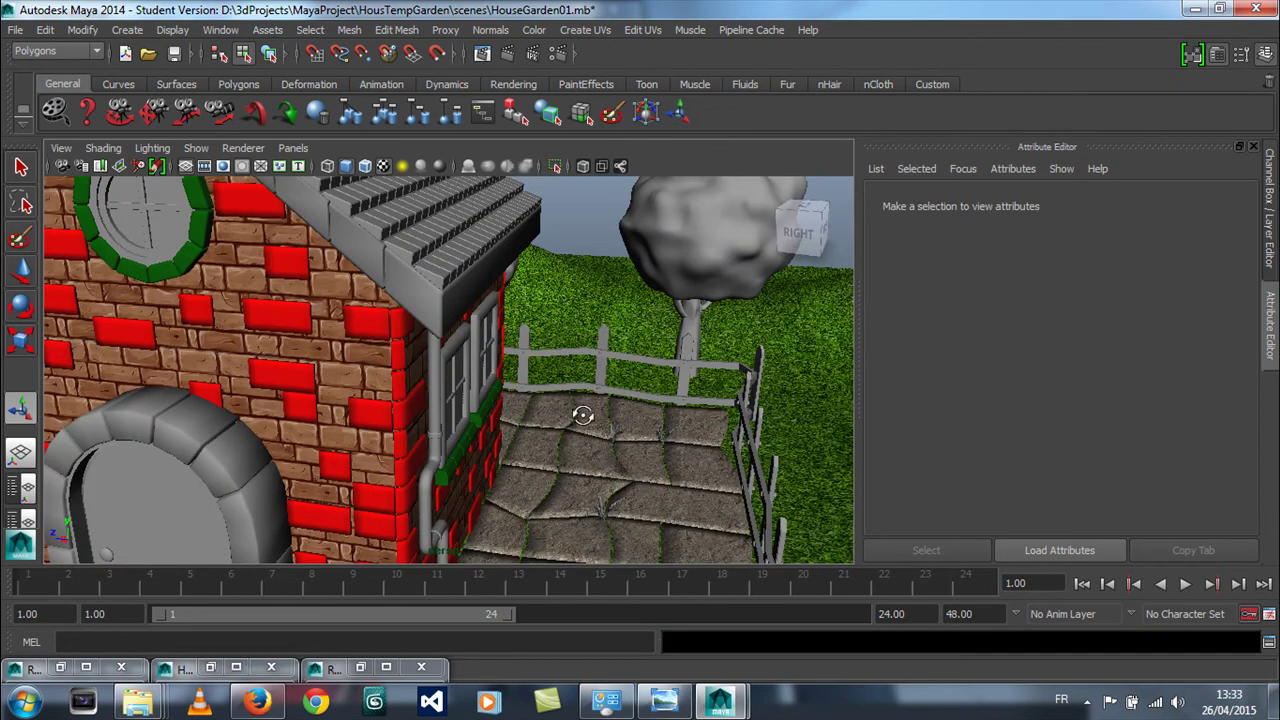
alt+drag(586, 415, 480, 392)
alt+right_drag(480, 392, 600, 420)
alt+drag(459, 401, 500, 423)
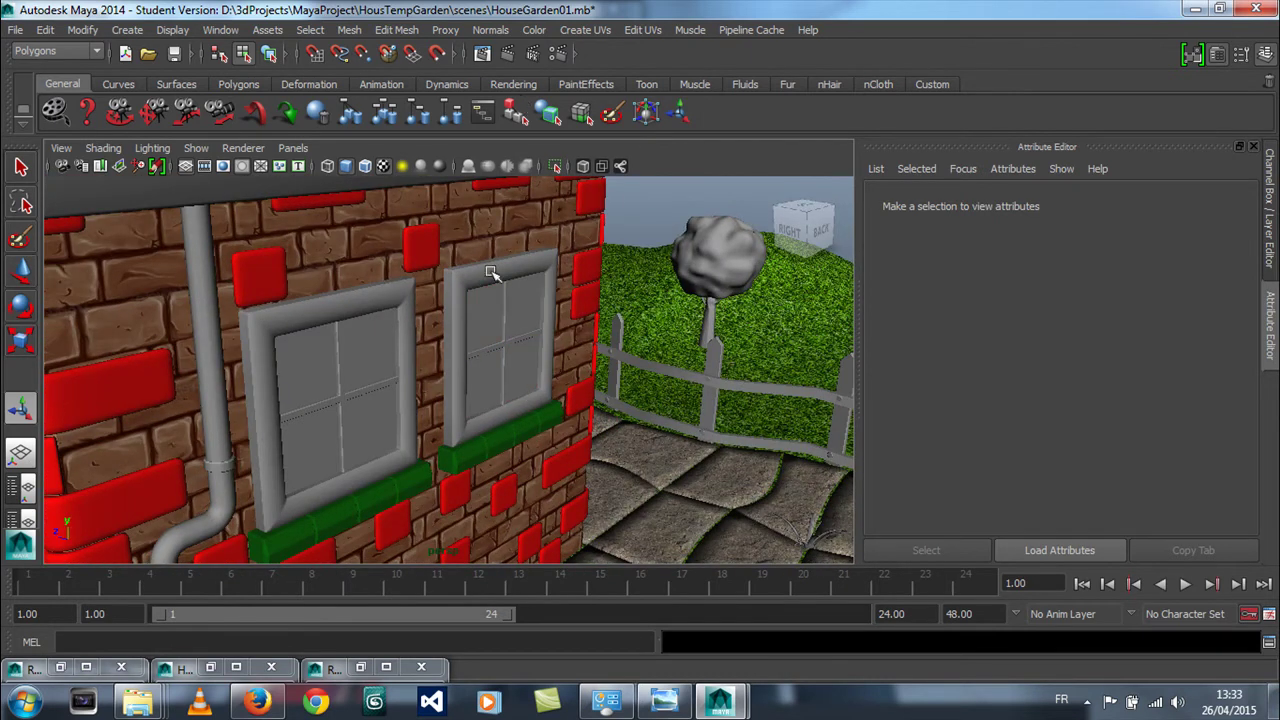
right_drag(492, 304, 538, 287)
click(512, 302)
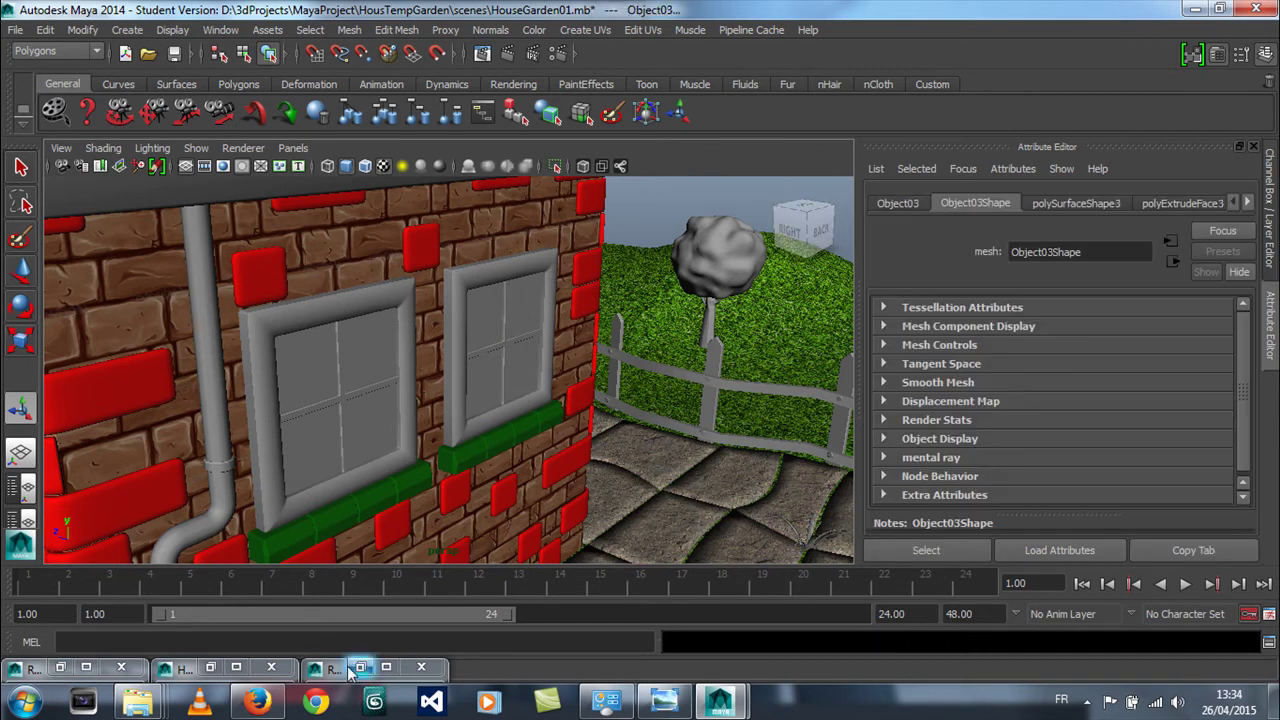
Create a new mental ray mia_material_x in Hypershade and name it Vitre
click(190, 667)
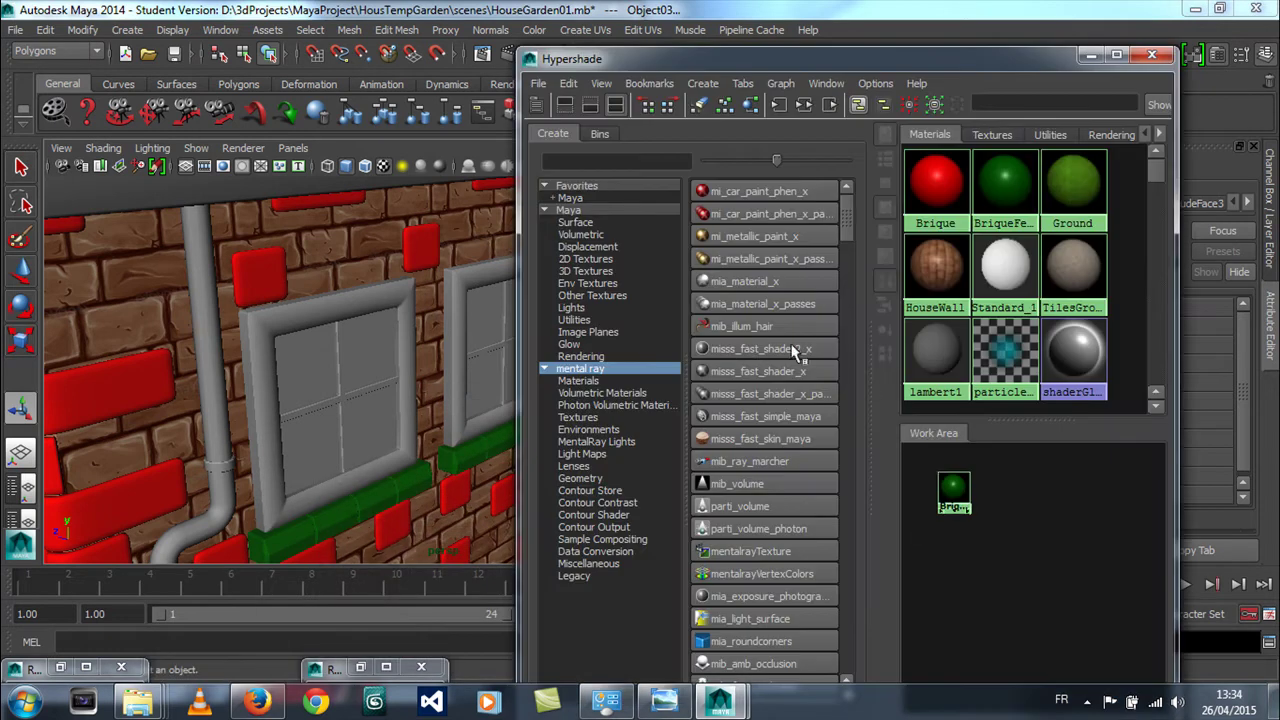
click(753, 280)
drag(915, 502, 962, 588)
drag(1016, 58, 633, 12)
text(Vi)
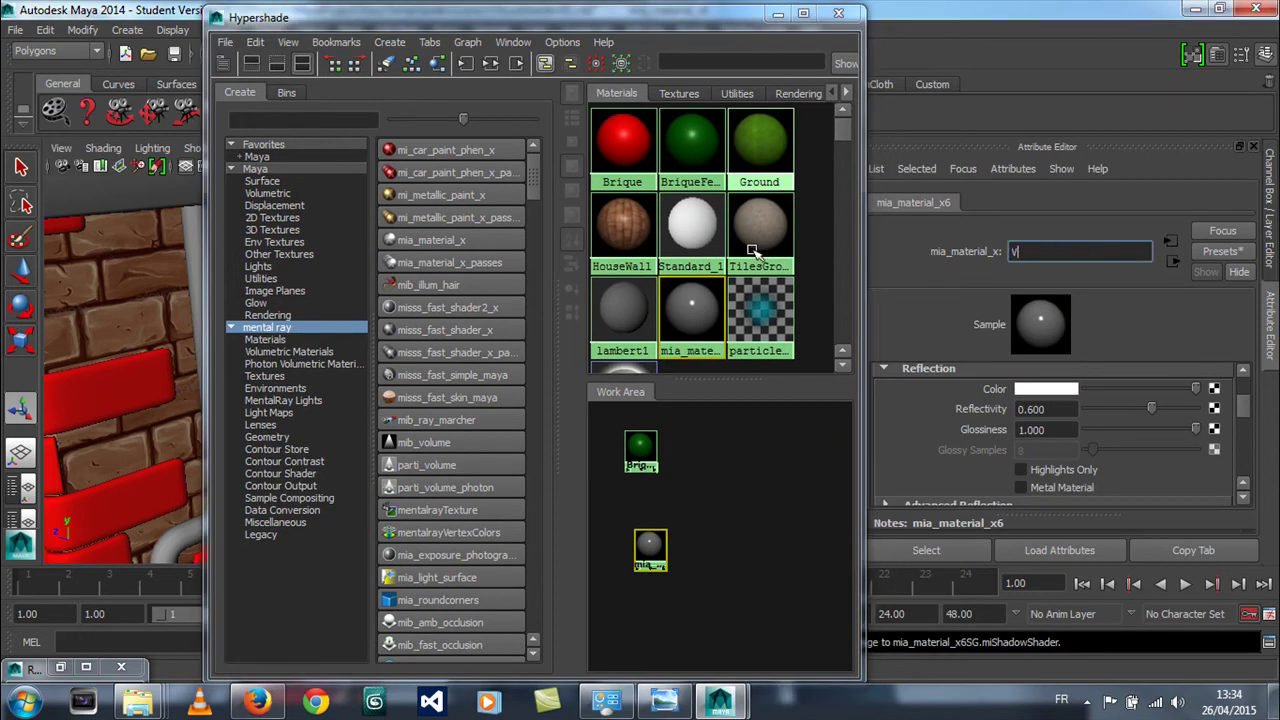
key(Return)
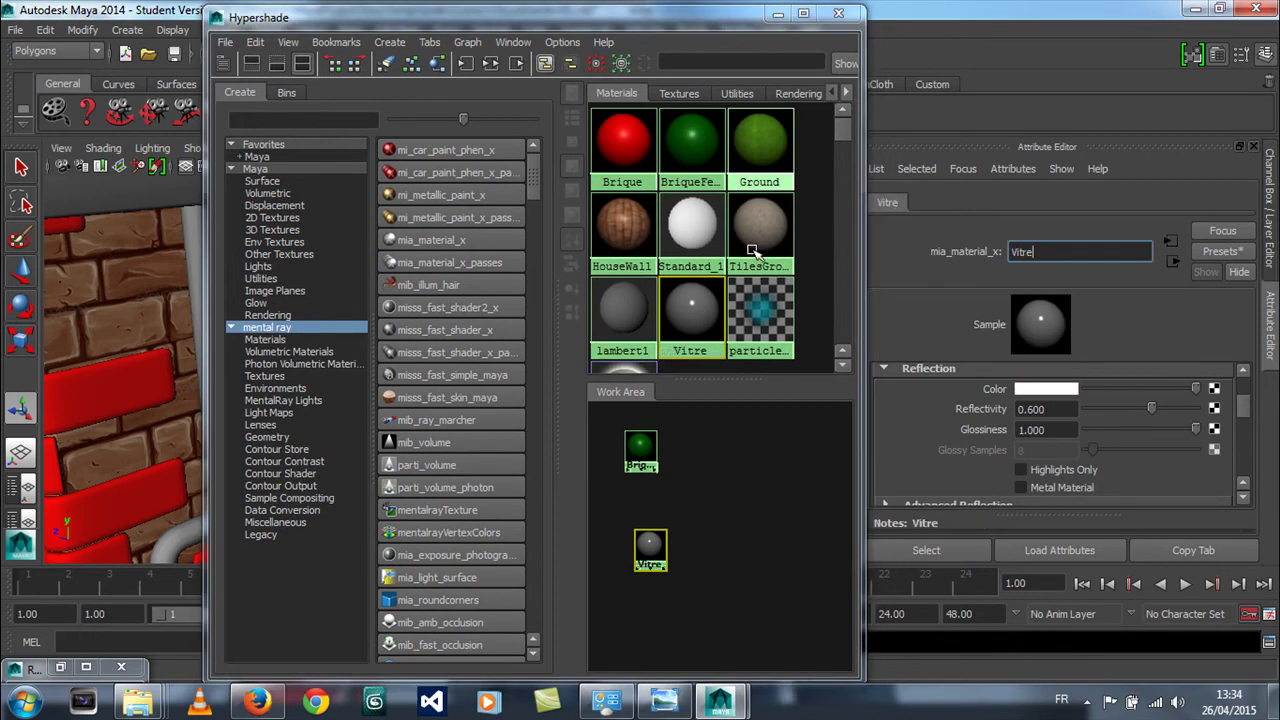
Rename the Vitre material as Glass
double_click(1065, 251)
text(Gm)
key(BackSpace)
key(BackSpace)
text(Glass)
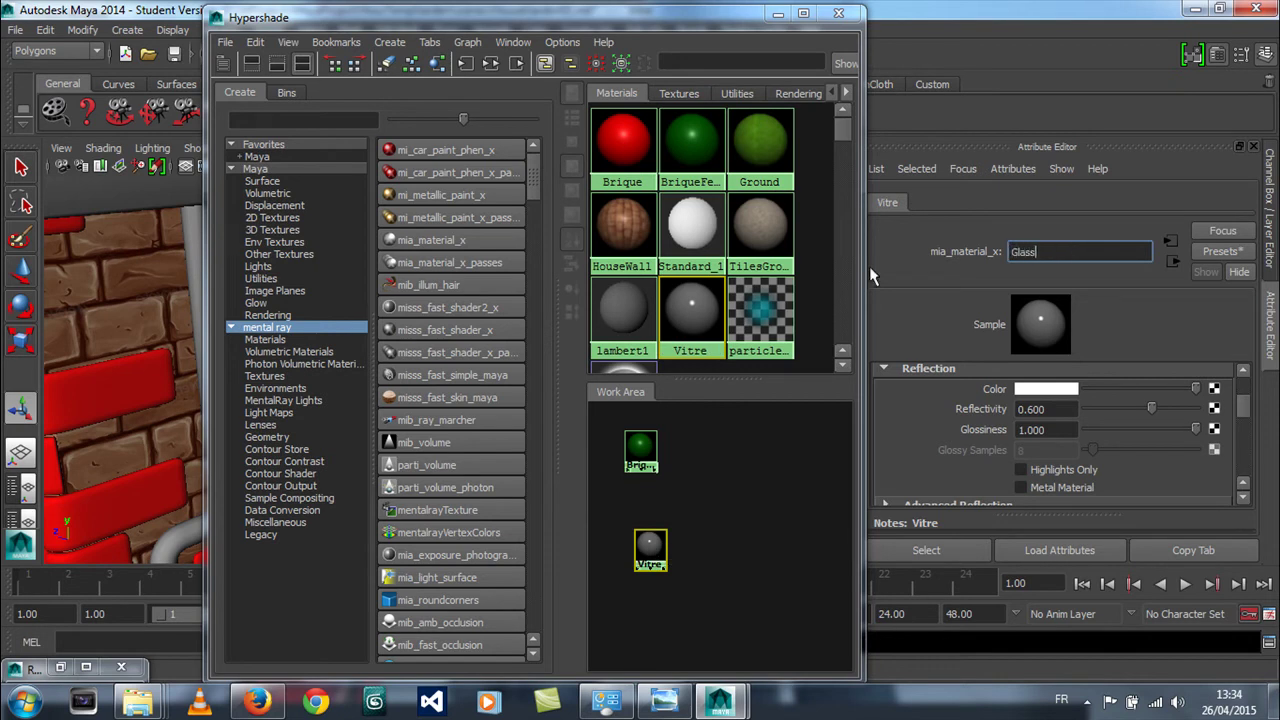
key(Return)
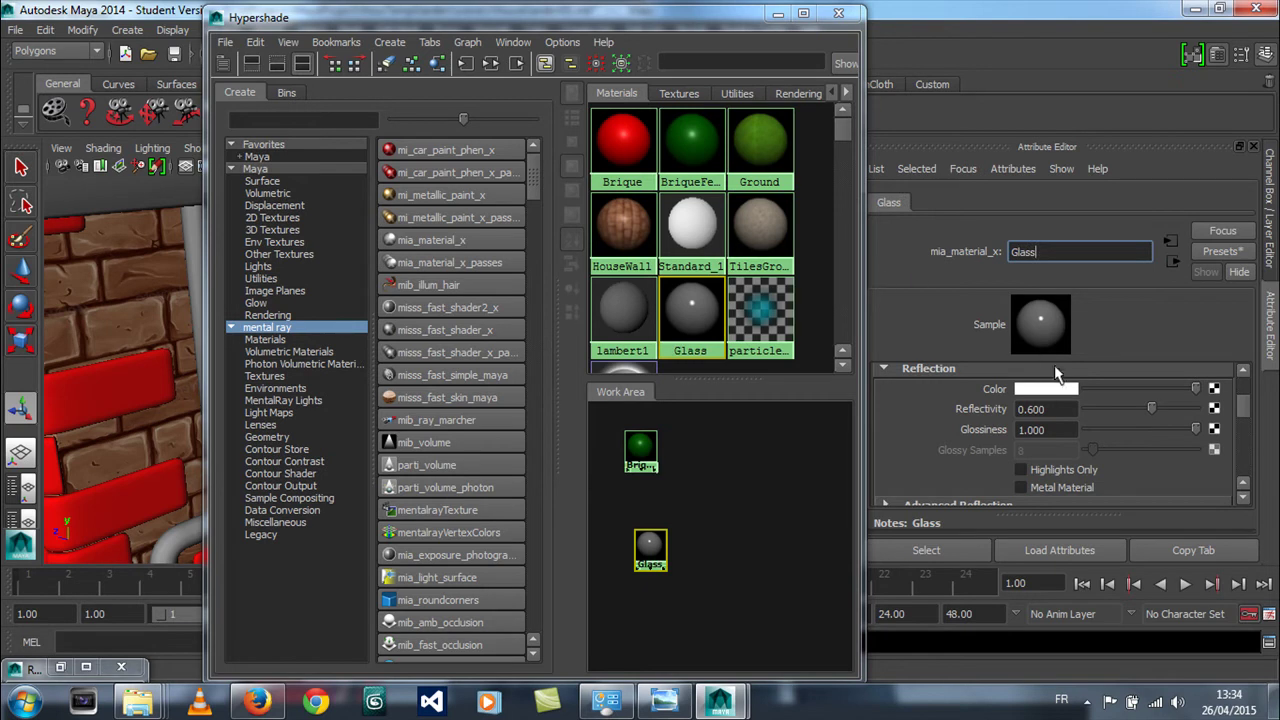
Raise the Glass material's refraction transparency to its maximum
drag(1243, 404, 1245, 434)
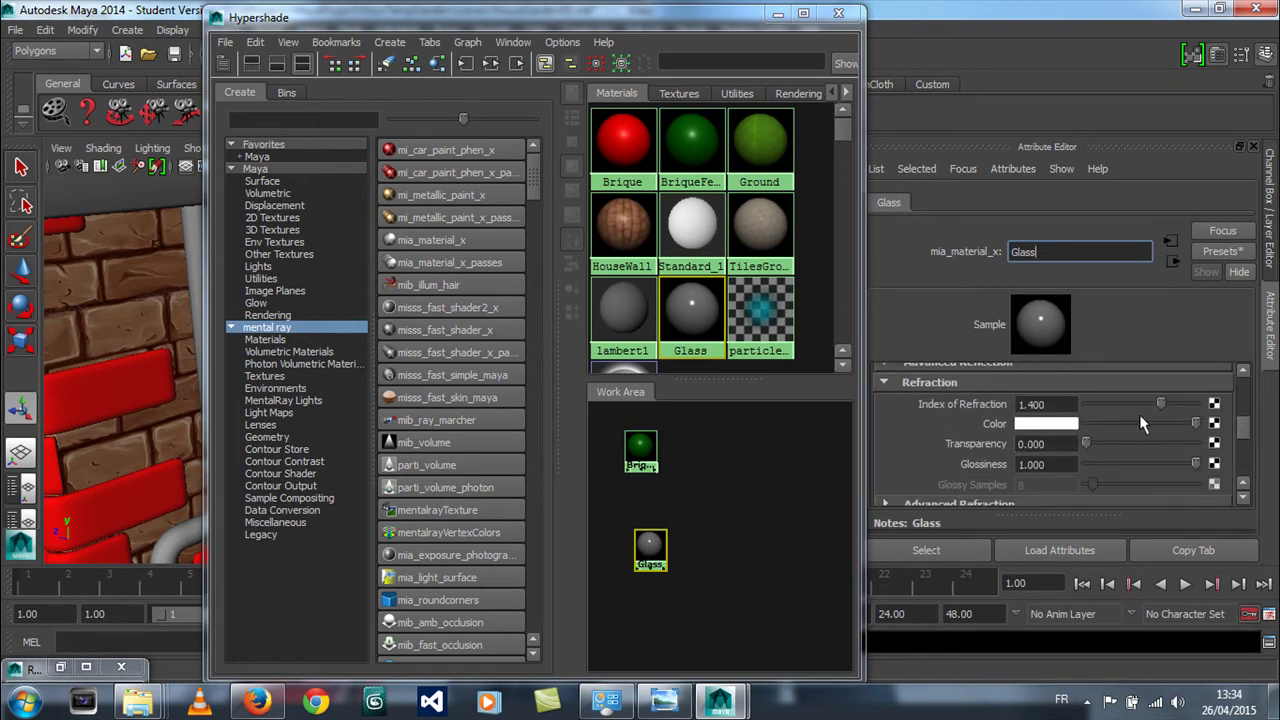
drag(1088, 450, 1247, 420)
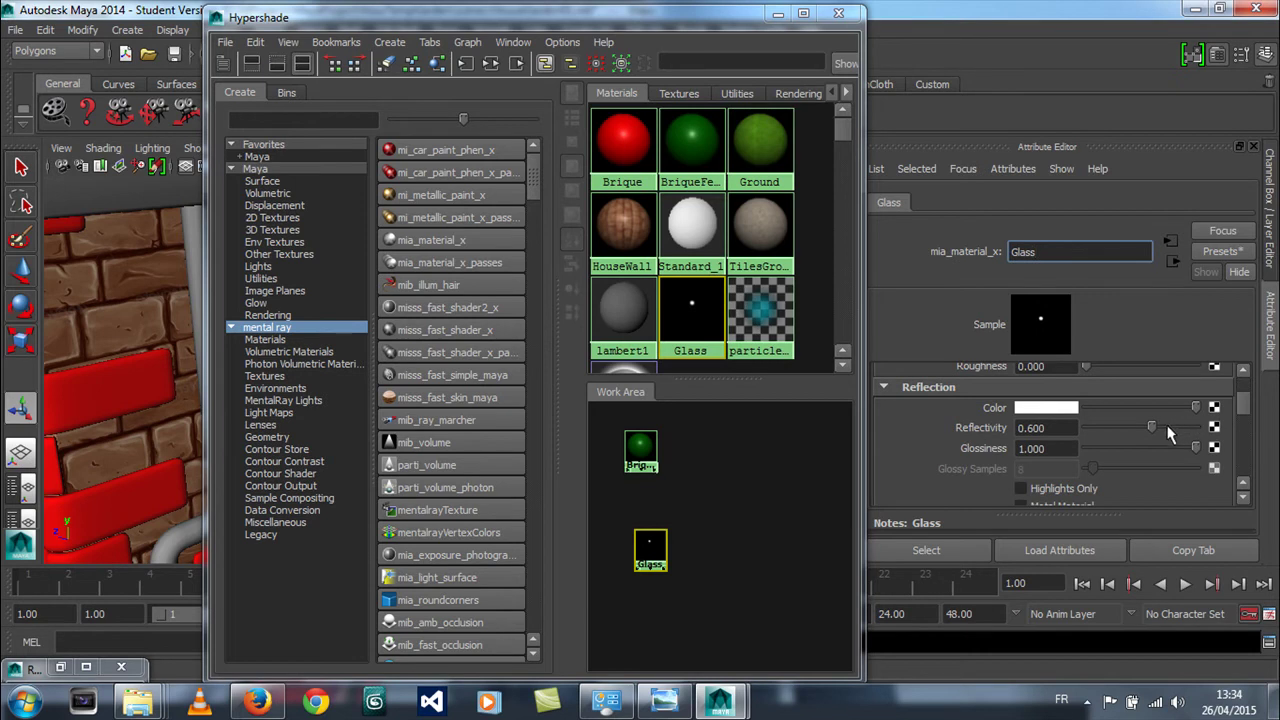
Lower the Glass material's reflectivity to 0.265 and darken its reflection color to light grey
drag(1151, 428, 1118, 443)
mouse_move(1194, 408)
mouse_down()
mouse_move(1148, 410)
mouse_move(1176, 412)
mouse_up()
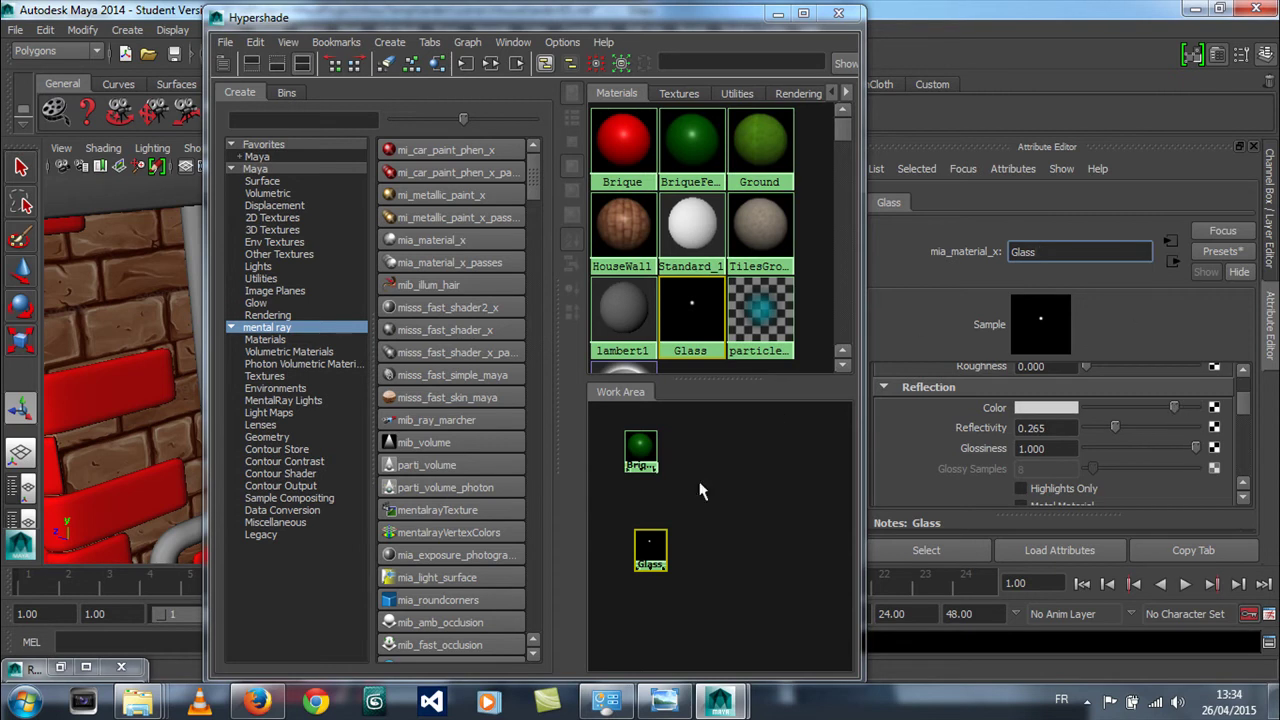
Assign the Glass material to the extruded panes of the side windows
drag(615, 17, 927, 50)
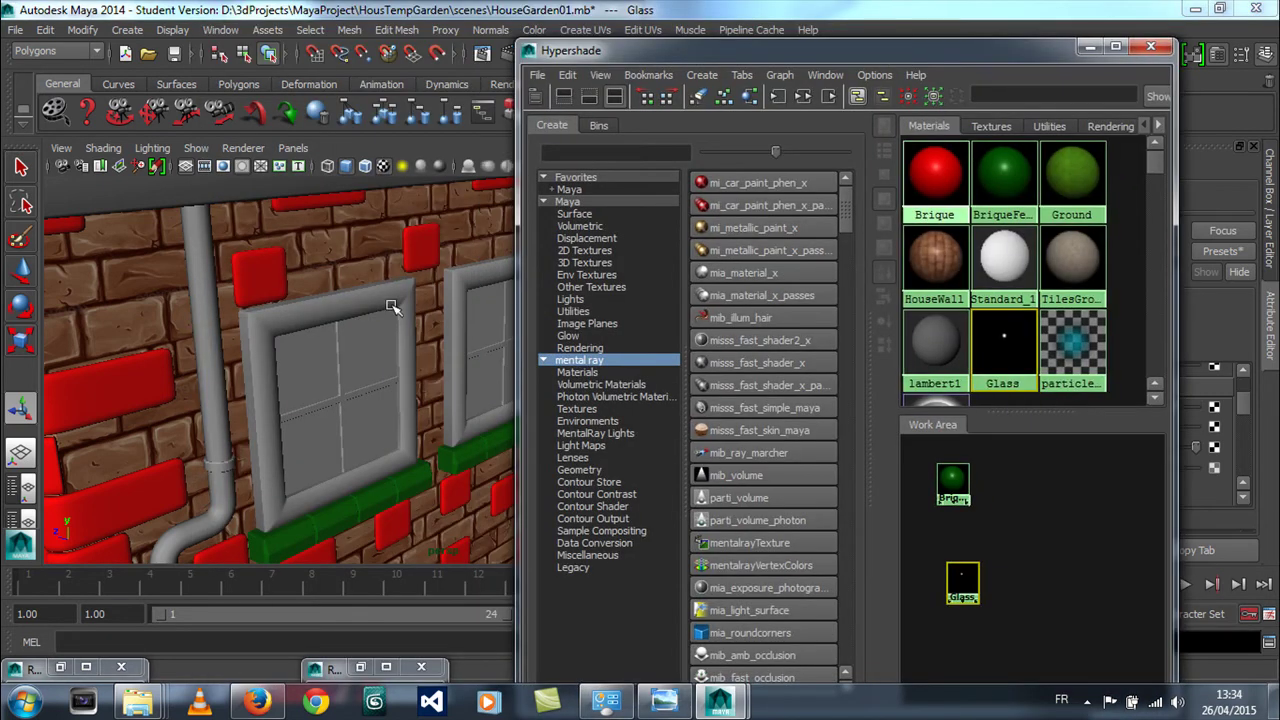
click(297, 374)
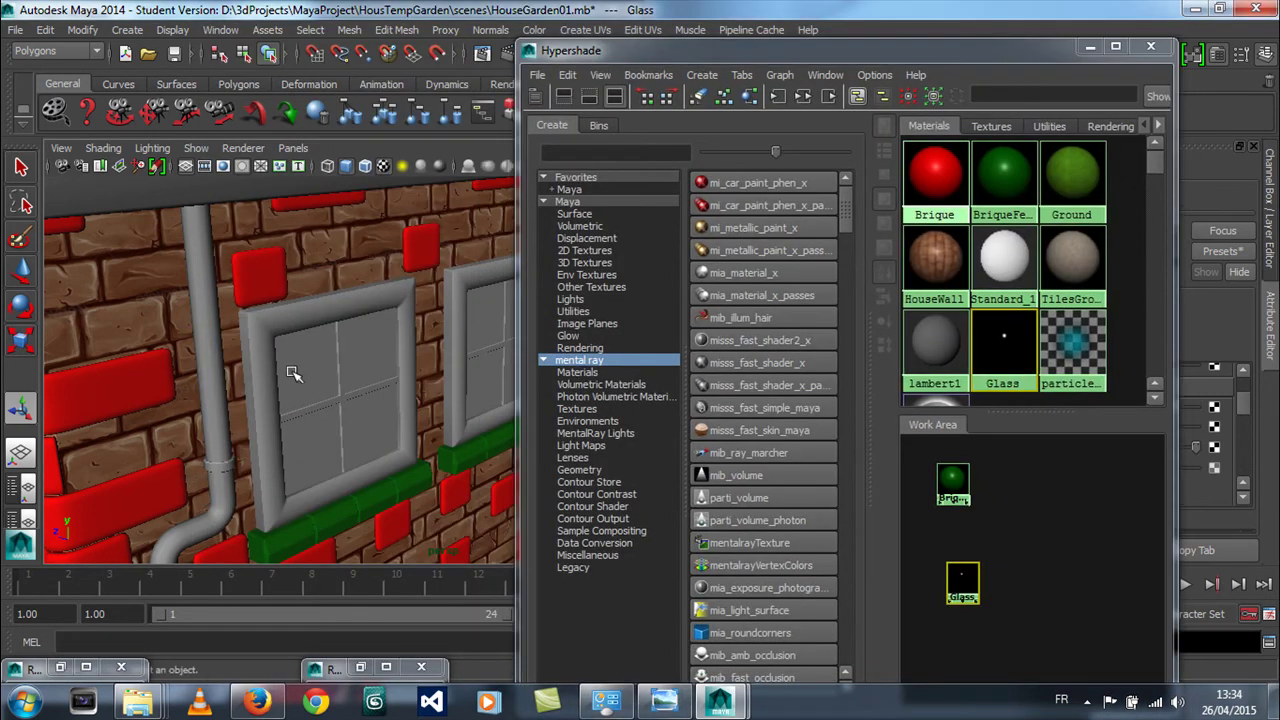
click(482, 318)
right_click(962, 576)
click(970, 441)
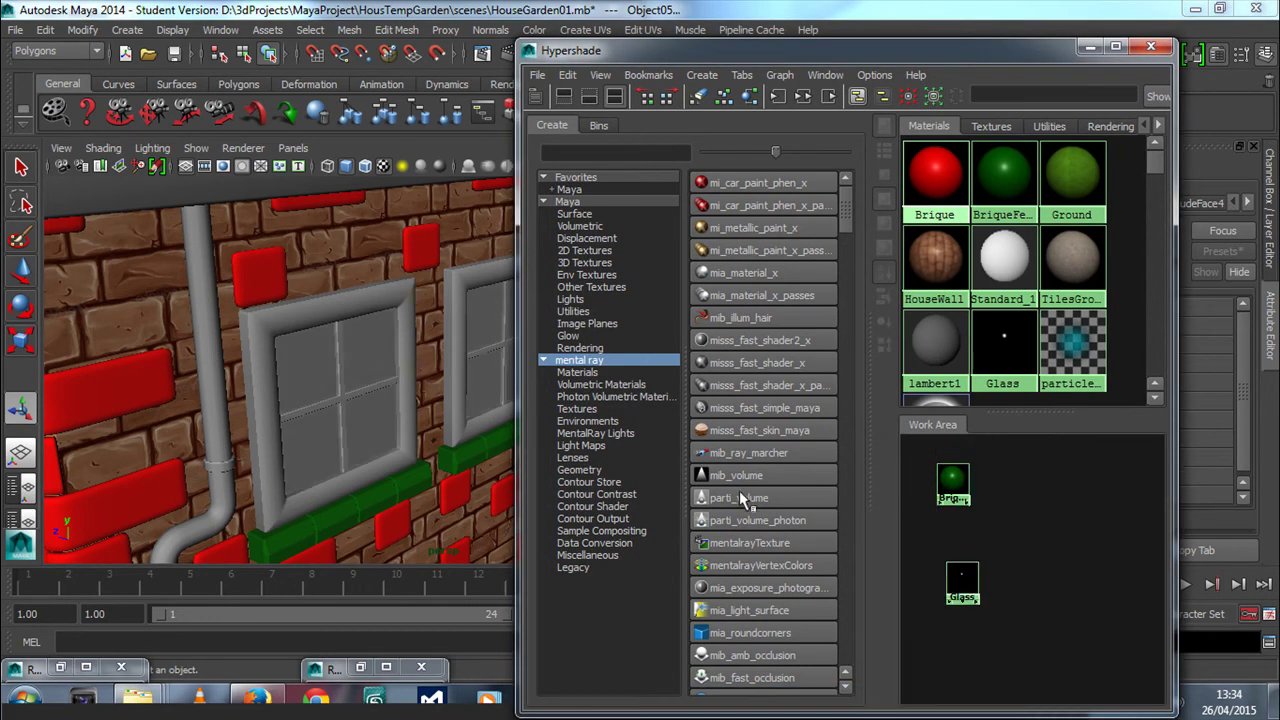
Put Hypershade away and check the material assignment on the side window panes
click(314, 358)
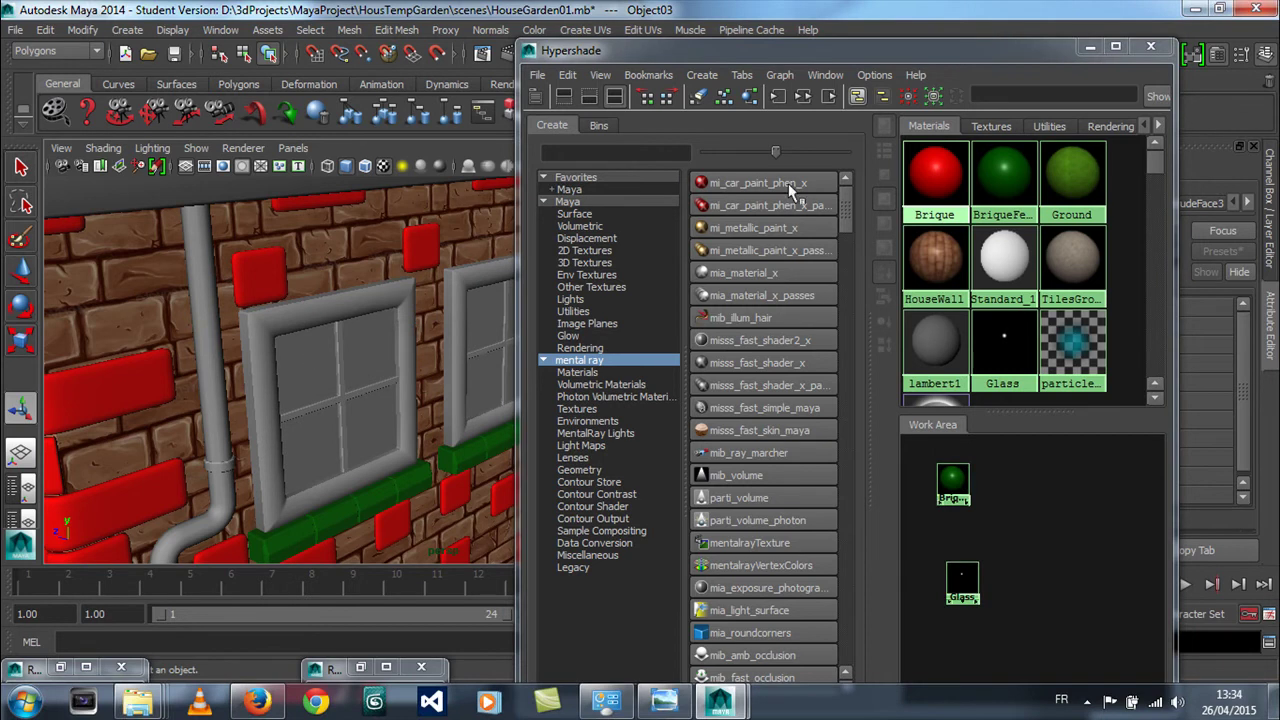
click(1098, 50)
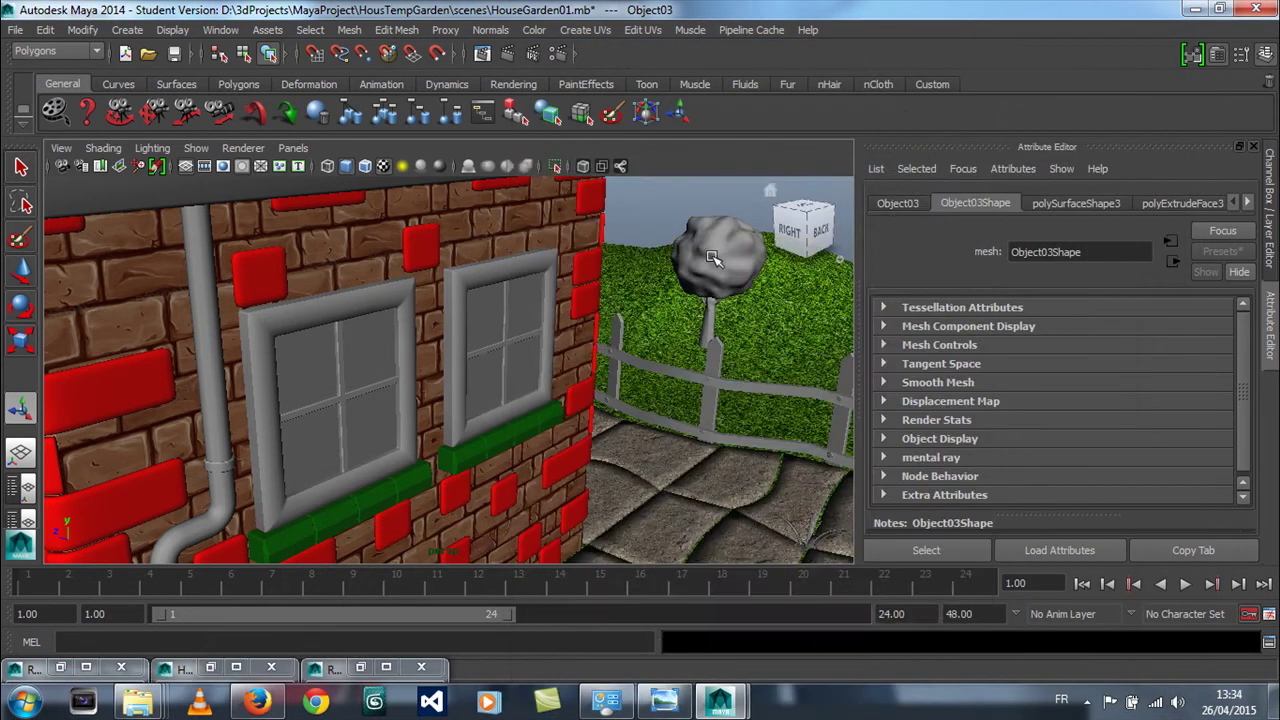
click(340, 252)
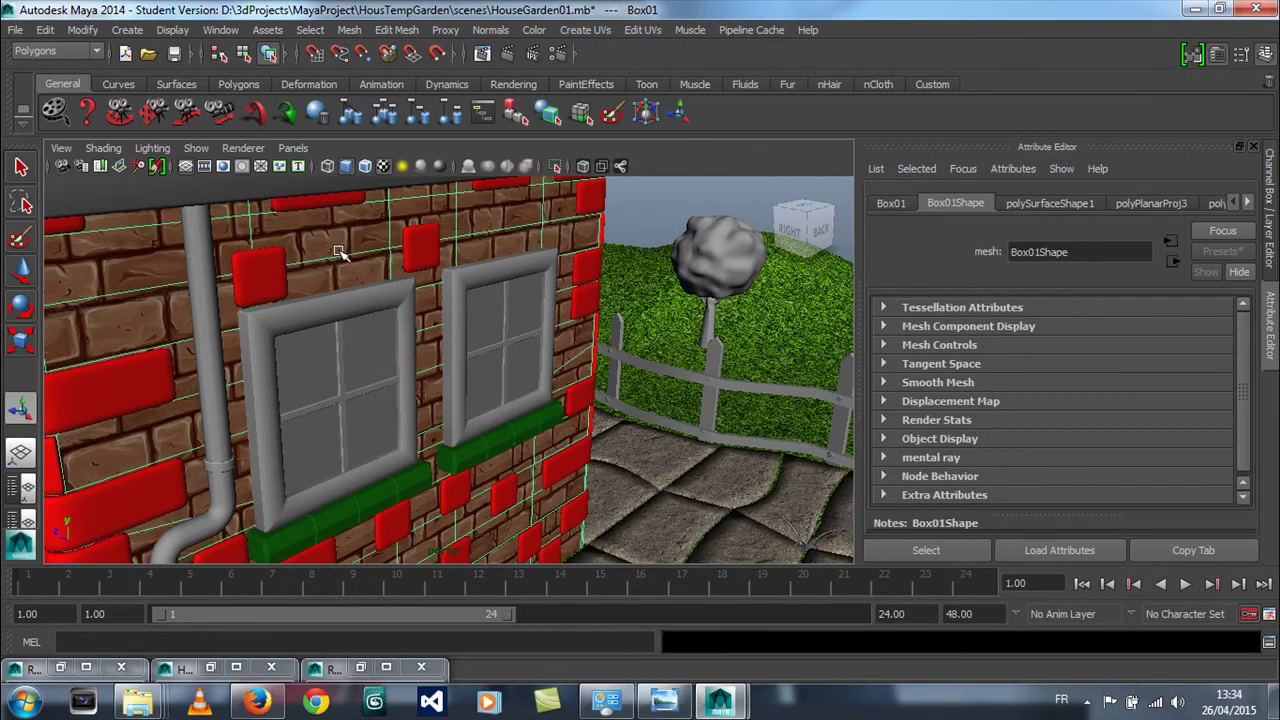
click(521, 311)
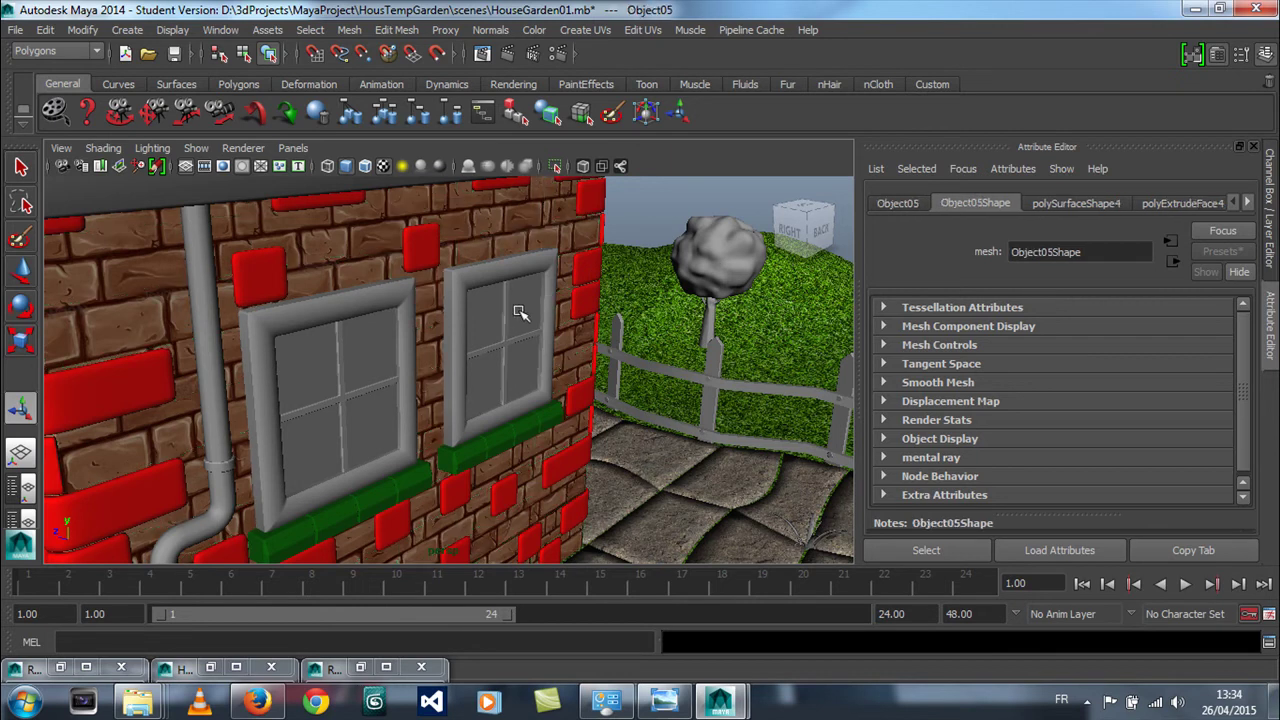
click(1247, 203)
click(1247, 203)
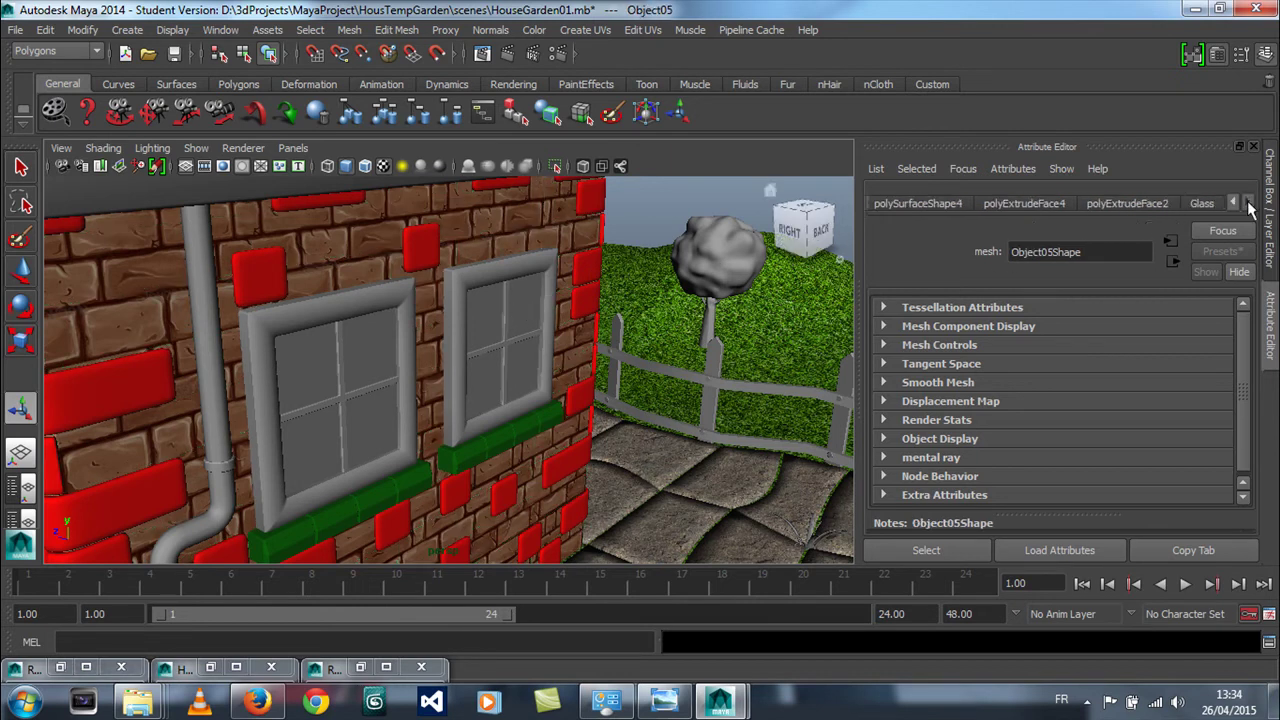
click(456, 317)
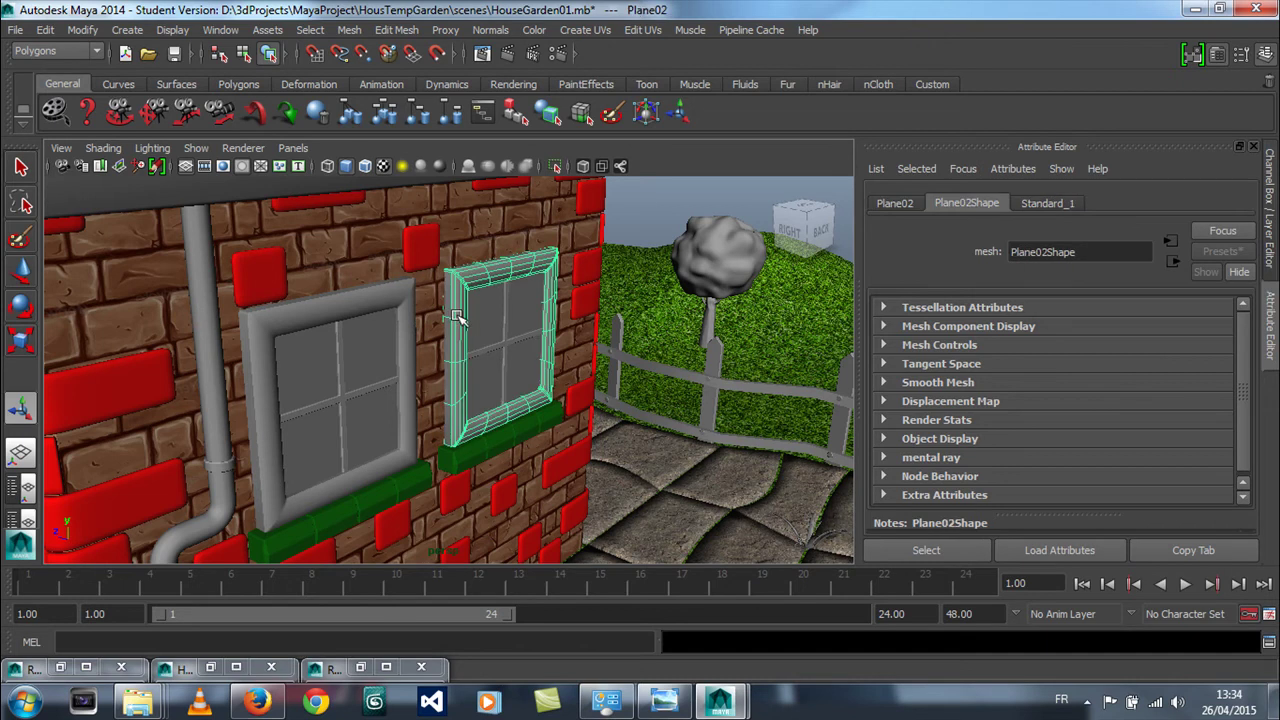
shift+click(406, 309)
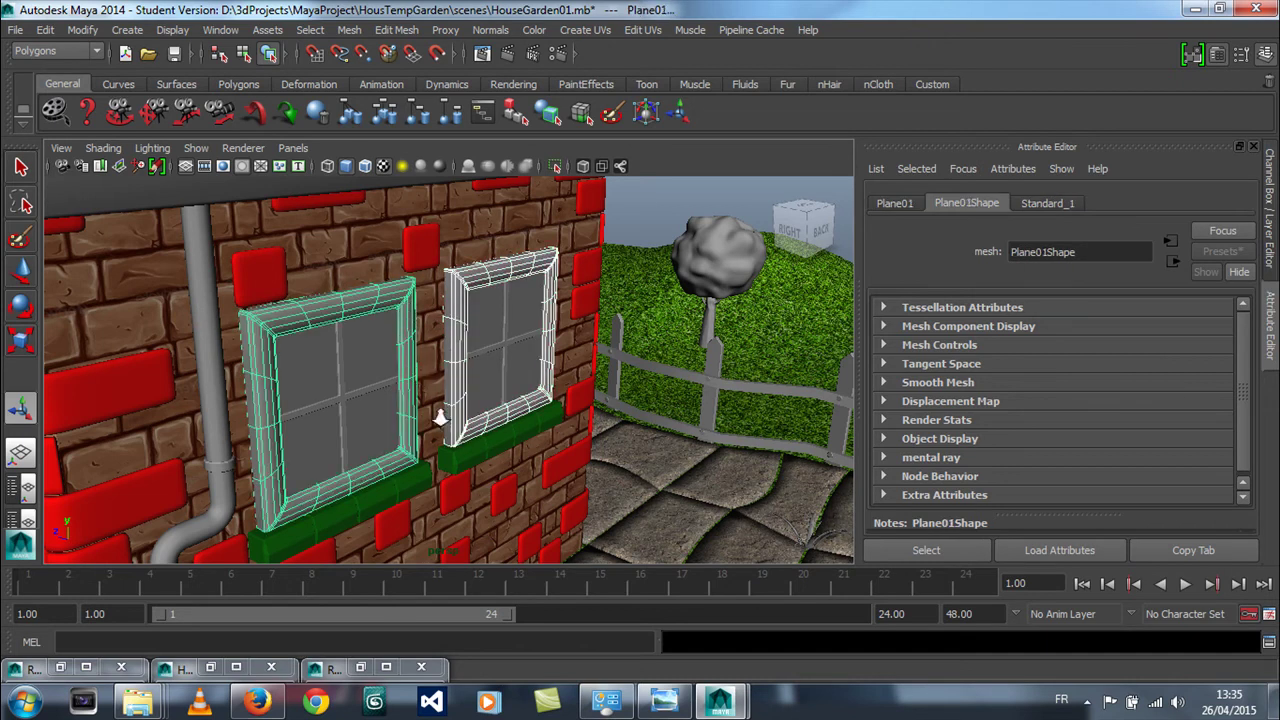
scroll(423, 381, down, 3)
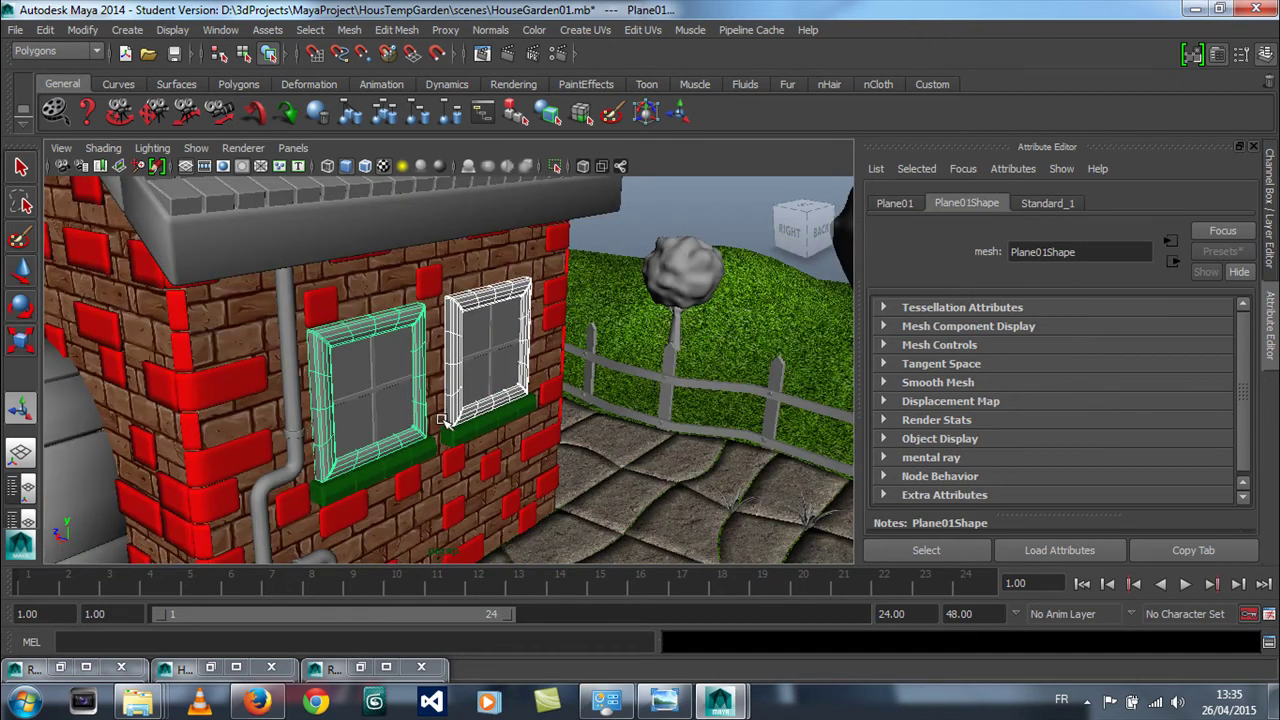
click(584, 30)
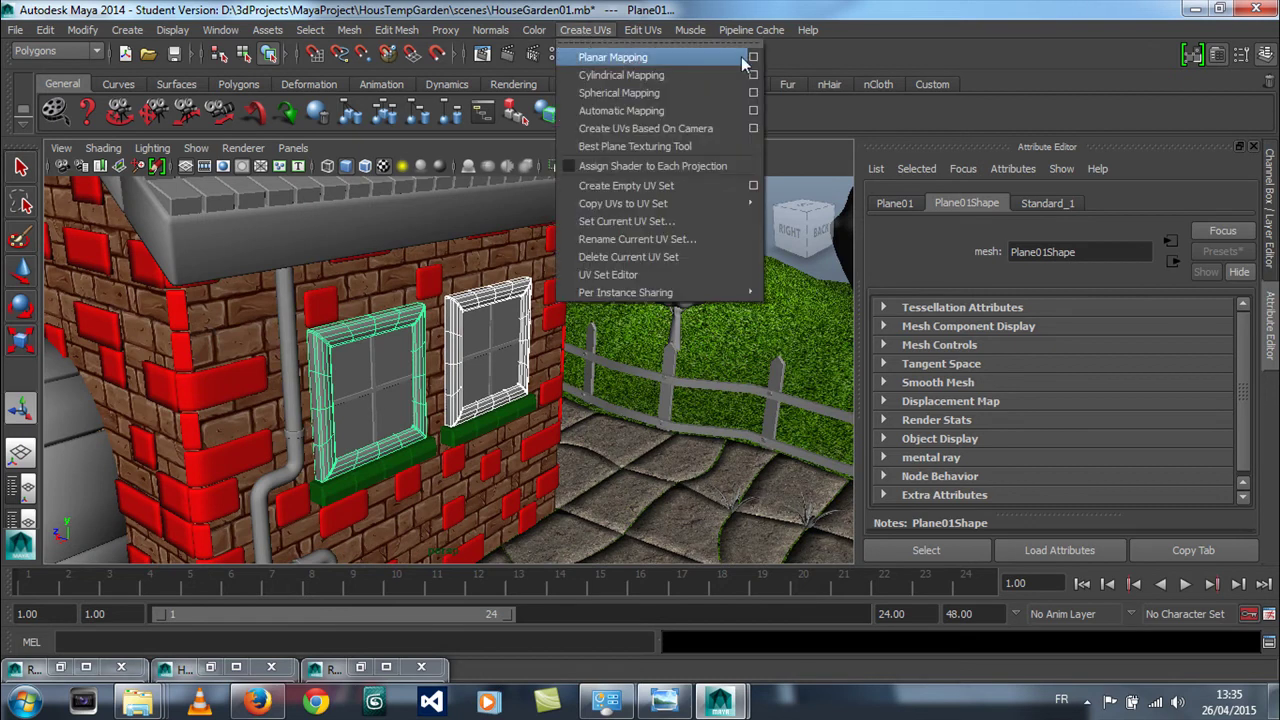
click(781, 7)
Apply a planar UV mapping along the Z axis, fitted to the bounding box, to the side window frame nearest the drainpipe
click(406, 316)
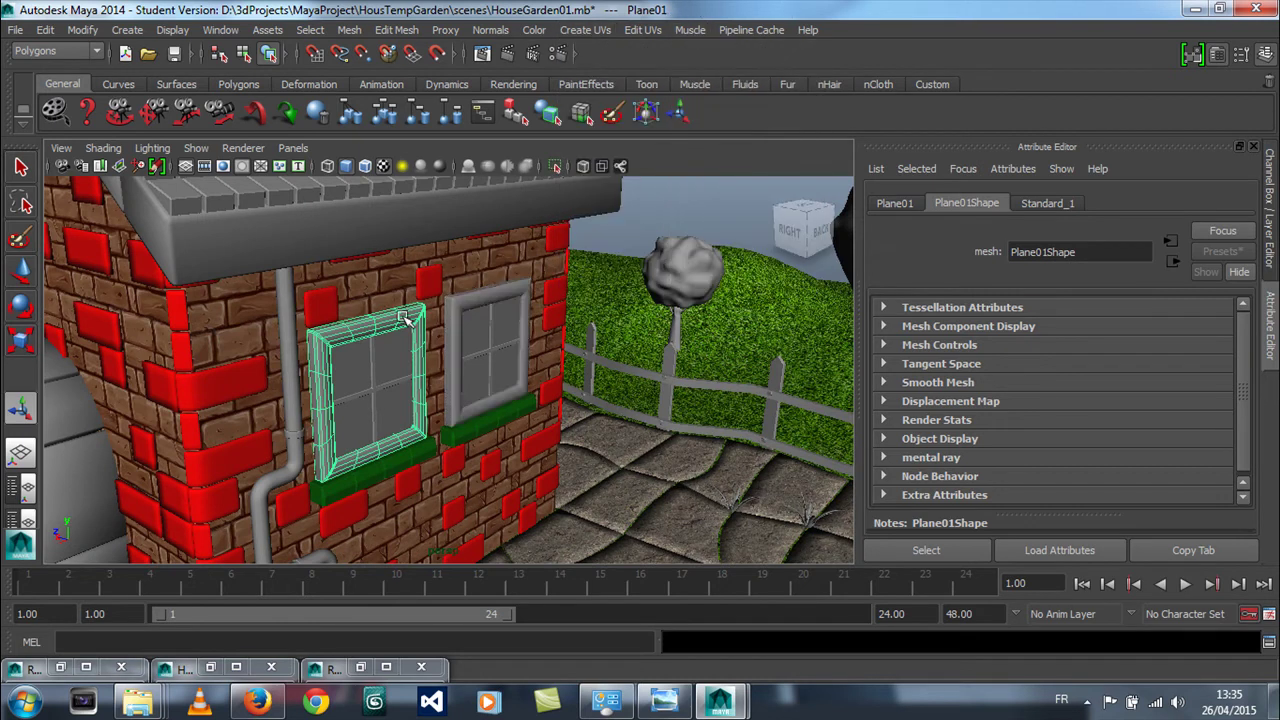
click(584, 30)
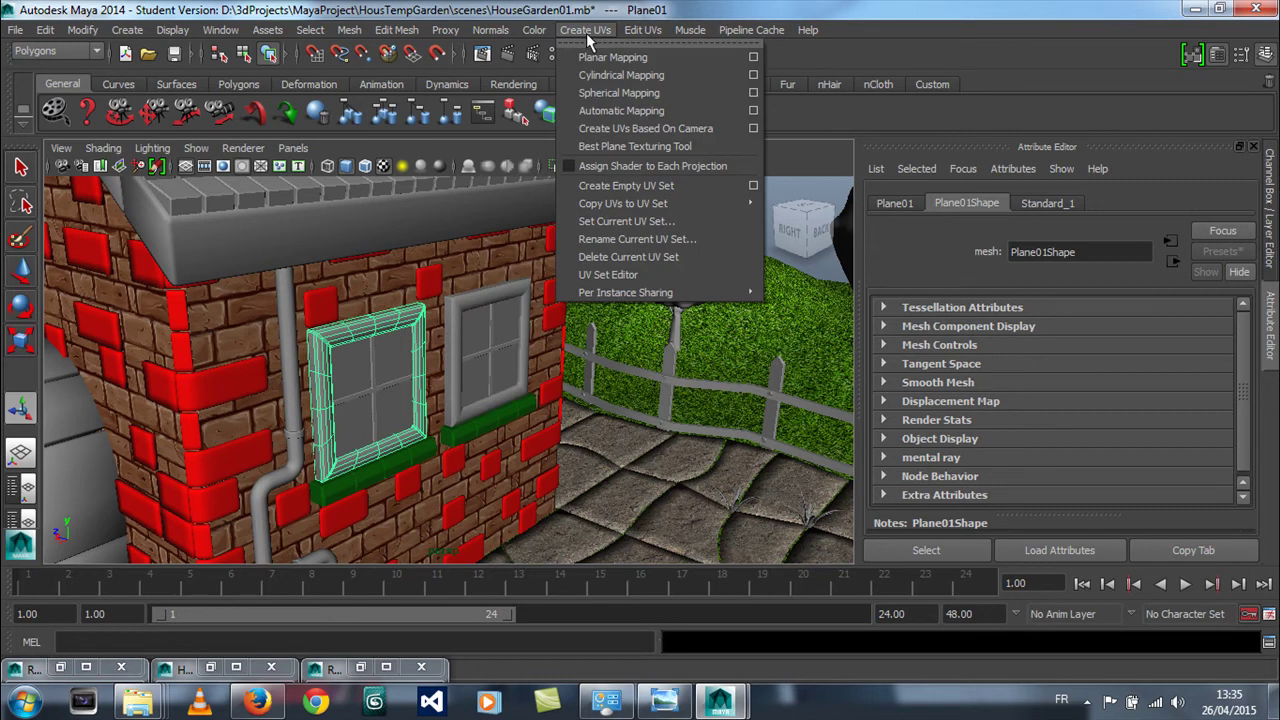
click(753, 58)
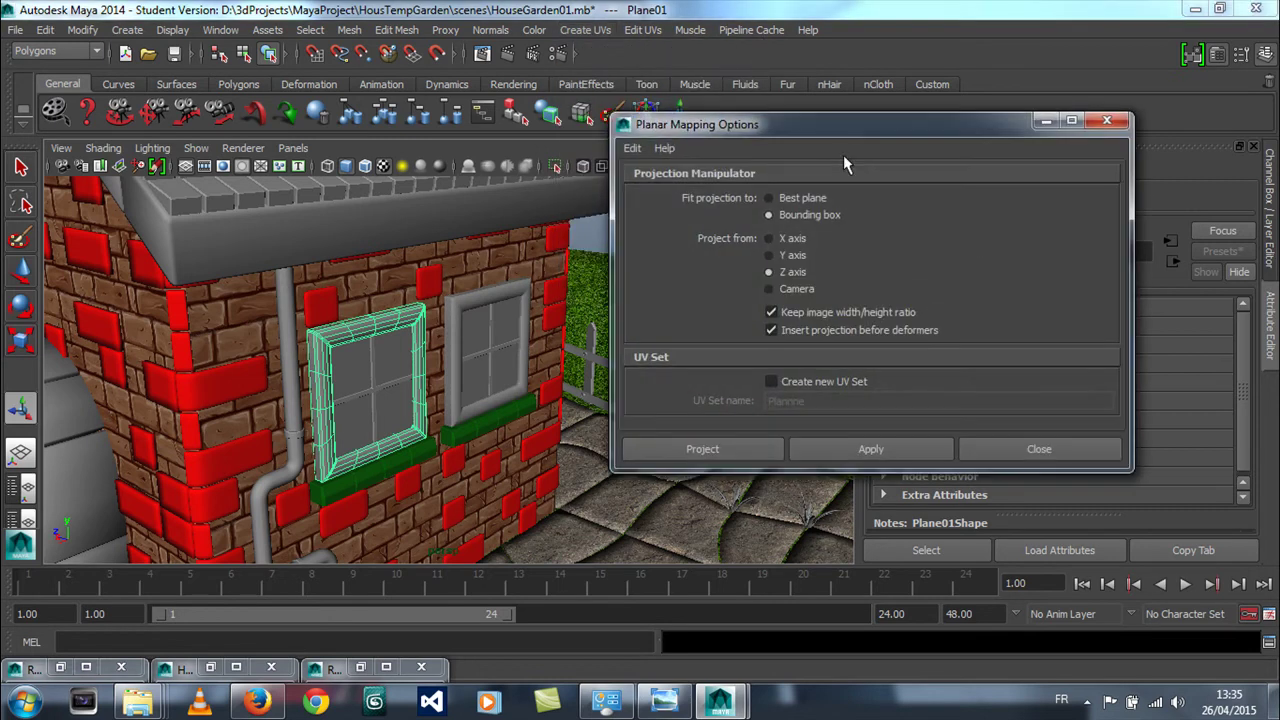
click(843, 452)
Apply the same Z-axis planar UV mapping to the second side window frame in object mode and close the mapping options
click(497, 300)
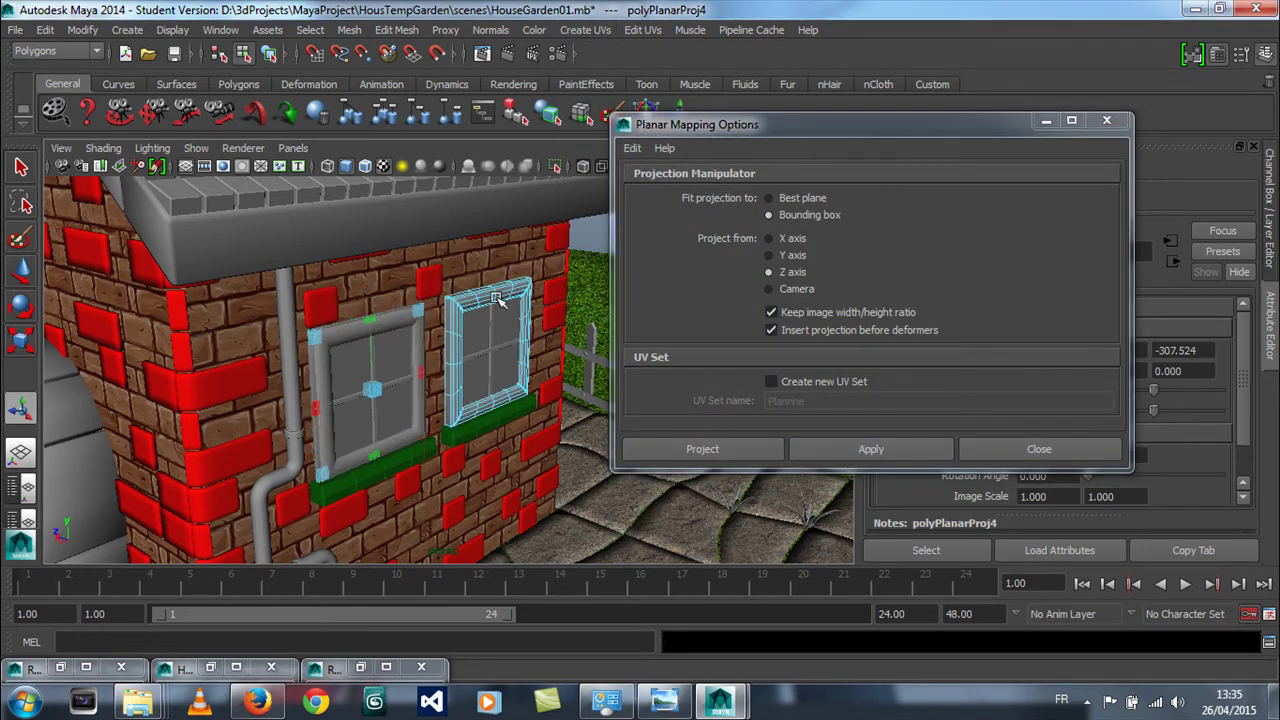
click(843, 450)
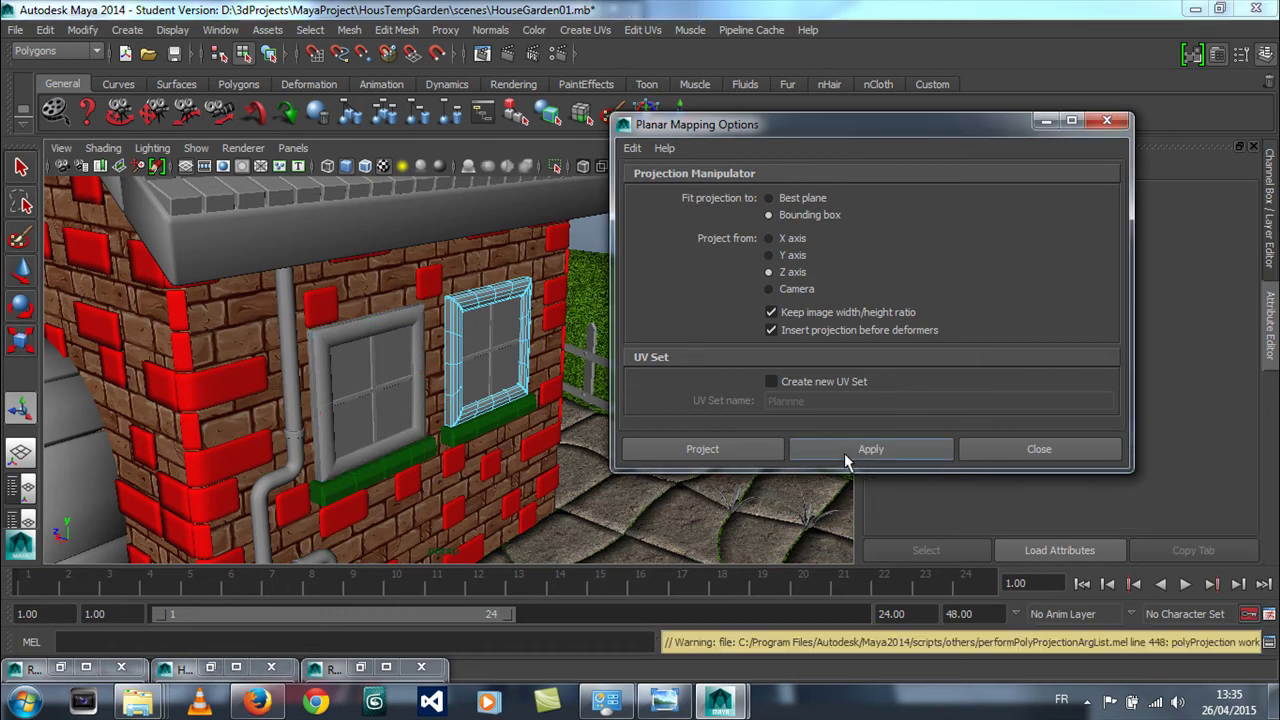
right_click(511, 294)
right_drag(511, 294, 530, 278)
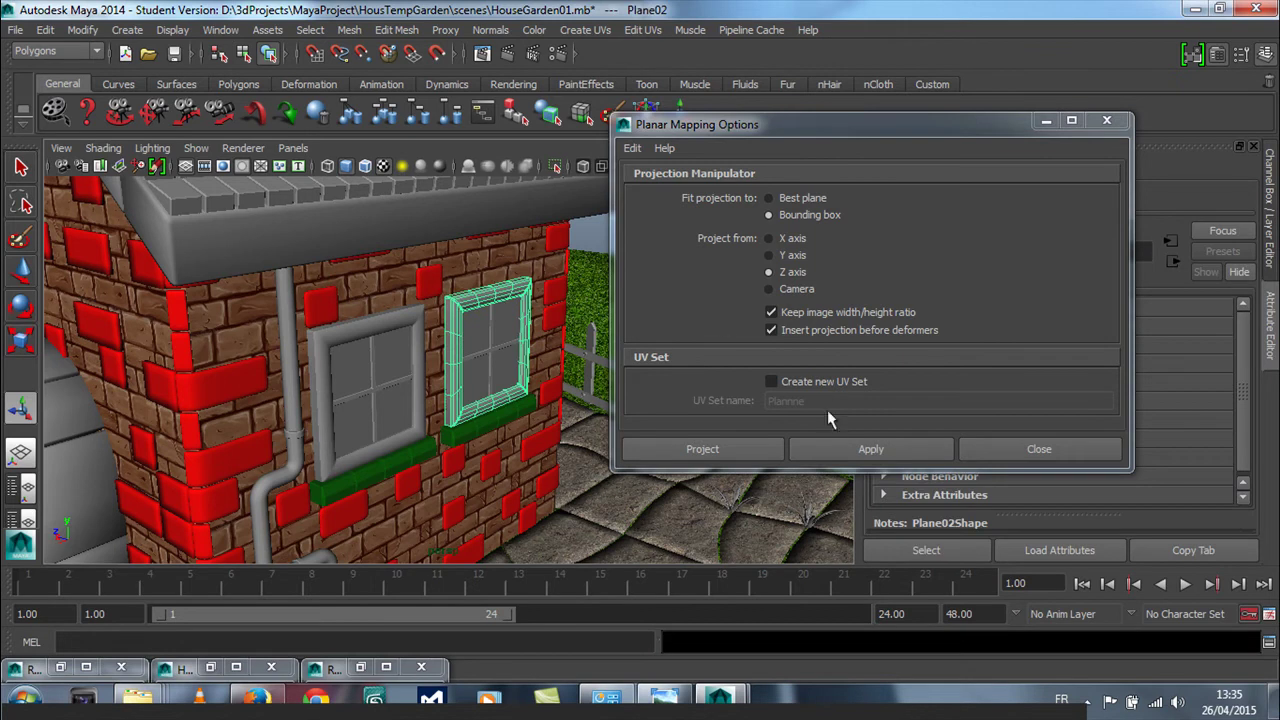
click(842, 450)
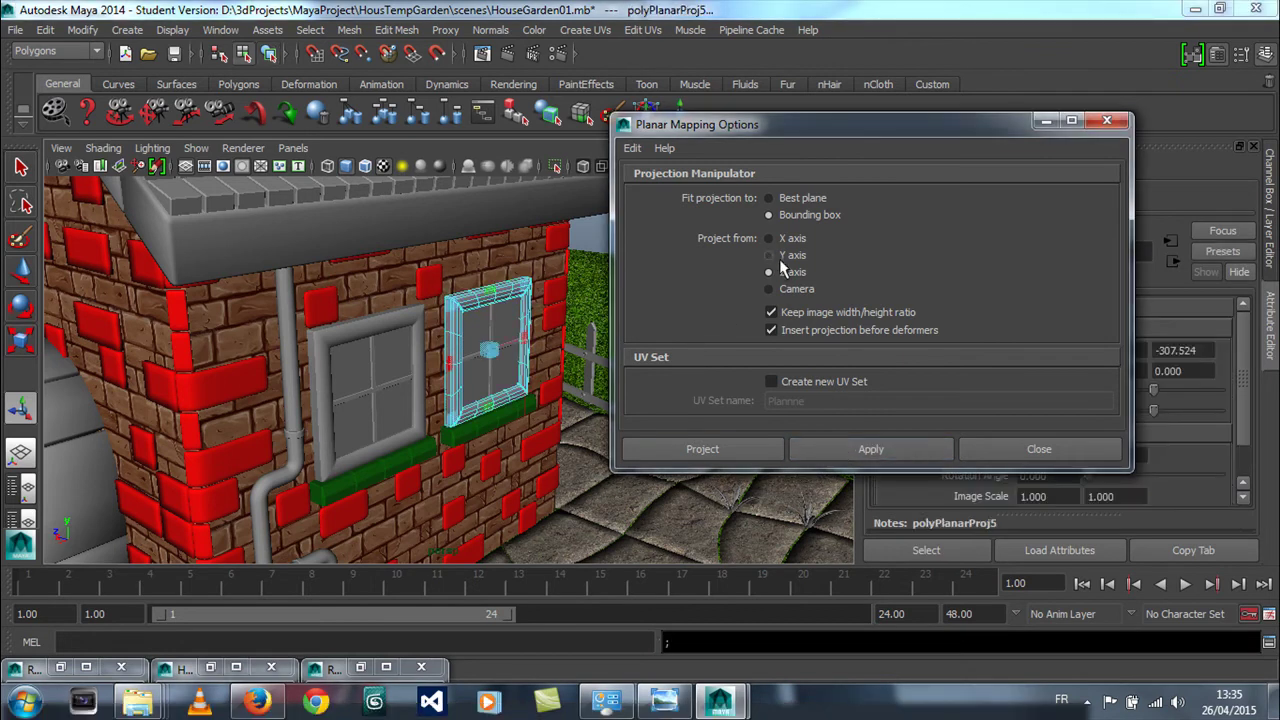
click(1027, 450)
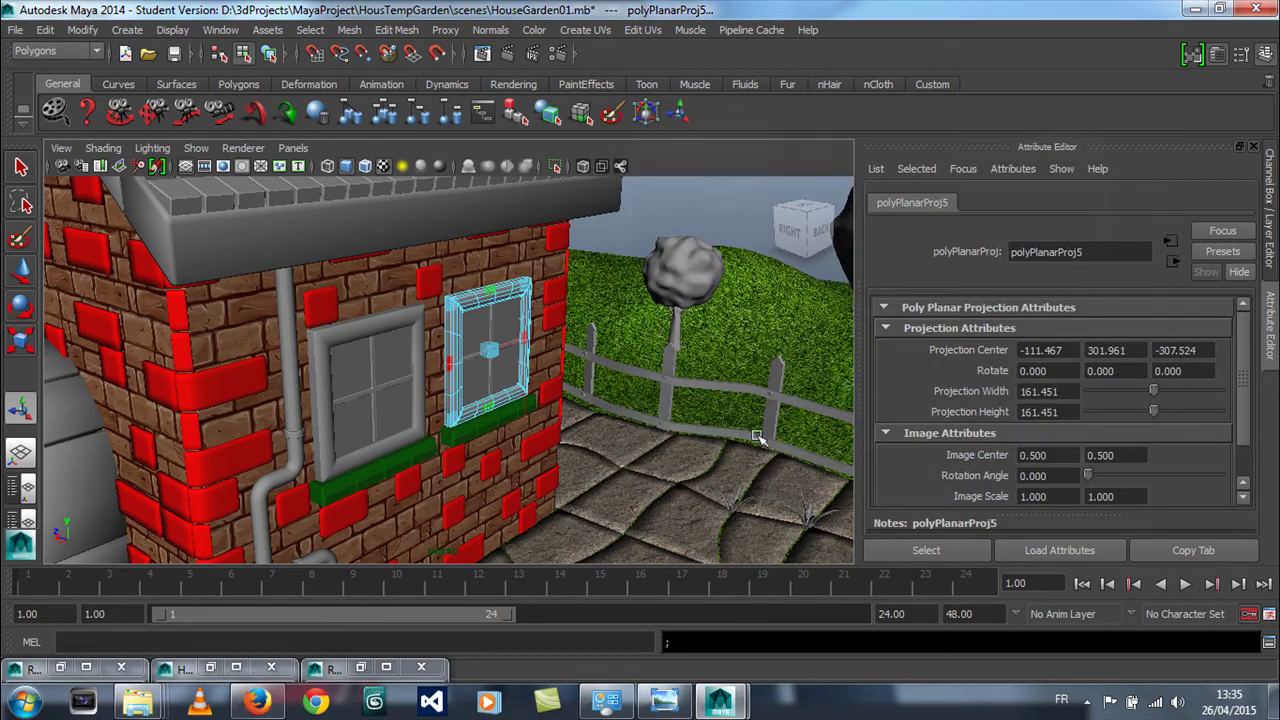
Return the mapped window frames to object mode and deselect them
click(348, 332)
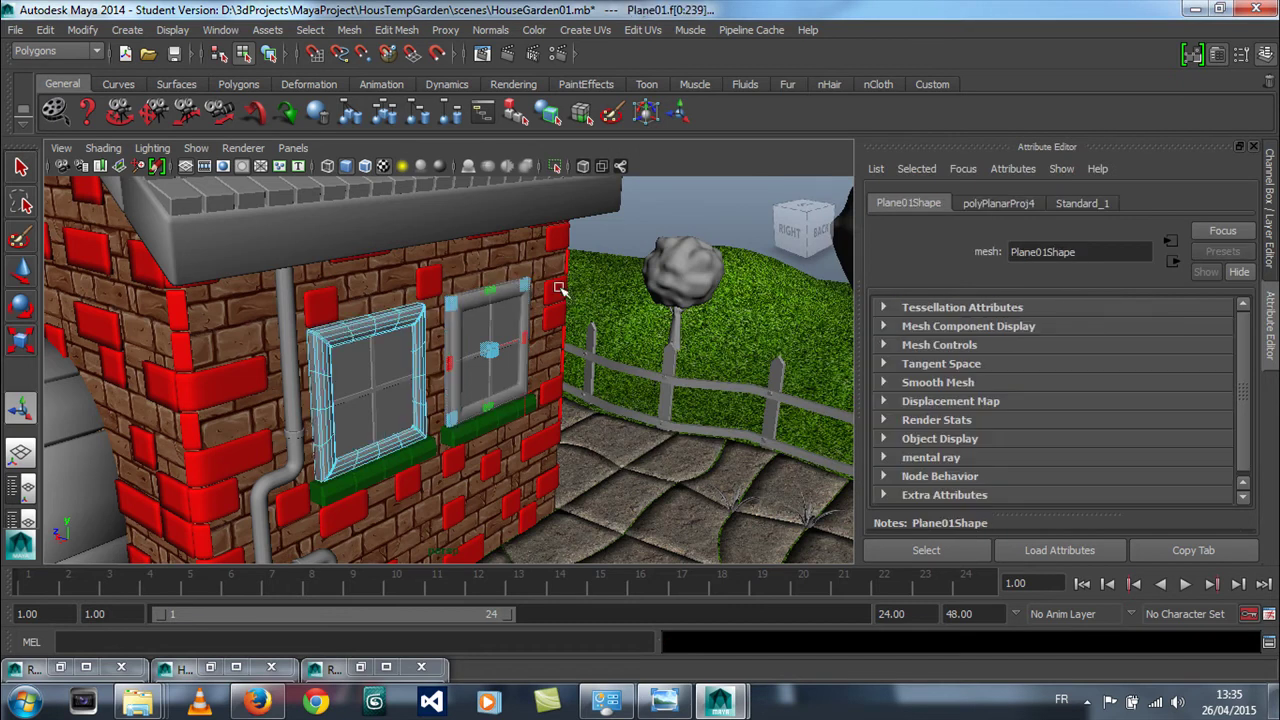
key(g)
right_drag(413, 342, 484, 278)
click(655, 365)
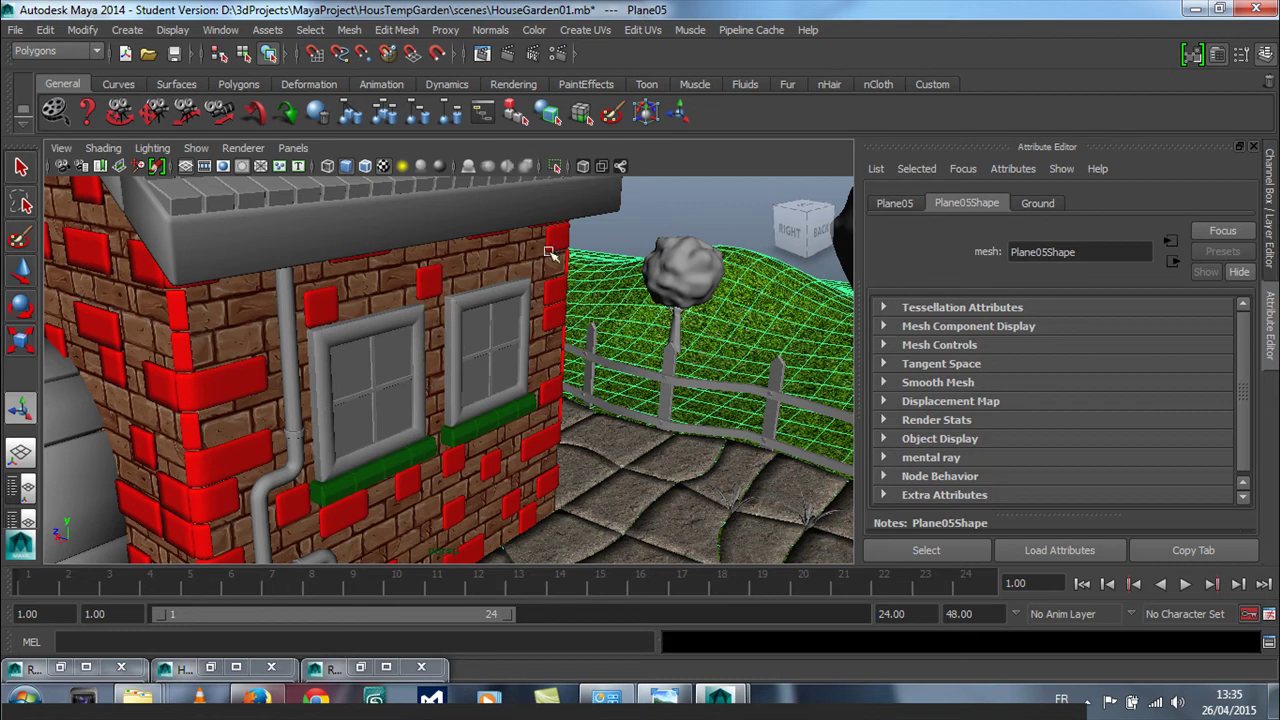
Reopen Hypershade, create a new mental ray mia_material_x and place its node beside the BriqueFenetre node
click(361, 667)
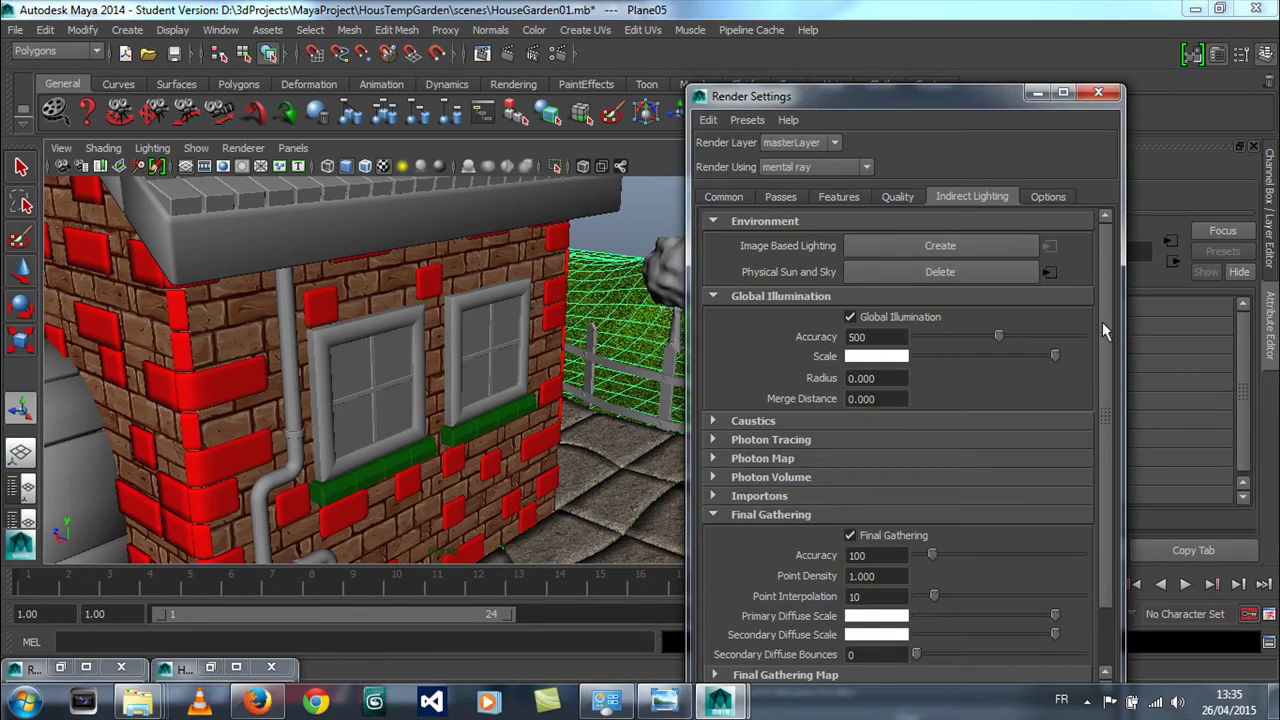
click(1036, 93)
click(210, 667)
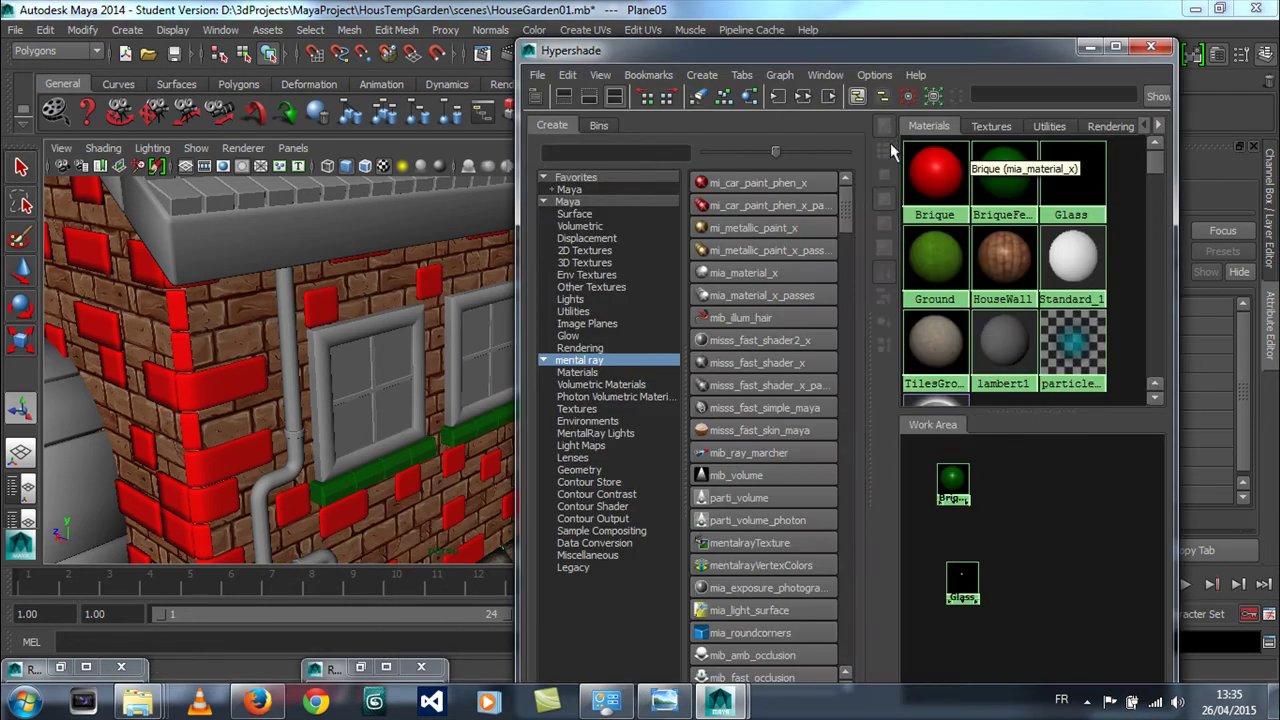
drag(995, 50, 832, 31)
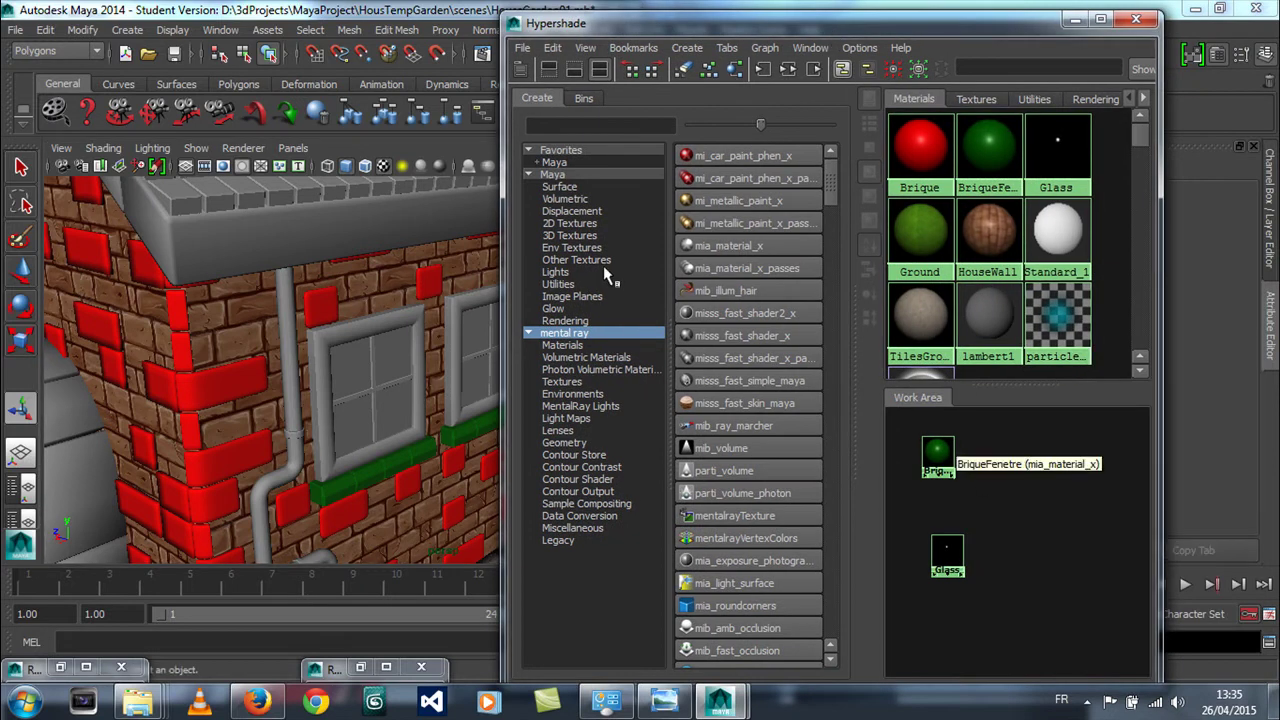
click(718, 250)
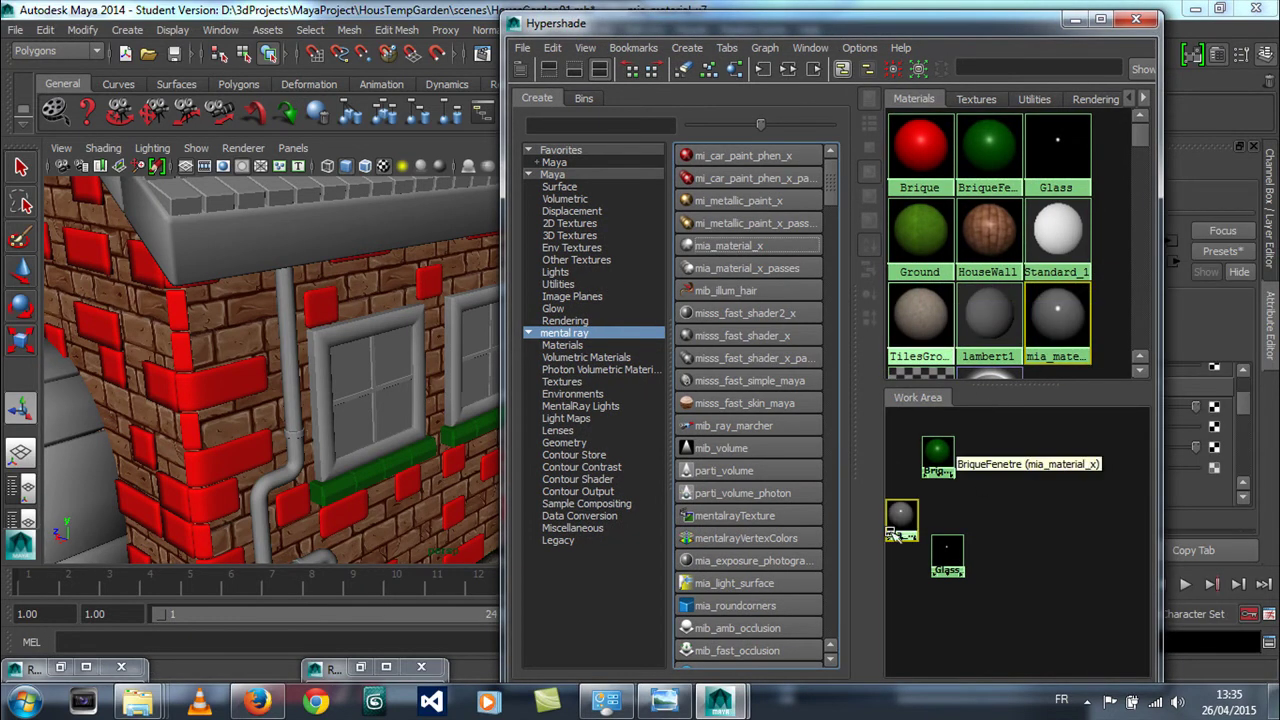
drag(905, 518, 1030, 452)
drag(1030, 27, 680, 27)
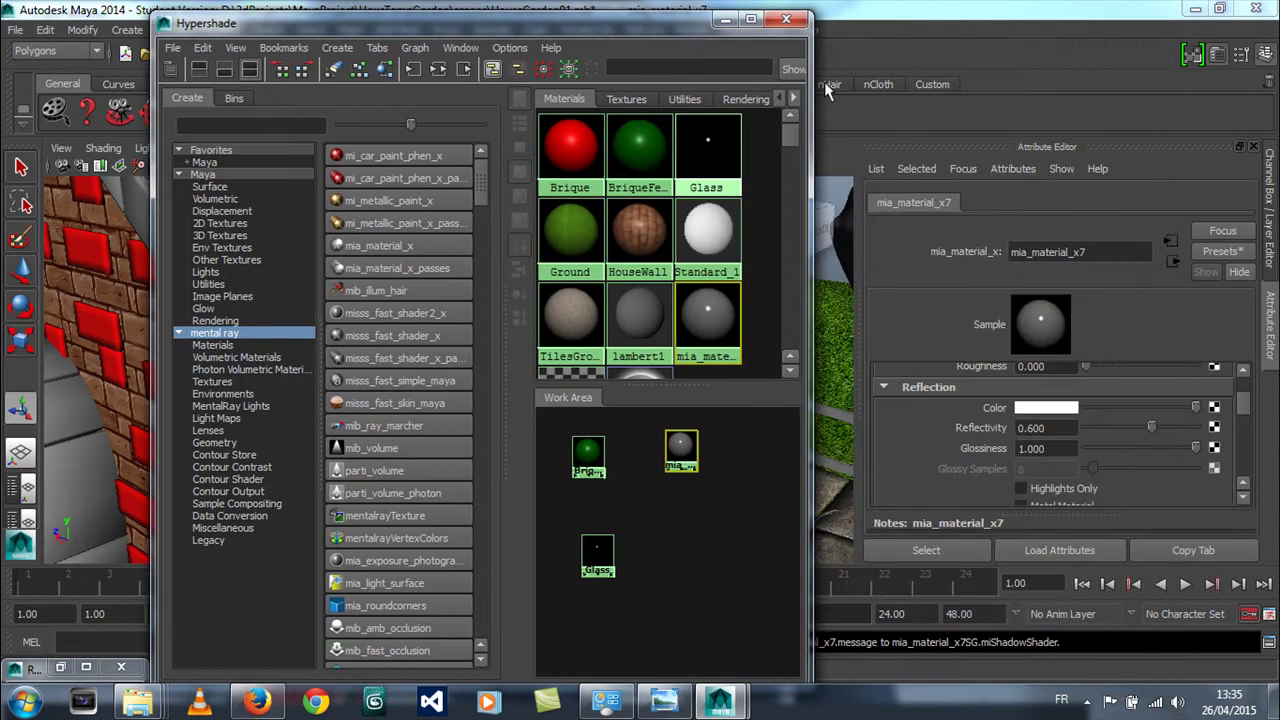
Rename the new mia_material_x as WindowFrame
double_click(1120, 250)
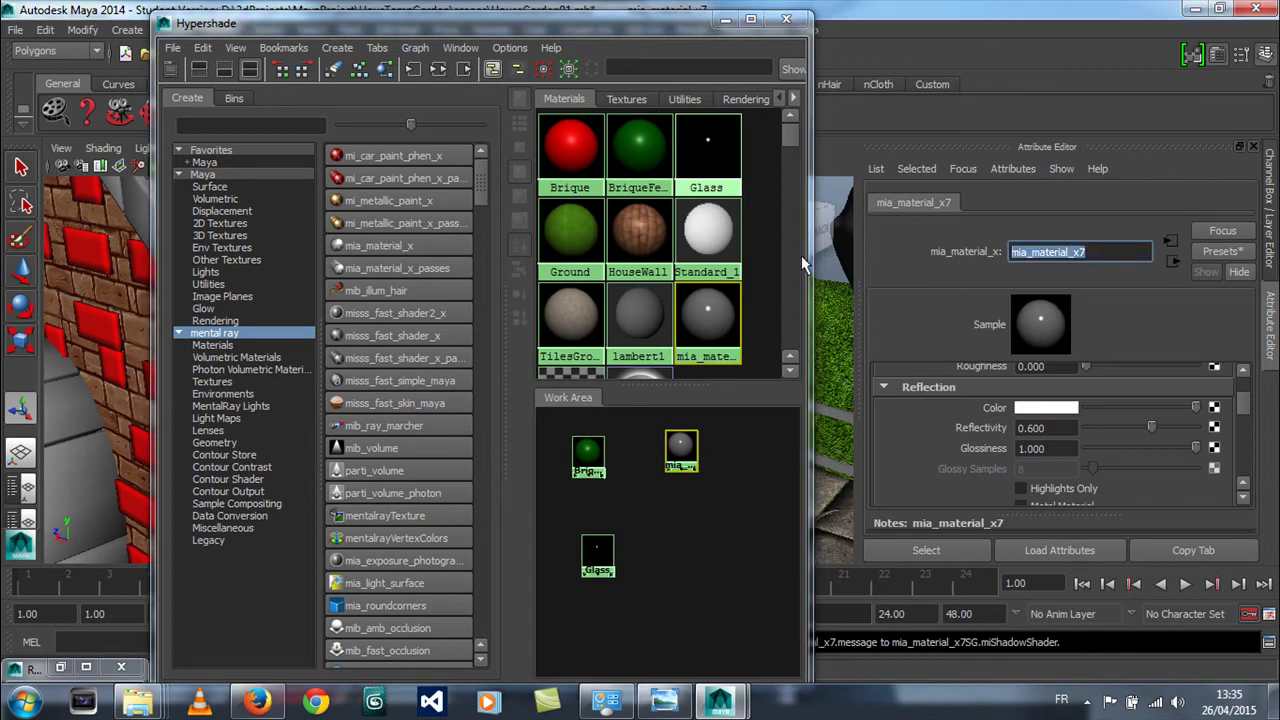
text(WindowFrame)
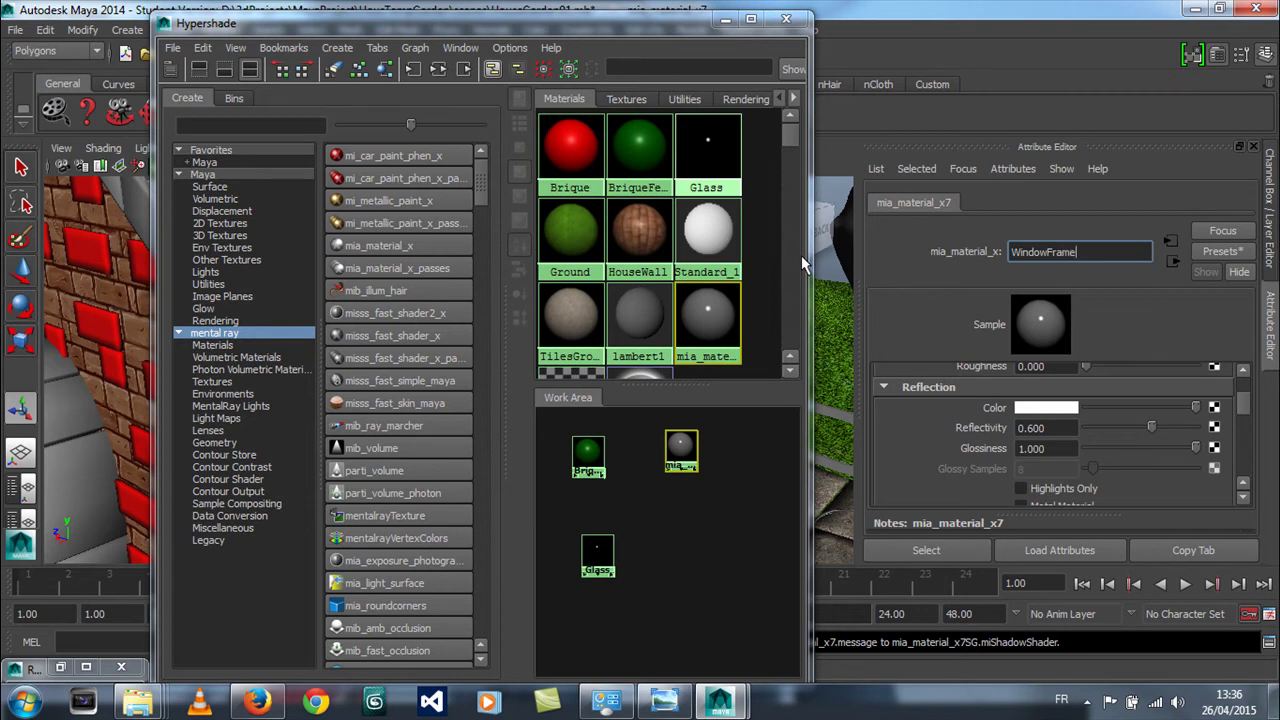
key(Return)
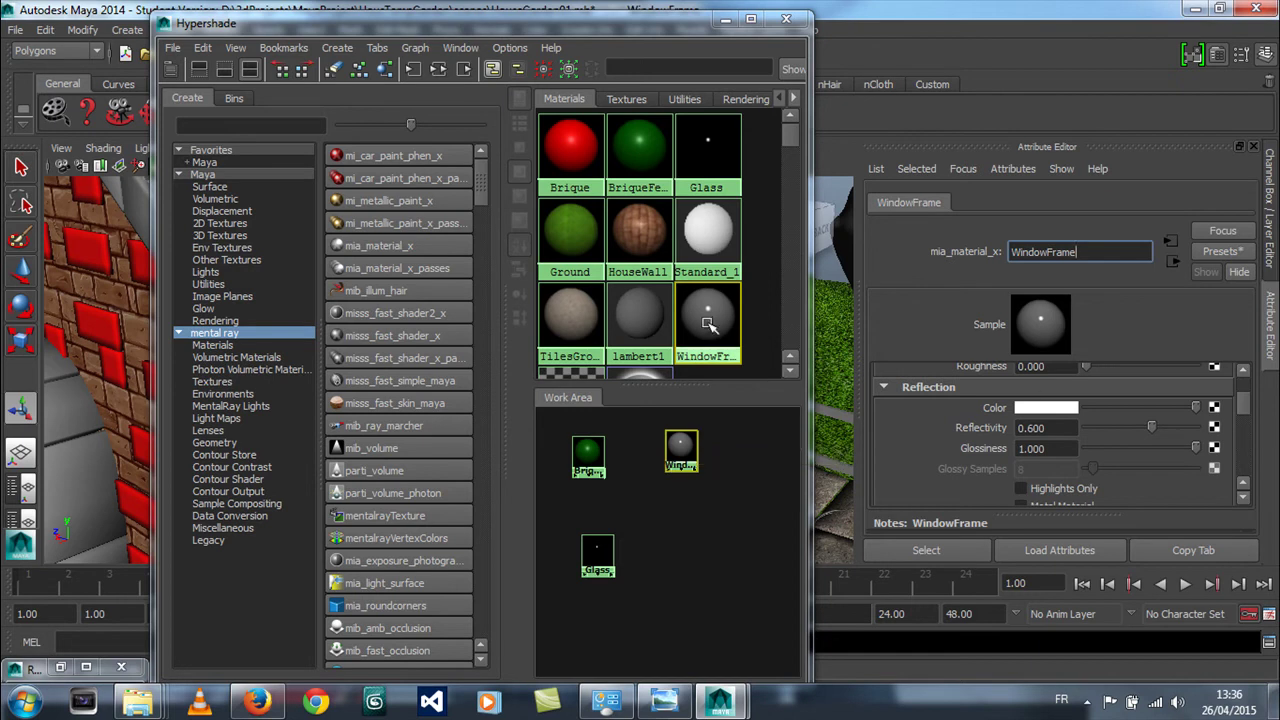
Connect a File texture to the WindowFrame material's diffuse color
drag(1246, 407, 1238, 393)
click(1213, 412)
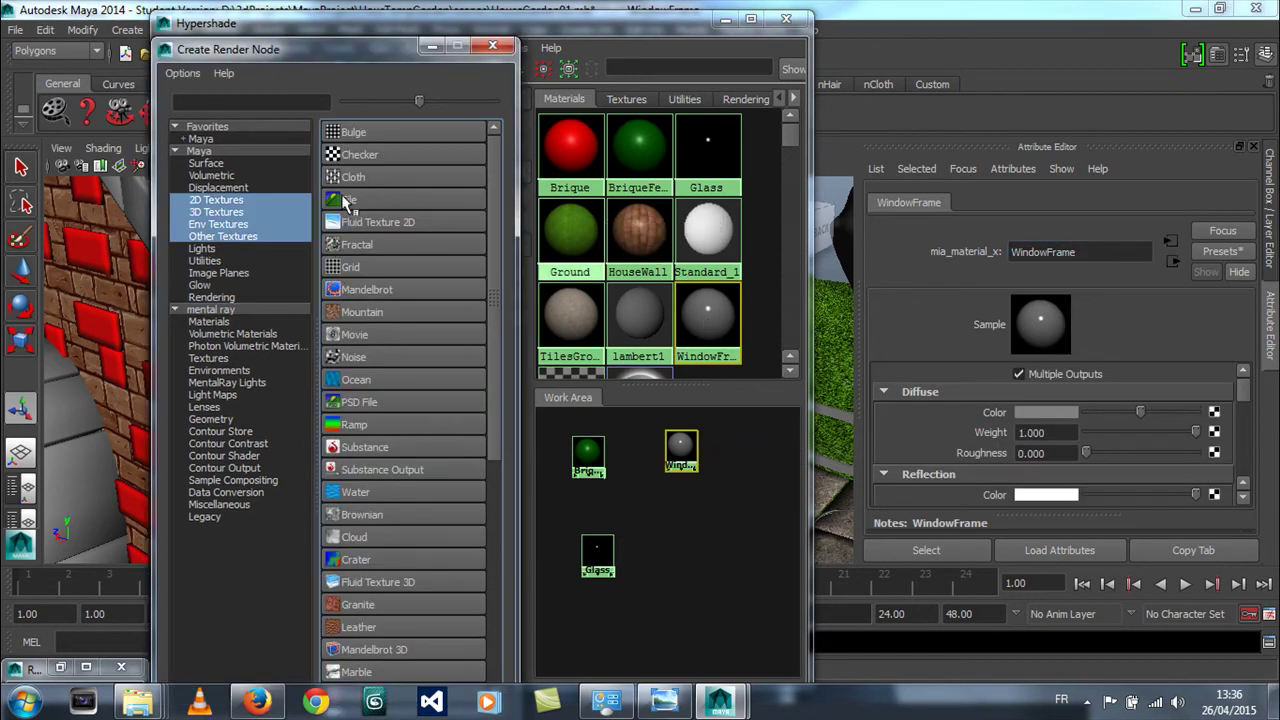
click(345, 203)
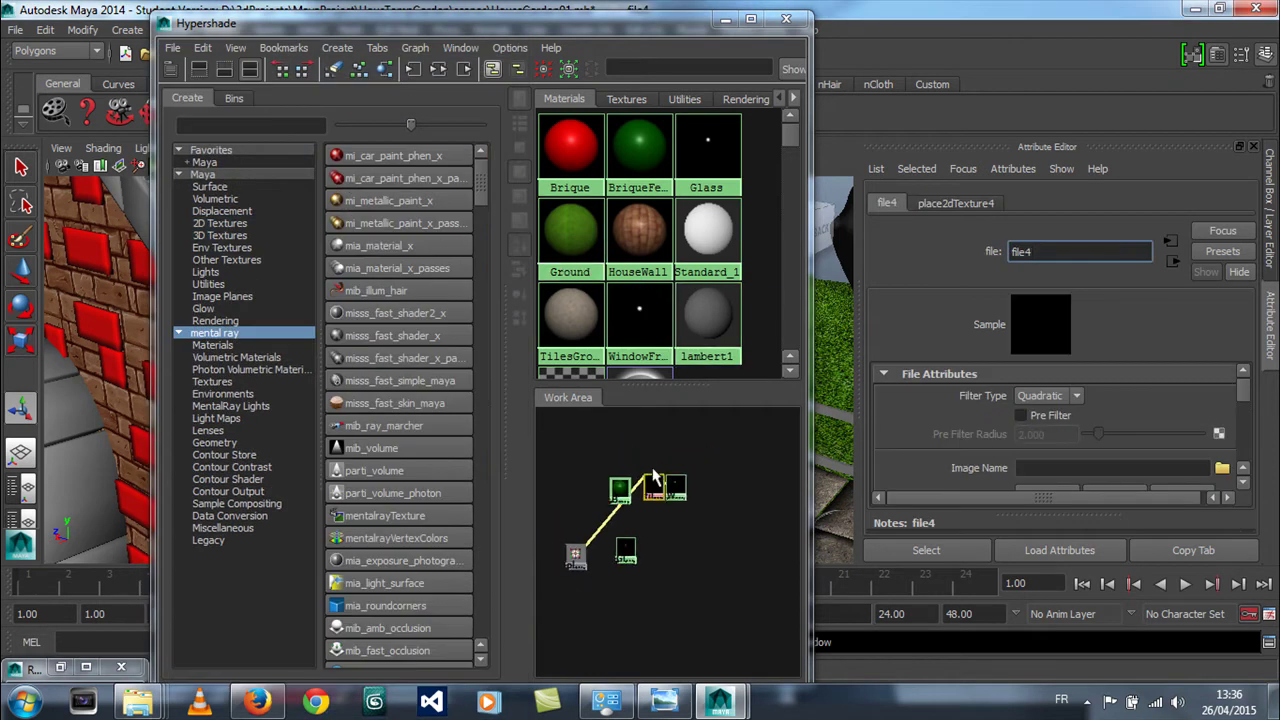
Move the place2dTexture node above the new file texture in the Hypershade work area
click(576, 555)
click(582, 626)
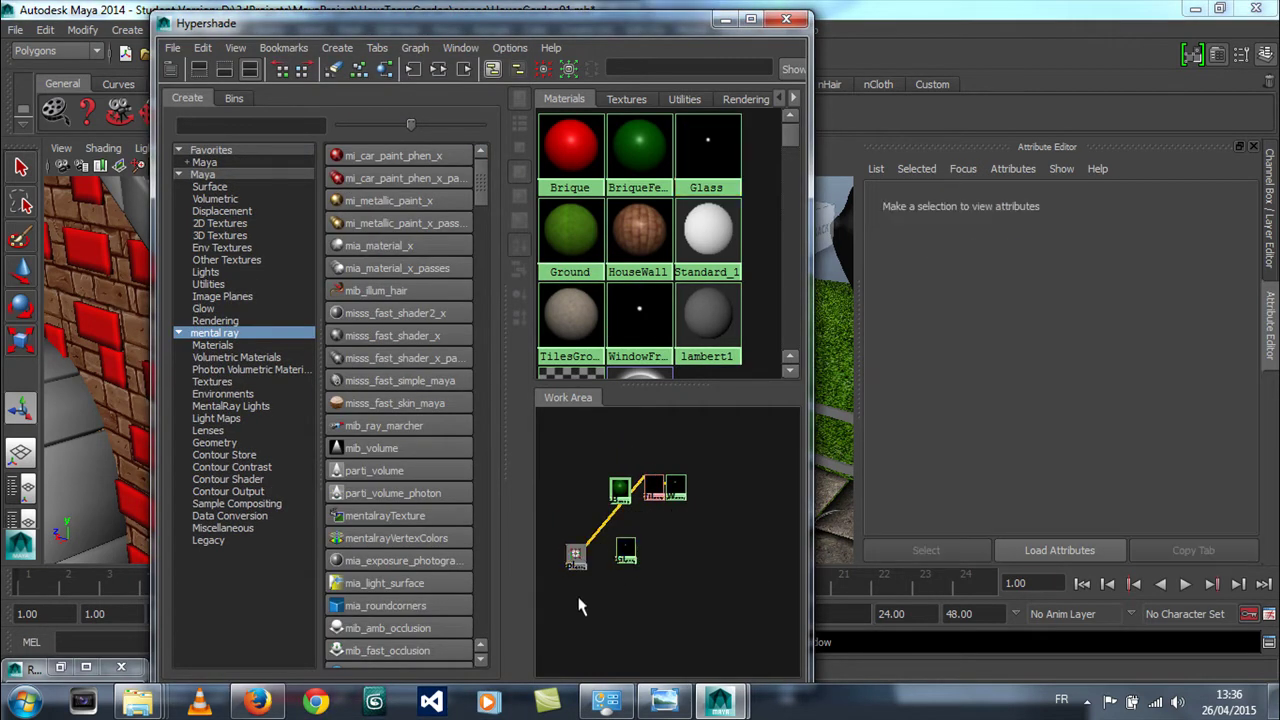
drag(576, 553, 651, 414)
scroll(672, 510, up, 3)
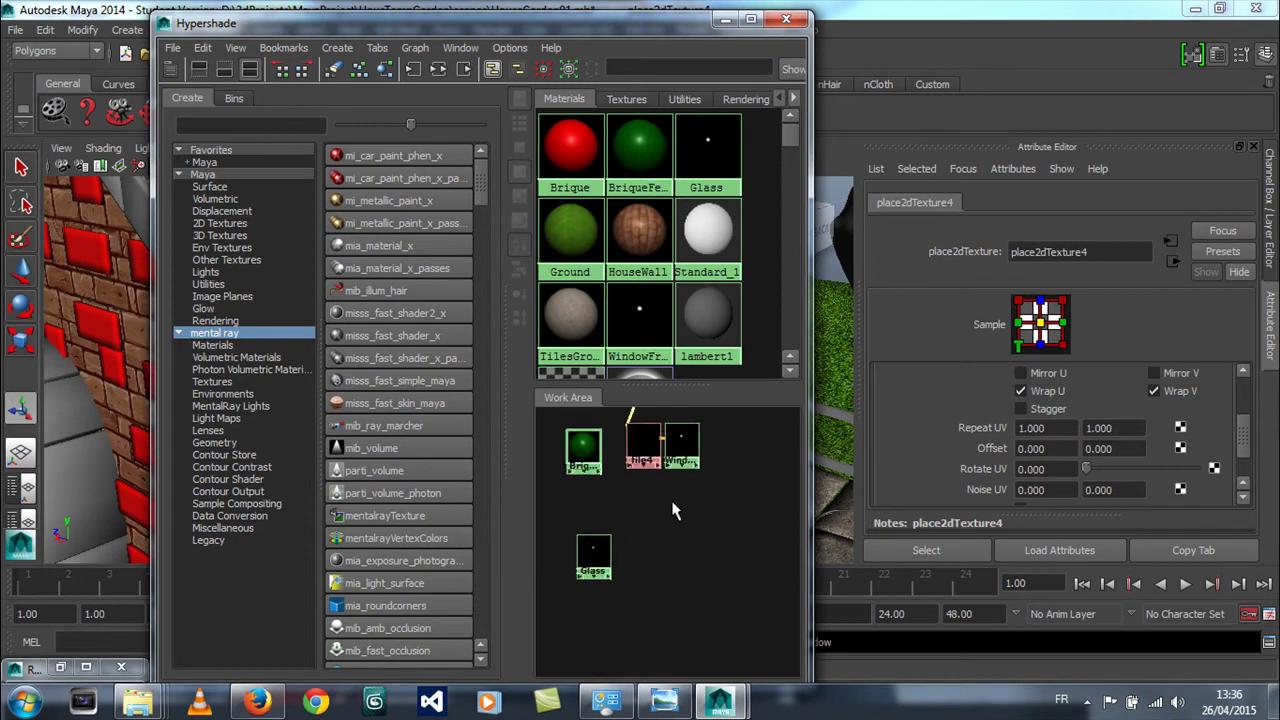
Arrange the place2dTexture, file texture and WindowFrame nodes in a row above the BriqueFenetre node in the Hypershade work area
alt+middle_drag(690, 490, 695, 578)
drag(687, 523, 745, 492)
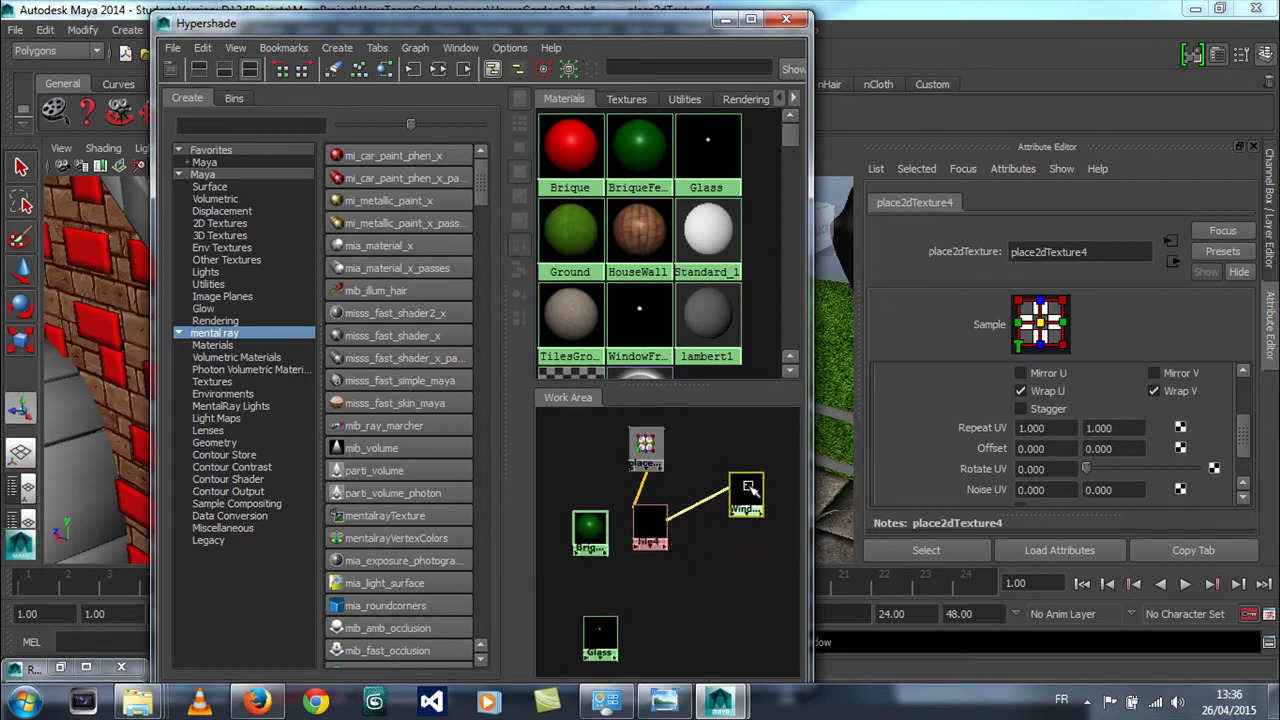
drag(645, 530, 699, 453)
drag(754, 495, 762, 457)
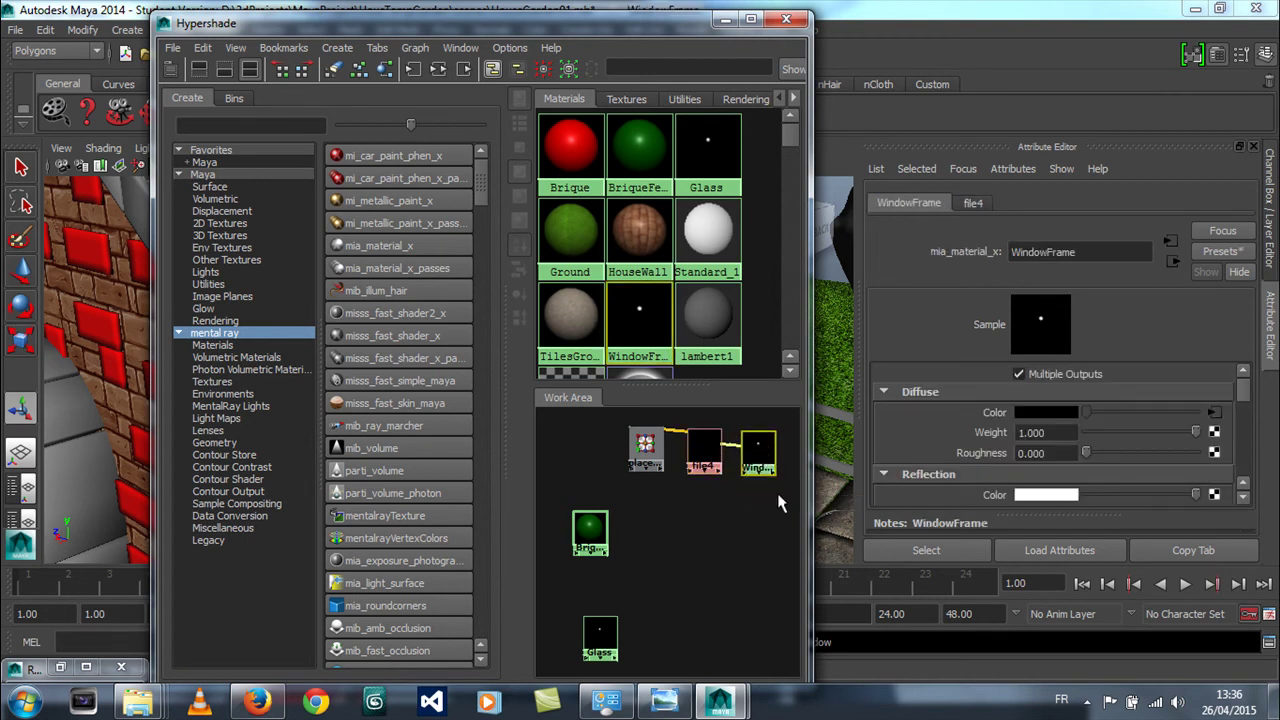
Preview the project's source images and load house_garden_wood_frame_window.jpg into the file texture on WindowFrame's diffuse color
drag(1240, 401, 1263, 380)
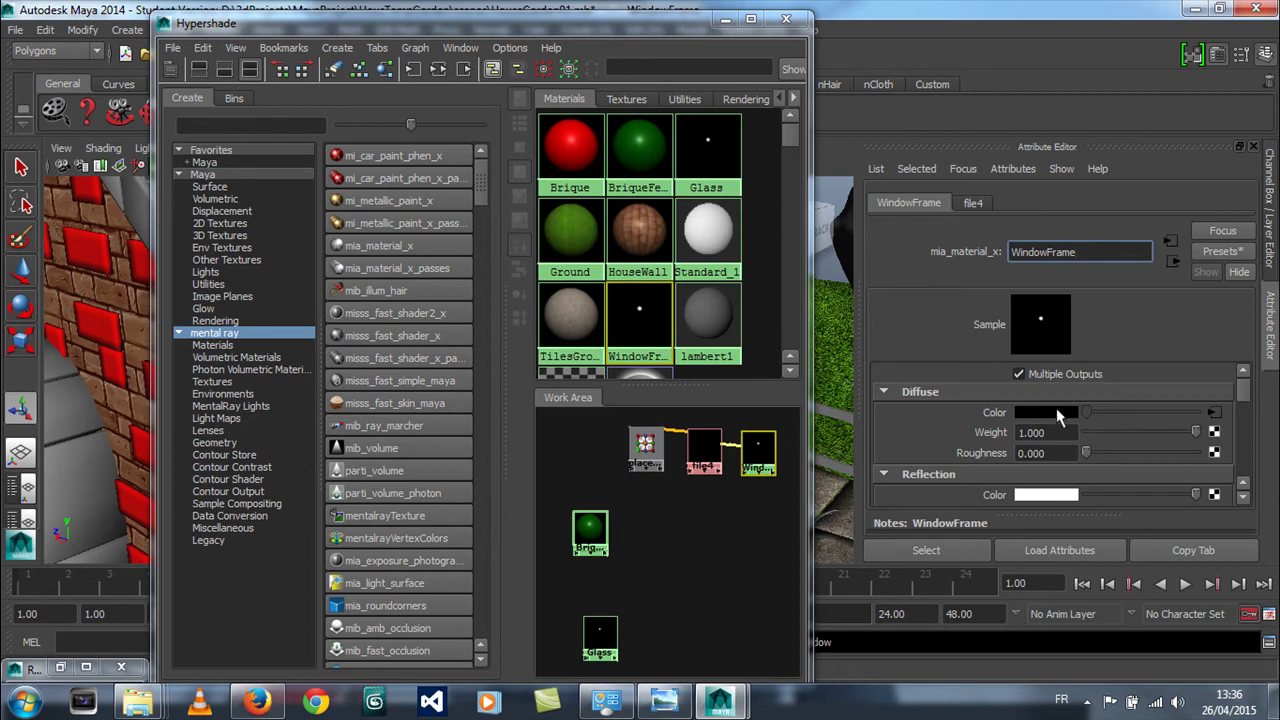
click(1213, 413)
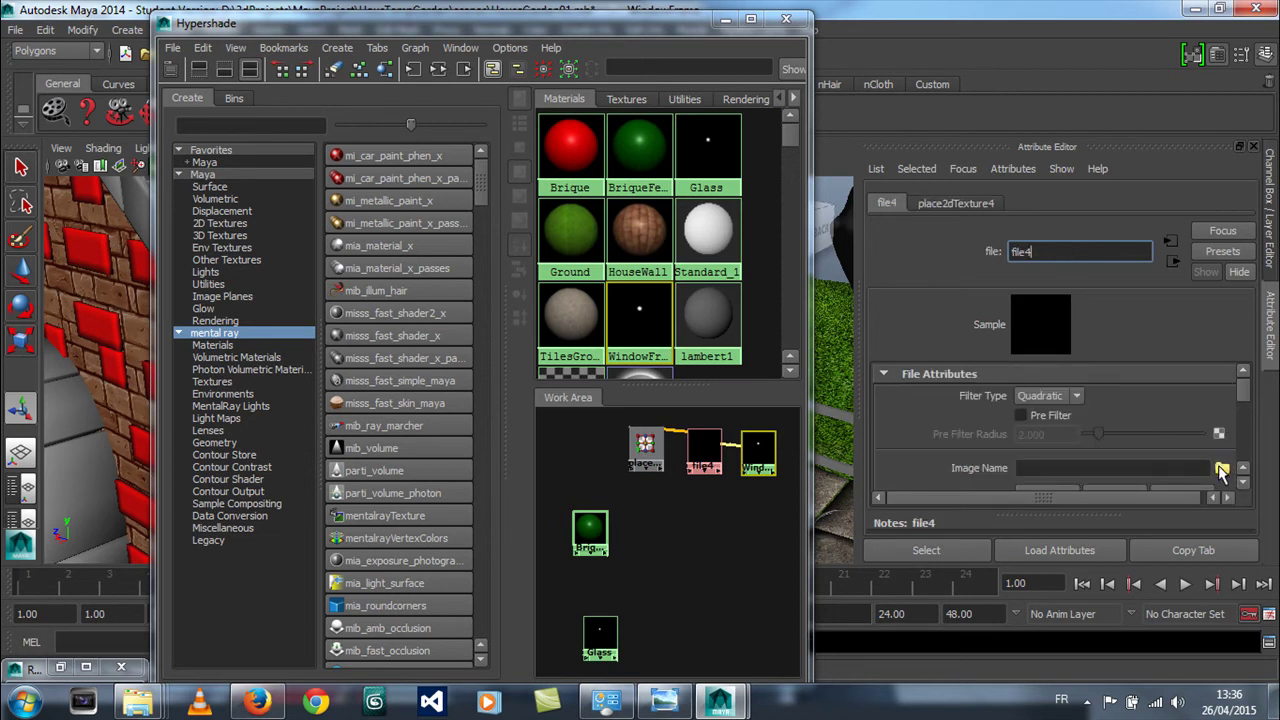
click(1222, 469)
click(264, 204)
click(266, 174)
click(264, 144)
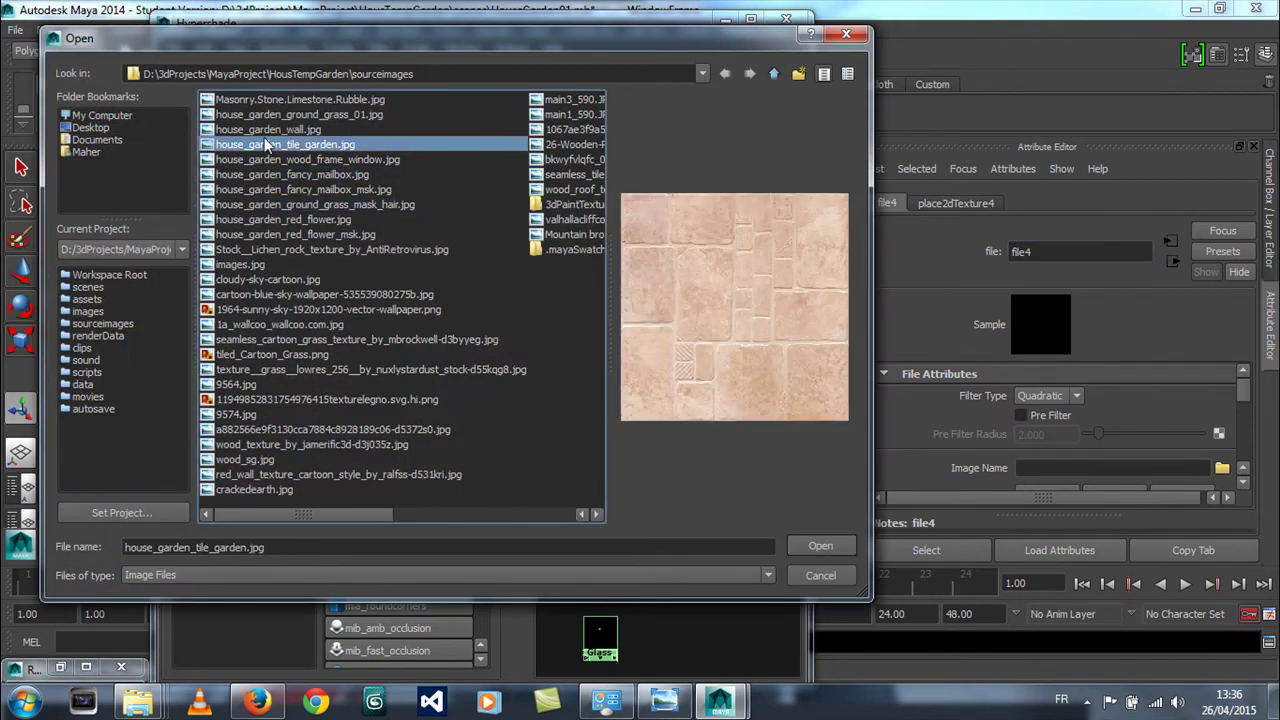
click(274, 339)
click(273, 399)
click(271, 458)
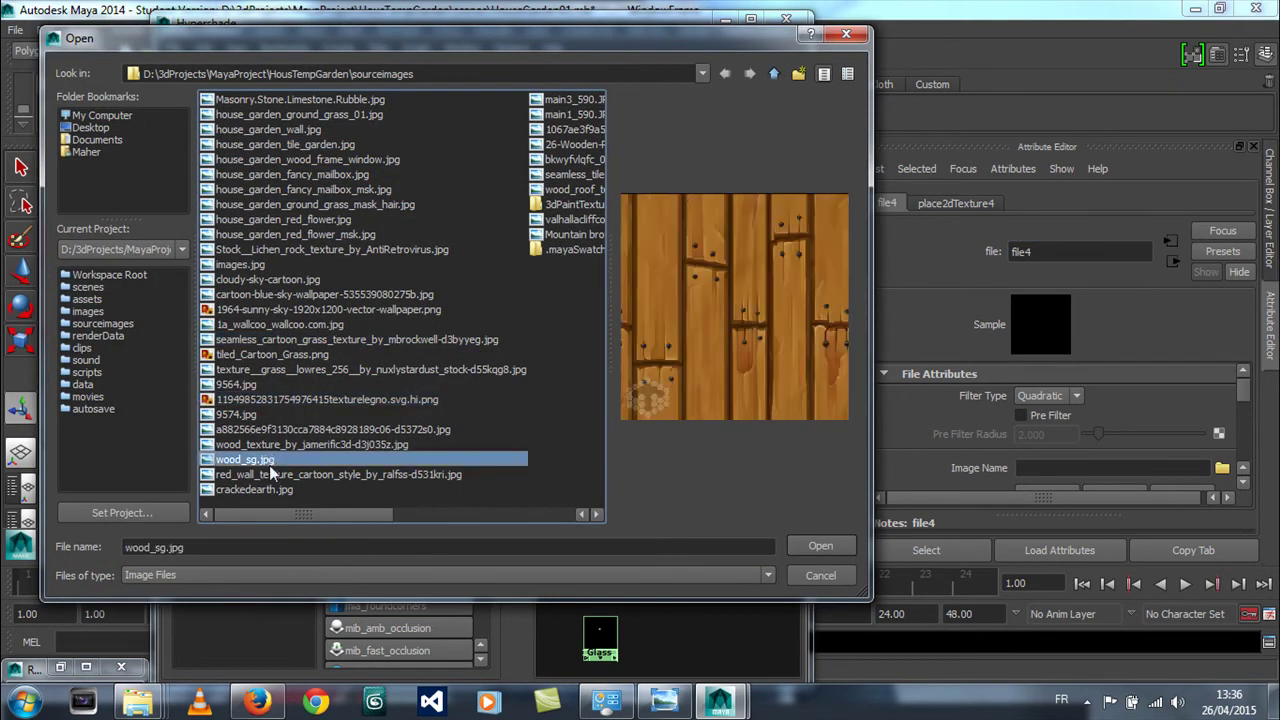
click(271, 324)
click(266, 222)
click(267, 205)
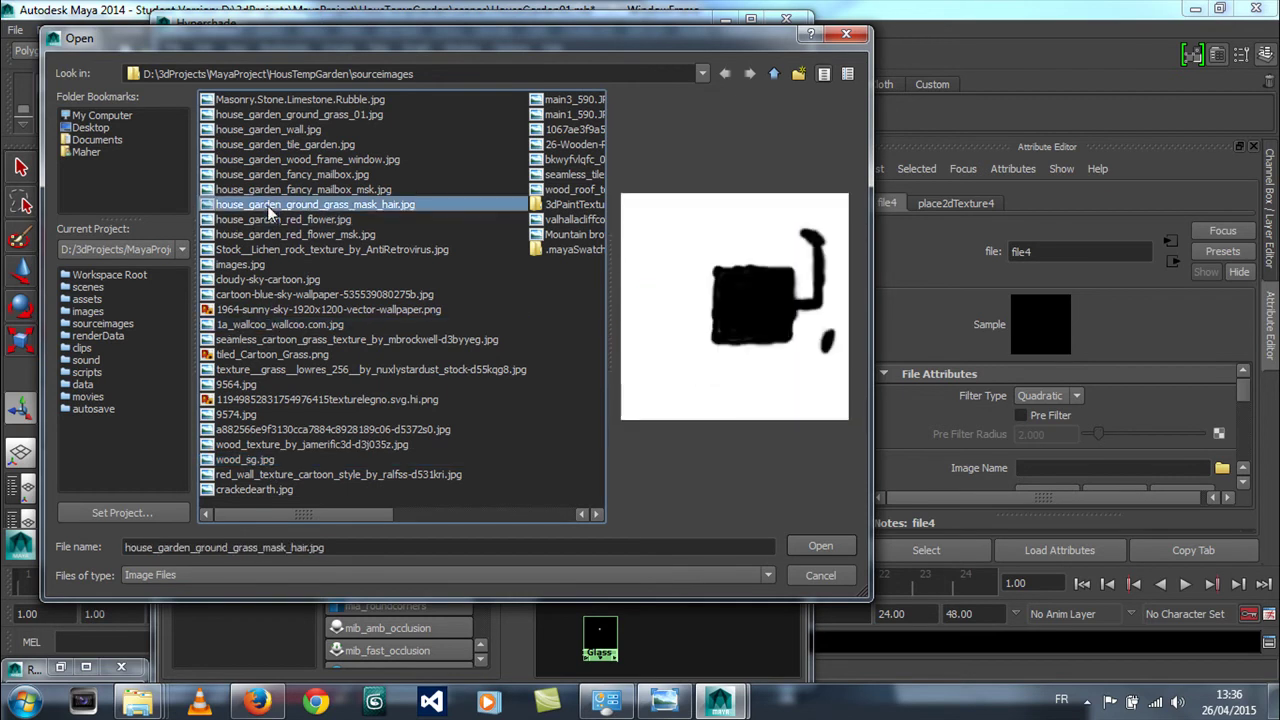
click(259, 235)
click(262, 189)
click(263, 175)
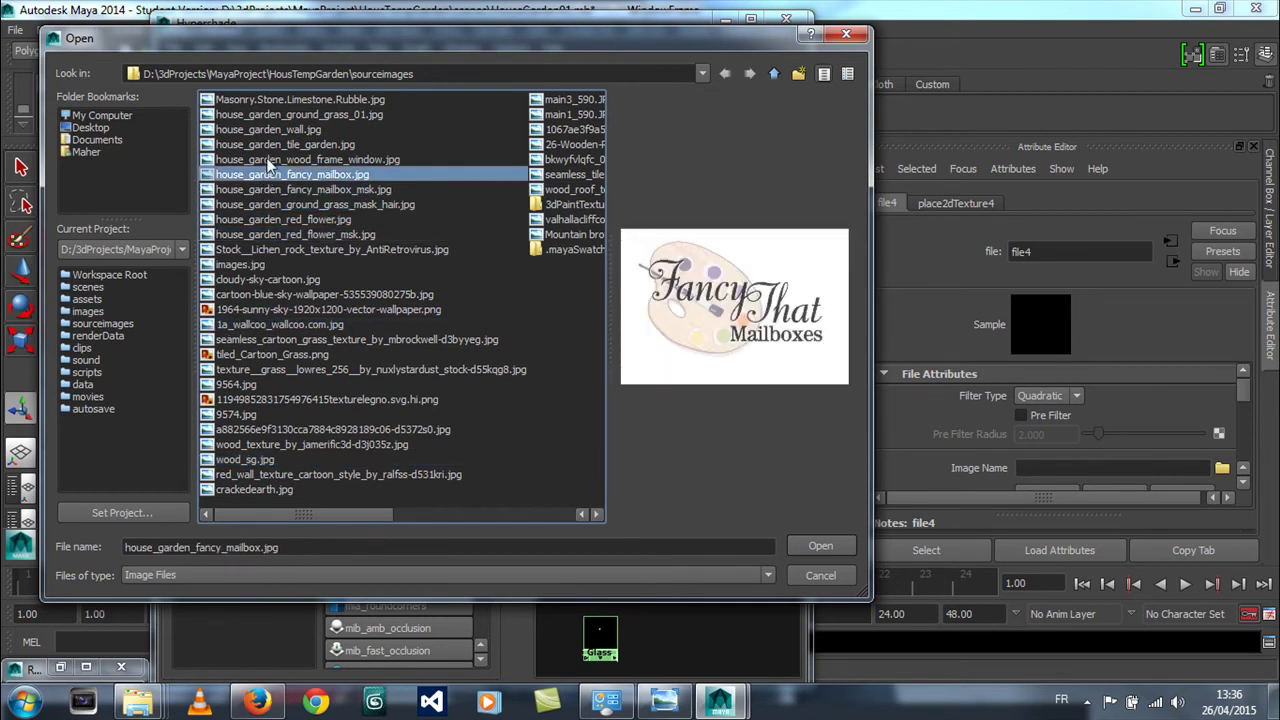
click(268, 160)
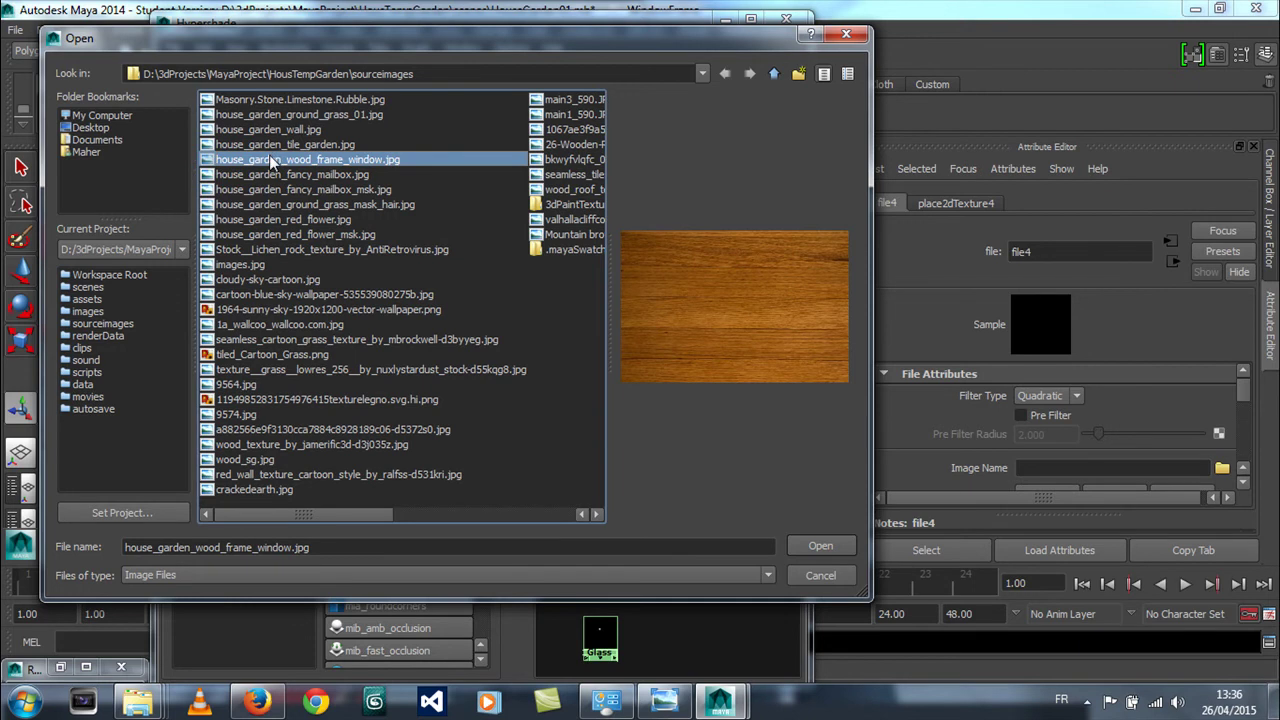
double_click(271, 157)
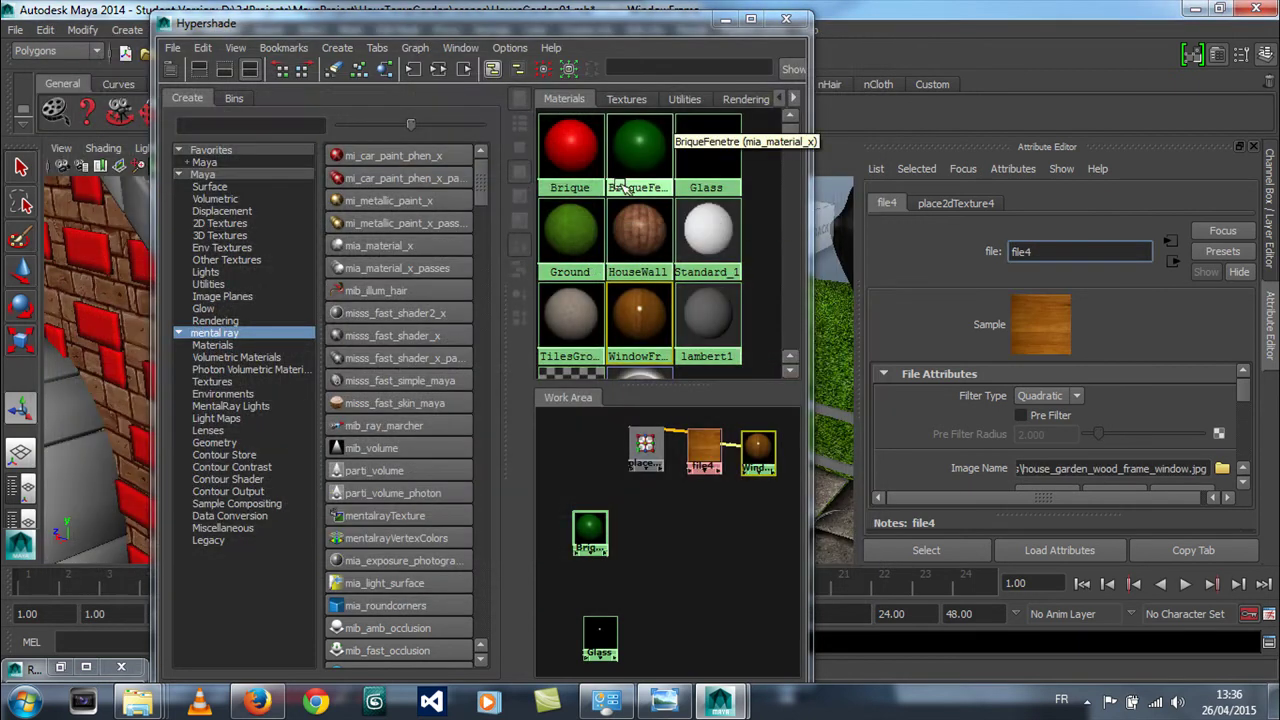
Assign the WindowFrame material to the outer frames of both rectangular windows on the side wall, then deselect them
drag(559, 24, 870, 58)
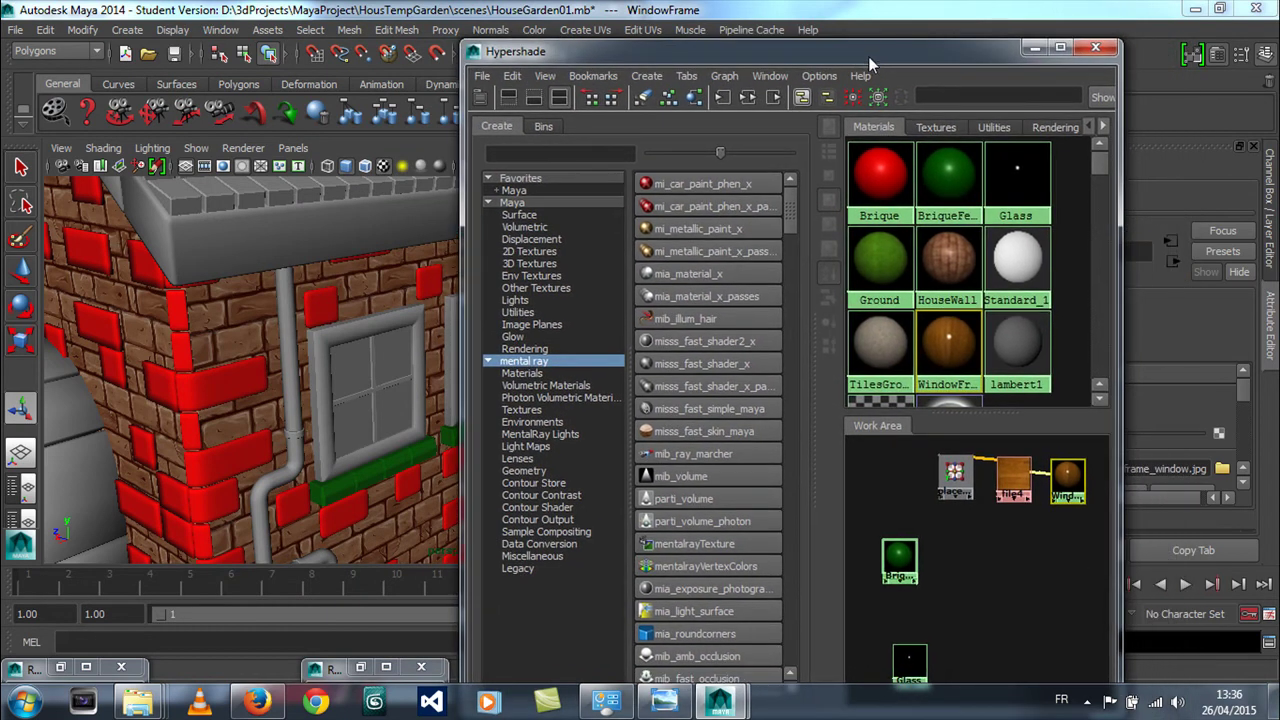
click(416, 328)
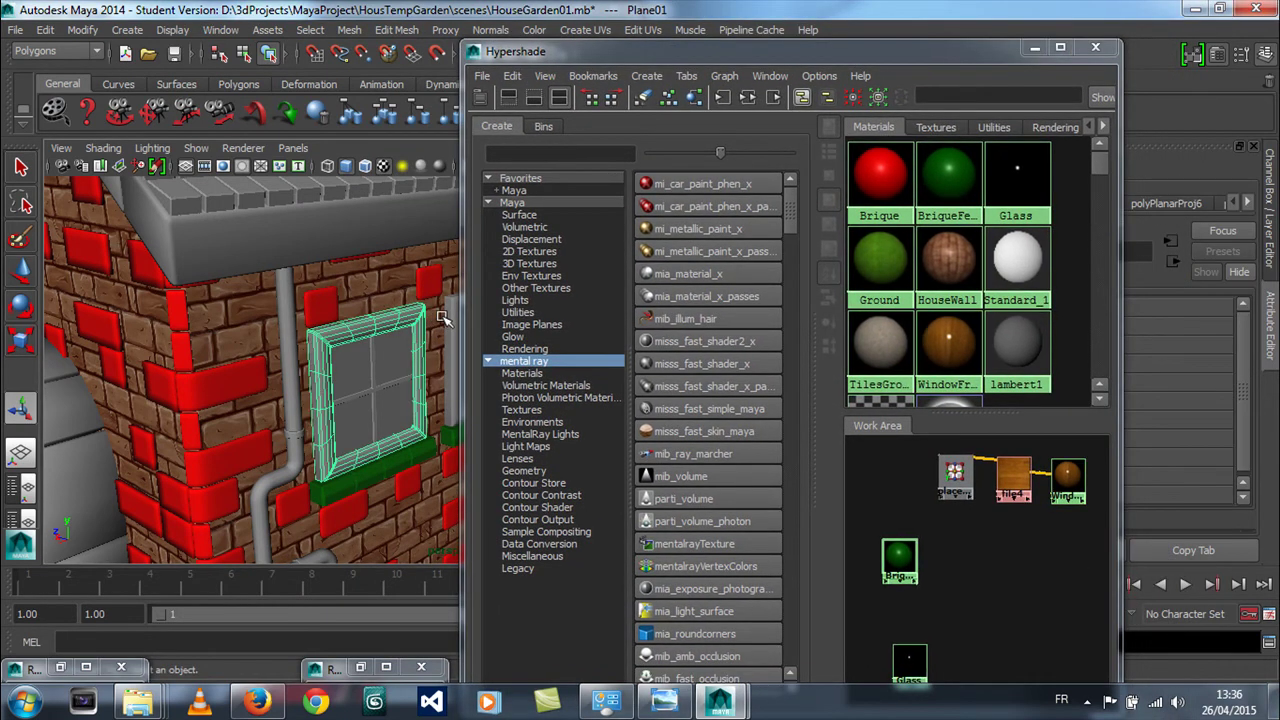
click(449, 318)
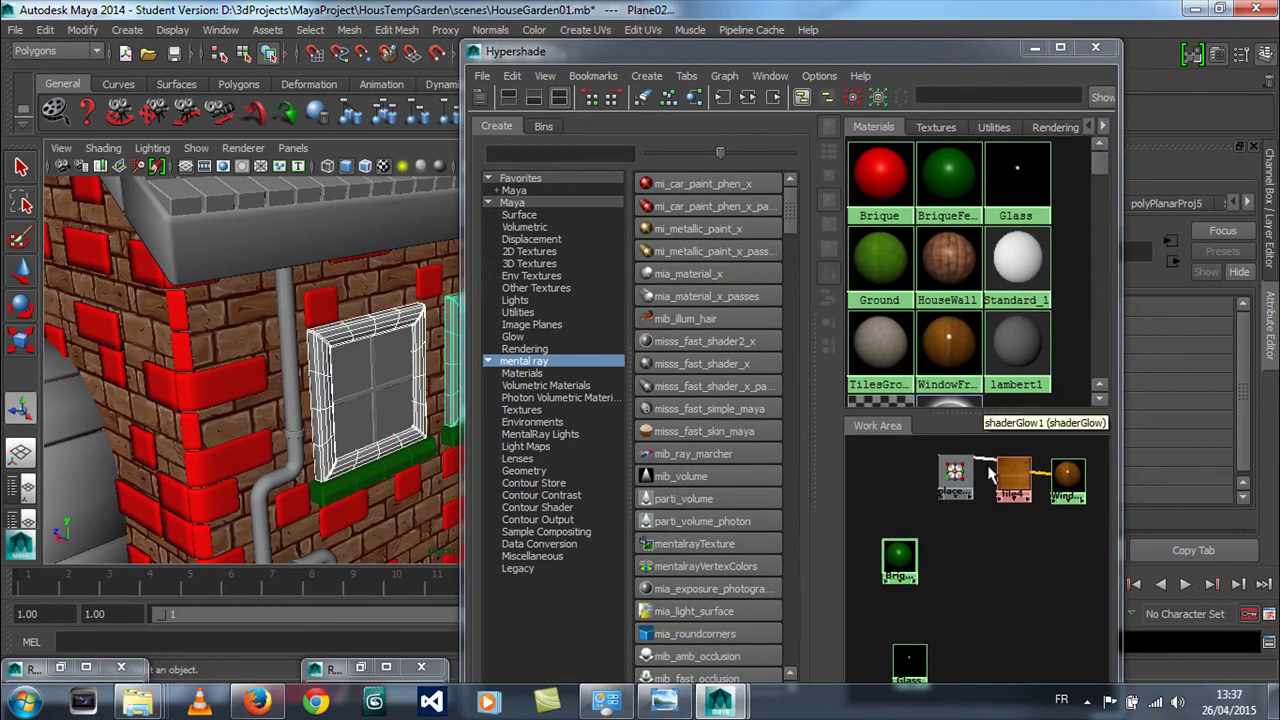
right_drag(1068, 478, 1060, 434)
click(213, 355)
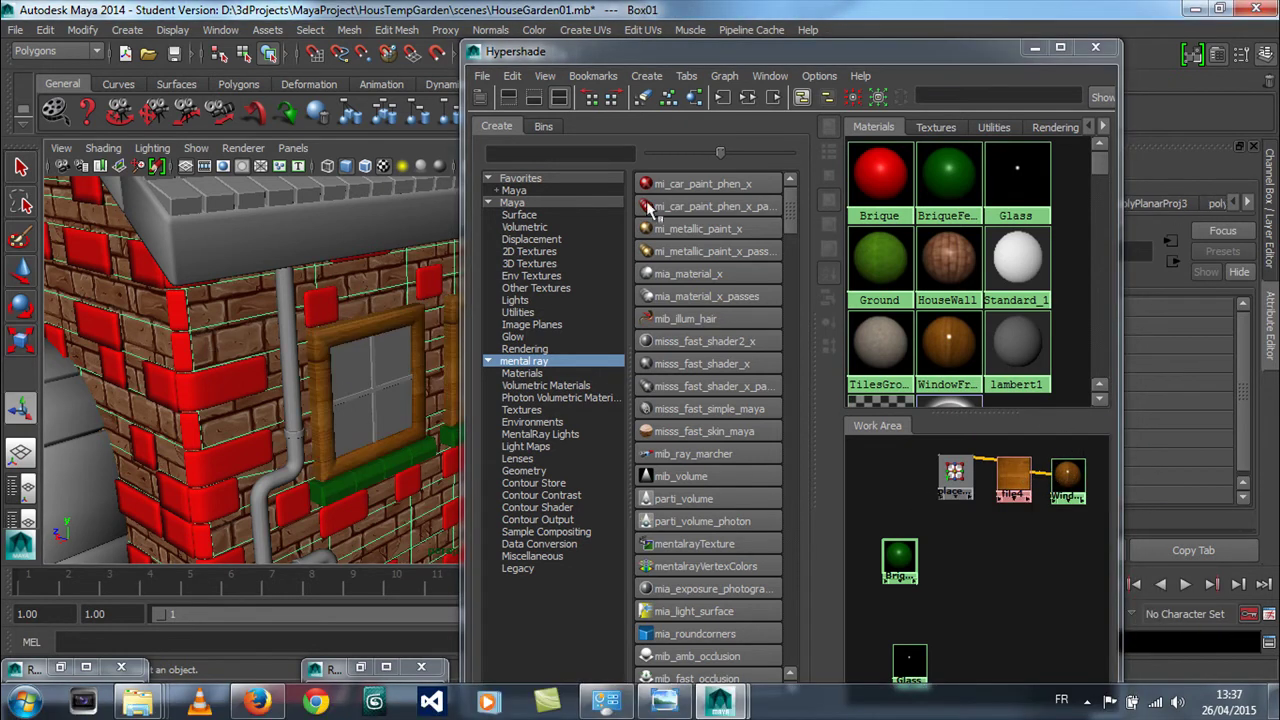
Assign the WindowFrame material to the crossbars of both rectangular side windows
drag(688, 55, 875, 55)
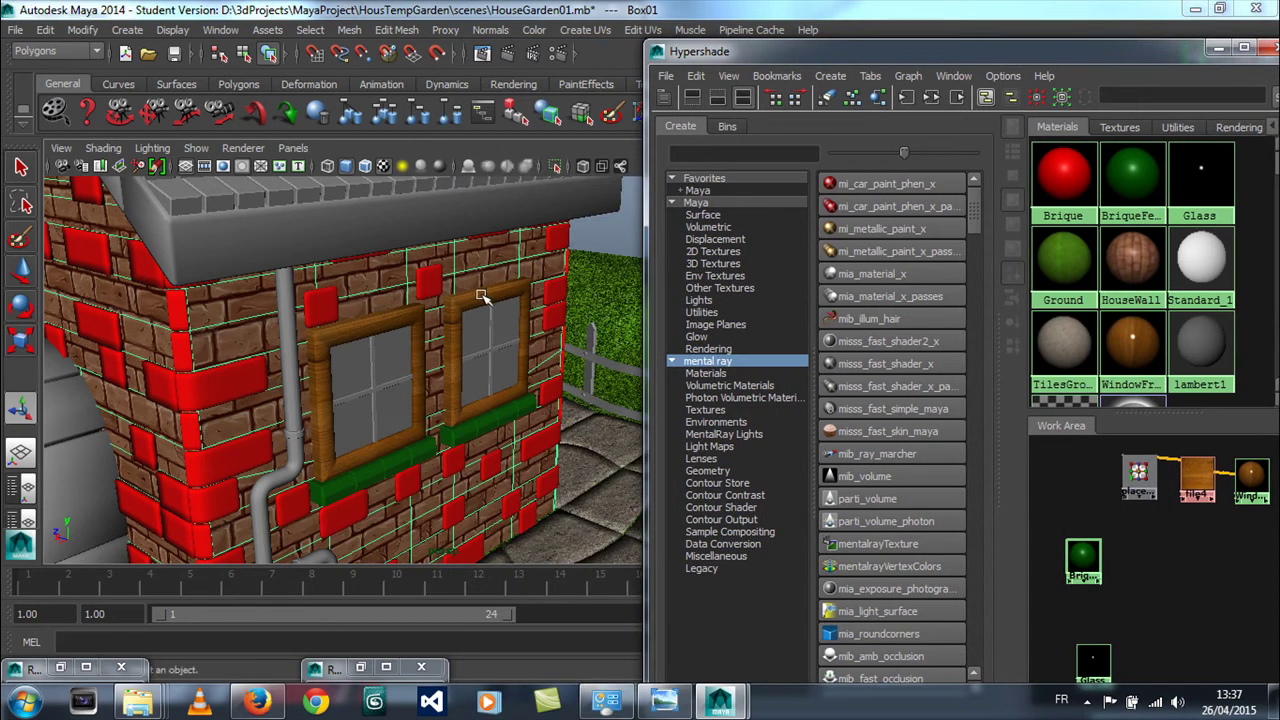
click(500, 352)
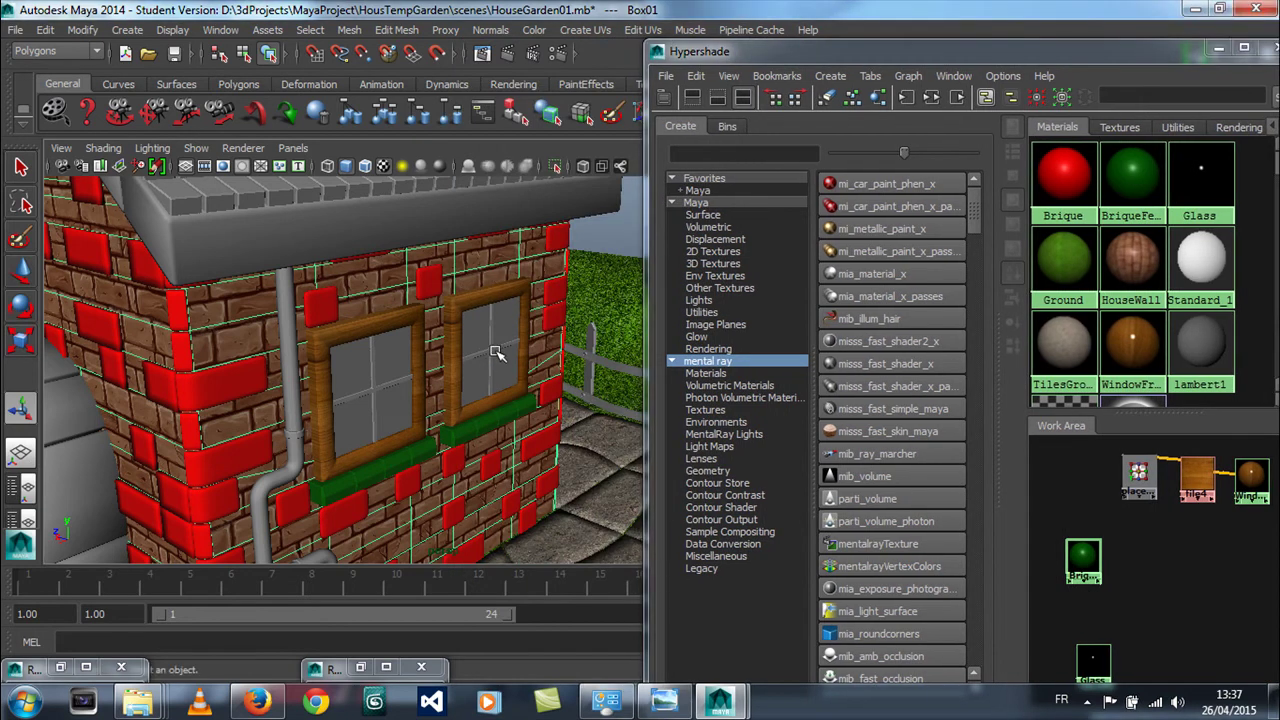
shift+click(385, 388)
right_drag(1232, 472, 1050, 440)
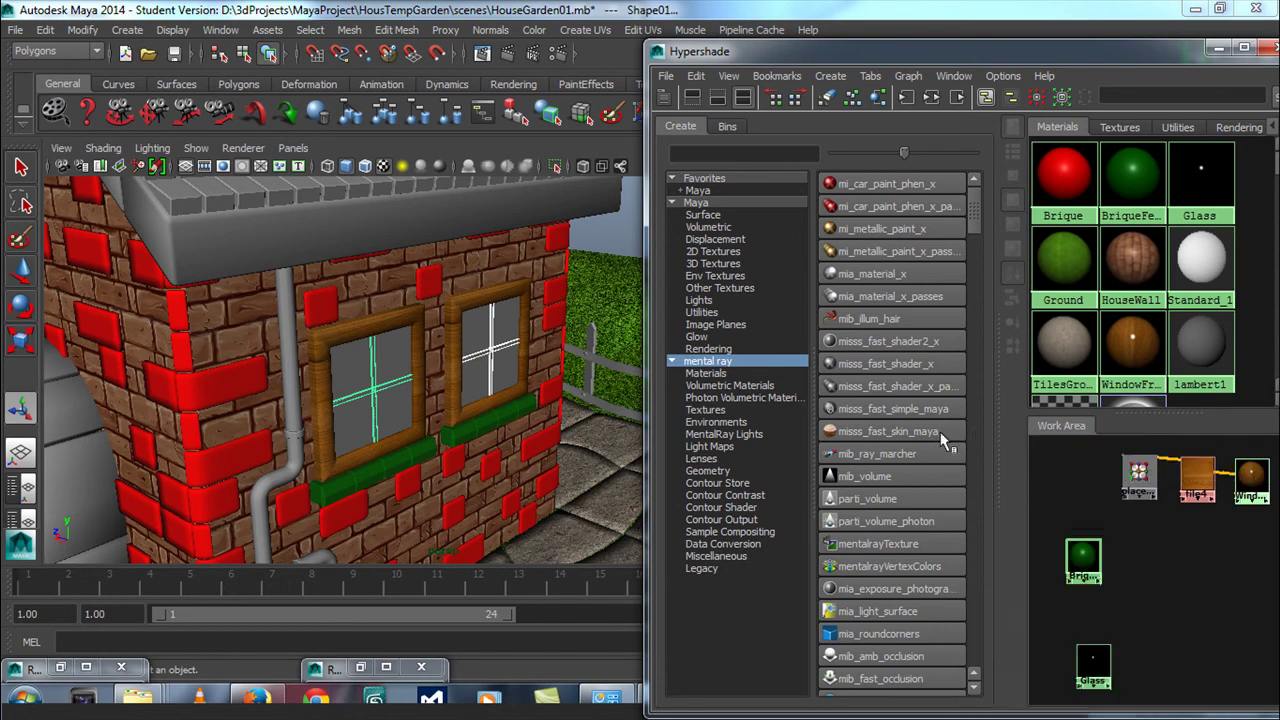
click(594, 388)
click(505, 350)
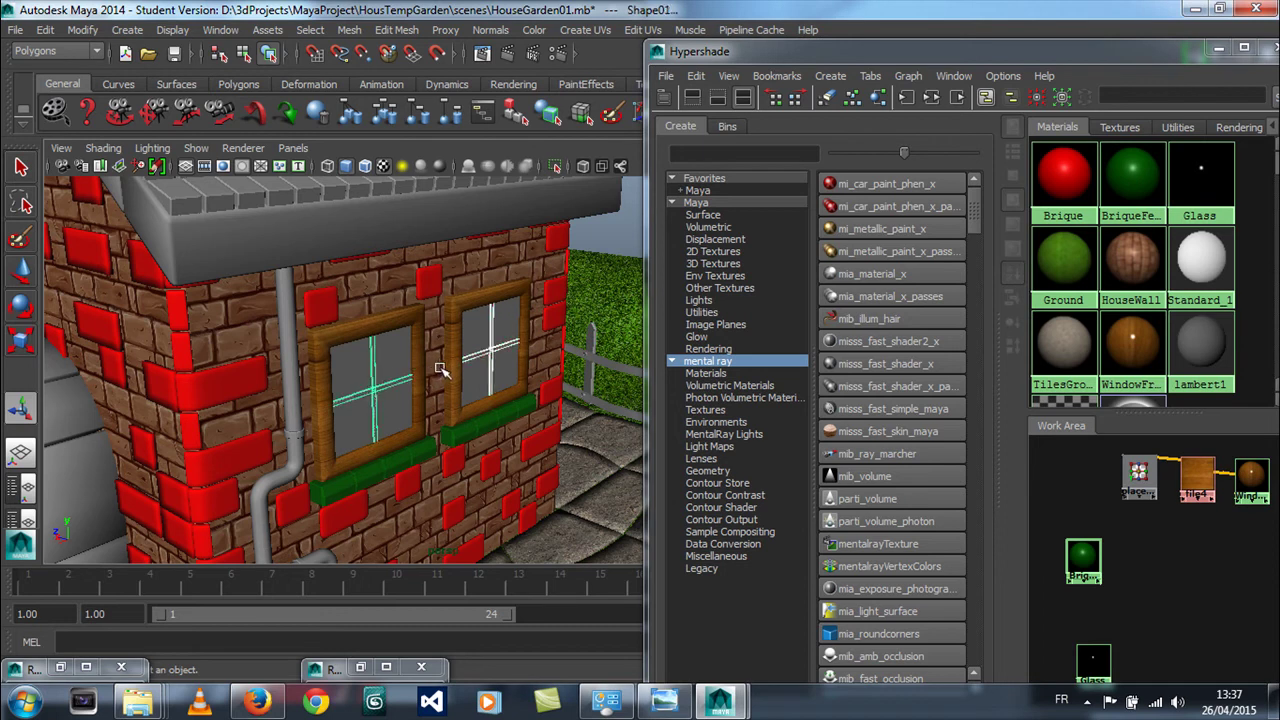
Apply planar UV mapping from the Z axis, fitted to the bounding box, to the crossbars of the window beside the drainpipe
click(367, 393)
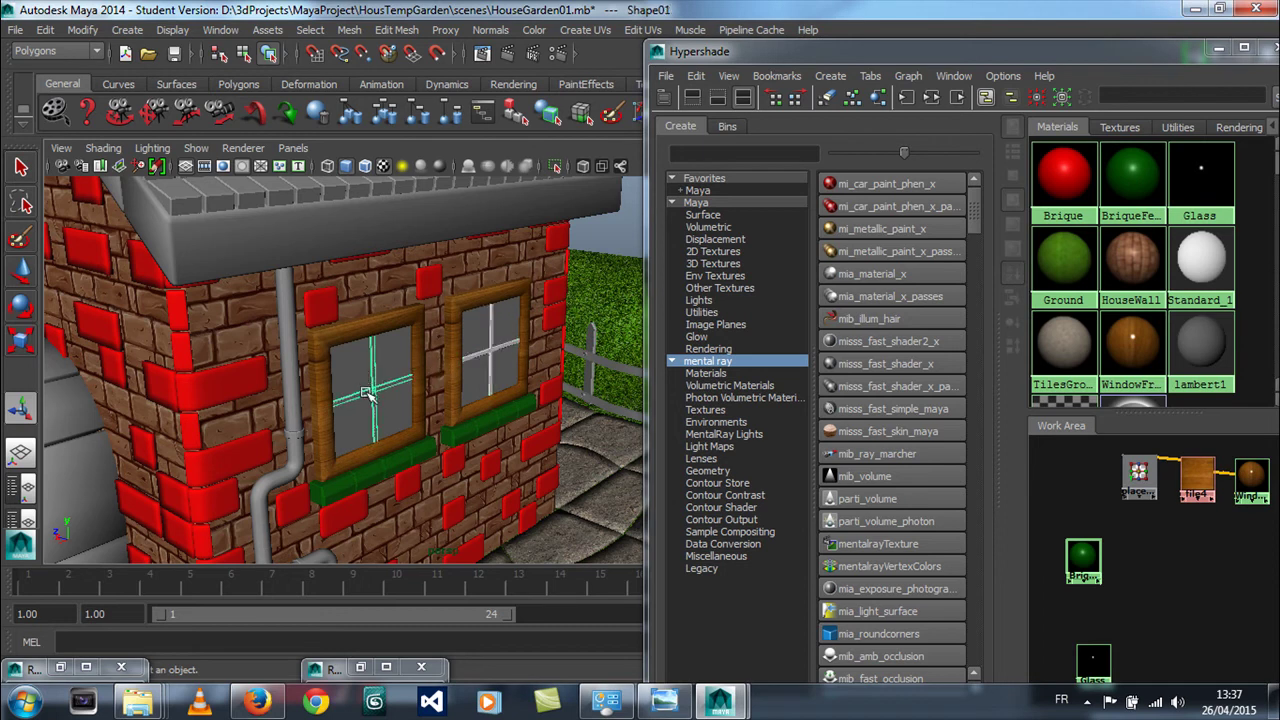
click(585, 29)
click(751, 58)
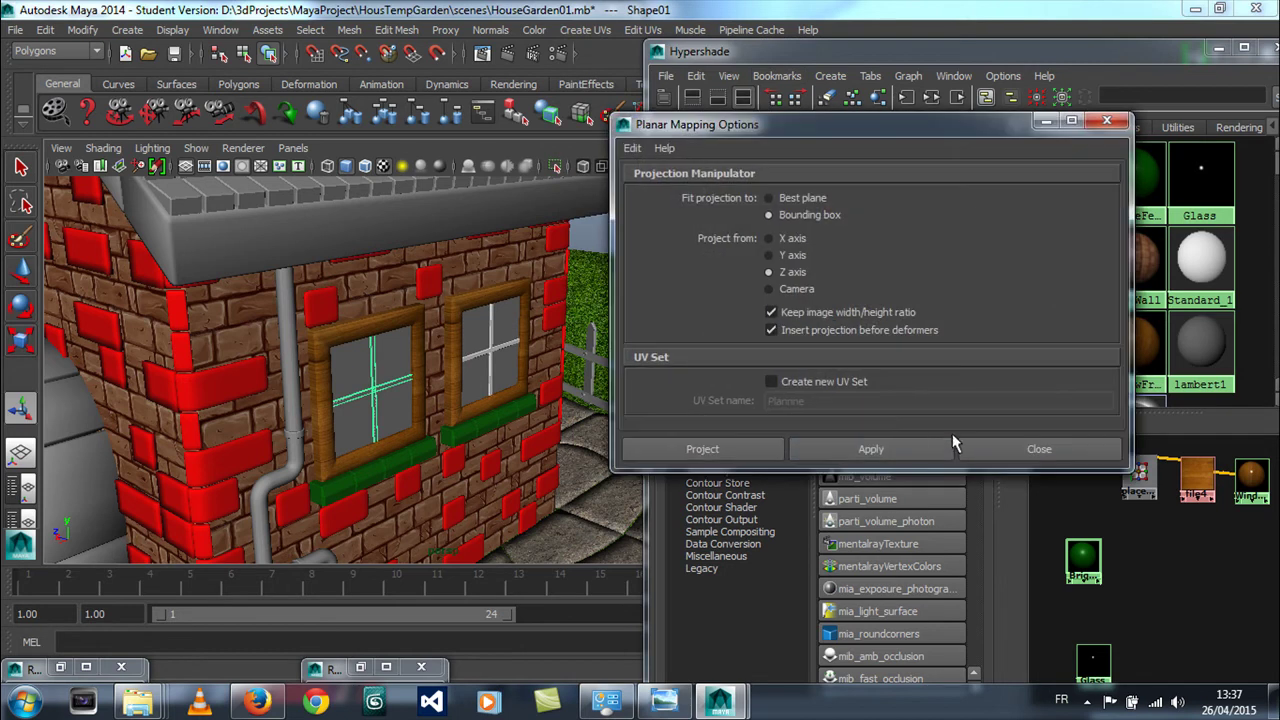
click(890, 443)
click(1039, 449)
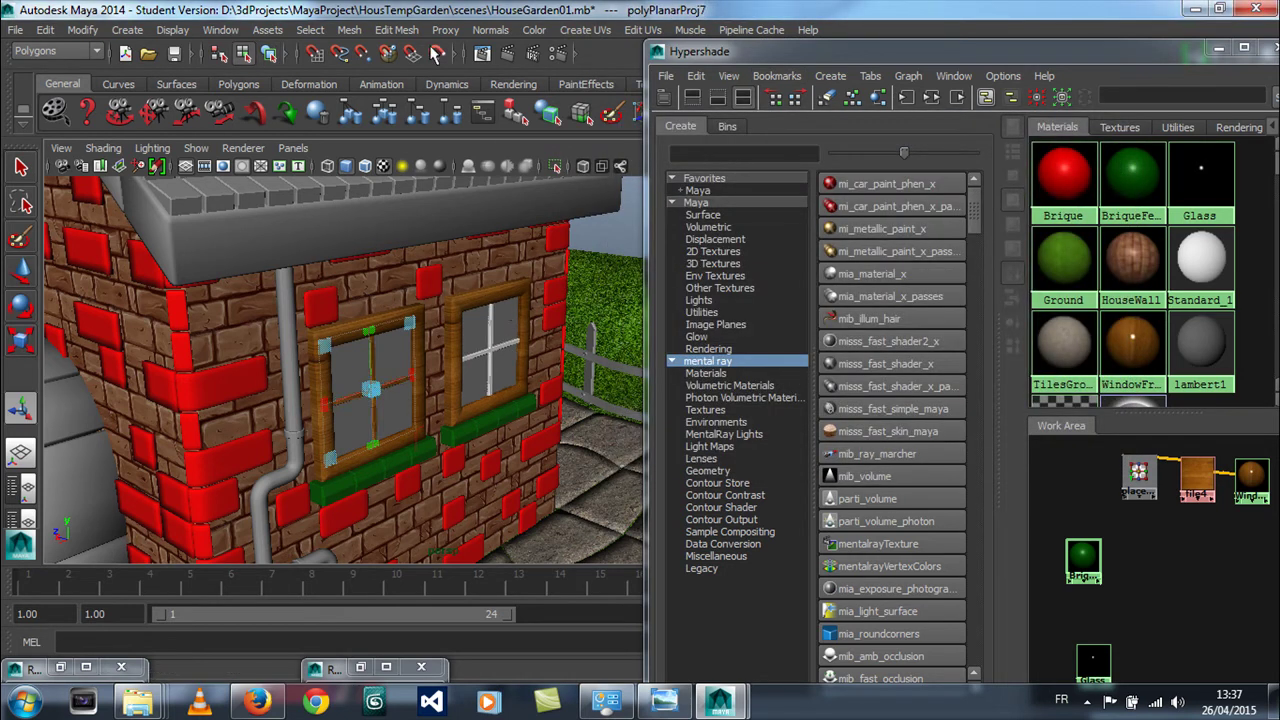
Apply the same Z-axis planar UV mapping to the crossbars of the side window farther from the drainpipe and return to object selection
click(505, 350)
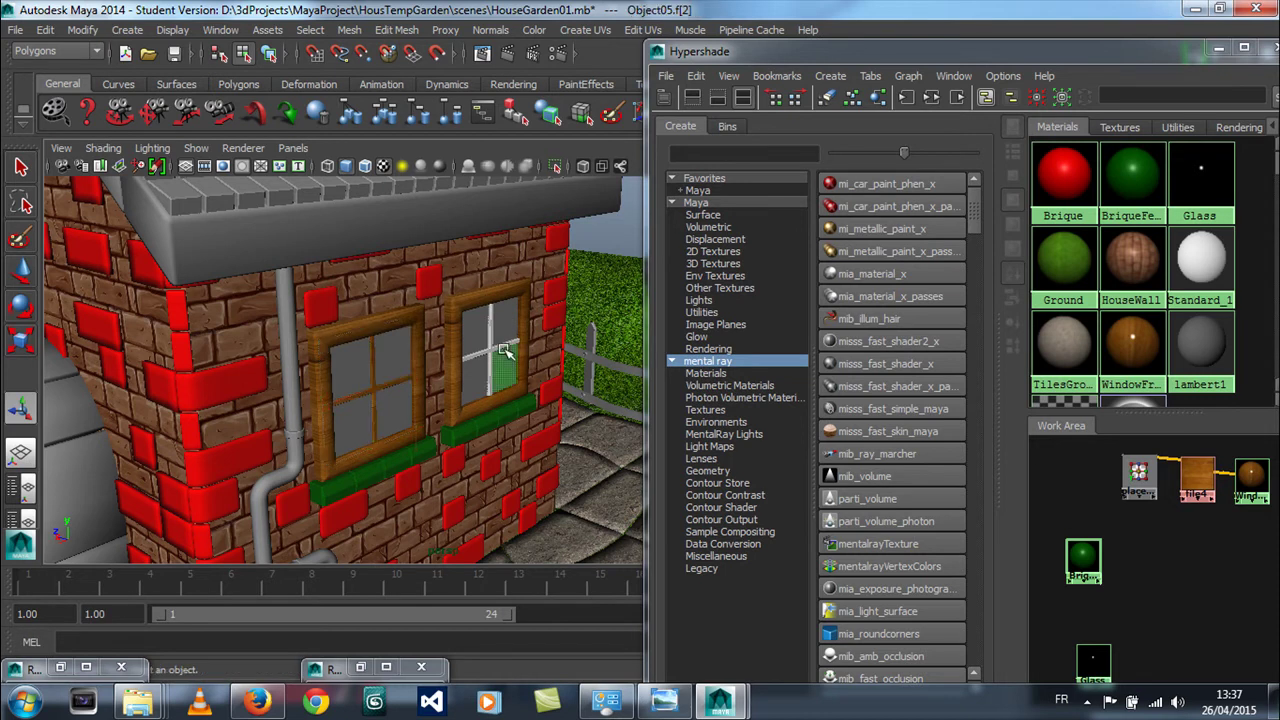
right_drag(505, 350, 512, 300)
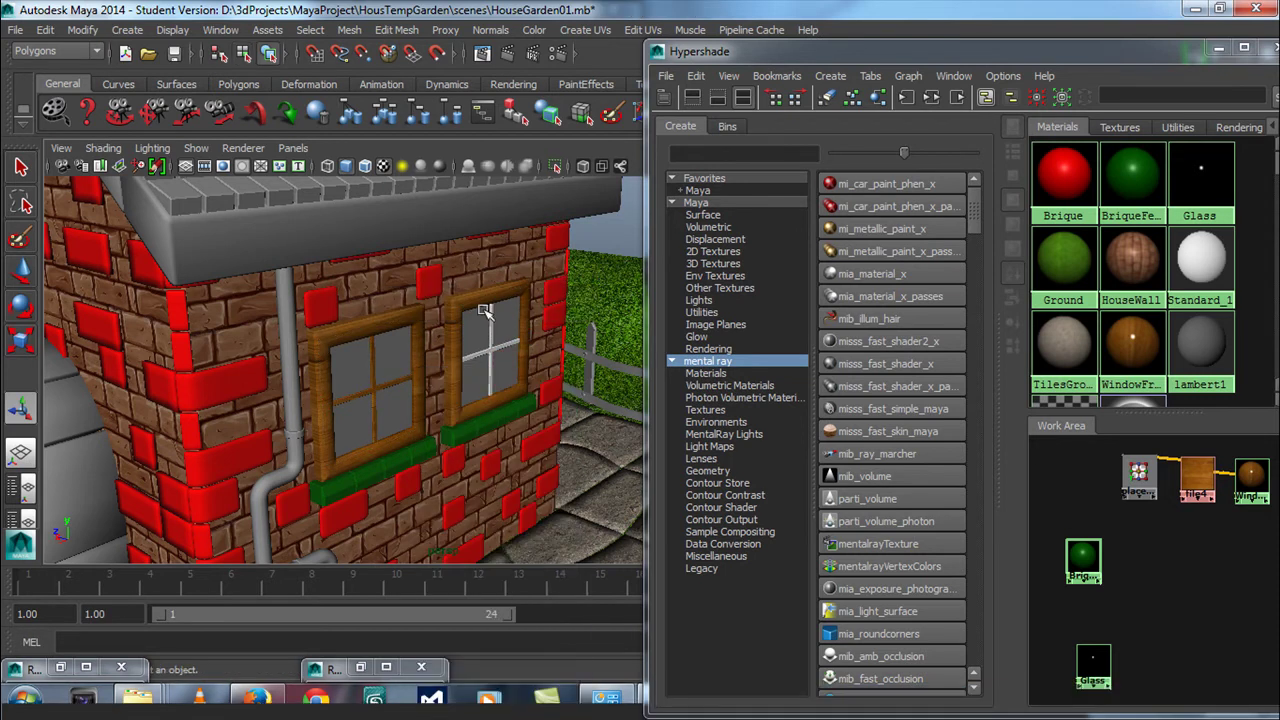
click(490, 352)
click(585, 29)
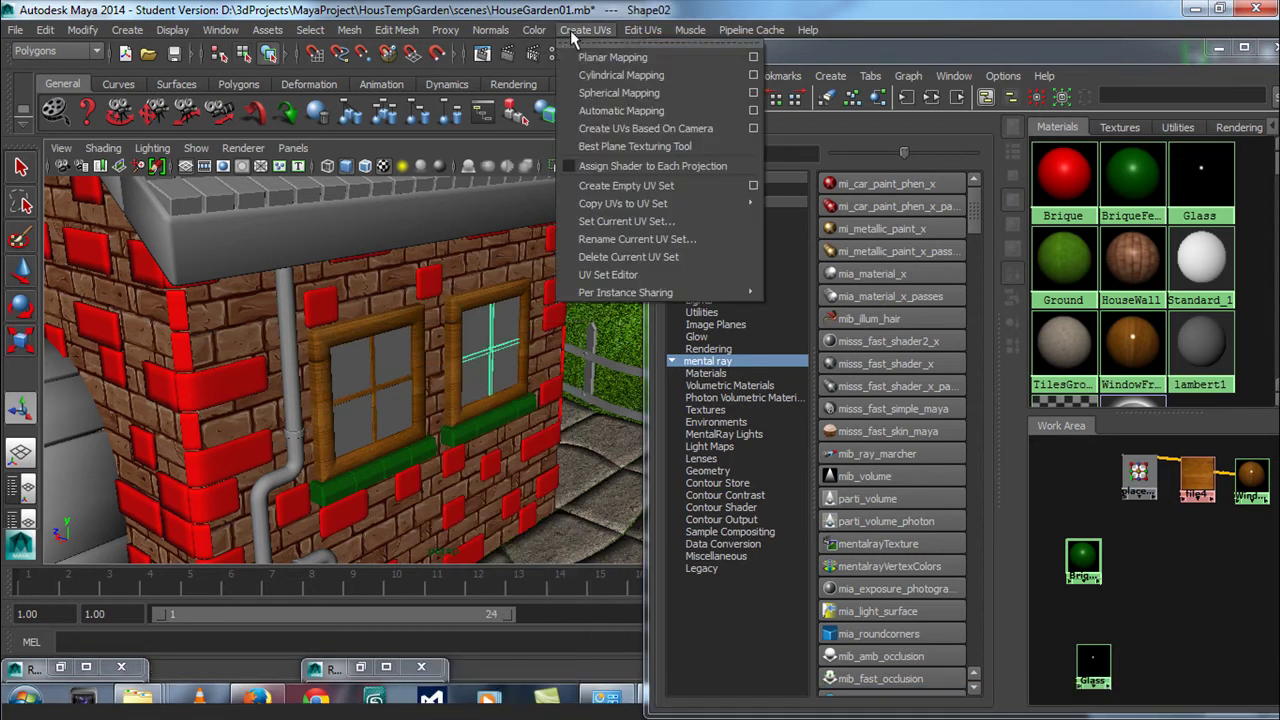
click(754, 58)
click(894, 451)
click(1040, 449)
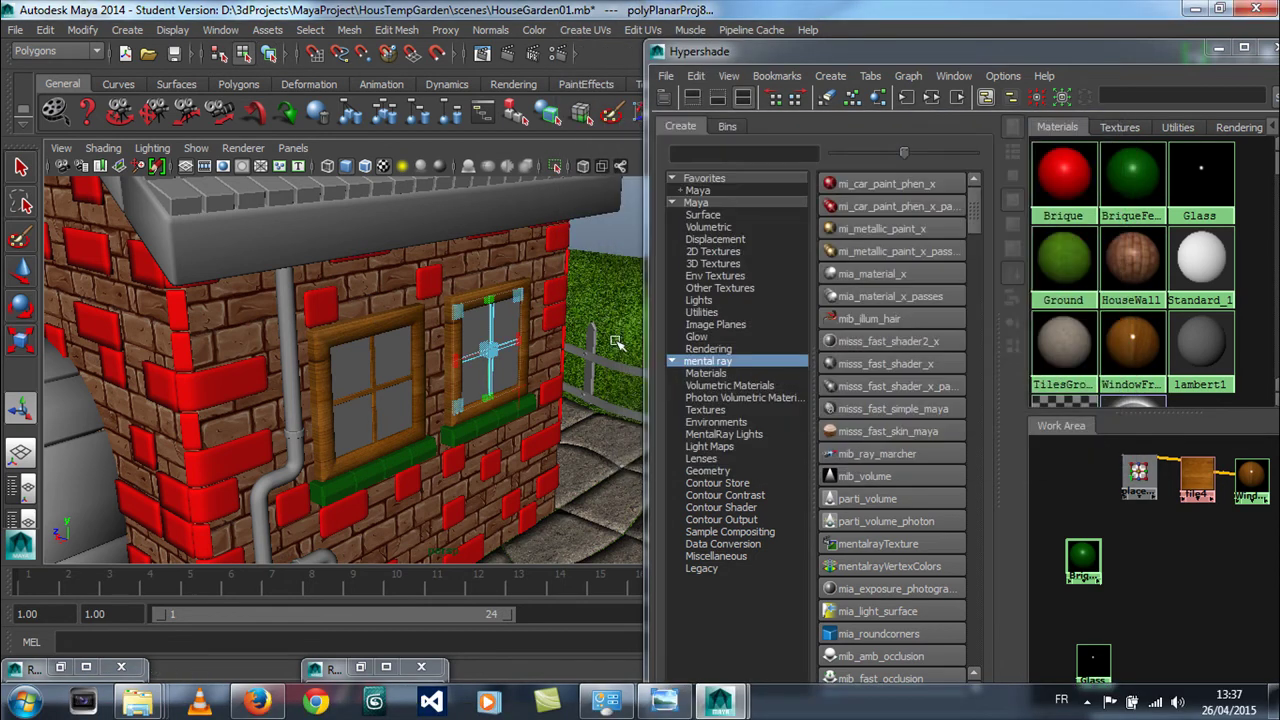
right_drag(533, 292, 580, 282)
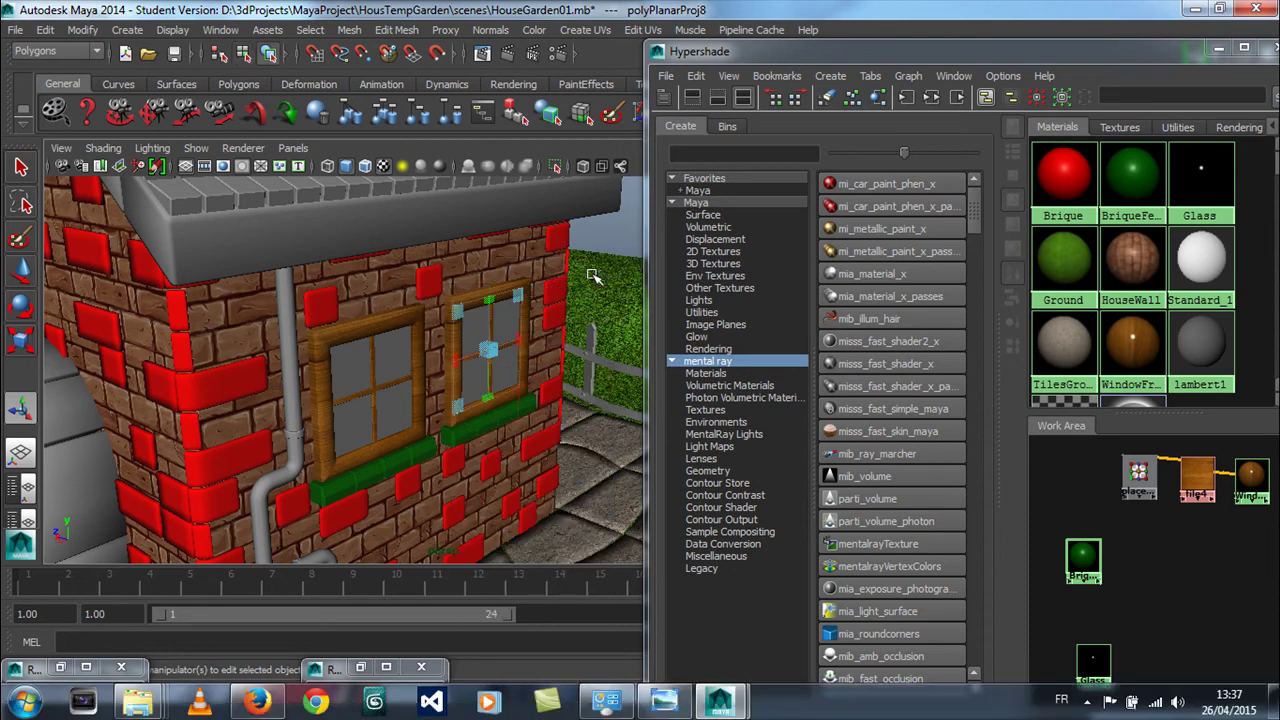
click(589, 333)
Select the flat disc inside the round gable window's green brick ring and isolate it in the perspective view
scroll(467, 395, down, 4)
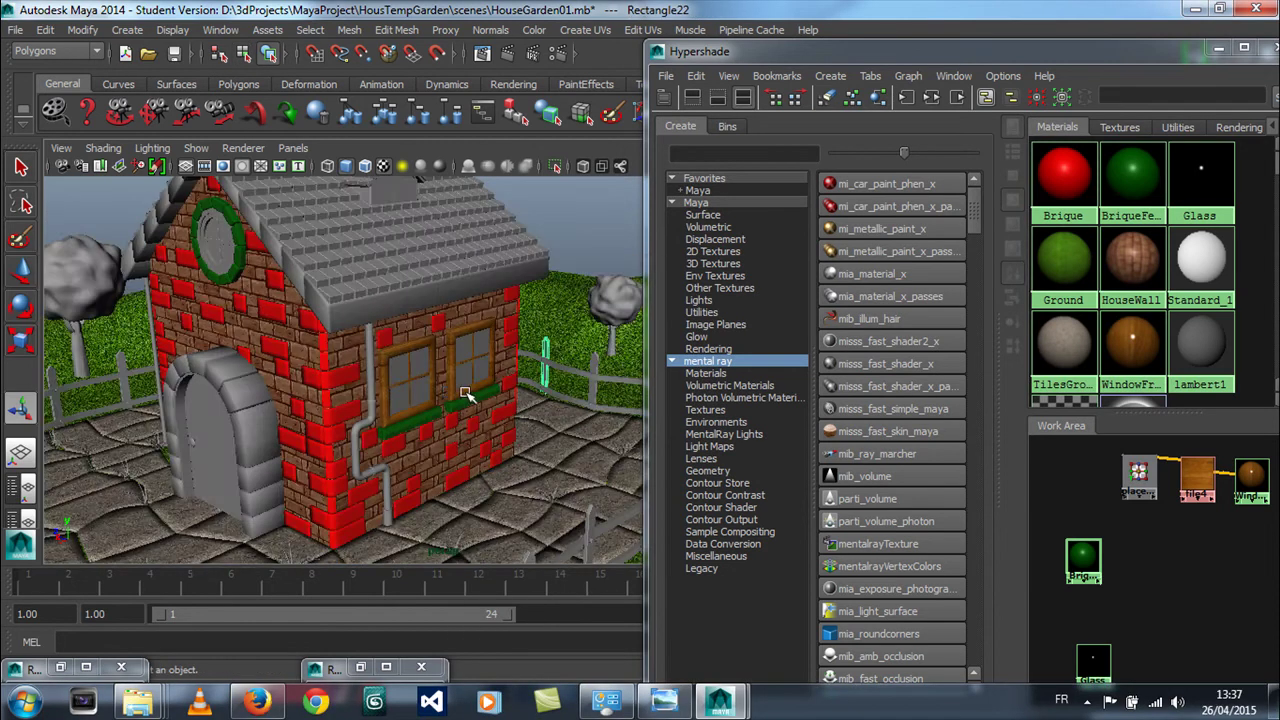
click(220, 244)
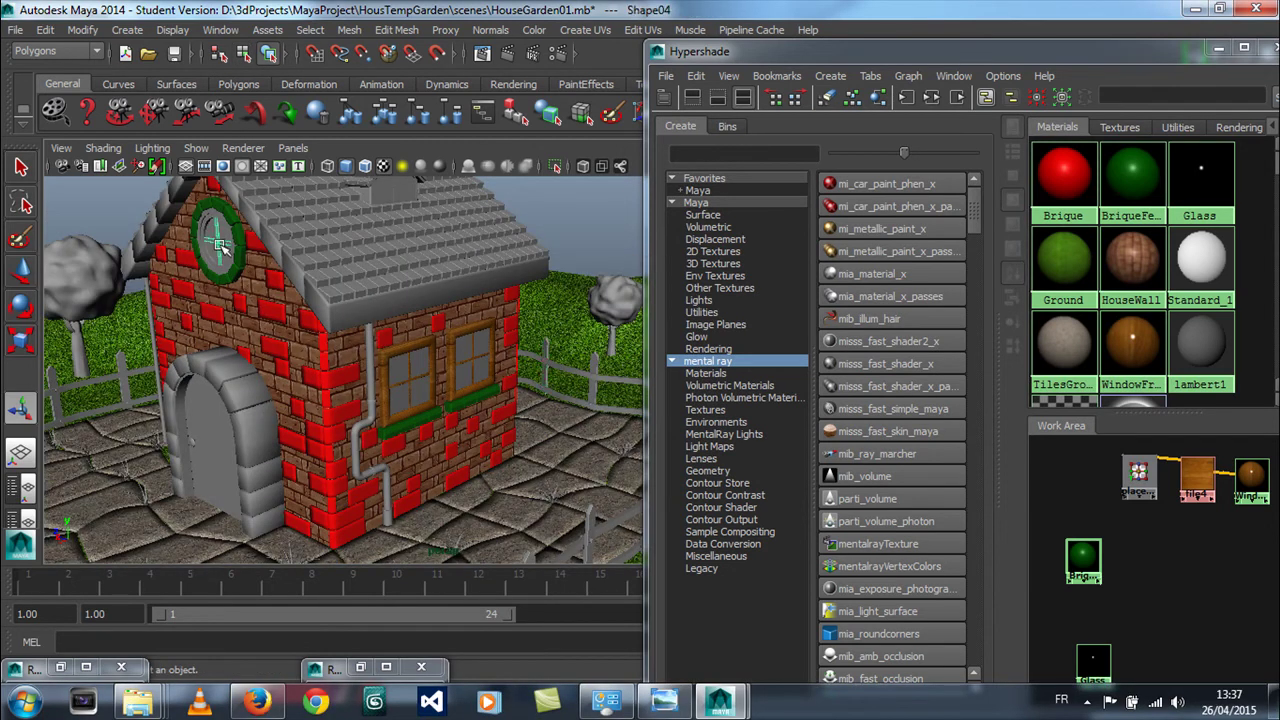
drag(165, 252, 276, 273)
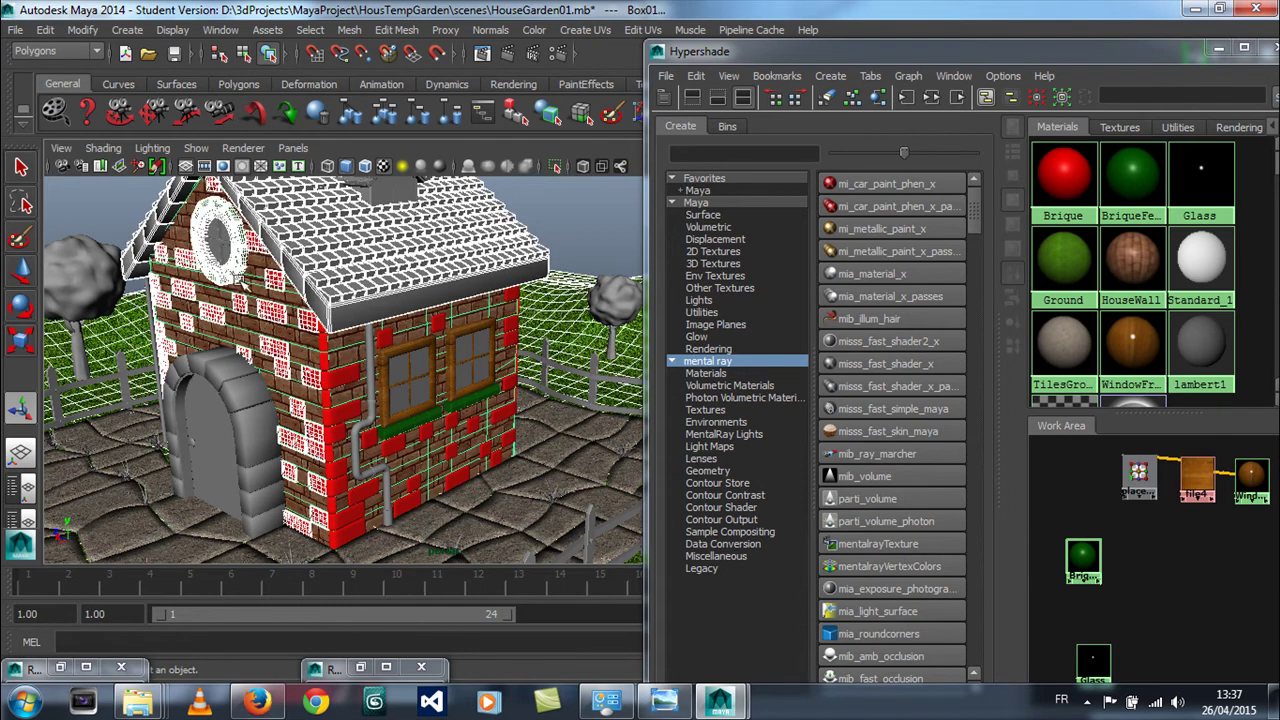
click(228, 262)
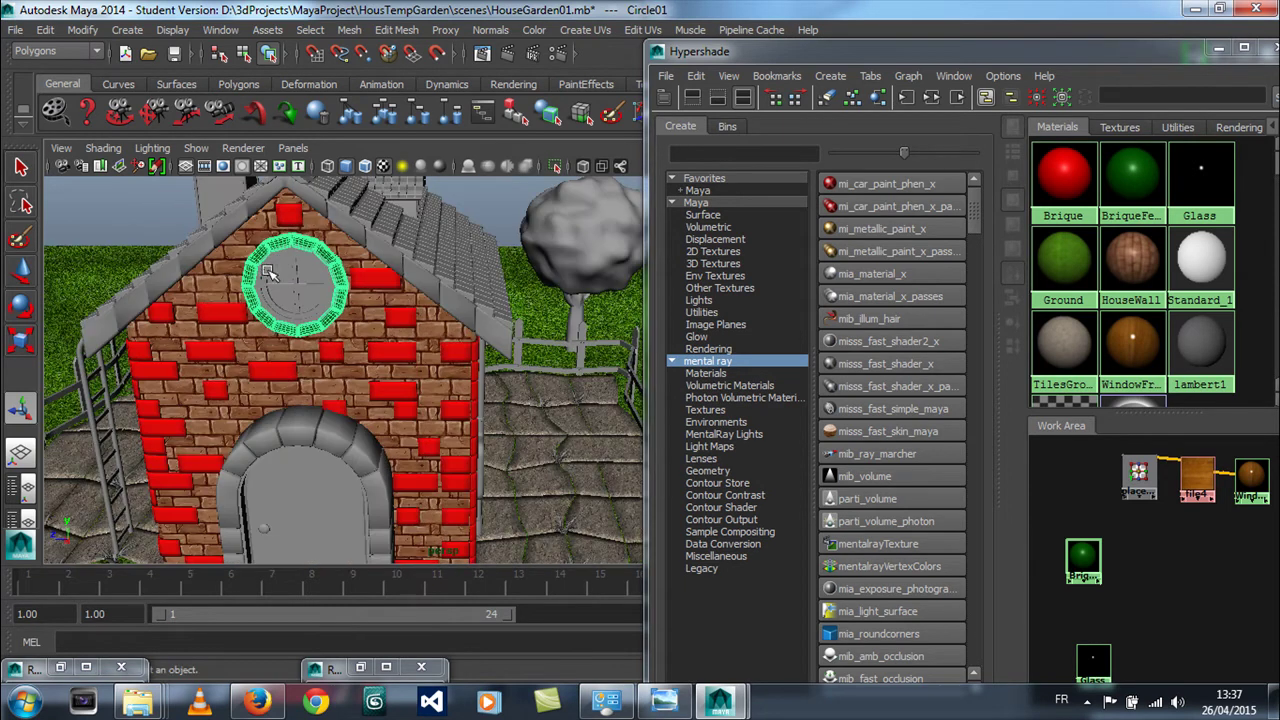
shift+right_drag(275, 345, 360, 314)
alt+middle_drag(218, 285, 366, 333)
alt+right_drag(366, 333, 408, 288)
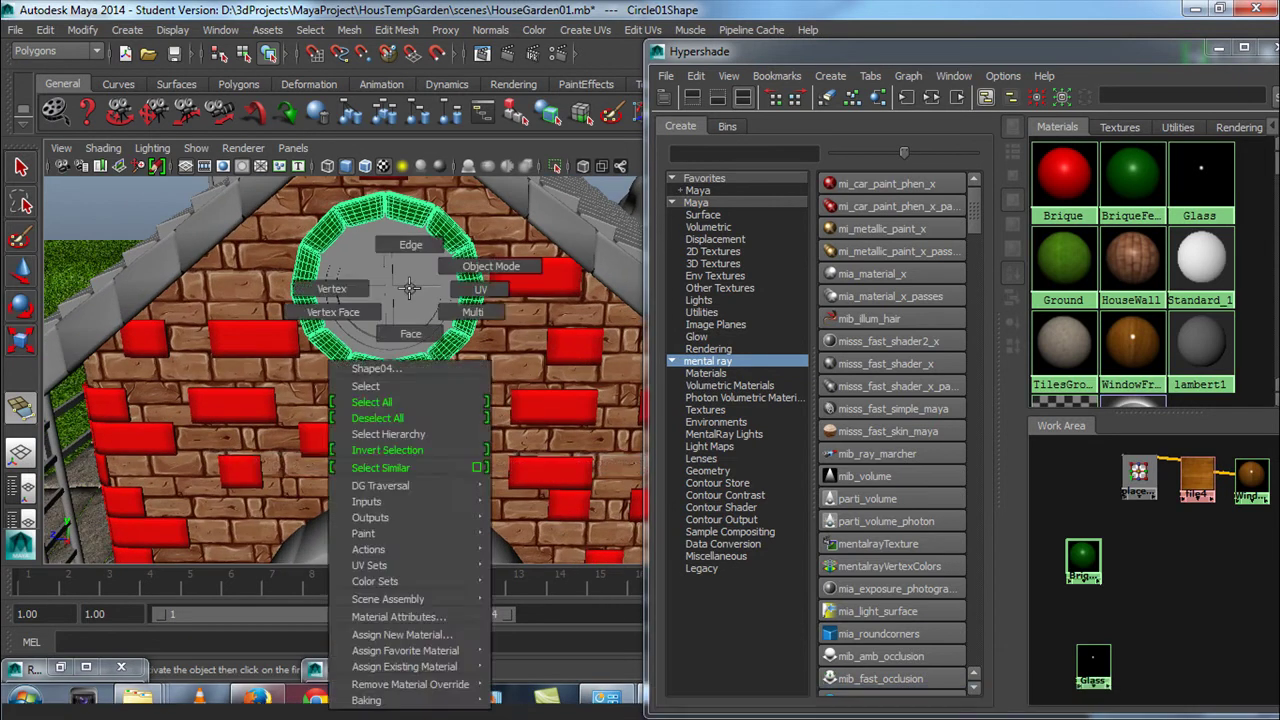
key(q)
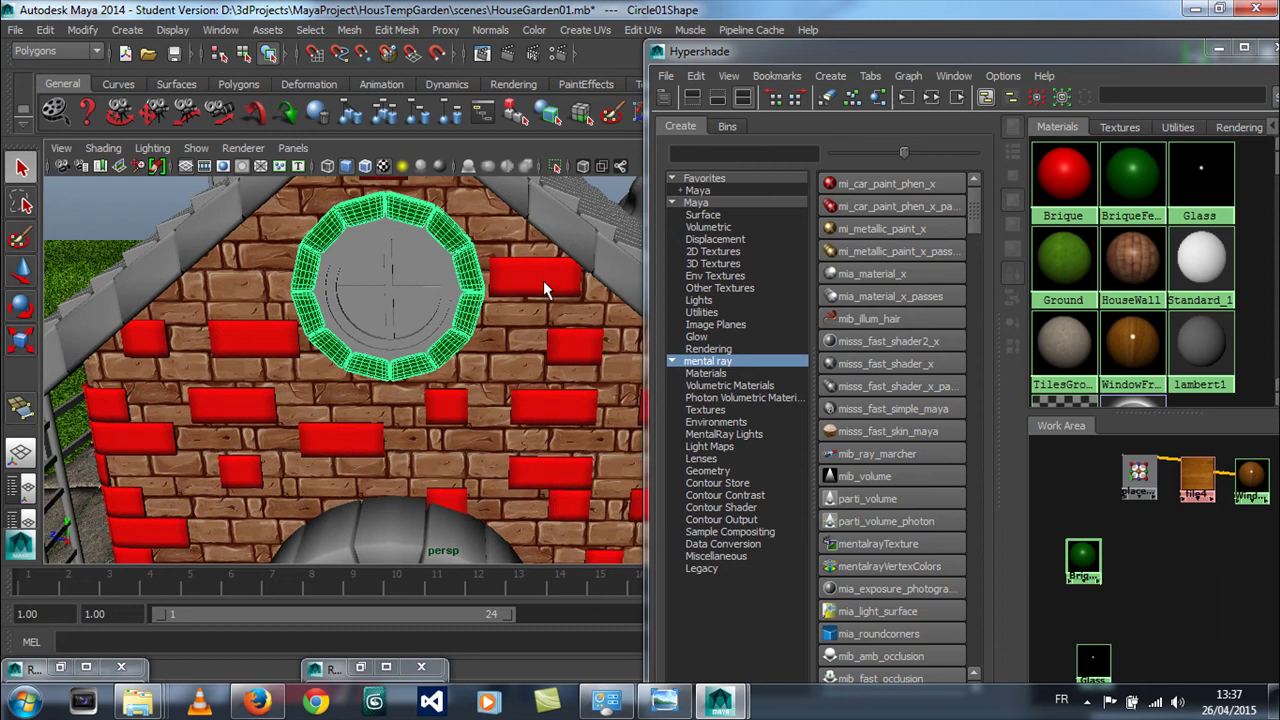
click(398, 294)
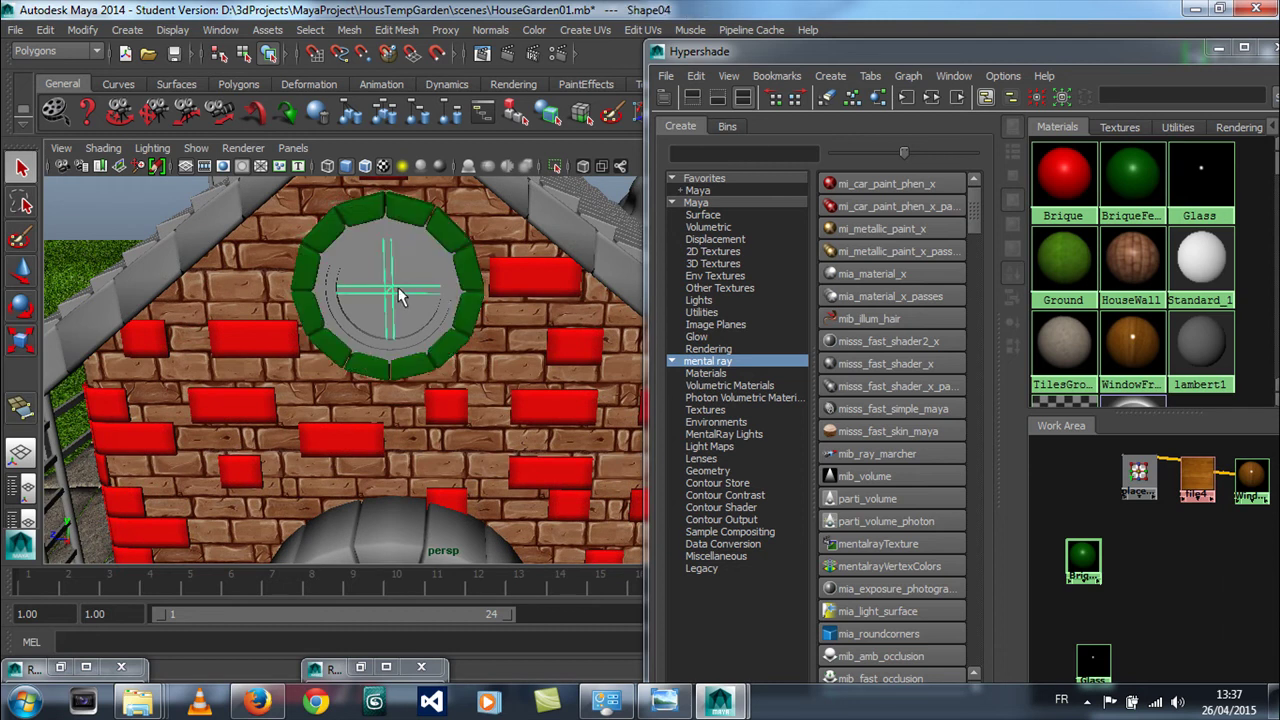
click(405, 275)
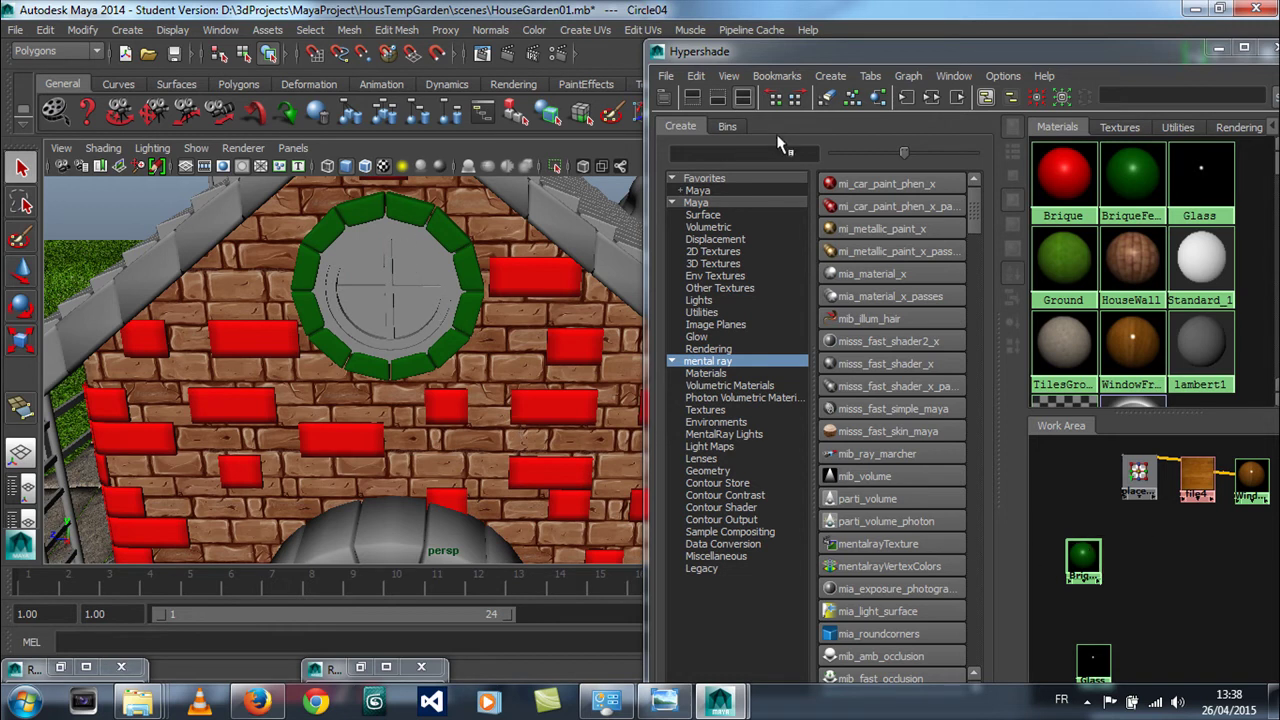
click(555, 166)
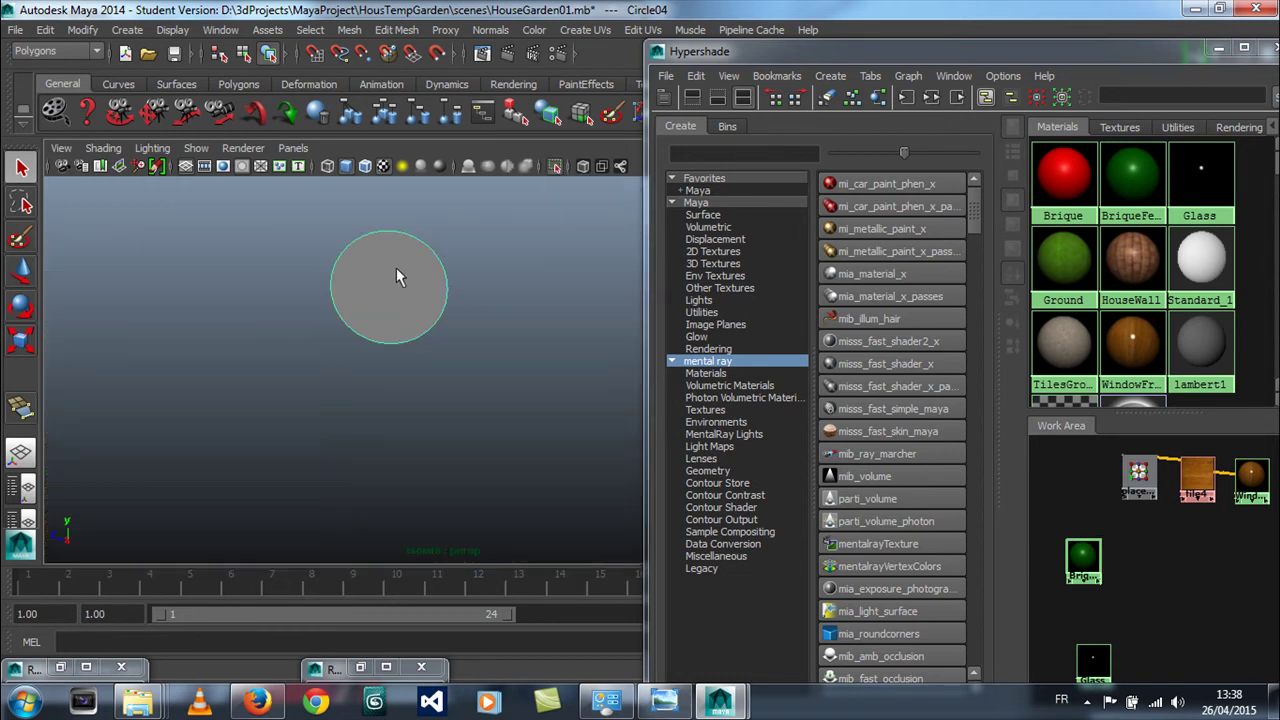
Extrude the round gable window's disc with 1 division, pulling the face out slightly to give it a thin thickness
click(396, 29)
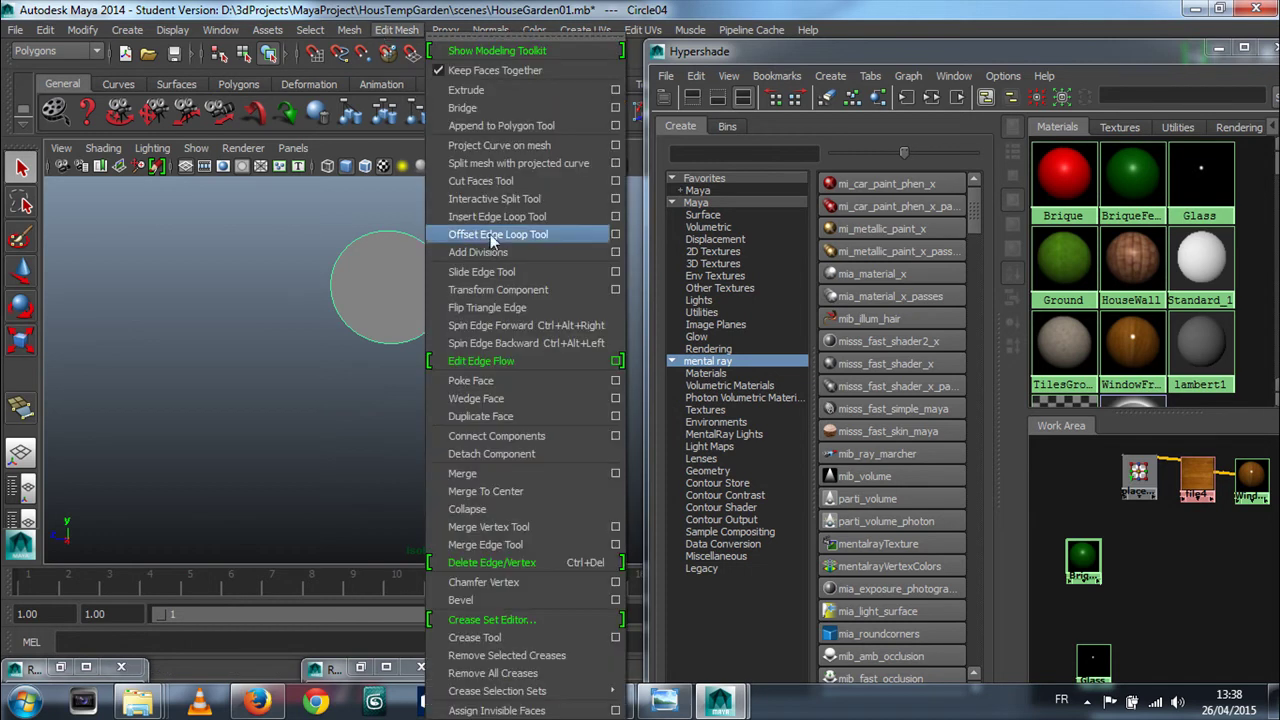
click(615, 89)
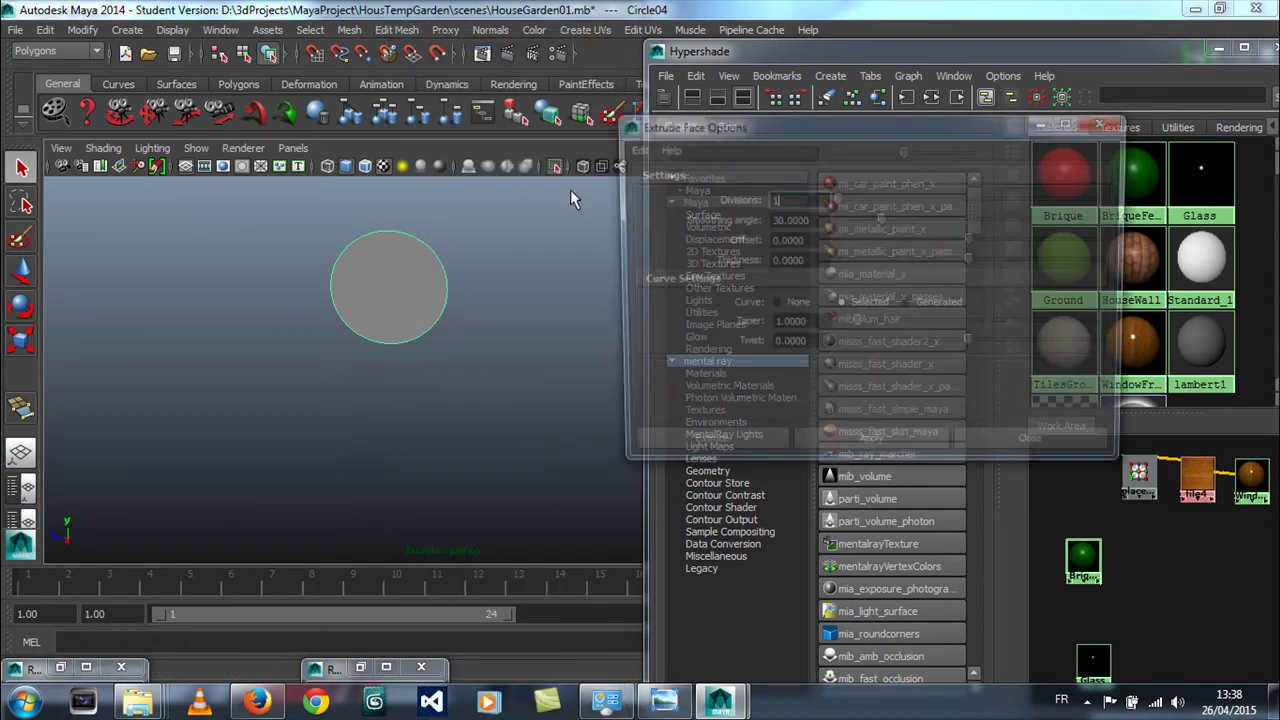
alt+drag(505, 305, 392, 320)
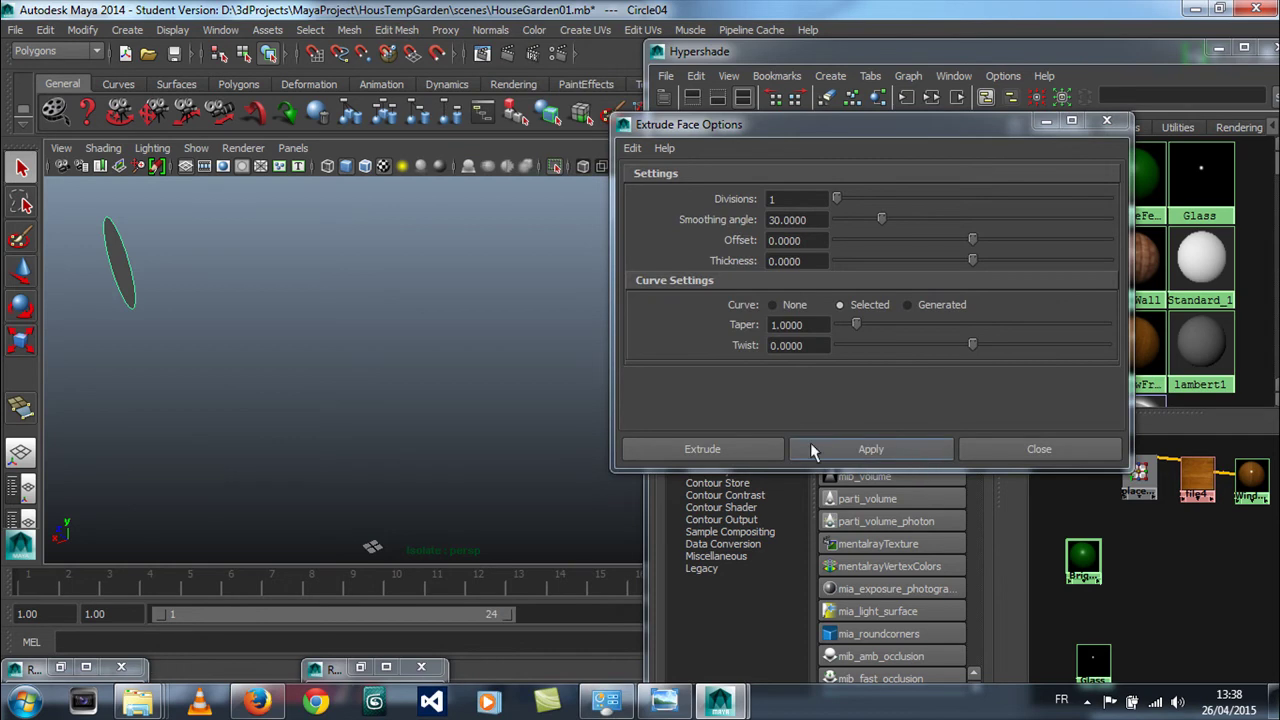
click(825, 448)
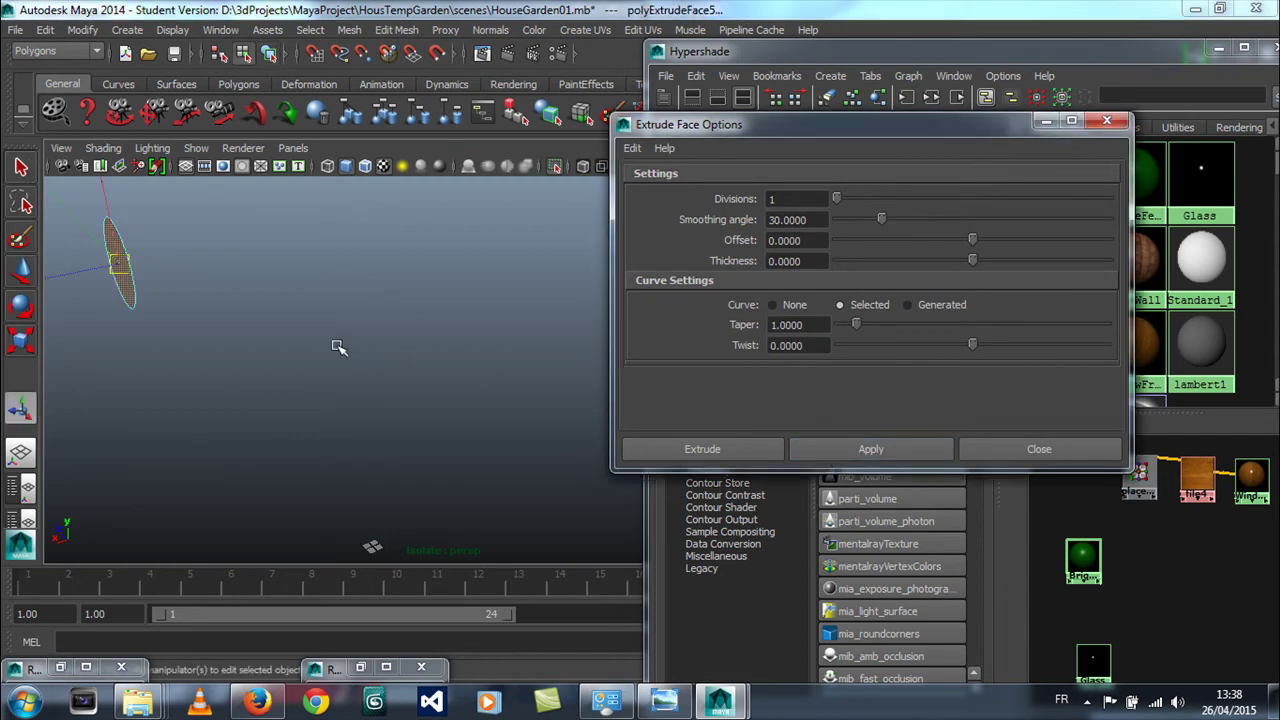
drag(83, 274, 76, 275)
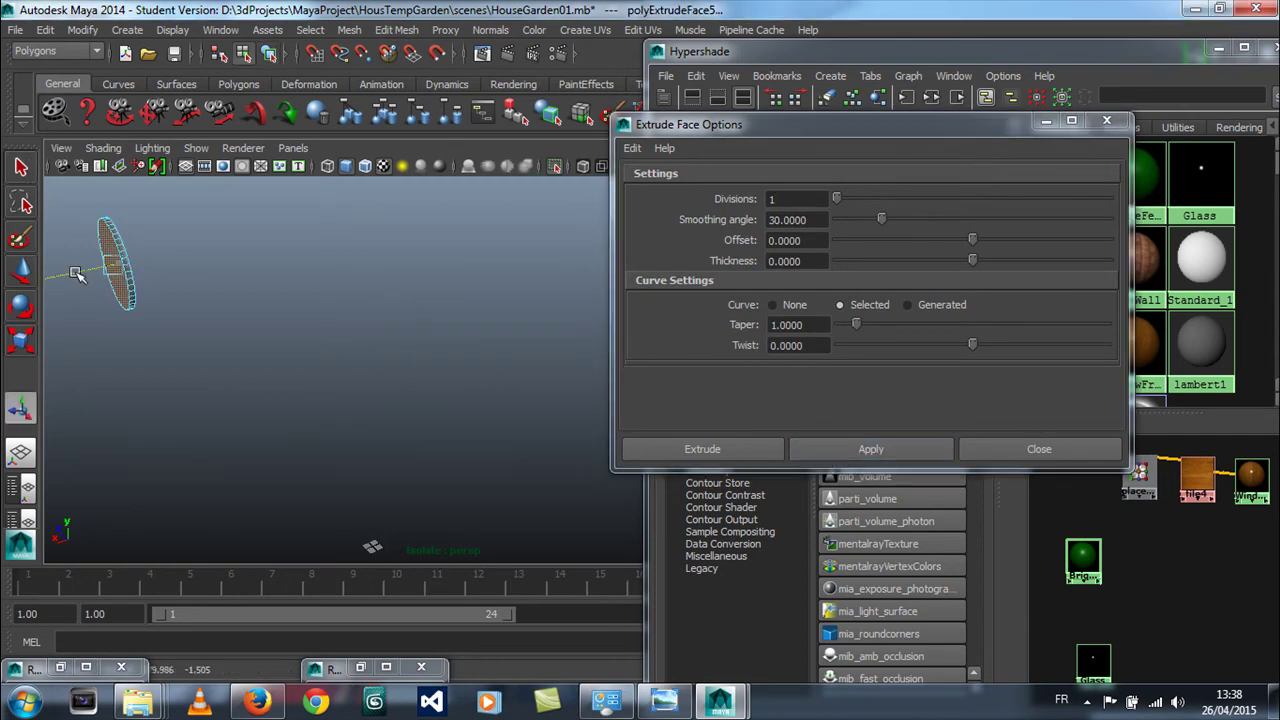
click(1066, 449)
key(q)
Switch back to object selection, select the extruded disc and turn off its isolation to show the whole scene
alt+middle_drag(137, 366, 268, 390)
right_drag(251, 290, 309, 276)
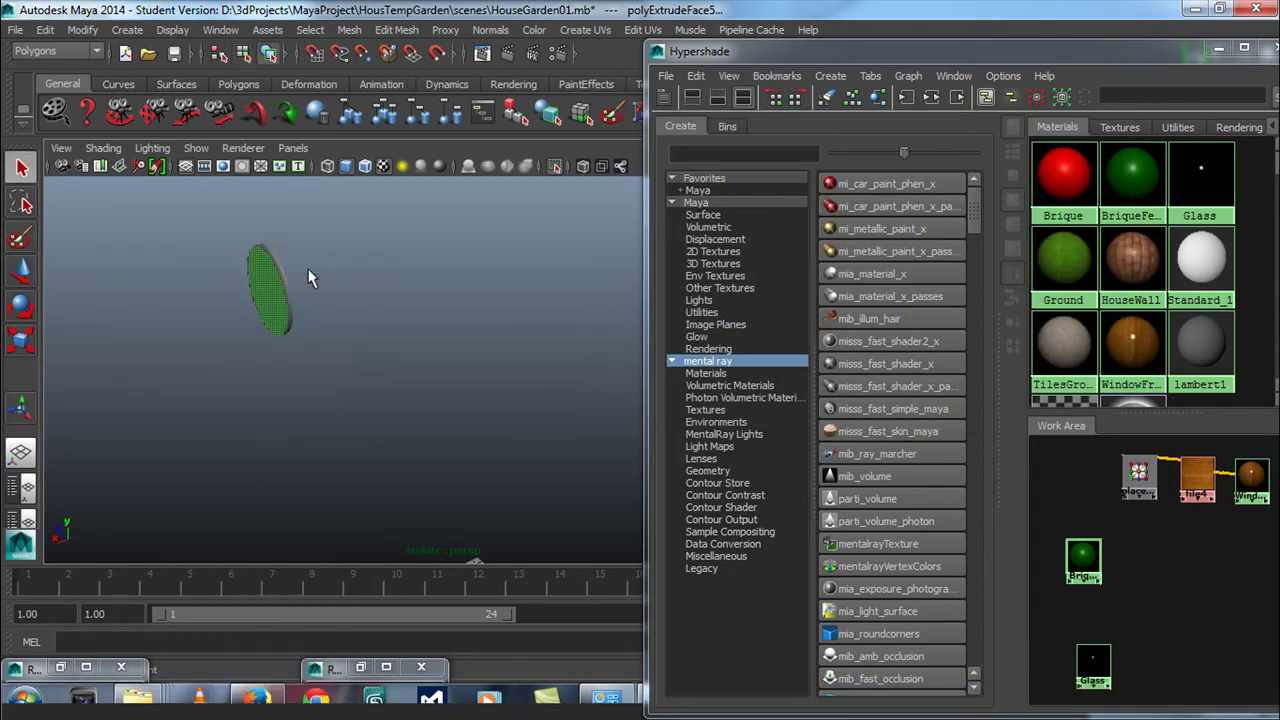
alt+drag(200, 350, 286, 337)
click(386, 386)
click(442, 284)
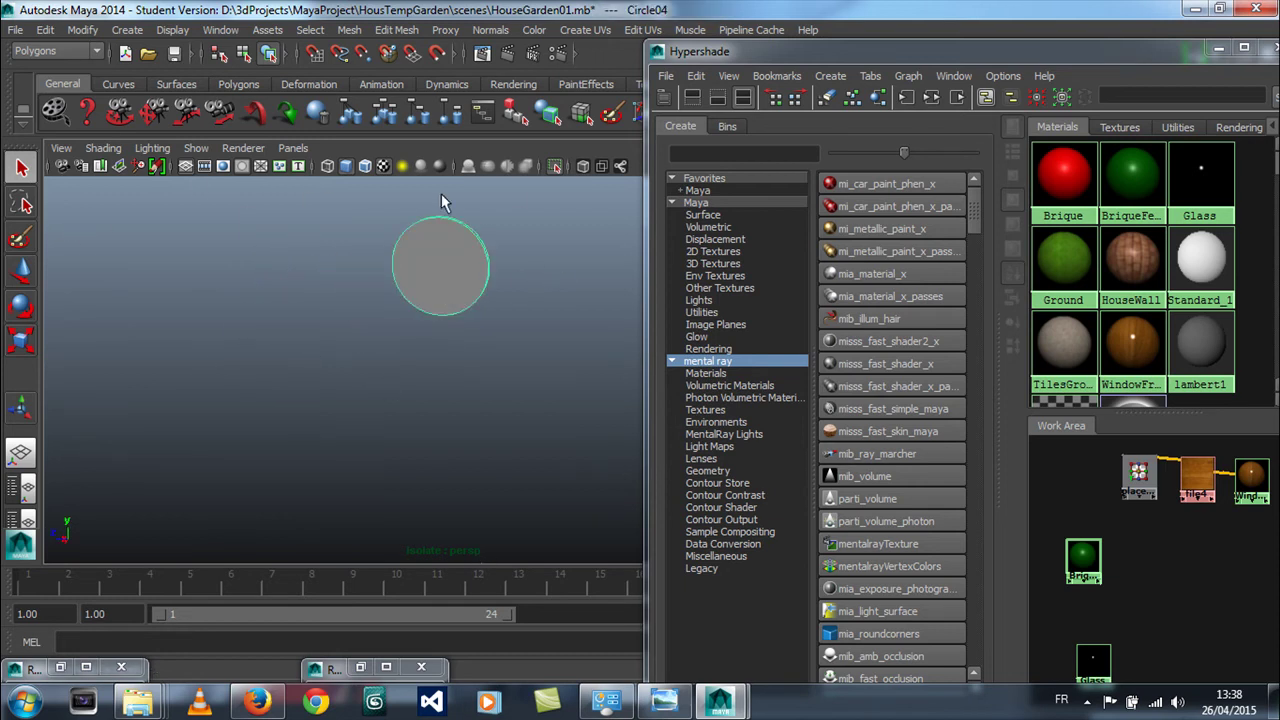
click(559, 165)
Move the extruded disc slightly inward so it sits deeper within the round gable window
alt+drag(466, 311, 420, 330)
alt+right_drag(377, 371, 470, 346)
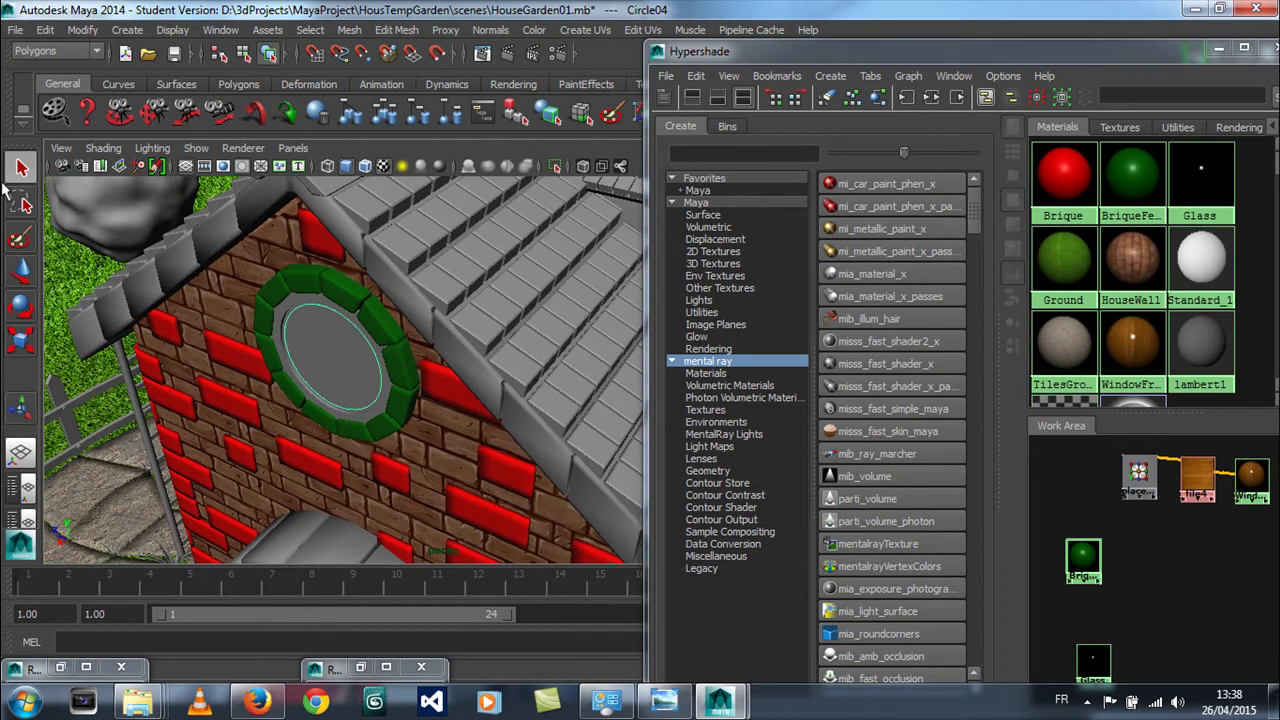
click(22, 270)
drag(296, 386, 301, 386)
alt+drag(332, 434, 344, 294)
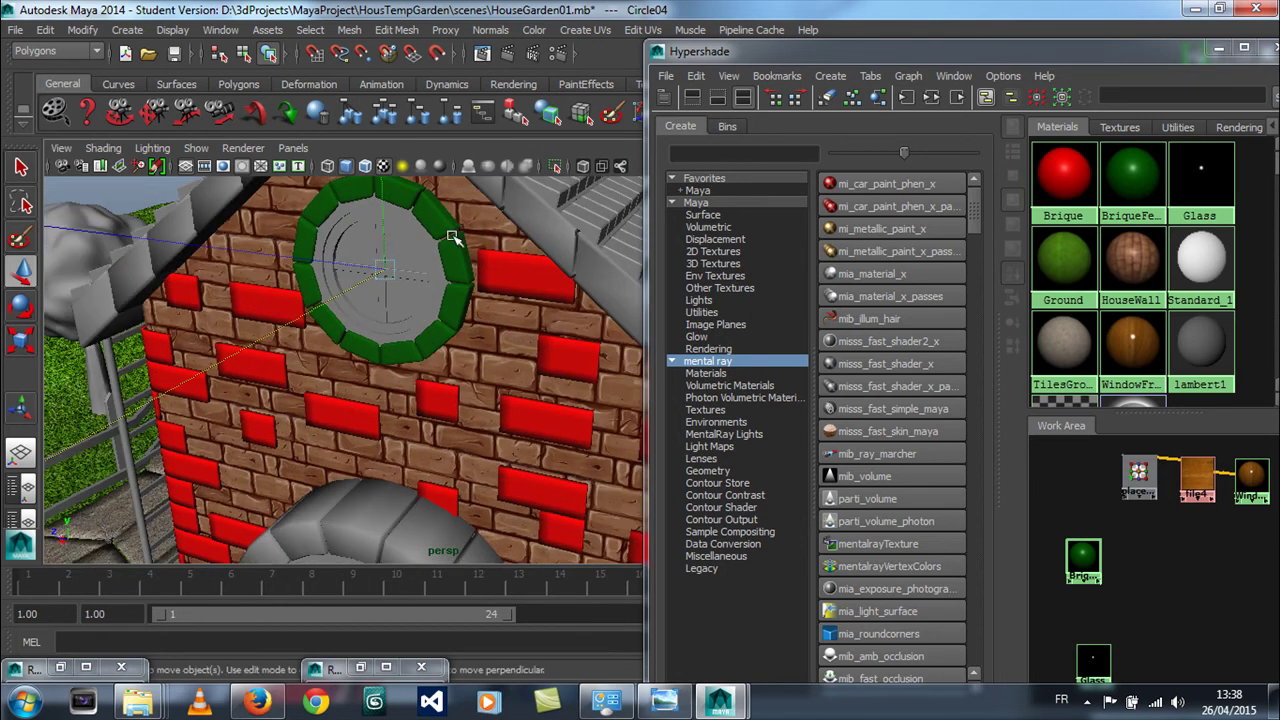
Assign the Glass material to the disc of the round gable window
click(1093, 662)
right_click(1095, 660)
click(1093, 655)
click(1049, 420)
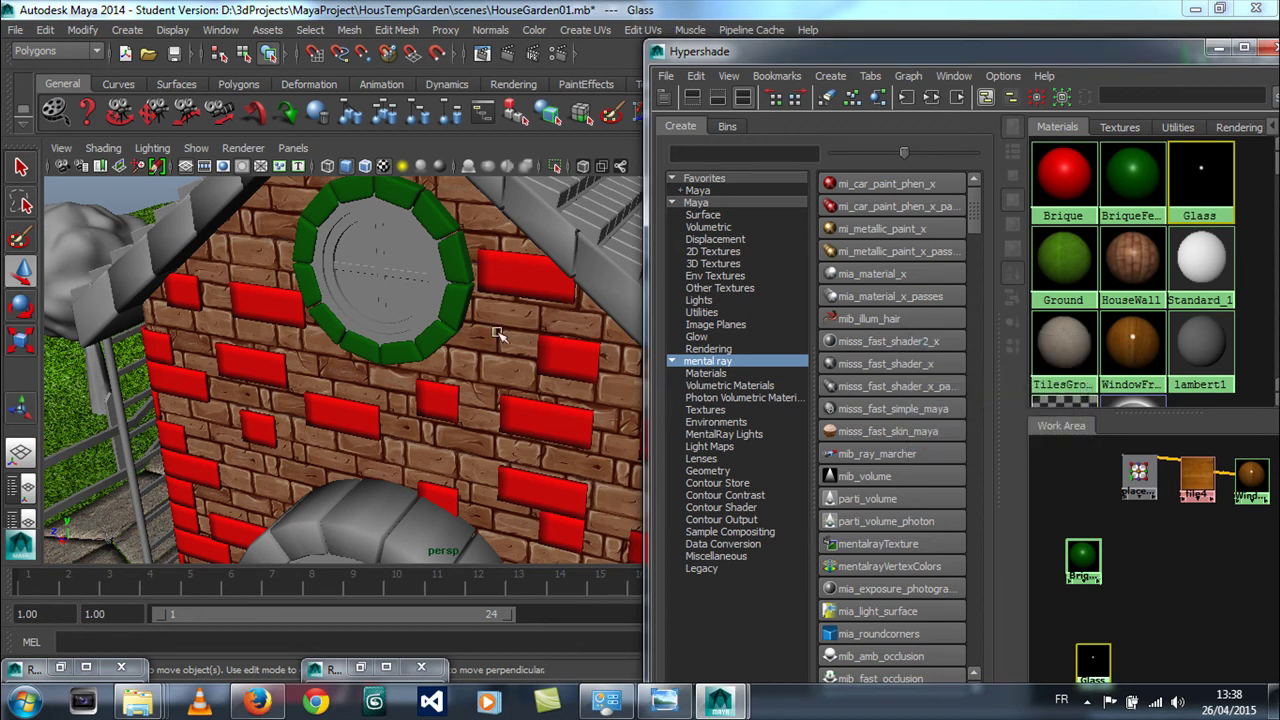
click(399, 265)
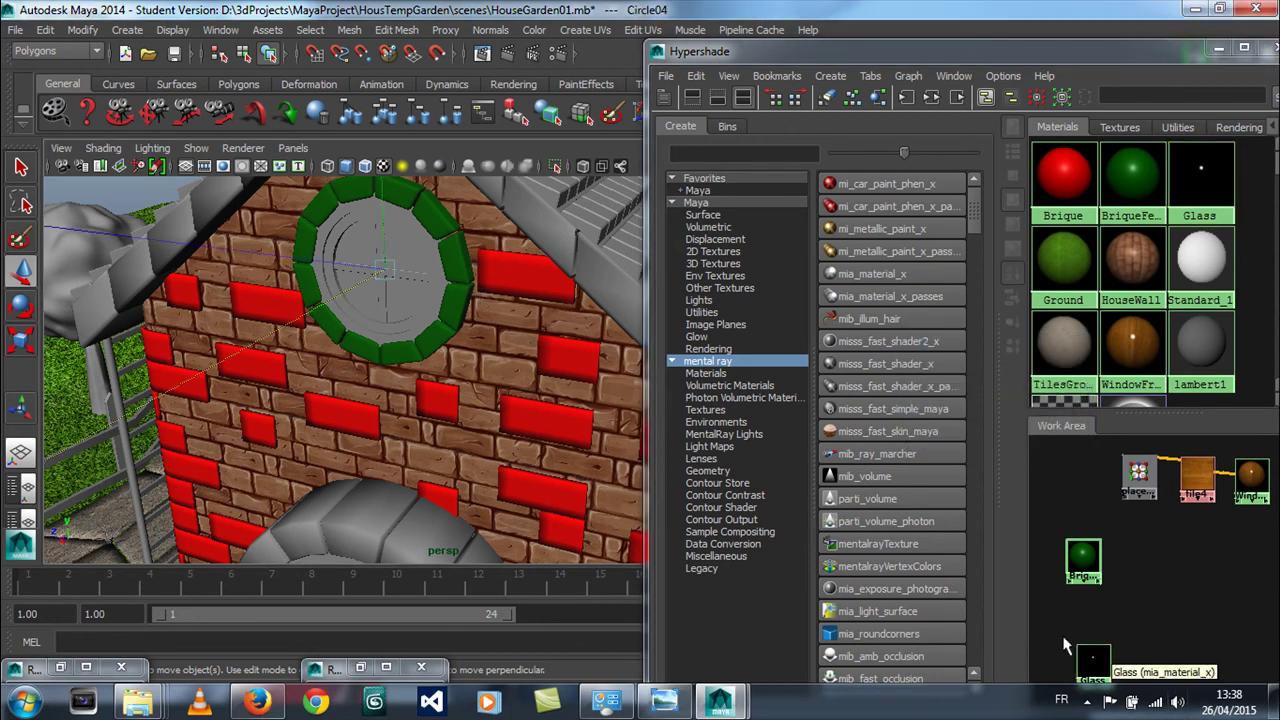
right_drag(1090, 658, 1058, 441)
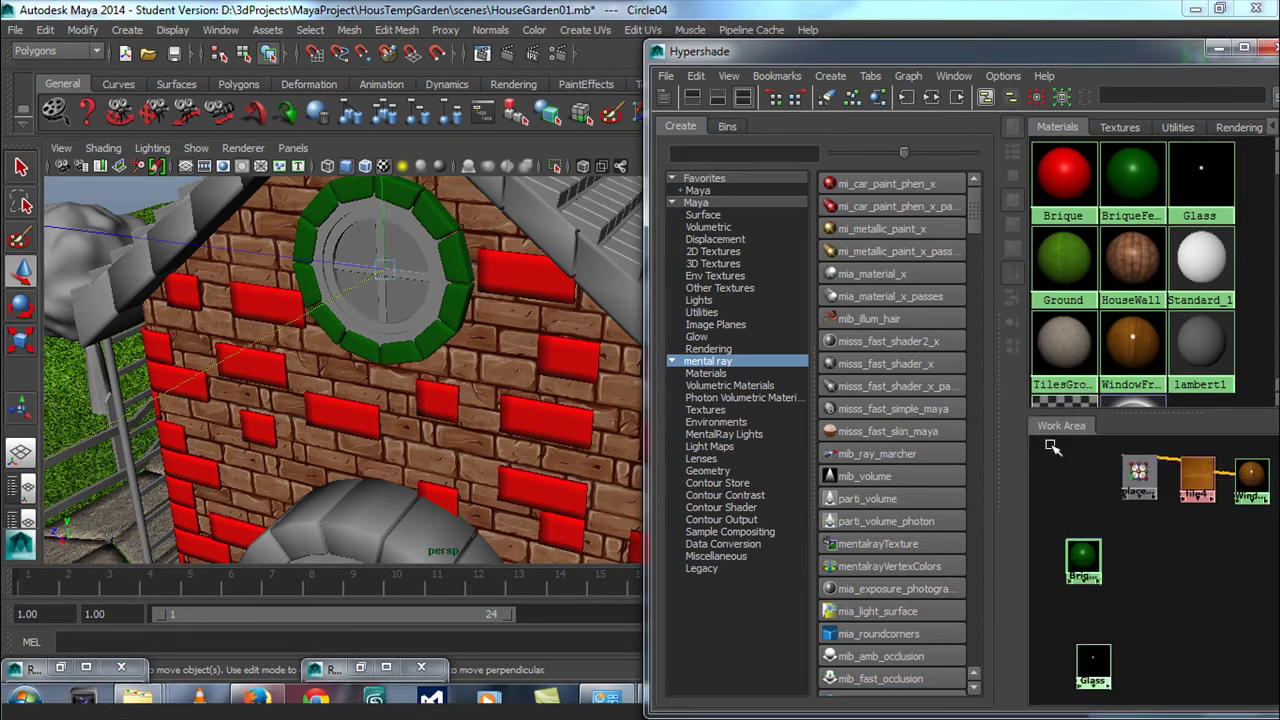
Apply planar UV mapping from the X axis, fitted to the bounding box, to the round window's two frame rings and crossbars
click(413, 224)
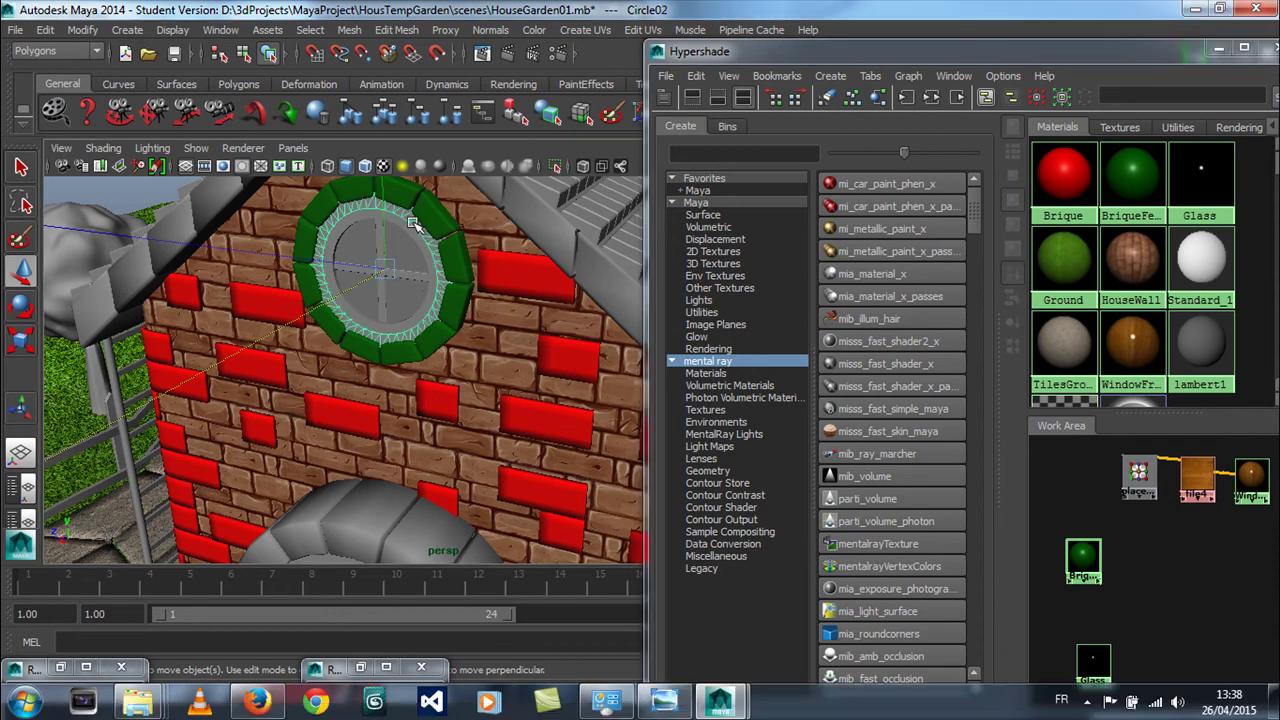
click(342, 230)
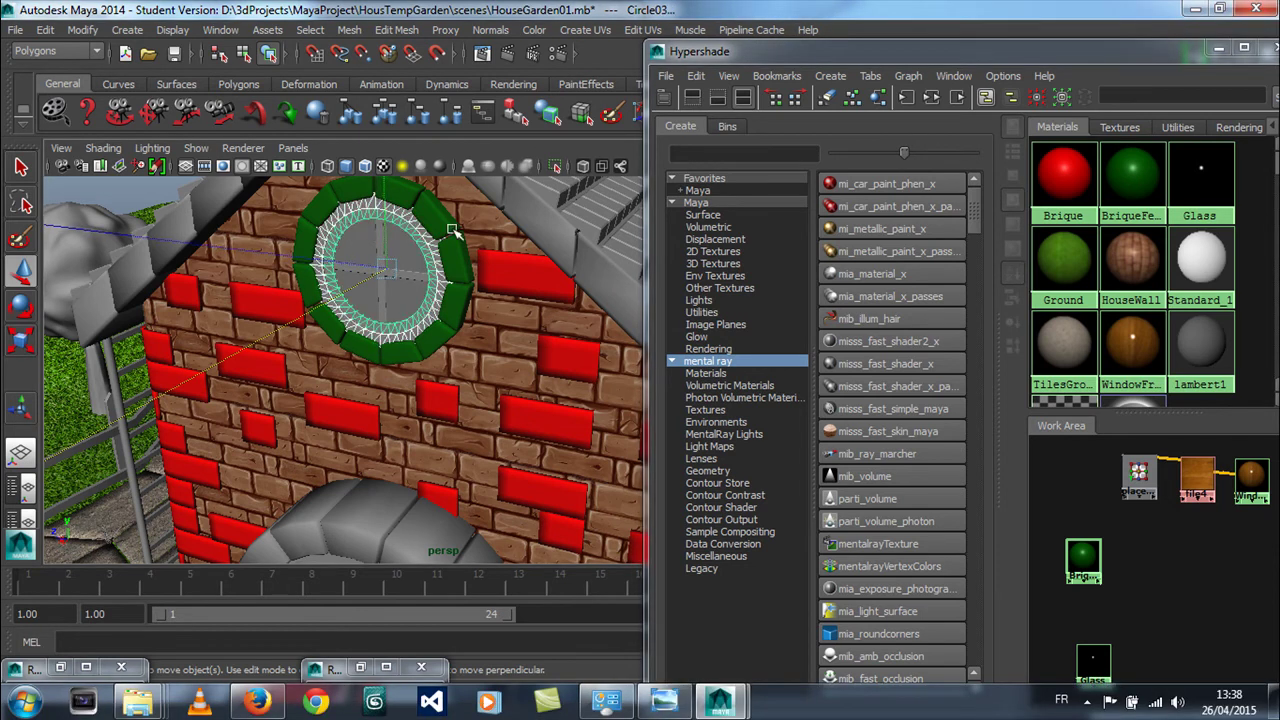
click(380, 240)
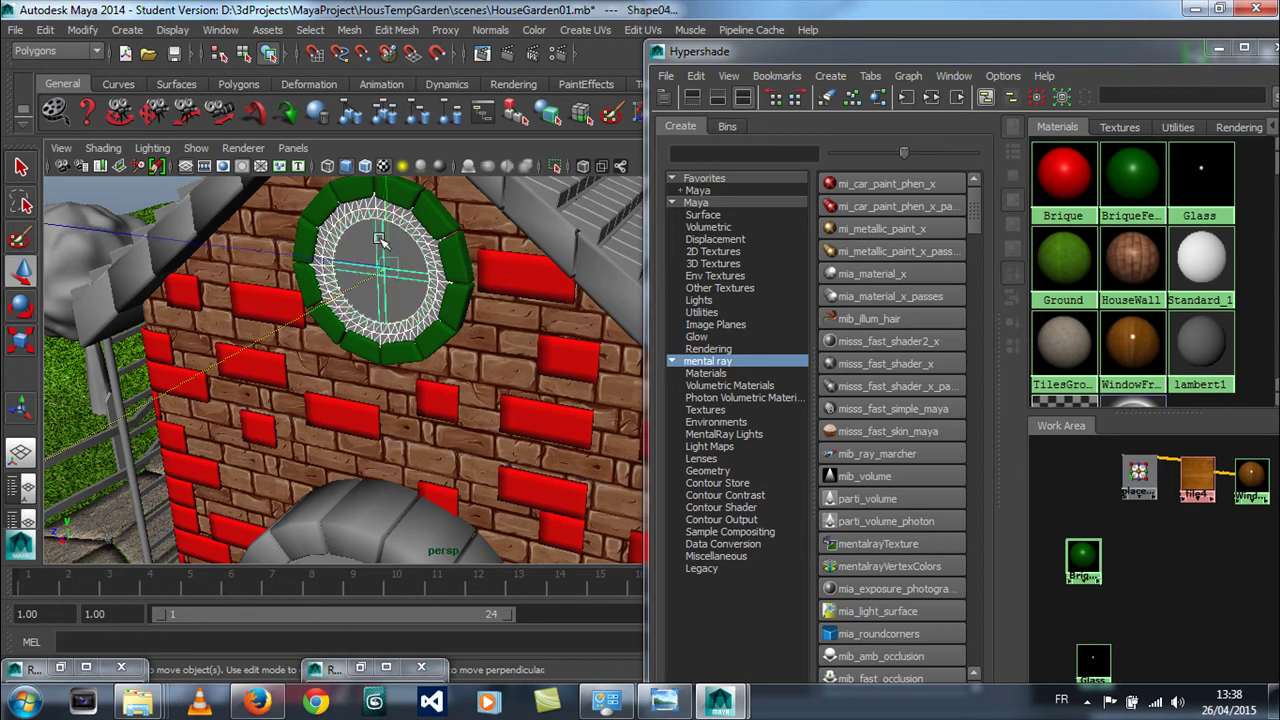
click(573, 32)
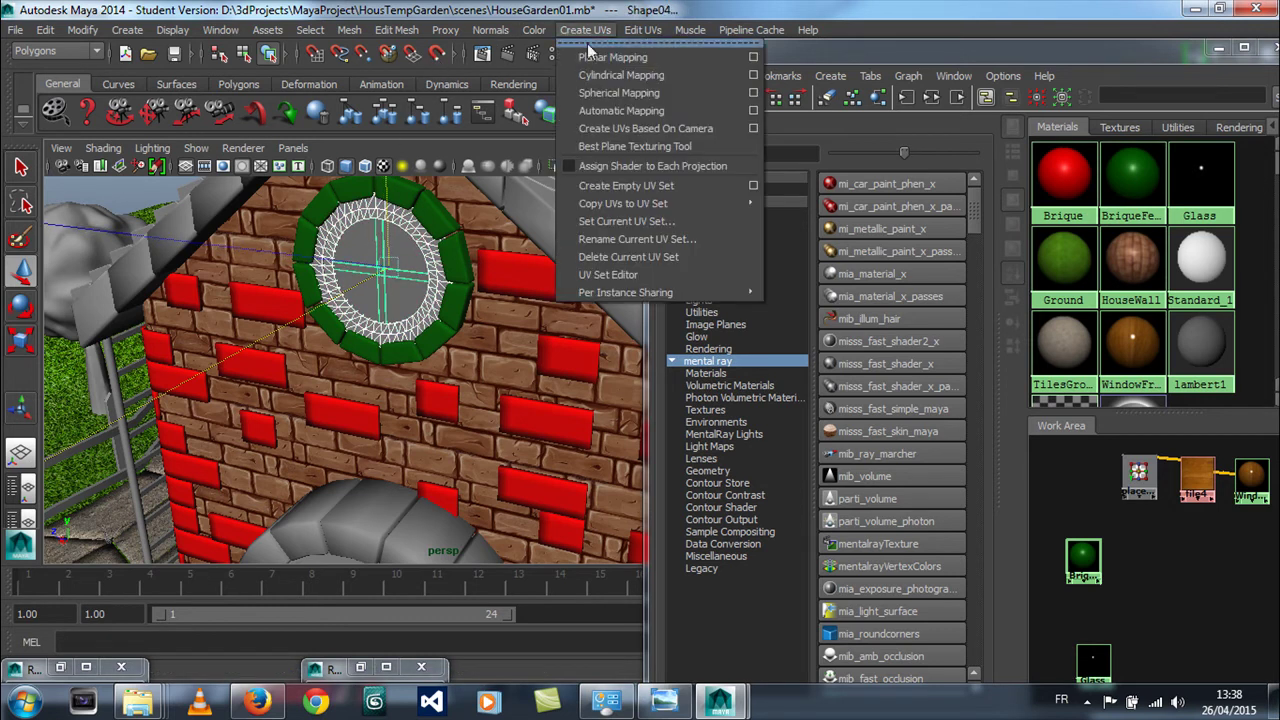
click(754, 57)
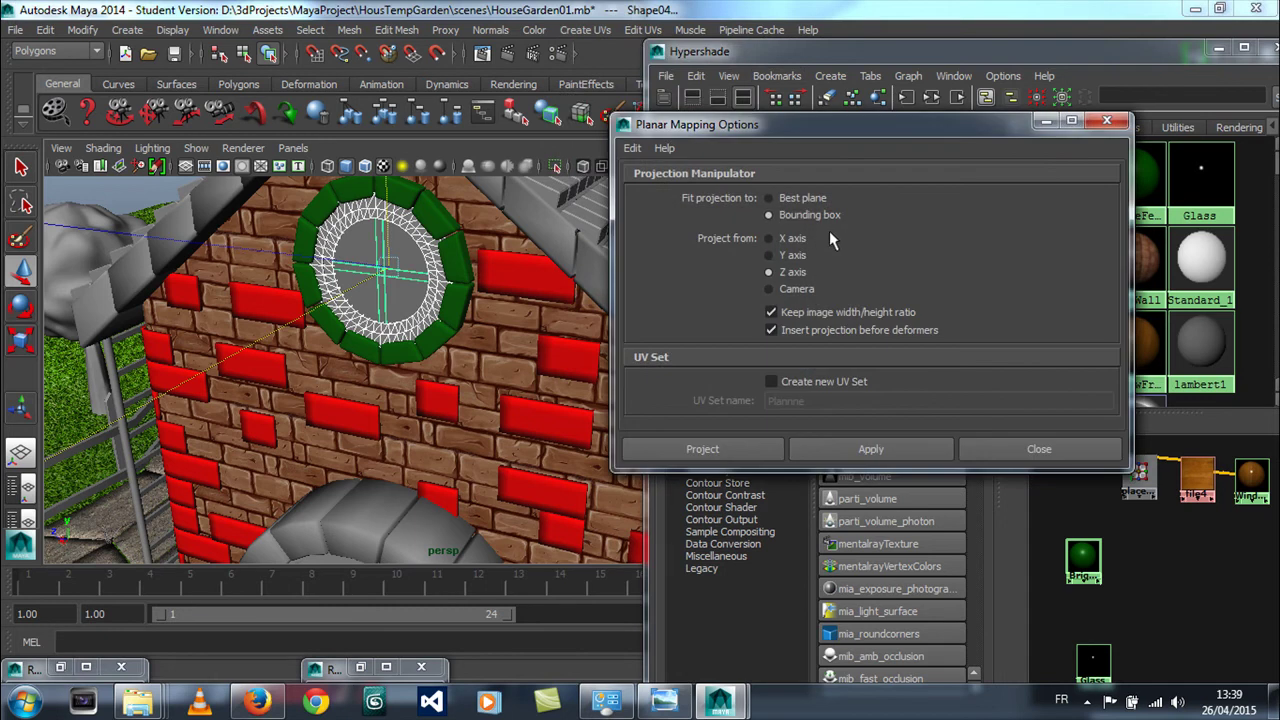
click(890, 449)
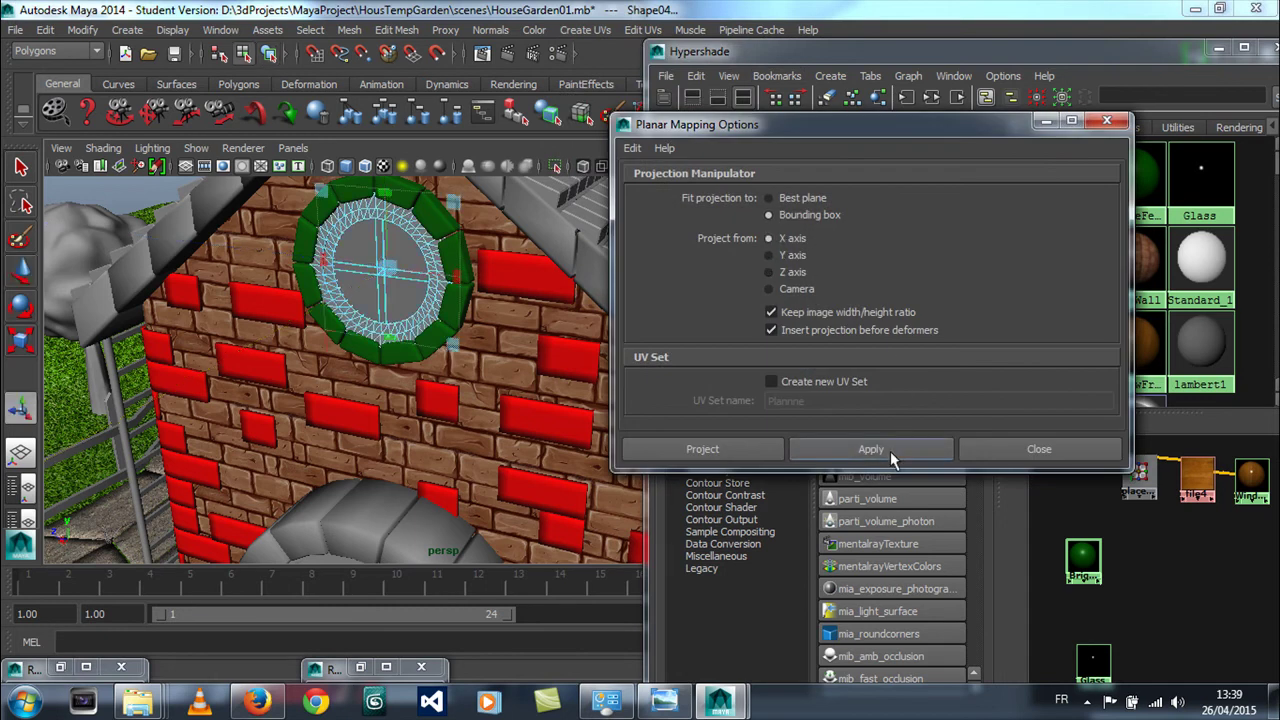
click(1039, 449)
right_drag(428, 244, 463, 213)
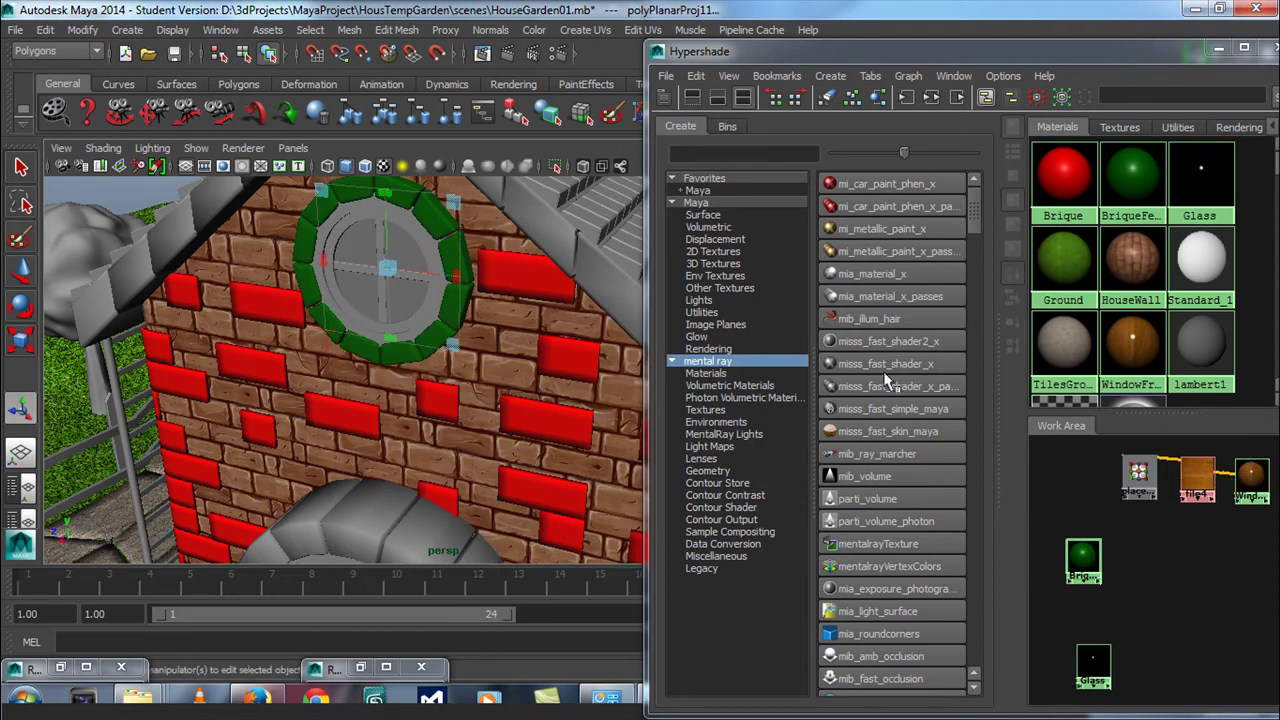
Assign the WindowFrame material to the round gable window's inner ring, outer ring and crossbars
right_drag(1250, 470, 1108, 430)
click(419, 241)
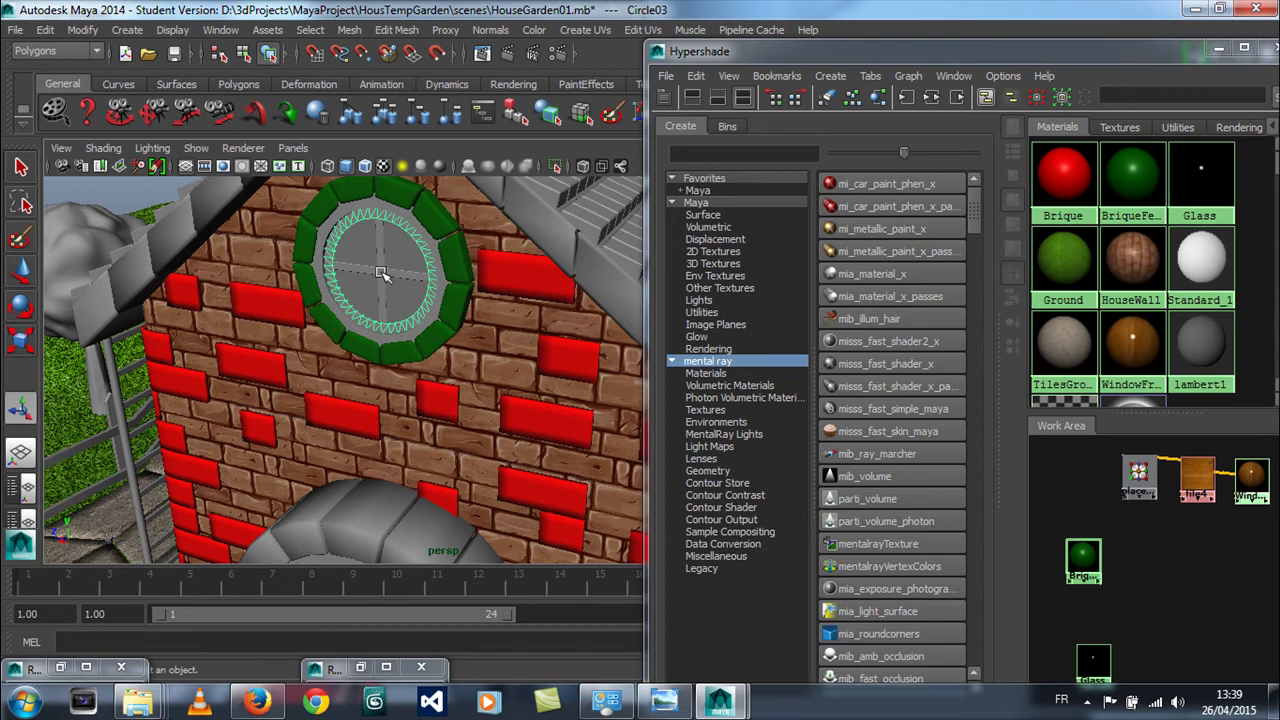
shift+click(381, 272)
shift+click(399, 212)
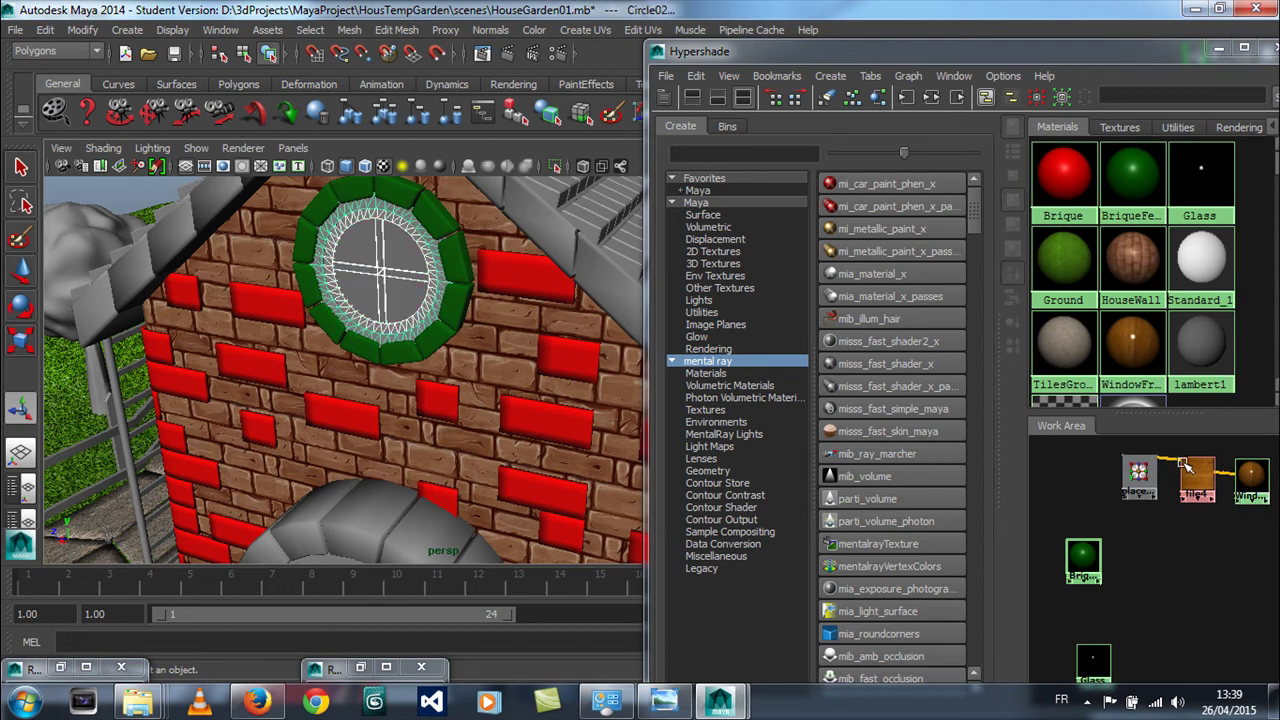
right_drag(1250, 478, 1113, 440)
click(427, 393)
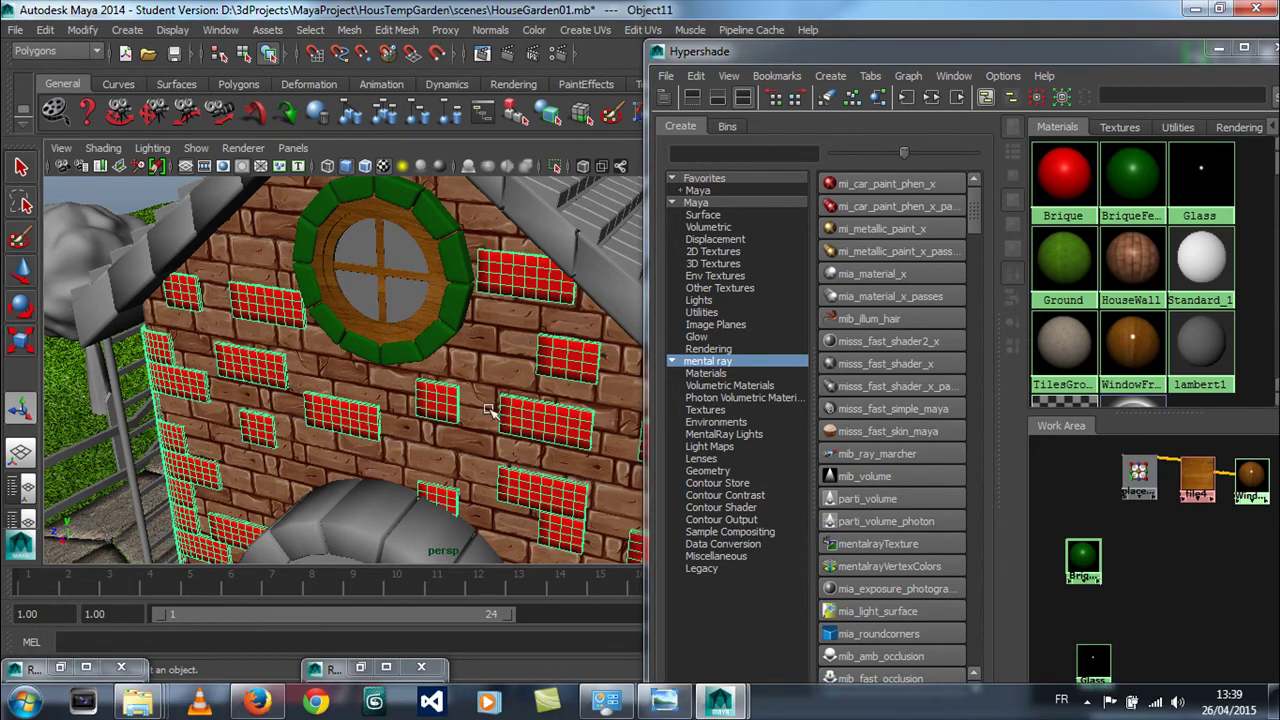
Assign the green brick material to the roof tiles
alt+drag(512, 383, 404, 365)
alt+right_drag(492, 381, 374, 398)
alt+drag(470, 425, 440, 404)
alt+drag(514, 416, 408, 368)
click(410, 302)
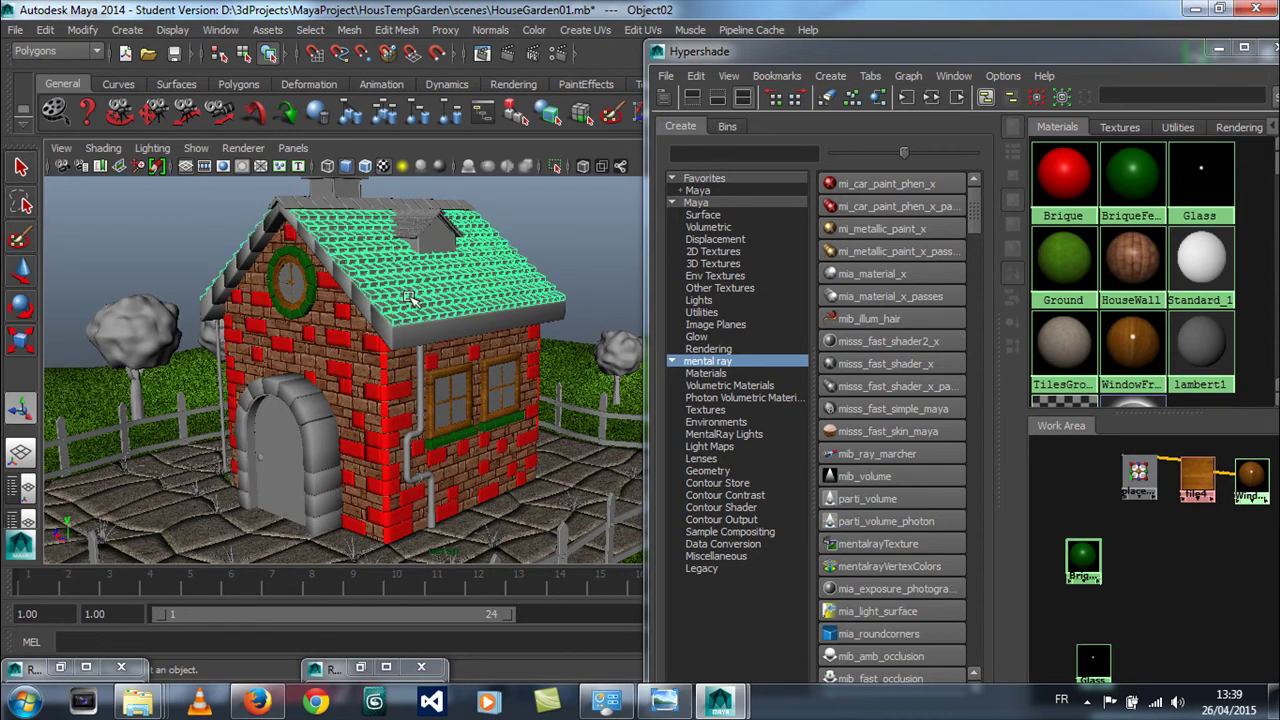
right_drag(1083, 555, 1077, 443)
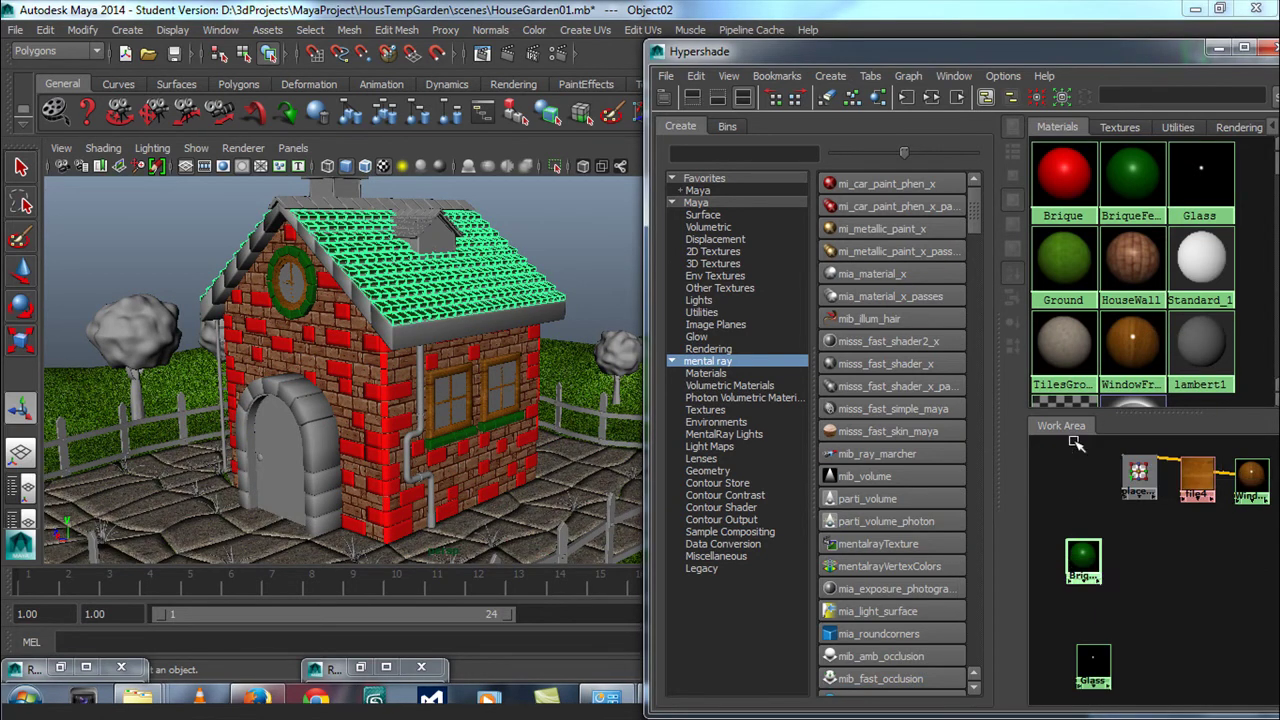
click(188, 217)
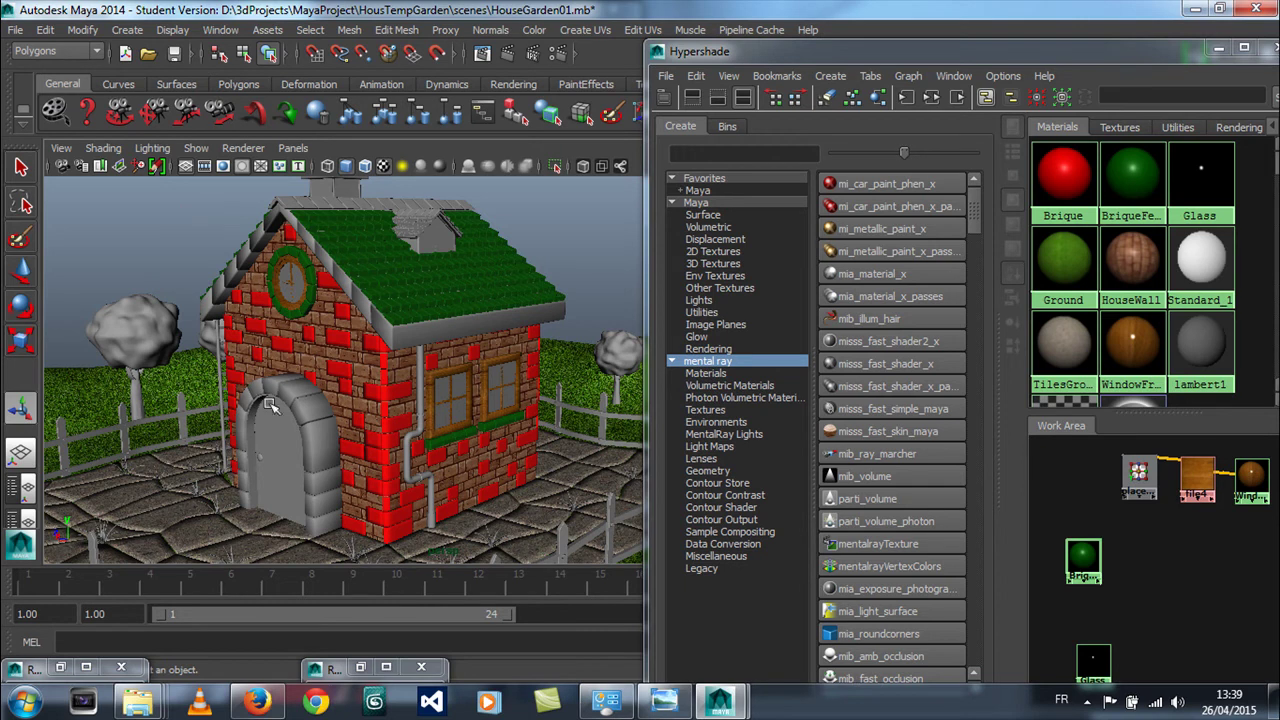
Render the whole house and garden from the perspective view with mental ray, then minimize the render window
alt+drag(323, 421, 443, 437)
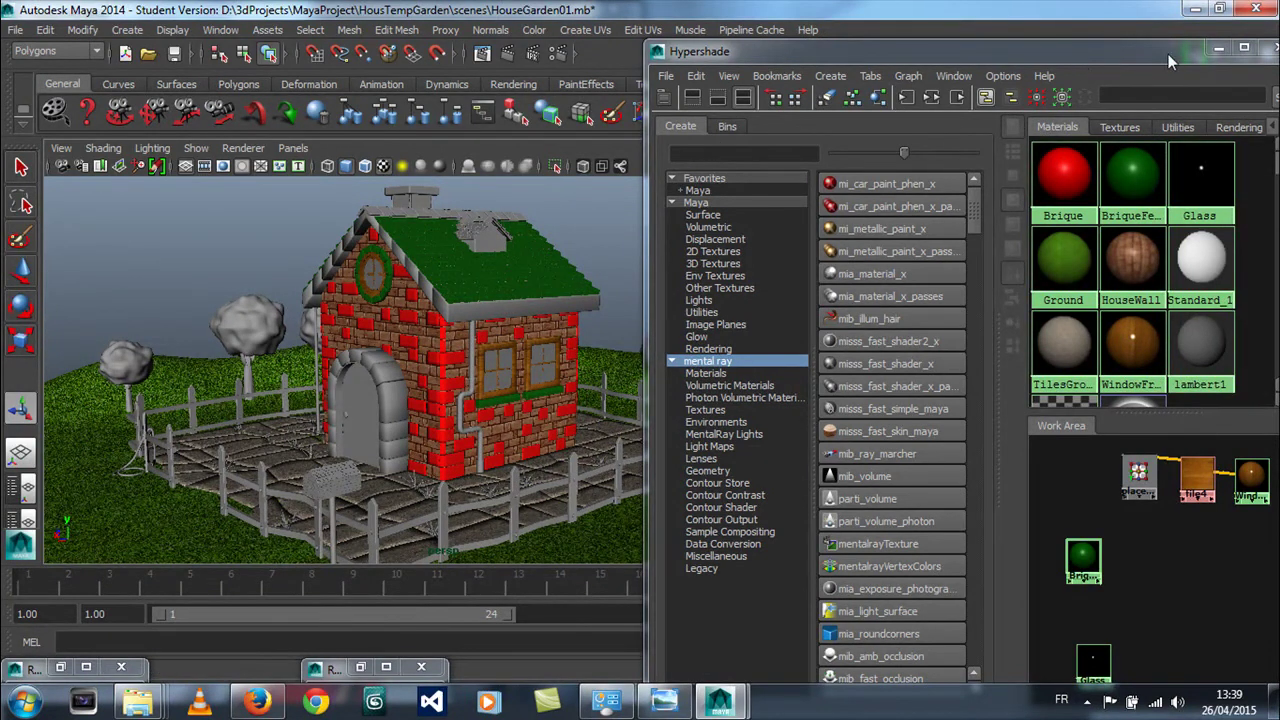
click(1219, 48)
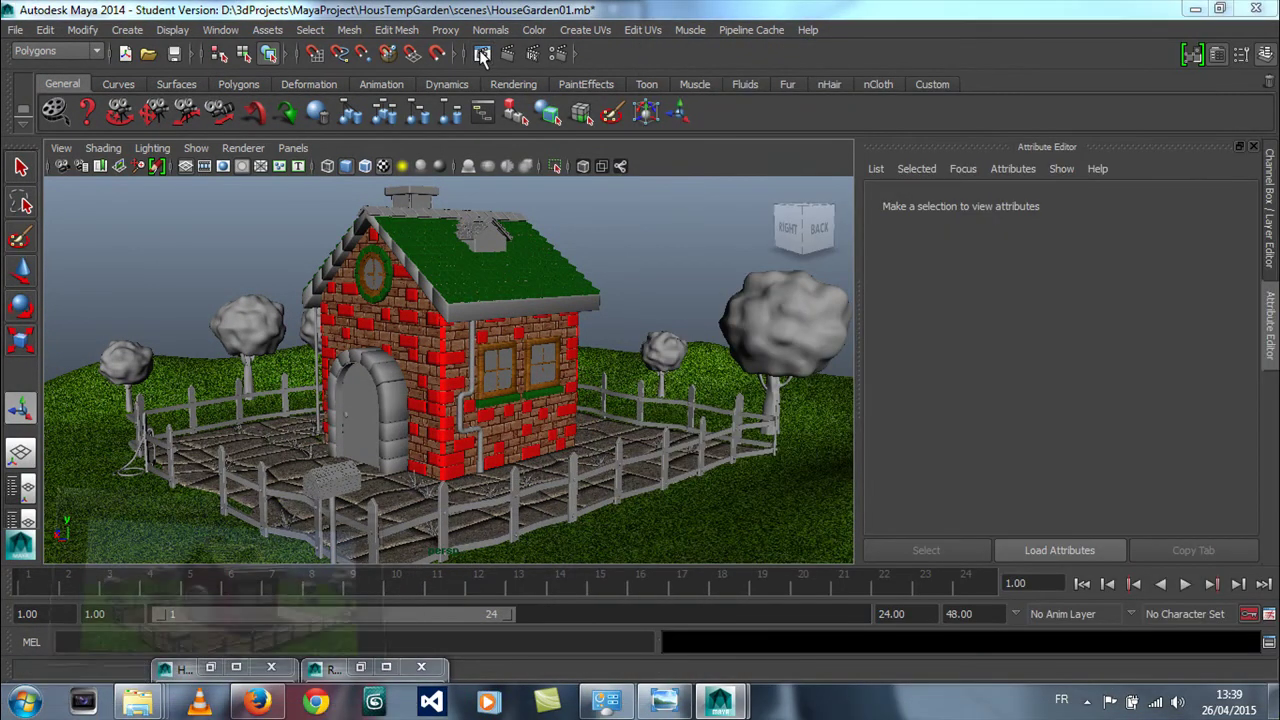
click(482, 54)
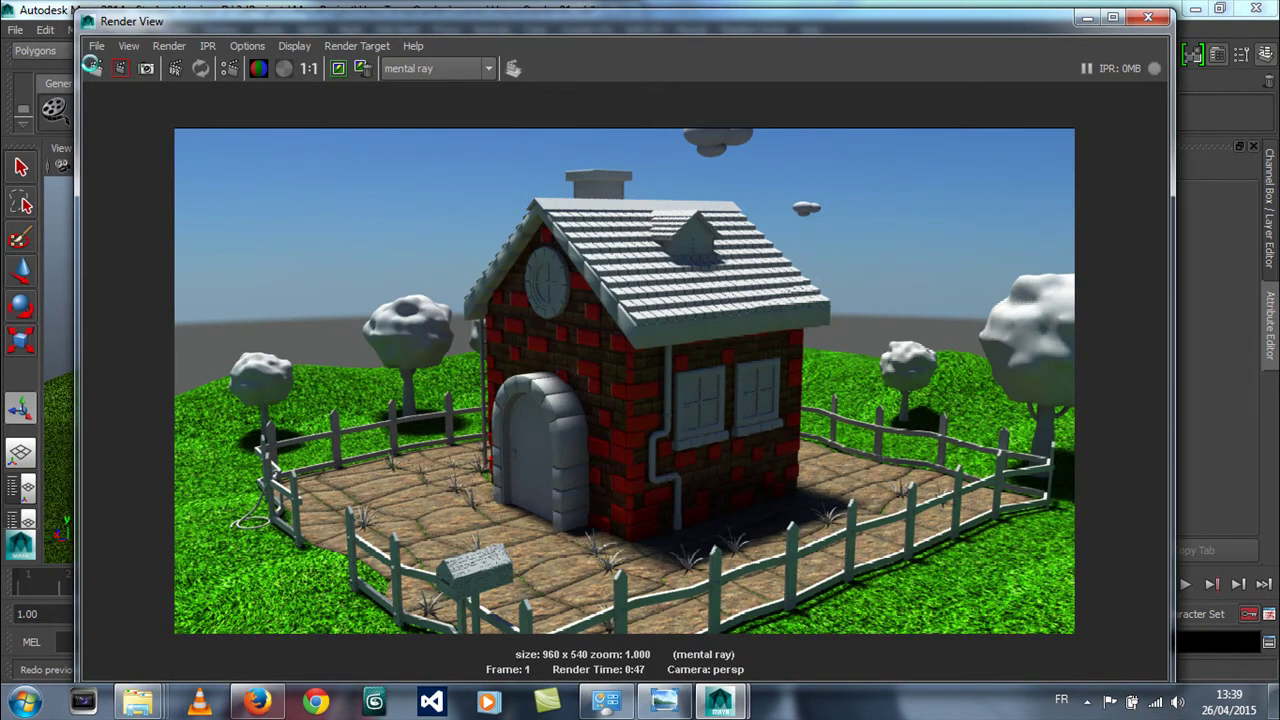
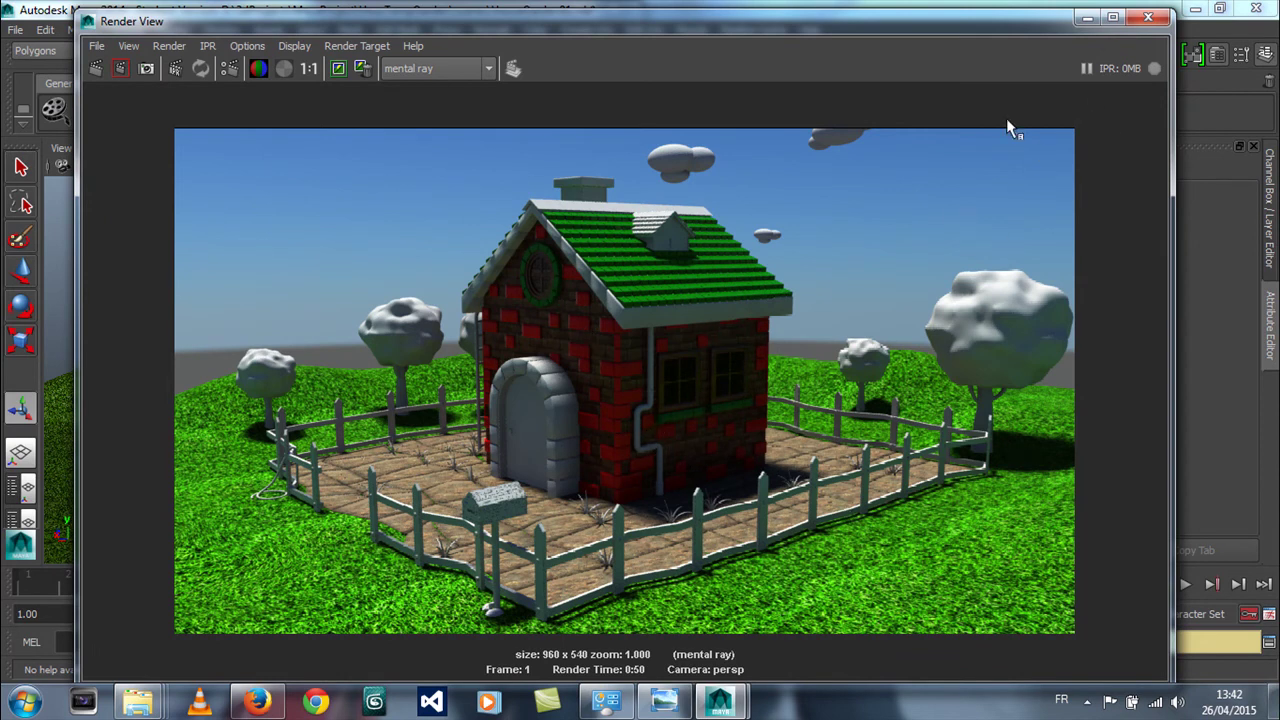
click(1087, 18)
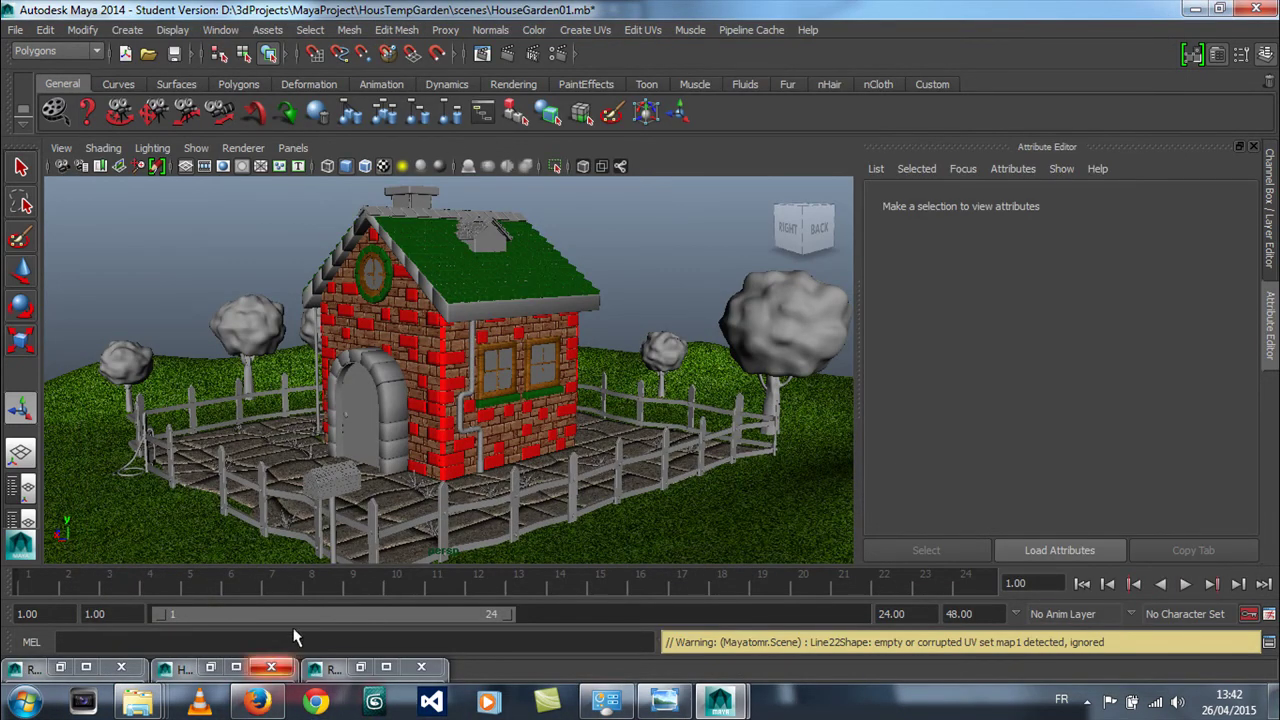
Open the Outliner and select the sunDirection light to show its attributes
click(100, 32)
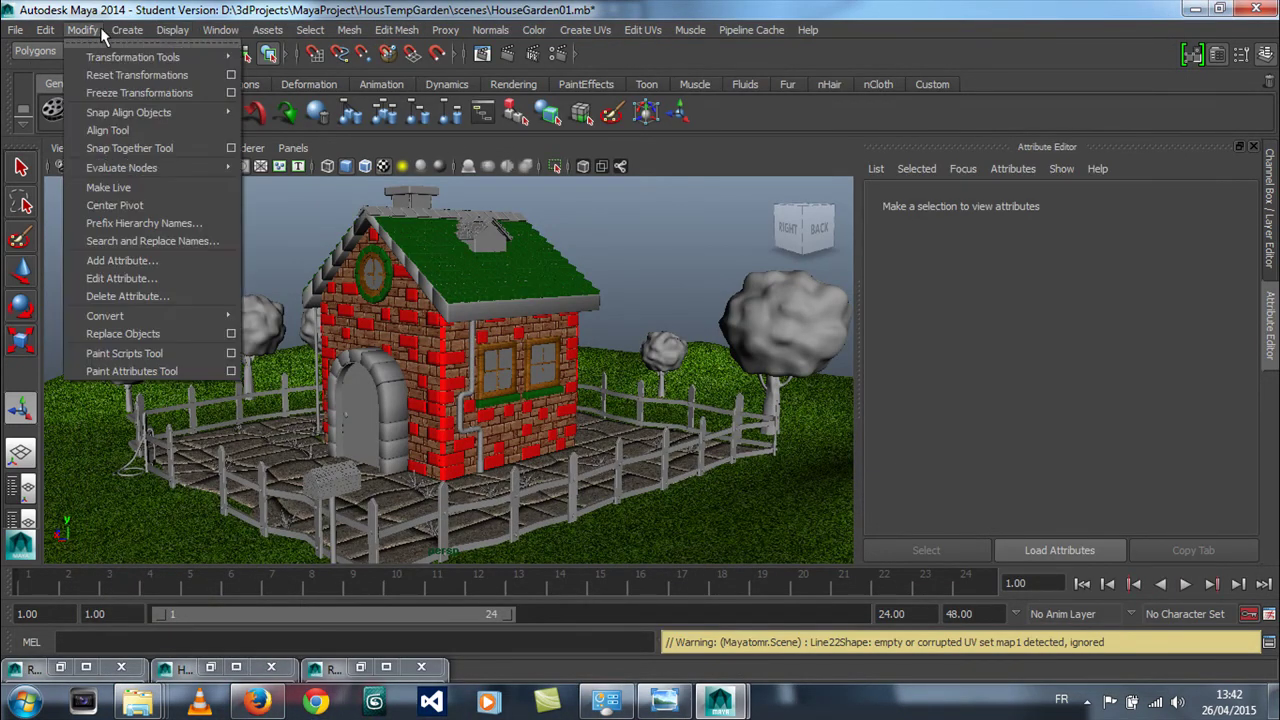
mouse_move(220, 30)
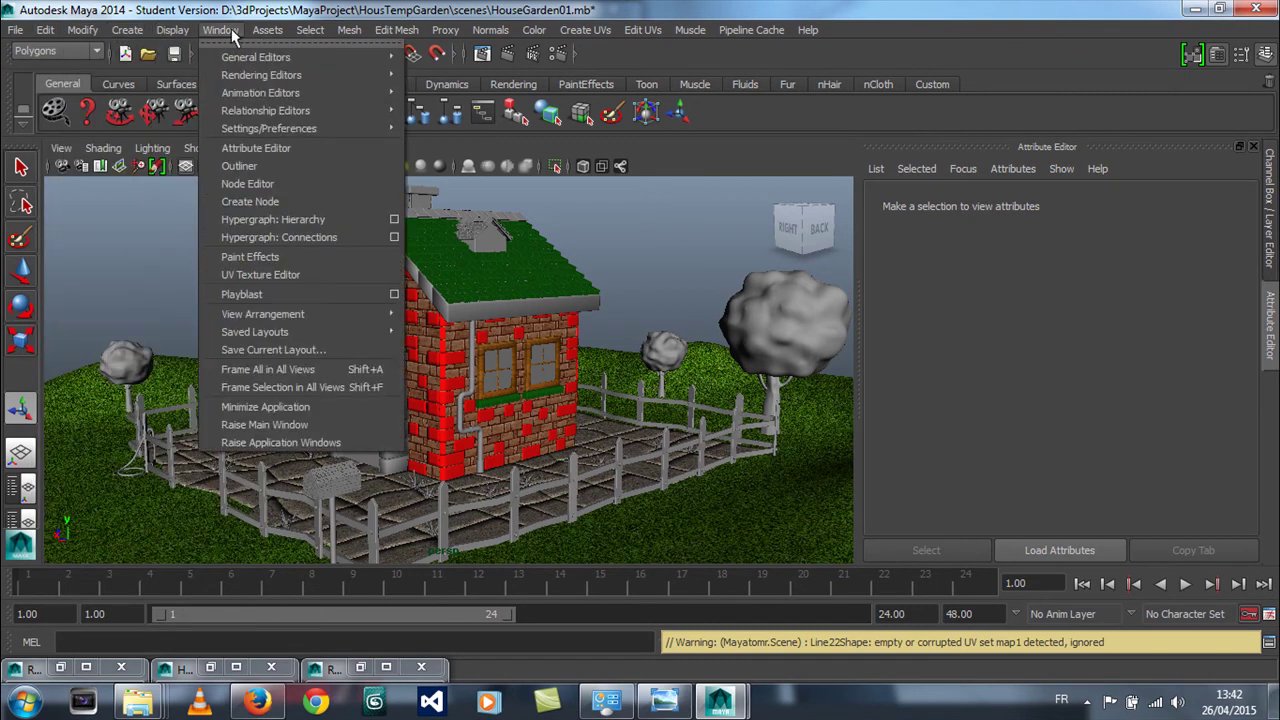
click(301, 164)
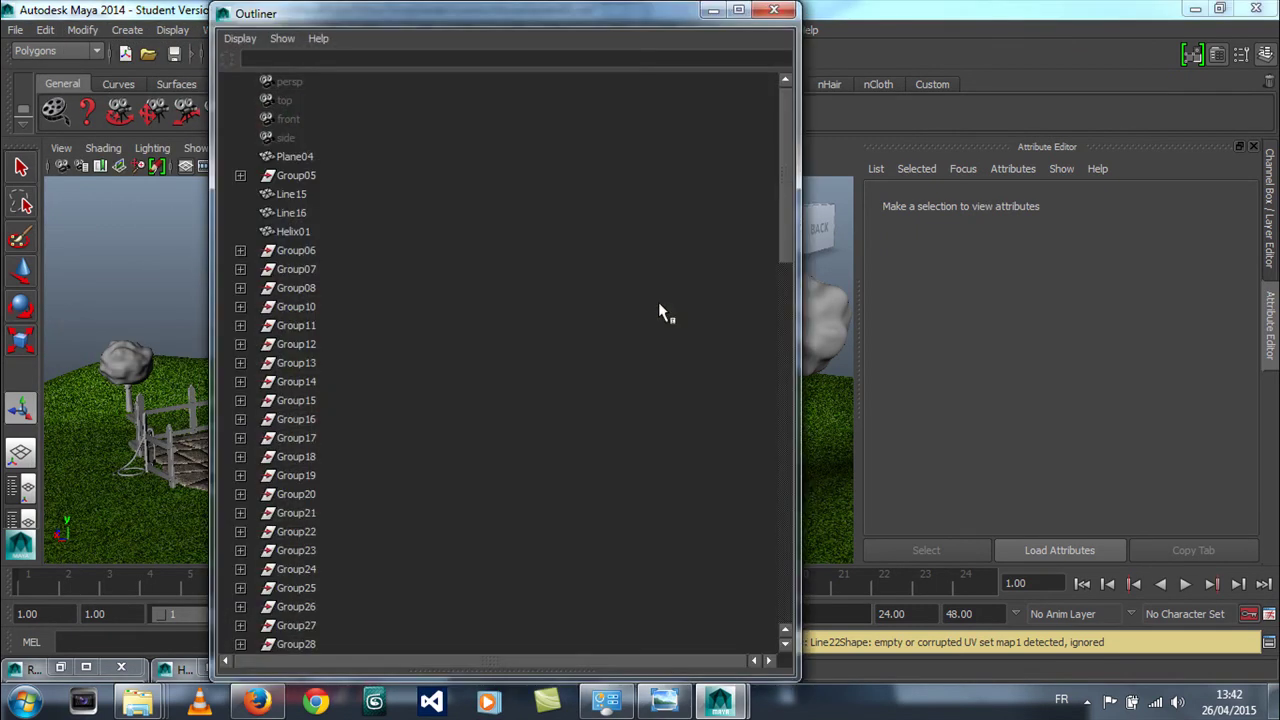
drag(785, 215, 766, 637)
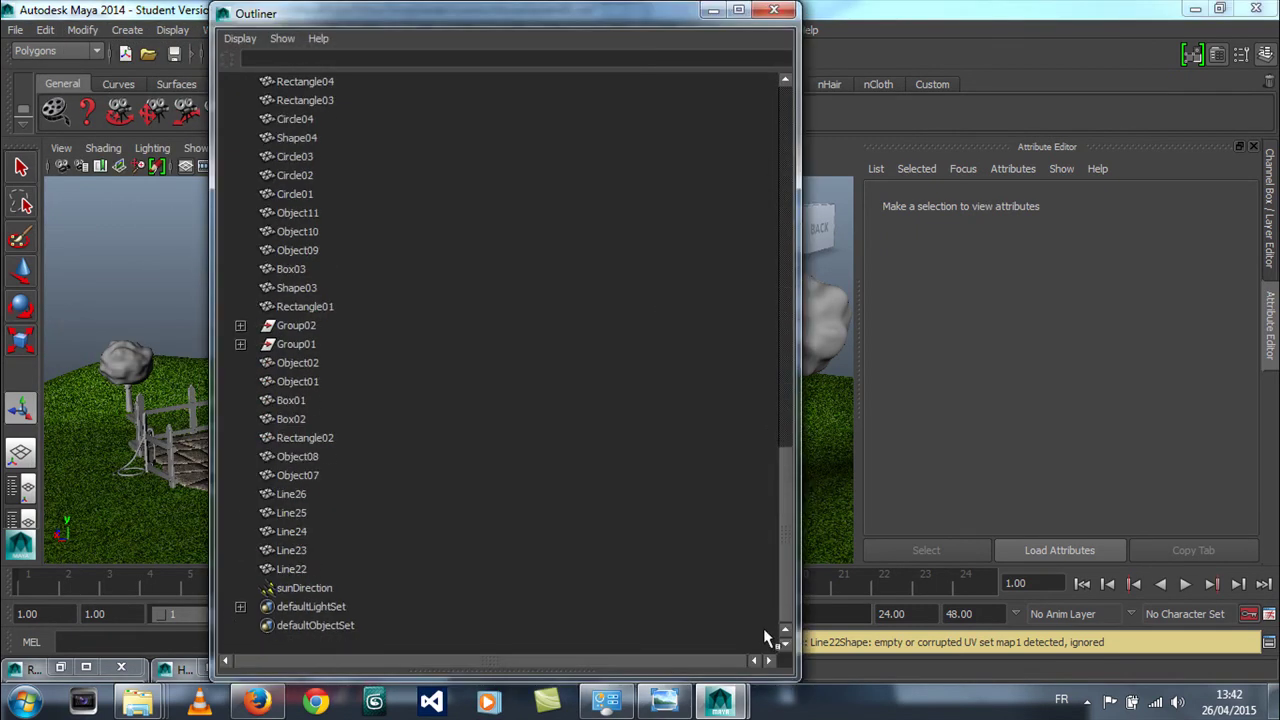
double_click(308, 590)
click(313, 606)
click(316, 588)
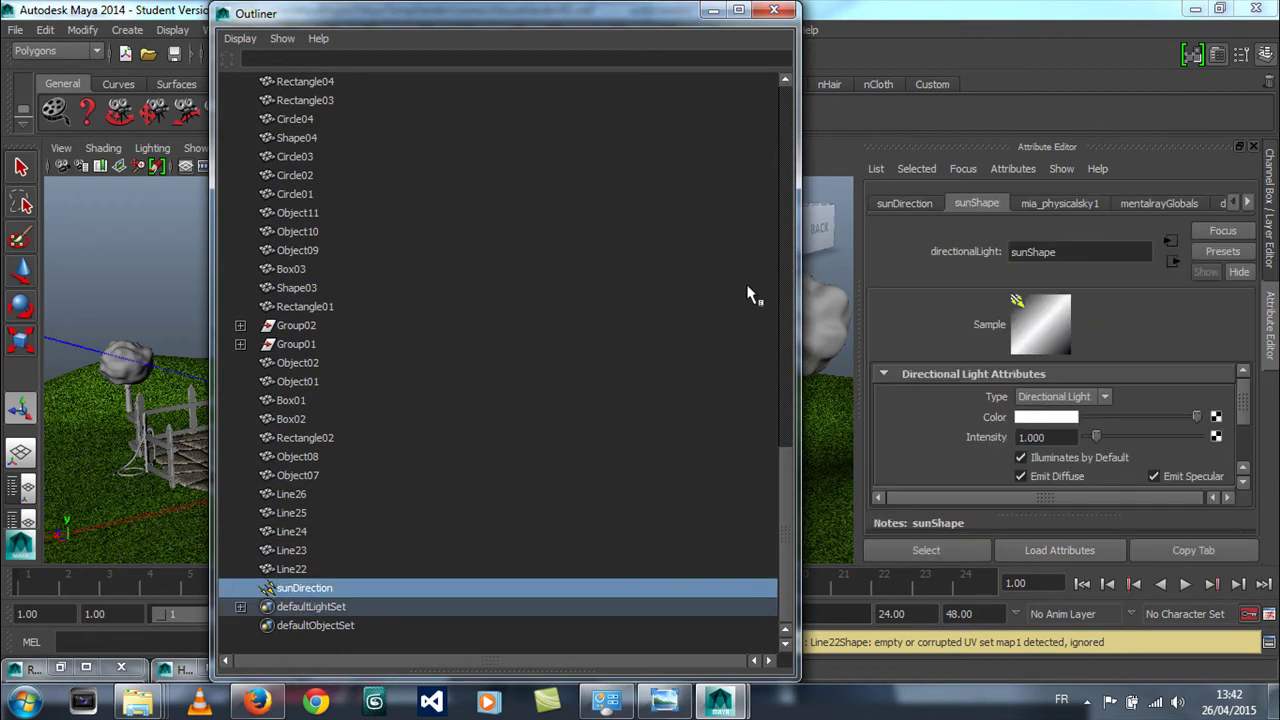
Minimize the Outliner and open the sunShape light's Object Display settings to inspect its Locator Scale
click(710, 10)
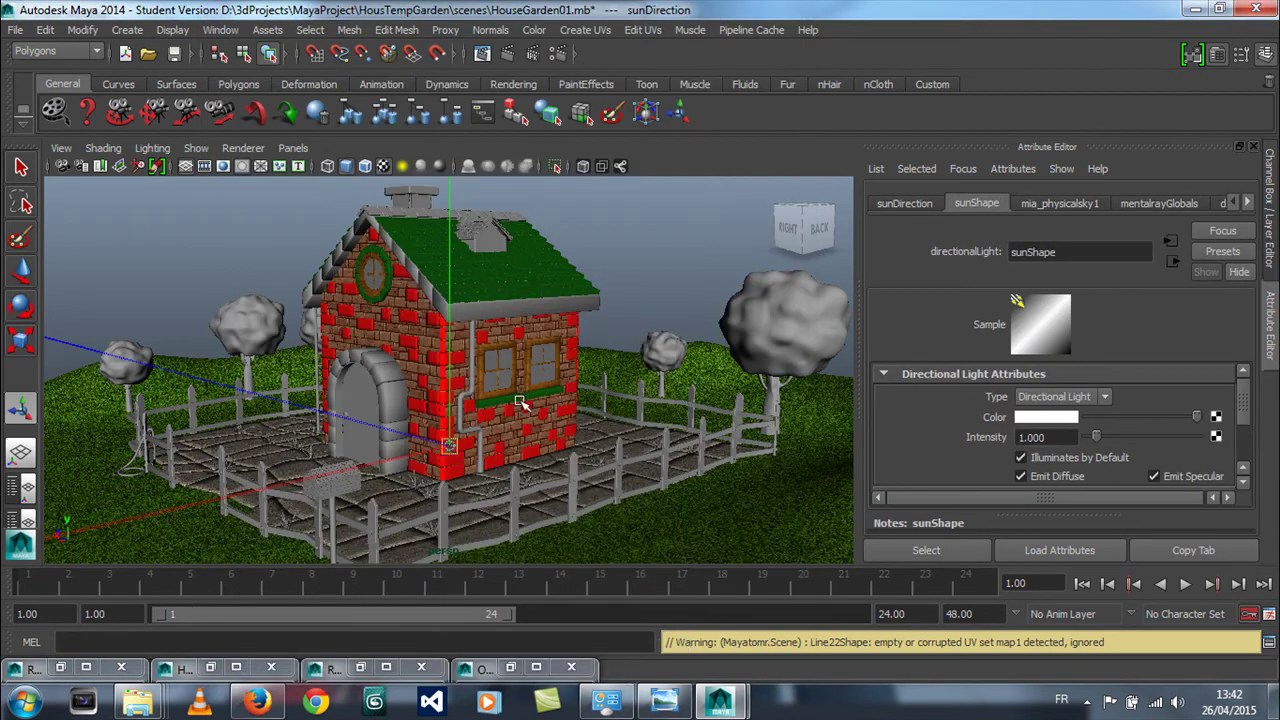
scroll(1116, 432, down, 3)
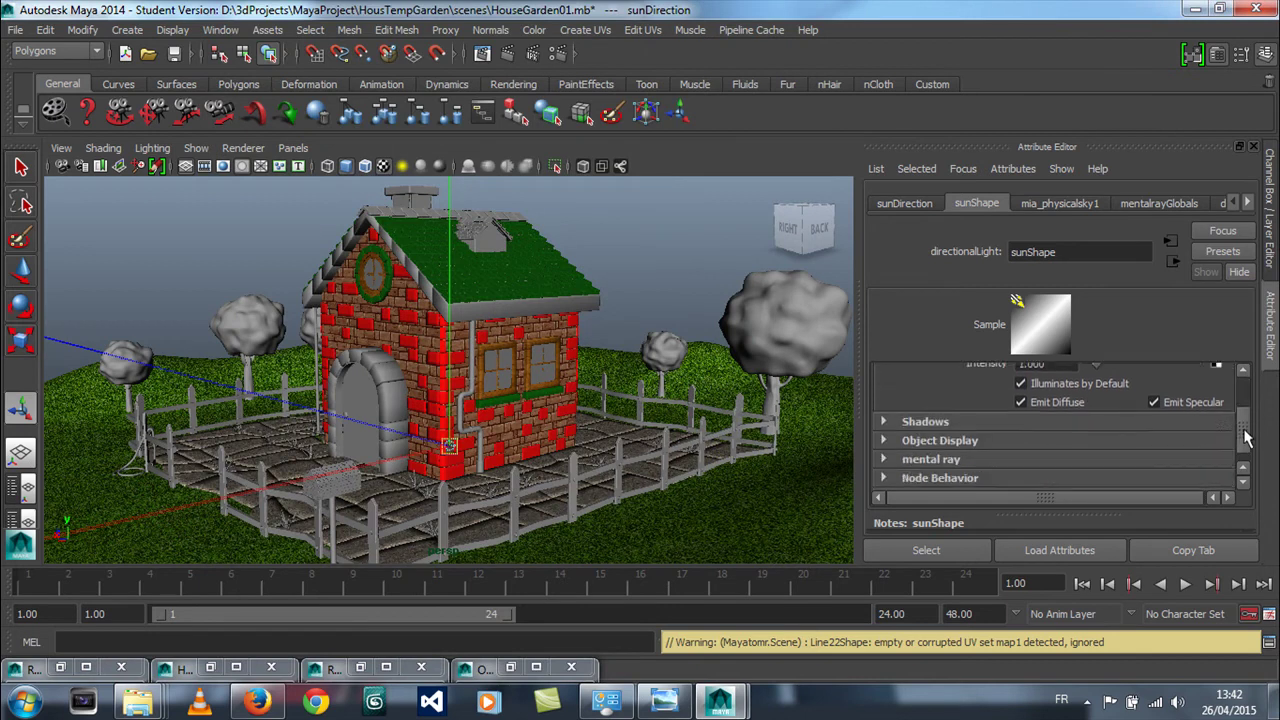
click(1009, 425)
scroll(1022, 440, up, 1)
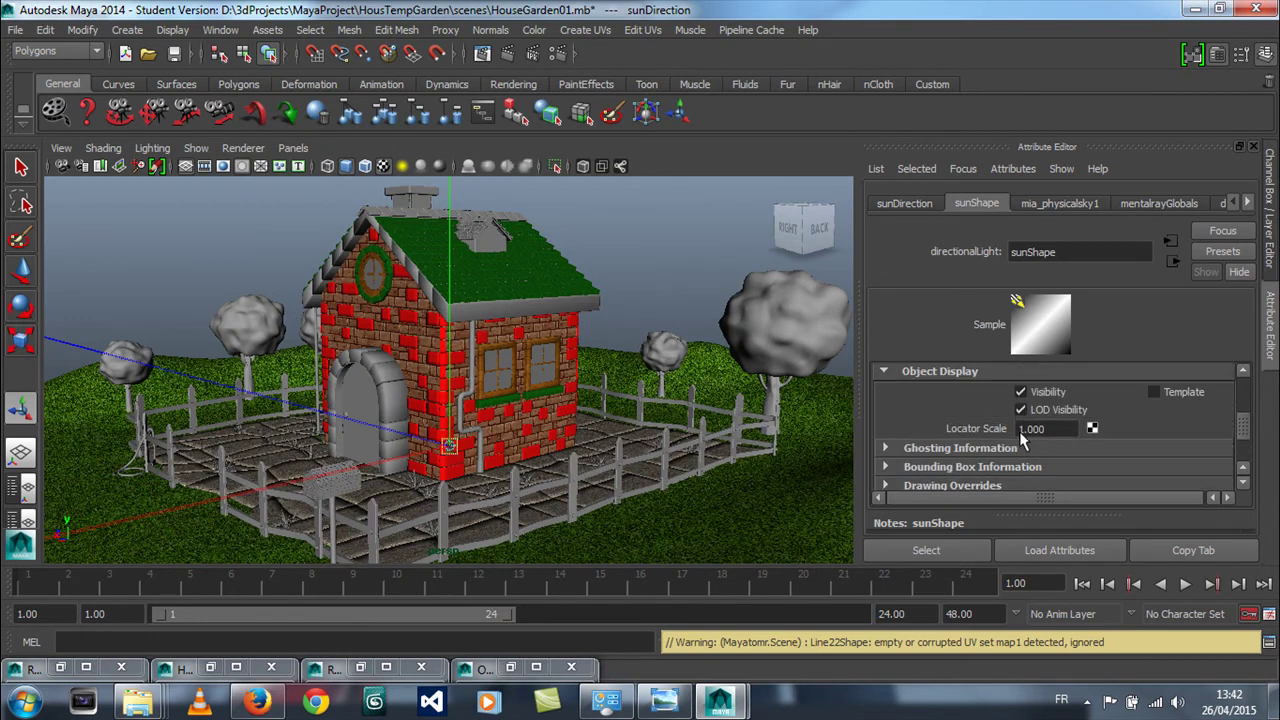
drag(1076, 428, 999, 430)
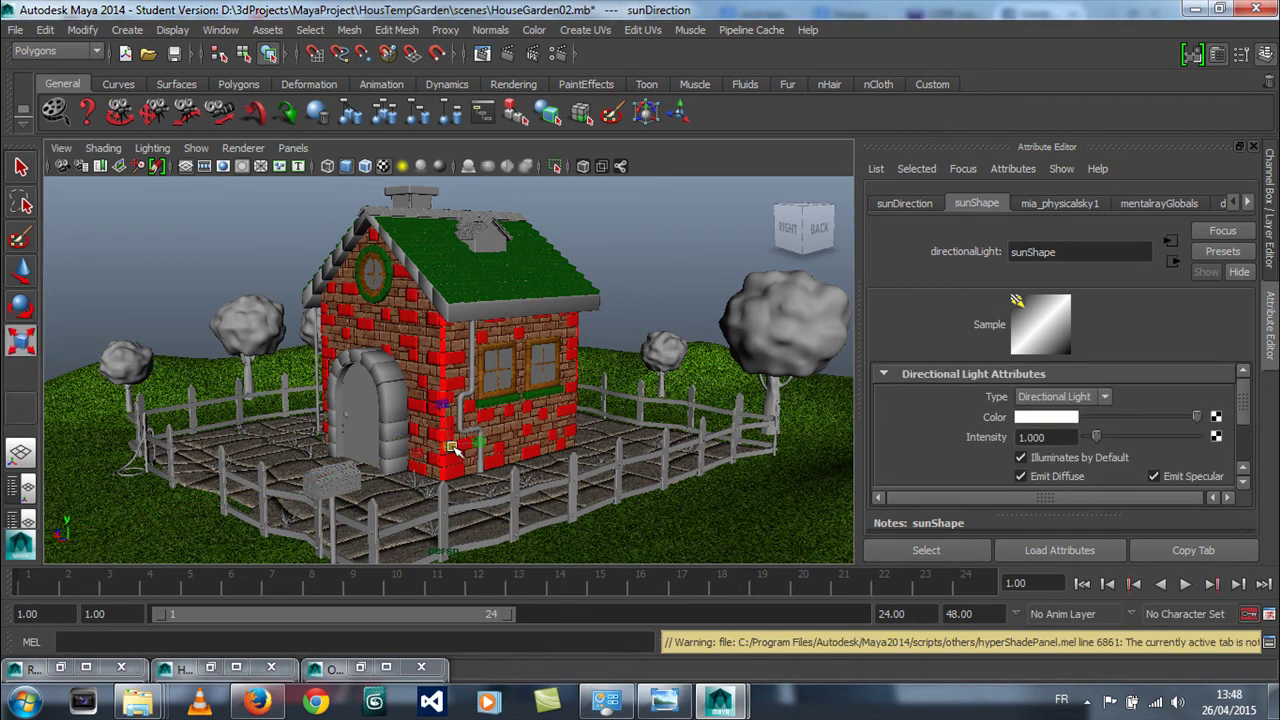
Move the sunDirection light from the house corner out beyond the front fence and scale its icon down
middle_drag(841, 3, 641, 384)
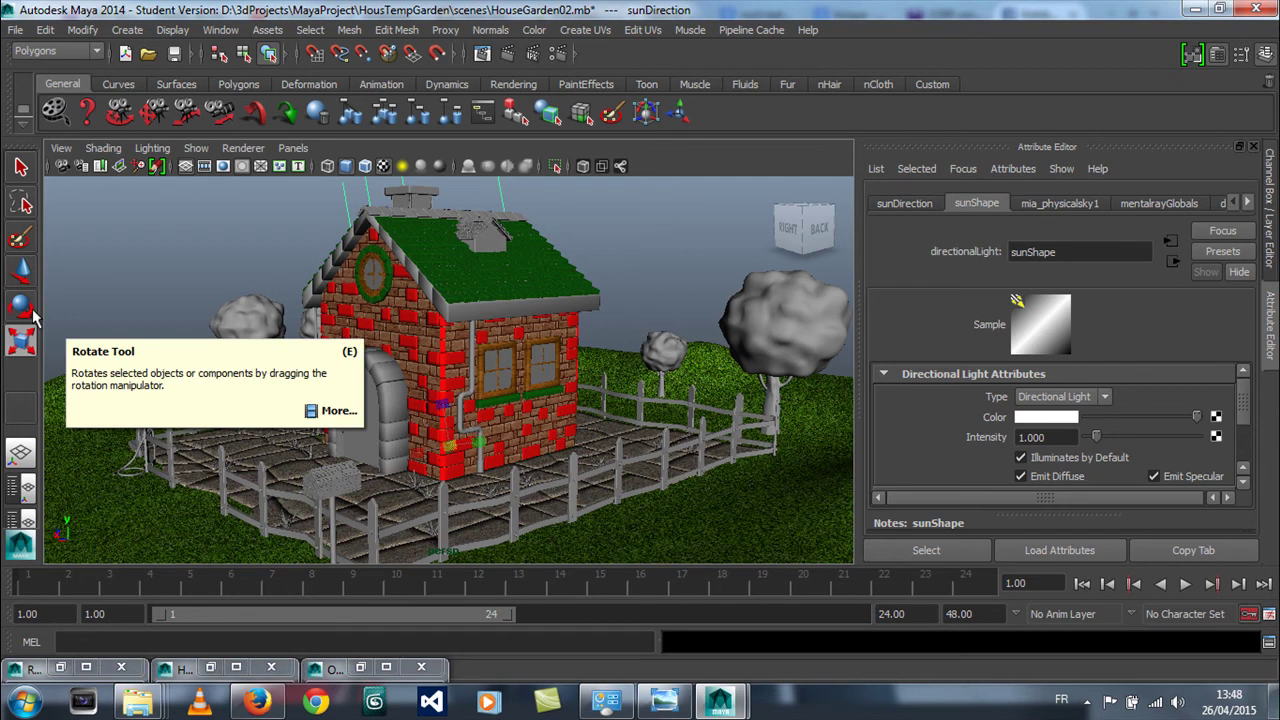
click(25, 274)
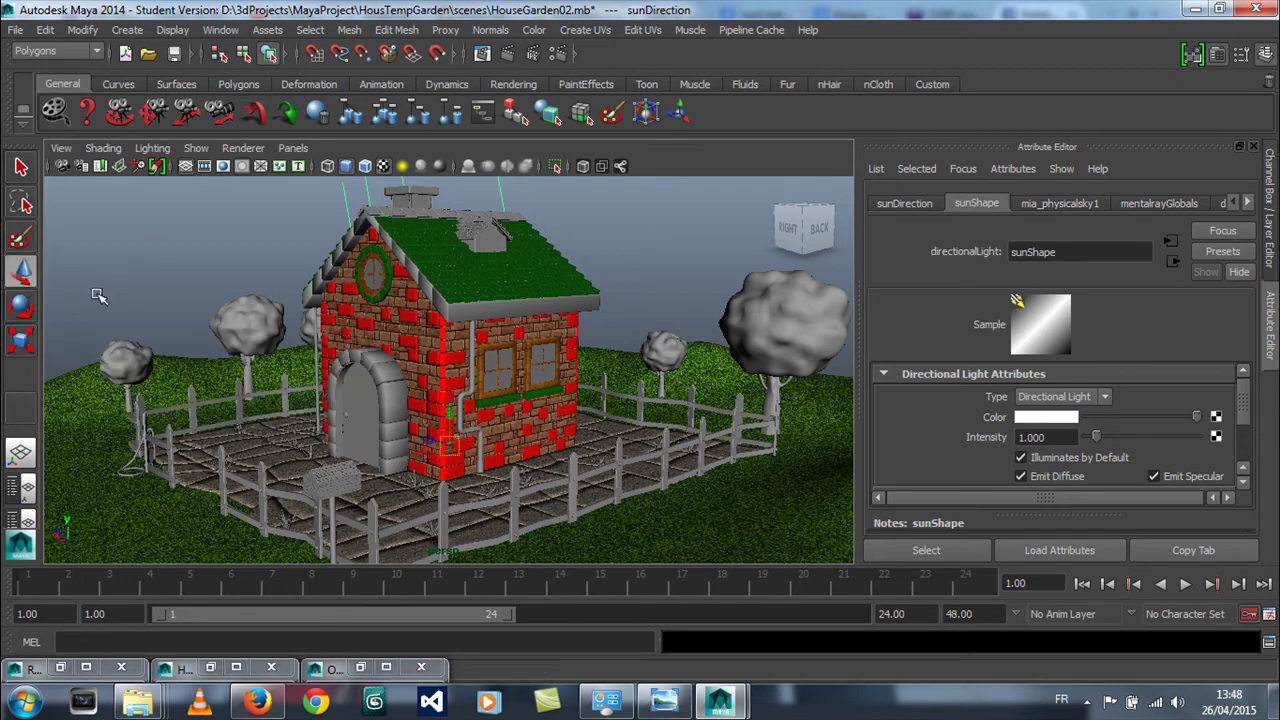
drag(406, 455, 154, 505)
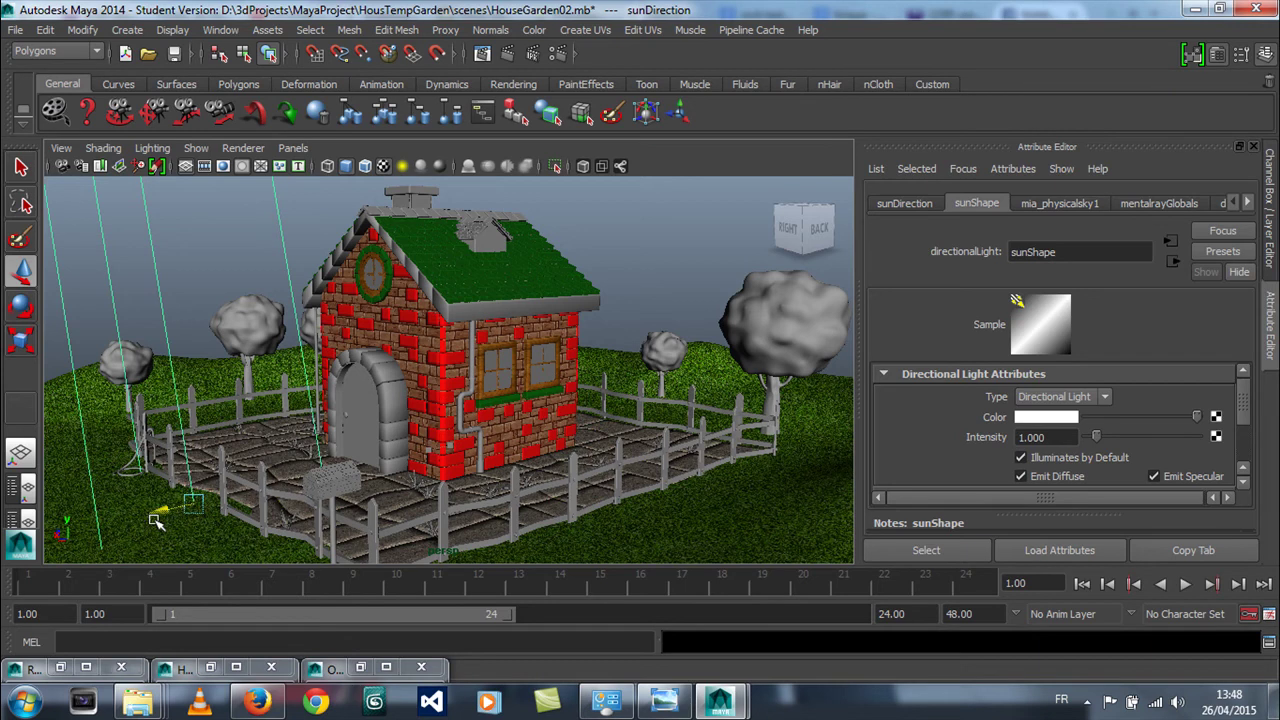
click(22, 340)
drag(191, 540, 3, 516)
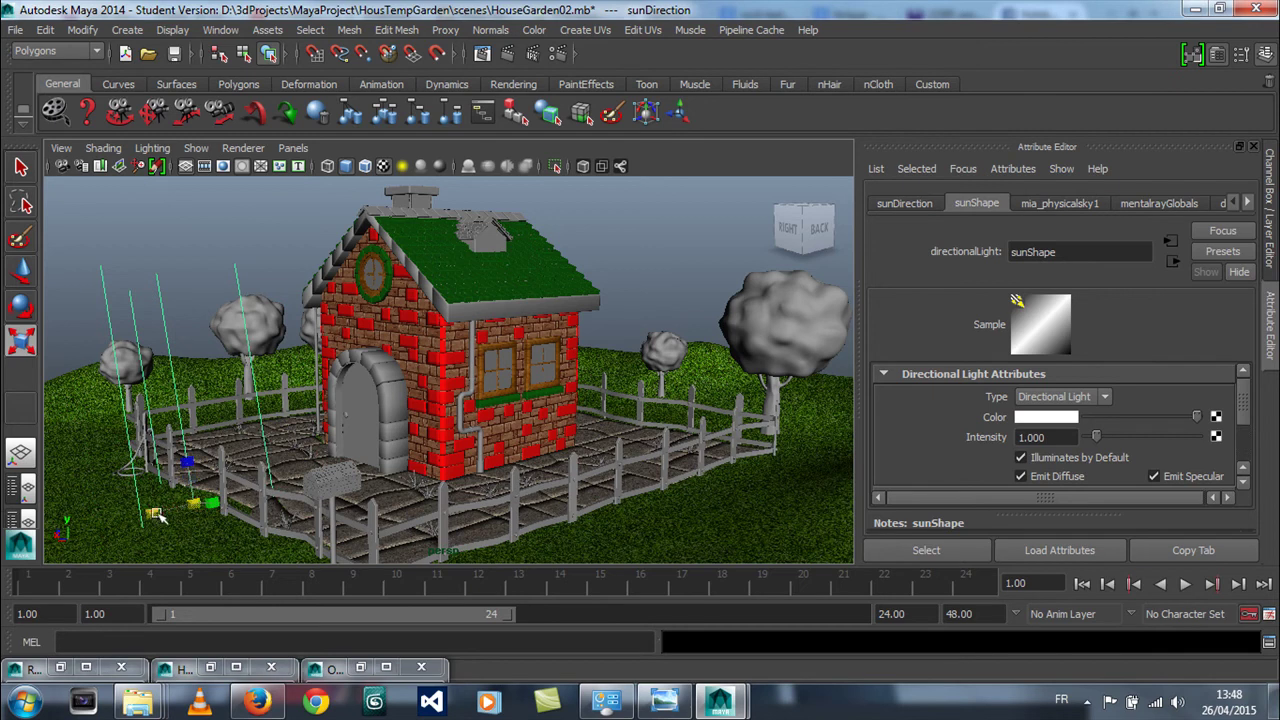
drag(193, 505, 64, 533)
Raise the sunDirection light above the trees and rotate it so its rays slant downward
click(22, 166)
click(21, 271)
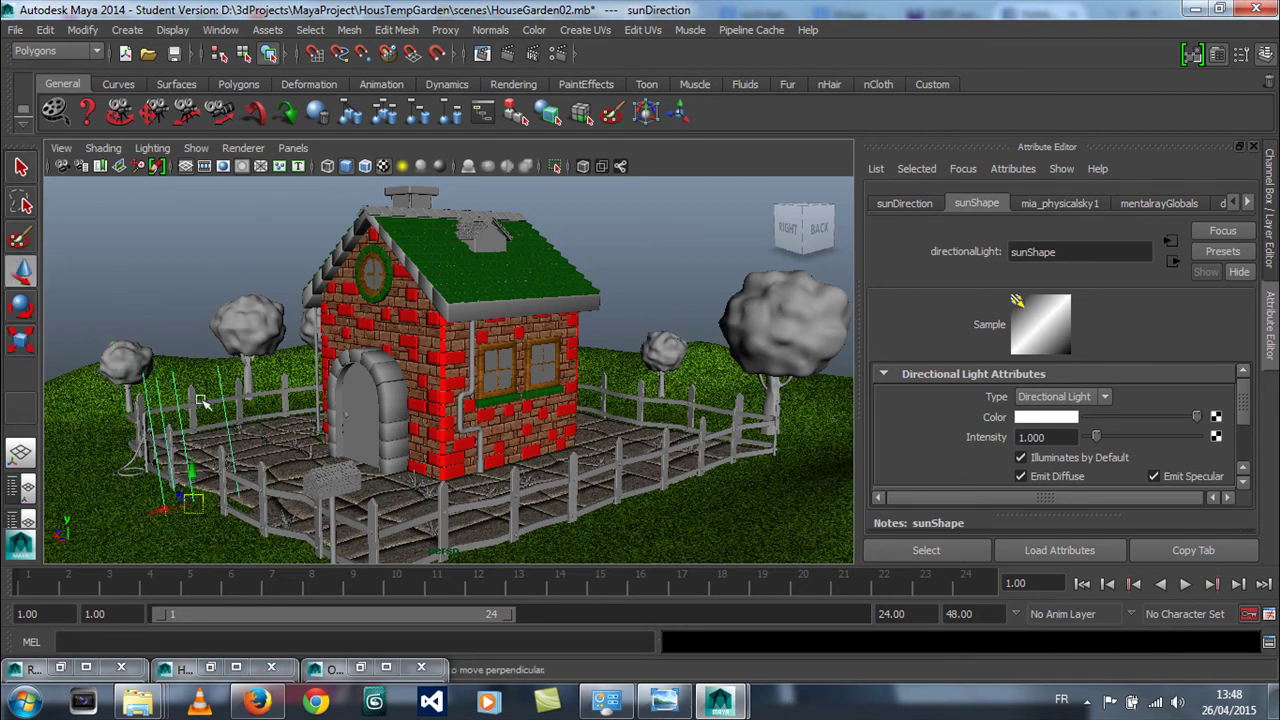
drag(200, 479, 197, 296)
click(21, 306)
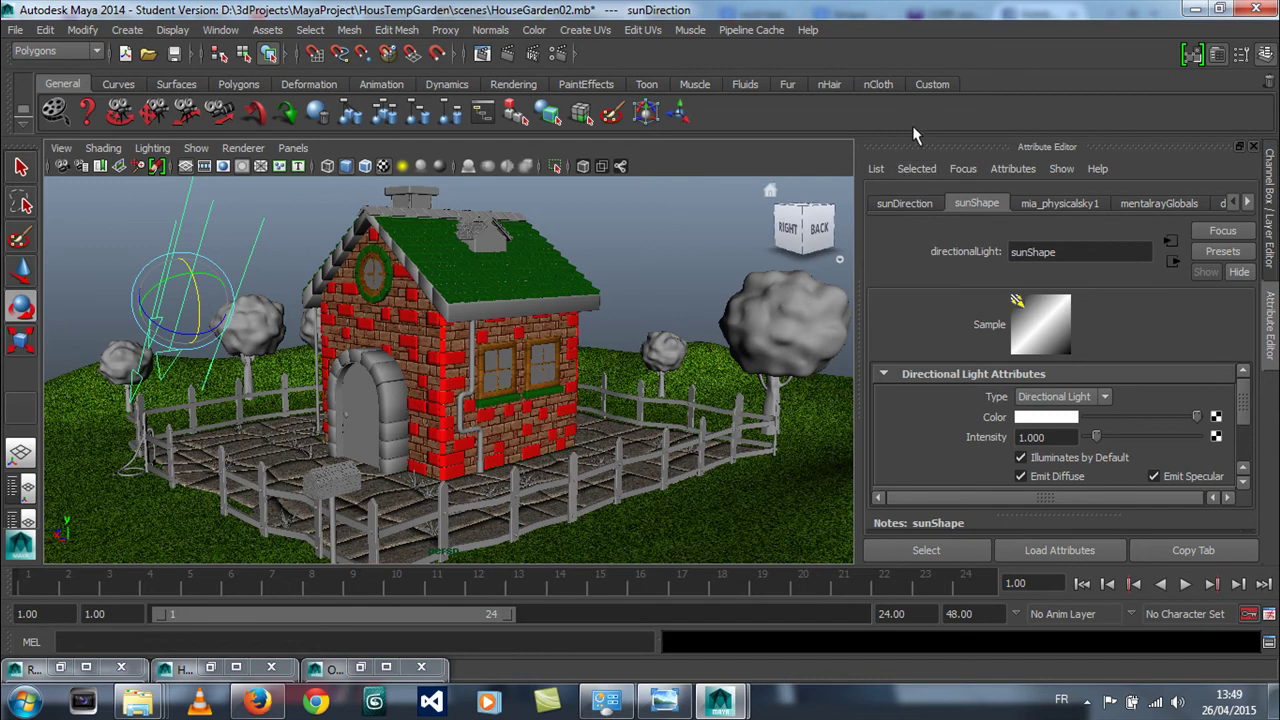
Render the perspective view with mental ray to check the new sunlight, then minimize the render window
click(66, 672)
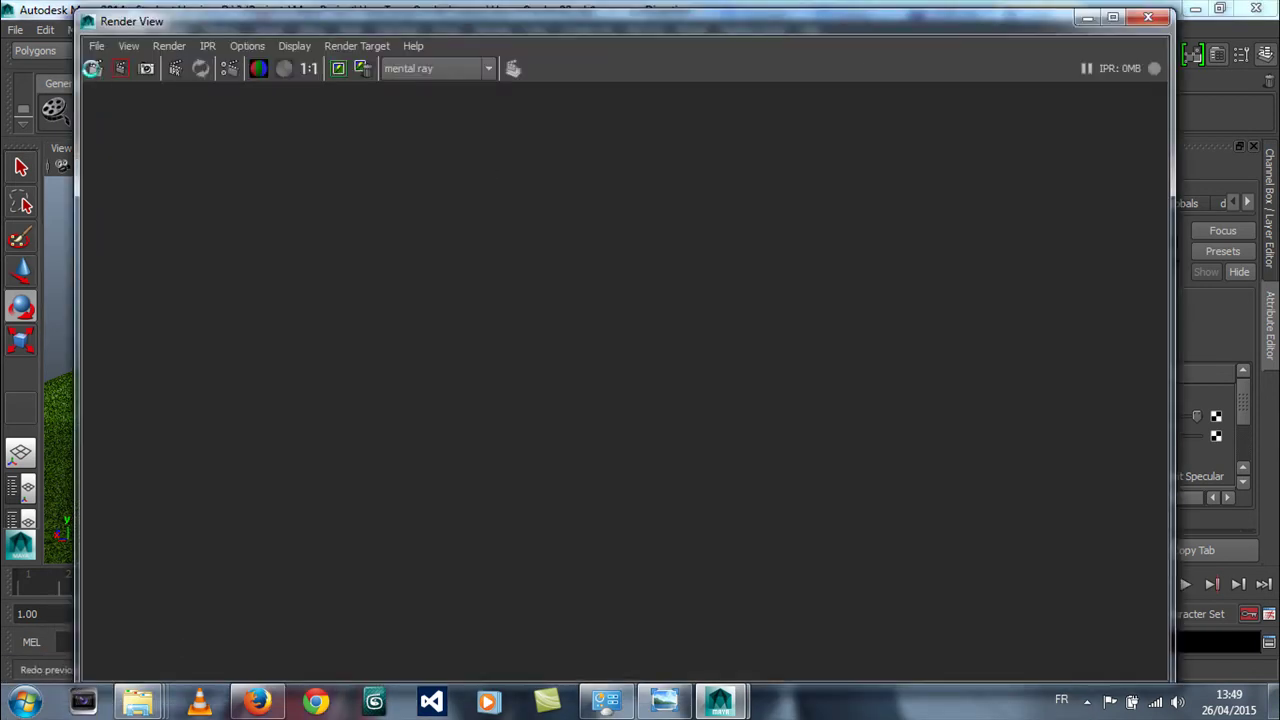
click(92, 68)
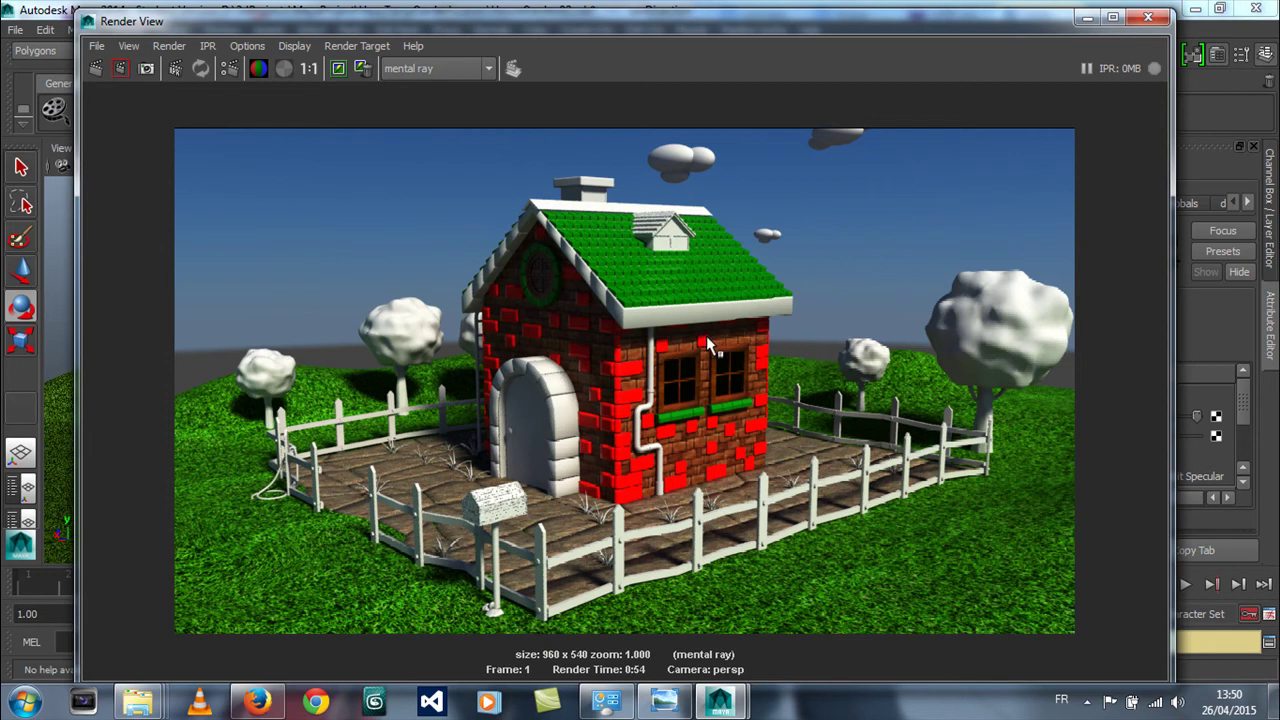
click(1087, 17)
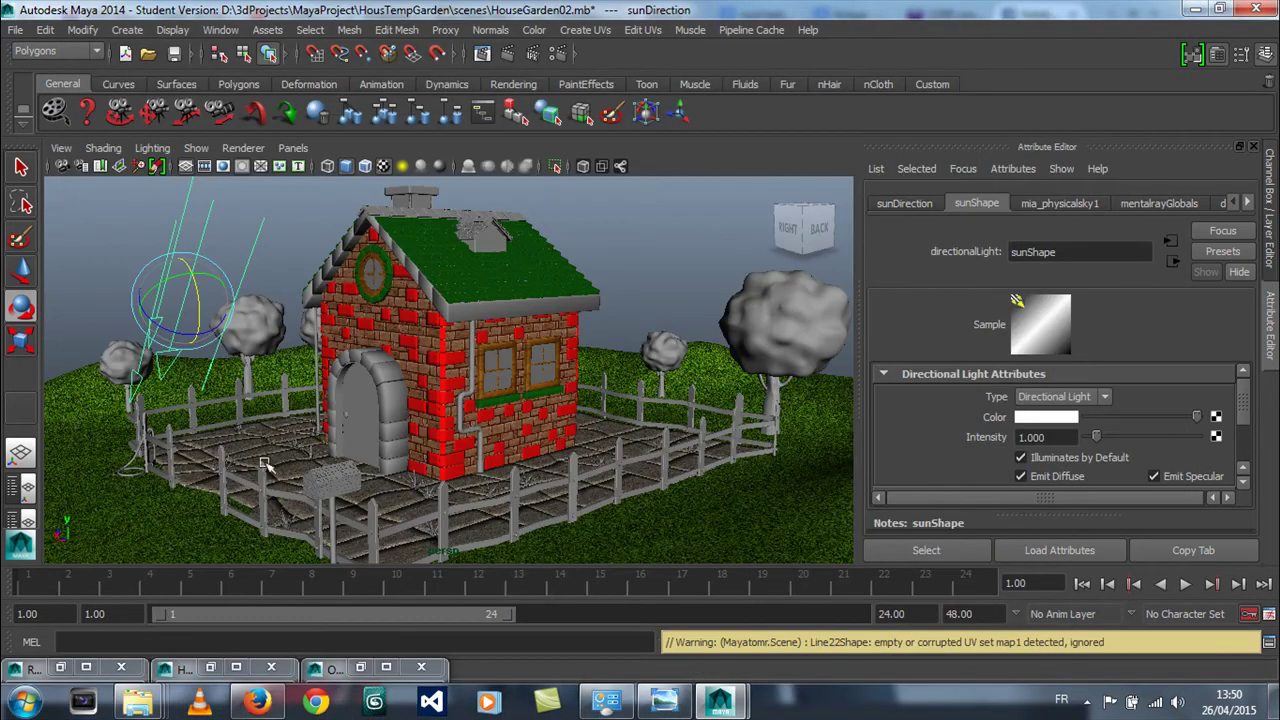
Darken the diffuse color of the Brique material on the house's protruding bricks to a deeper red
click(450, 385)
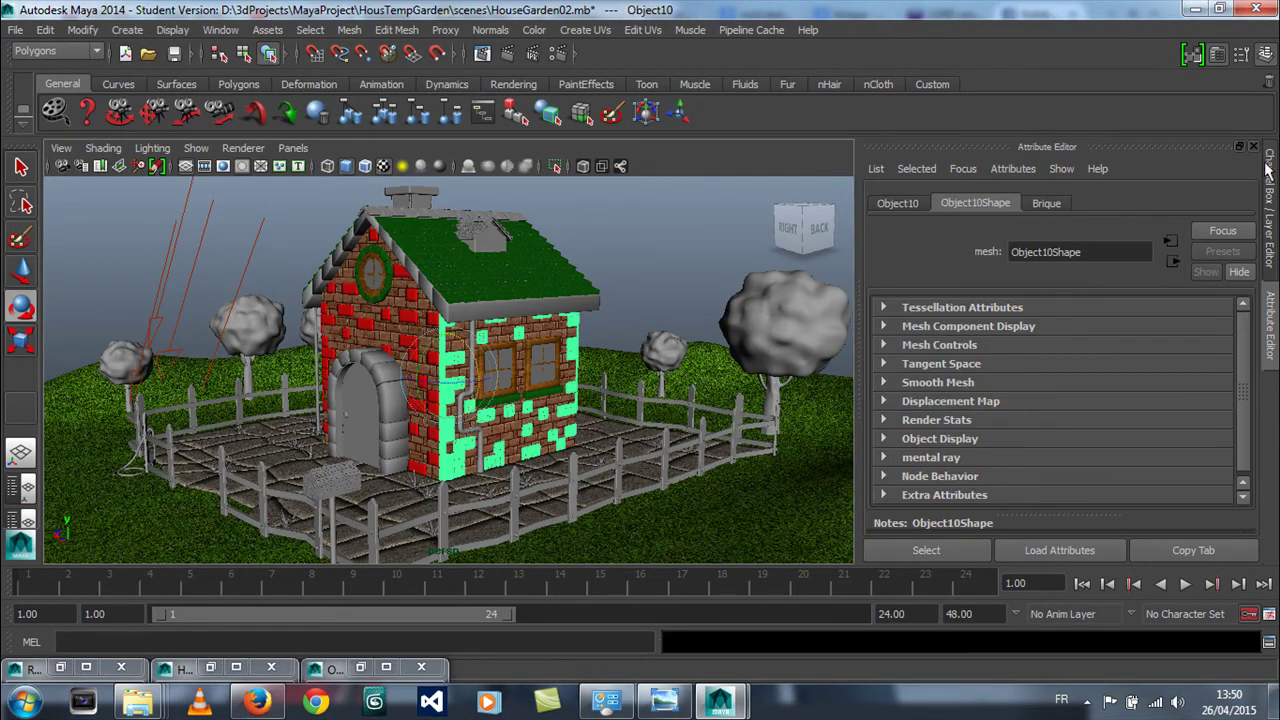
click(1058, 205)
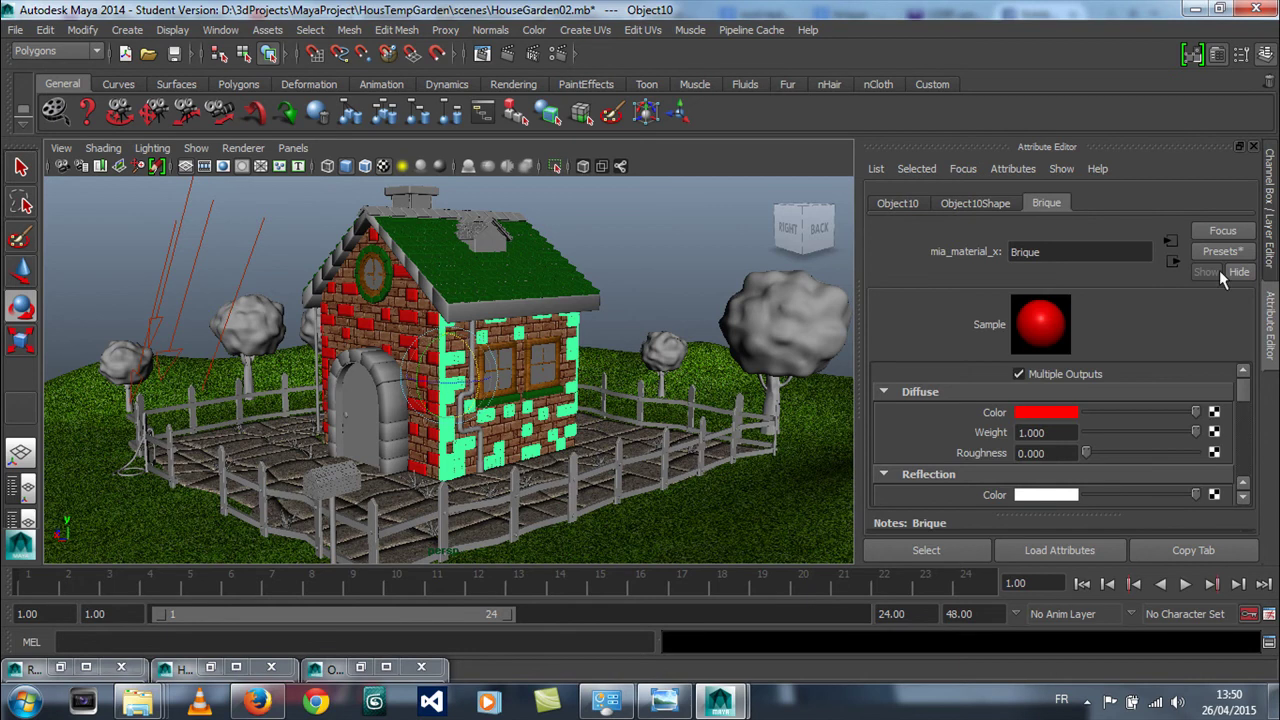
click(1068, 412)
drag(1120, 481, 1074, 489)
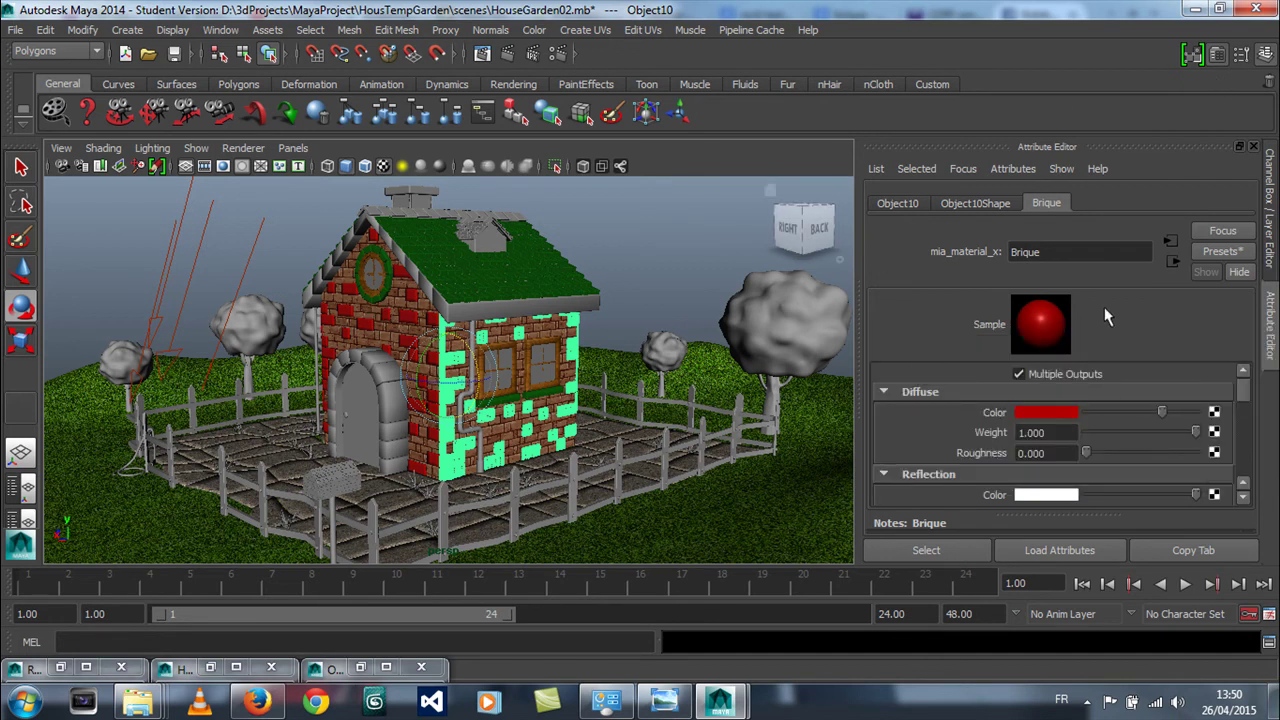
Assign the red Brique material to the small dormer's roof using the Hypershade
click(497, 246)
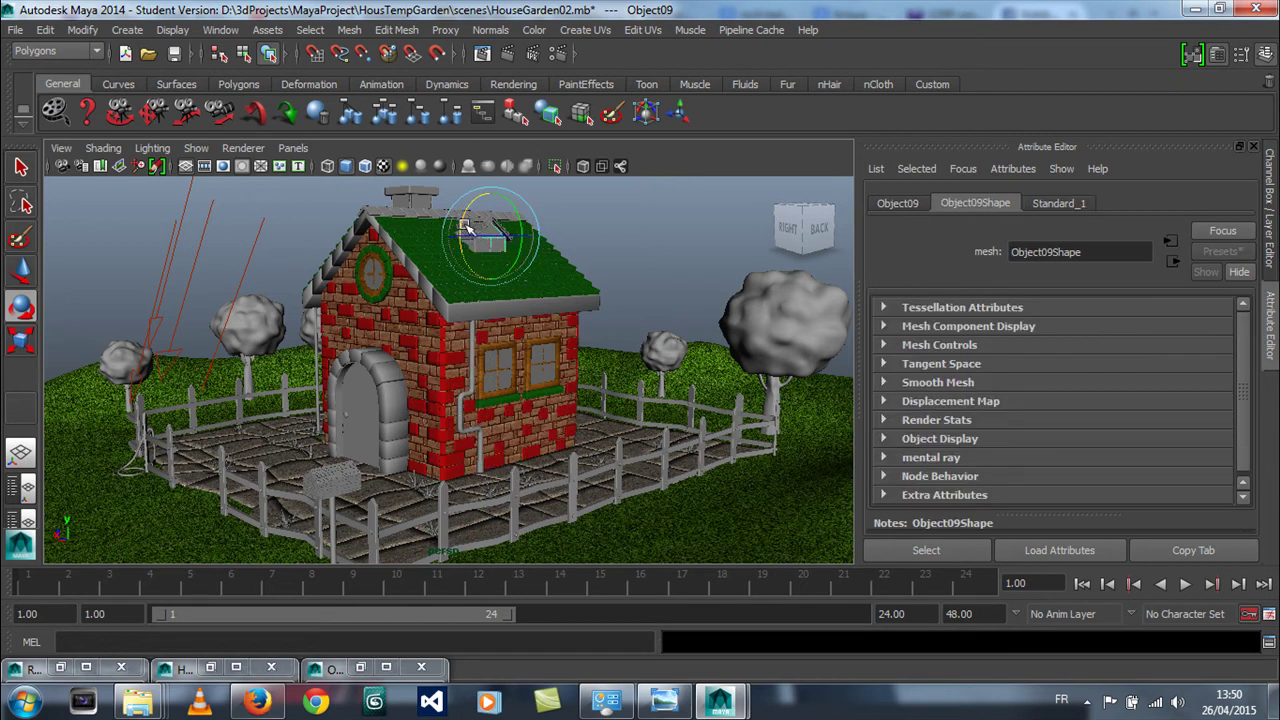
click(276, 216)
click(466, 222)
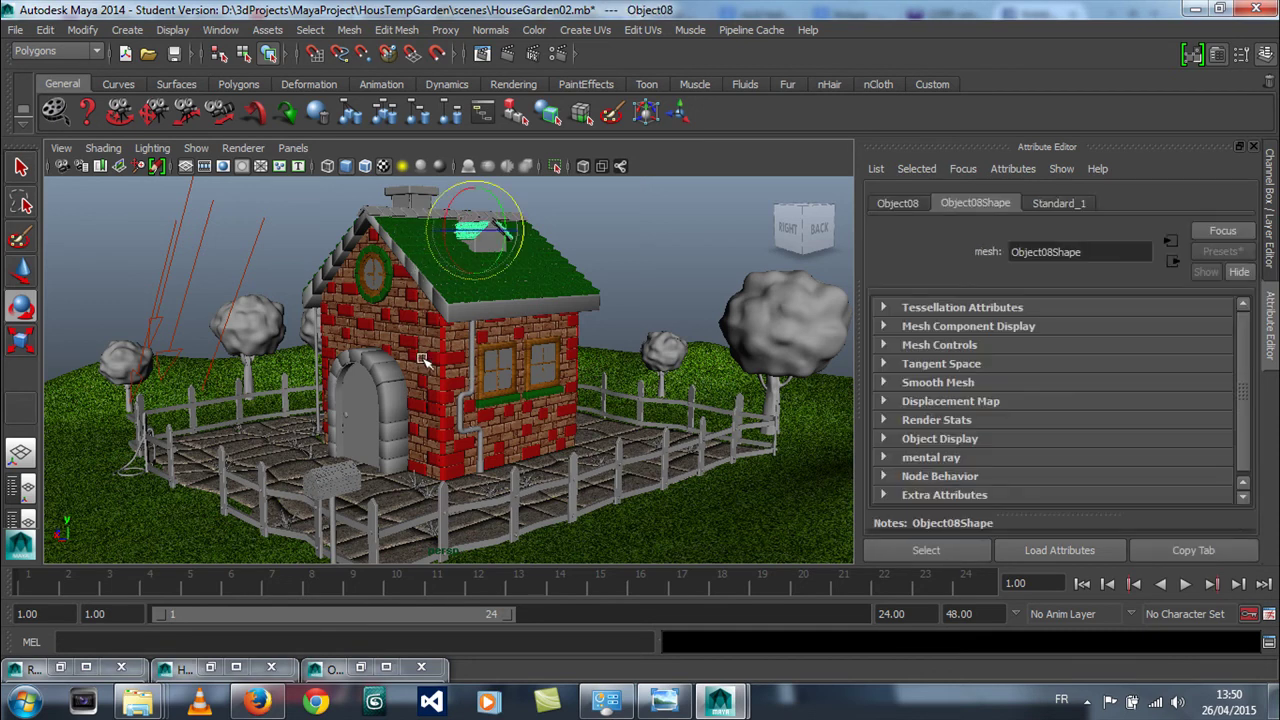
click(185, 668)
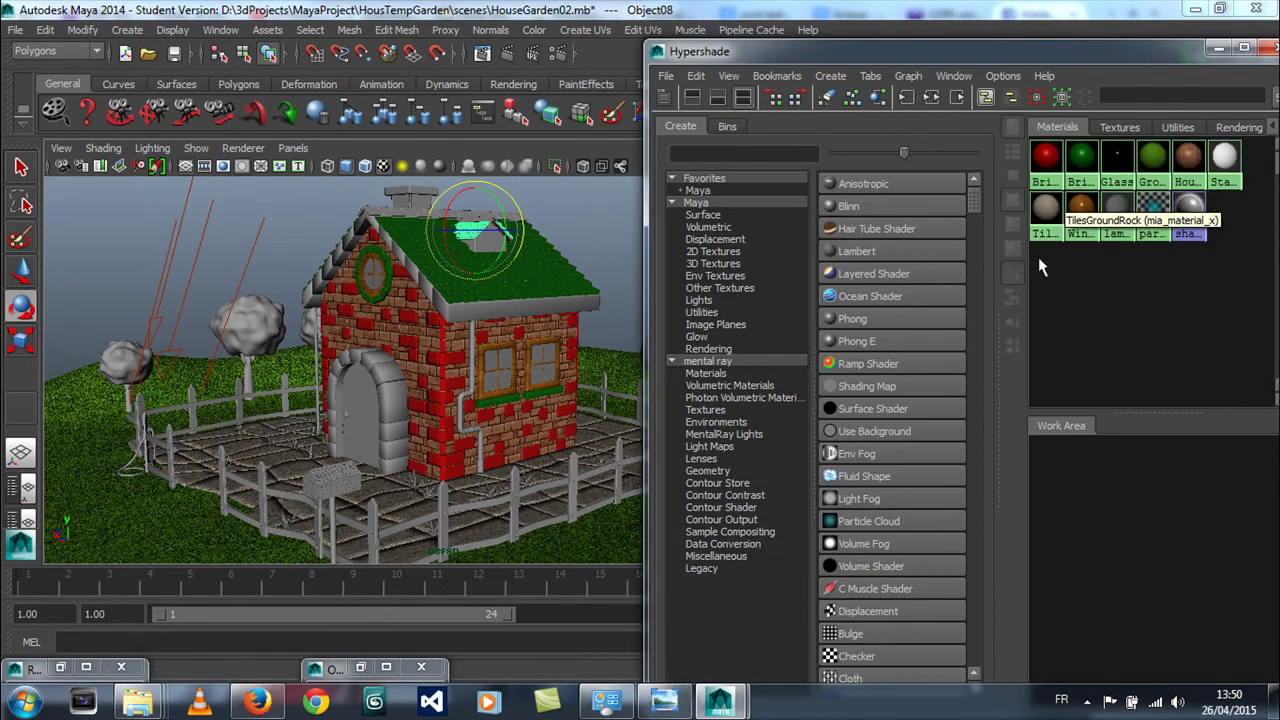
middle_drag(1045, 164, 1116, 500)
right_drag(1117, 502, 1063, 452)
click(266, 224)
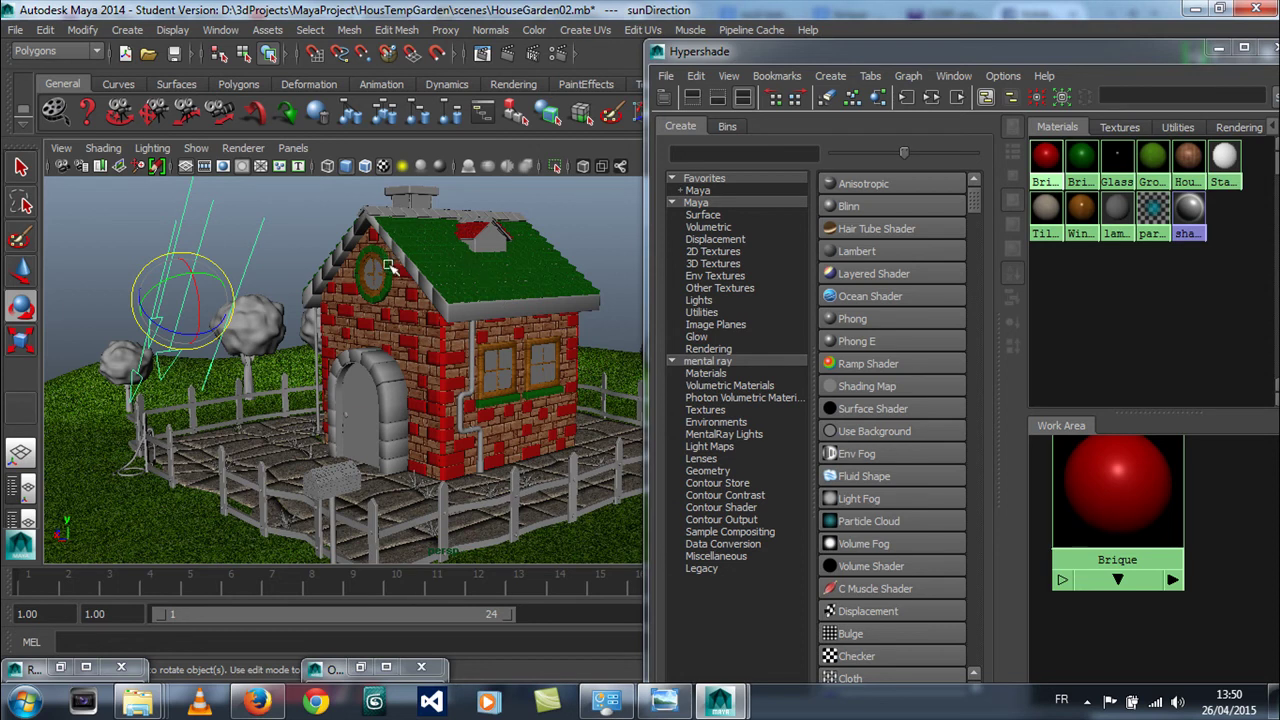
Assign the green brick material to the stone arch around the front door
click(433, 302)
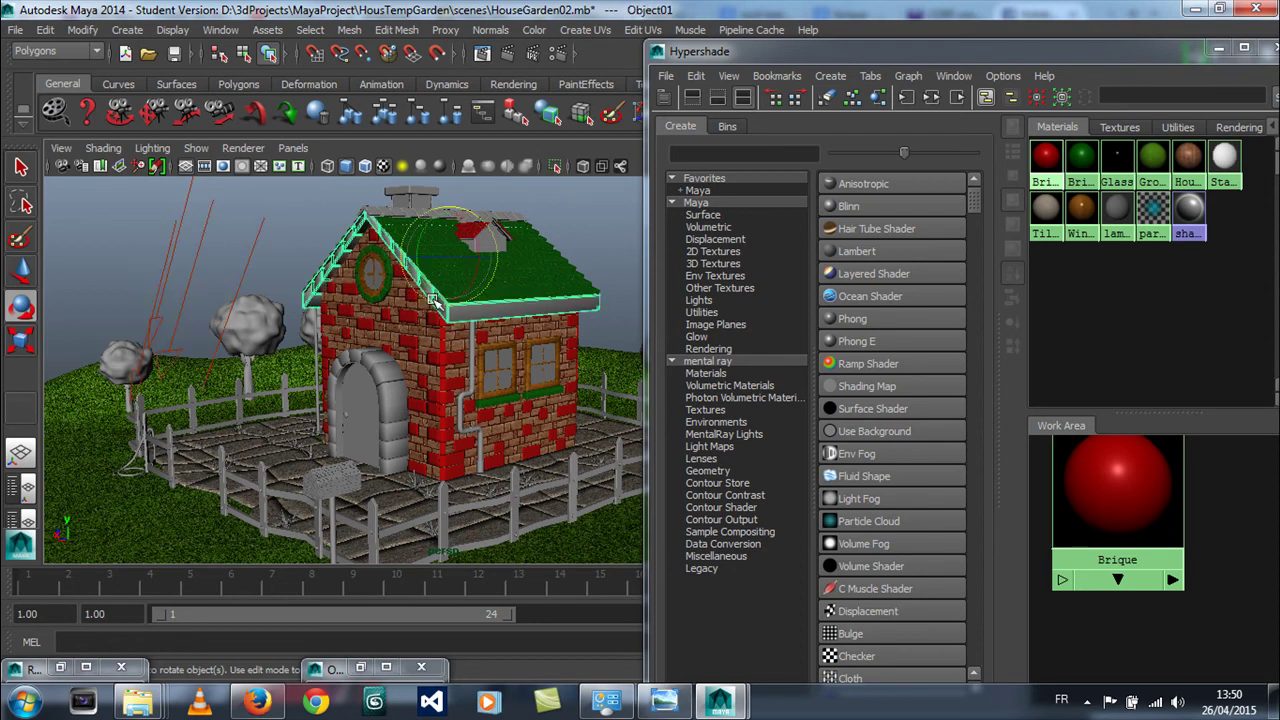
scroll(458, 434, up, 3)
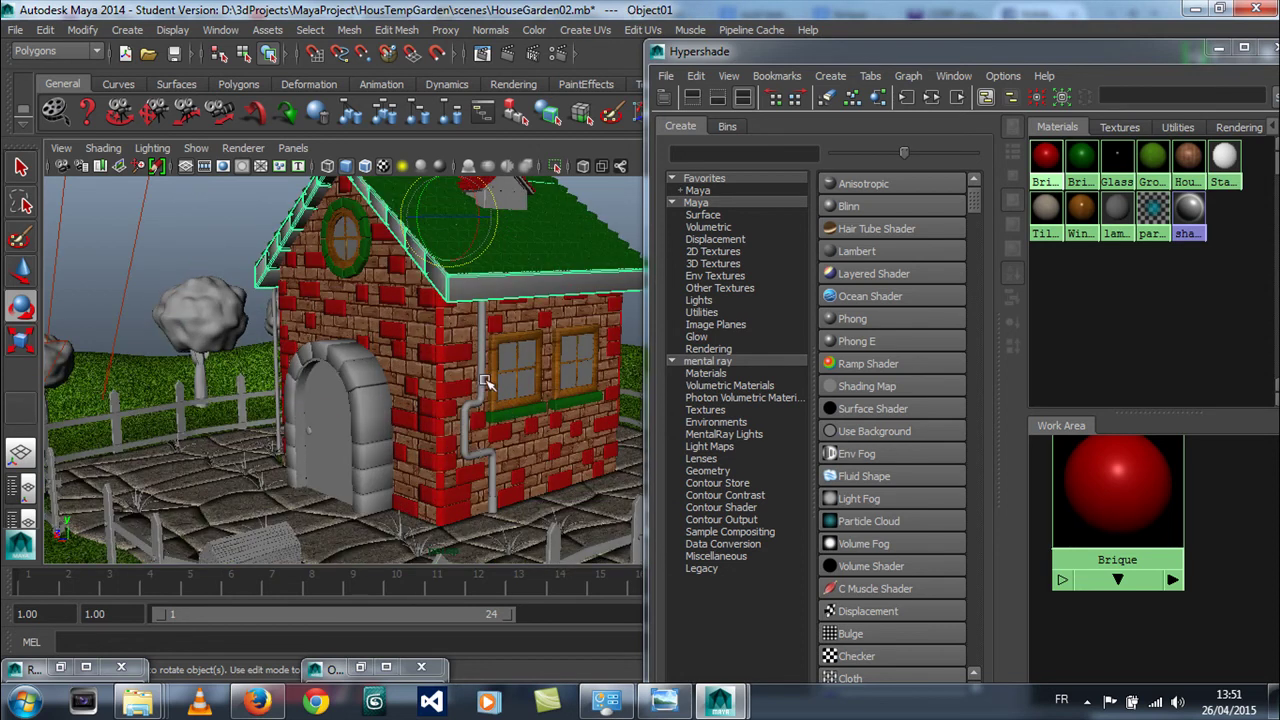
scroll(484, 381, up, 2)
click(494, 350)
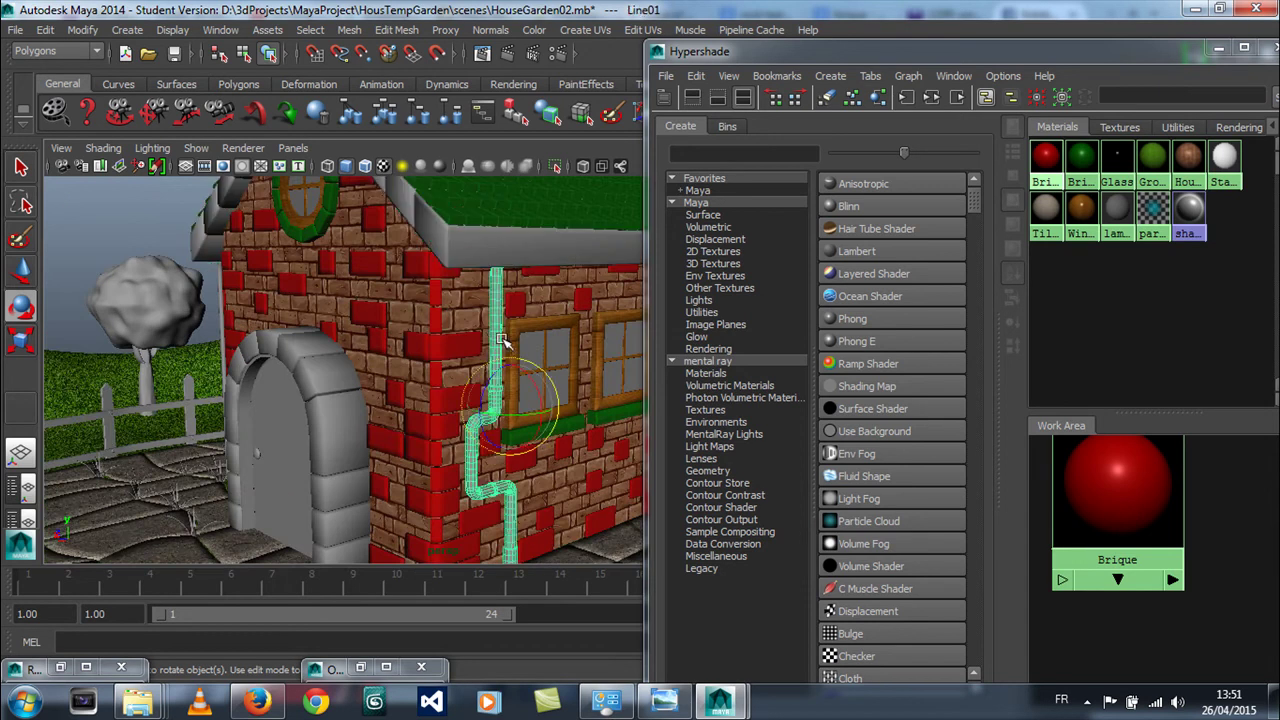
scroll(502, 343, down, 1)
scroll(484, 355, up, 1)
click(336, 418)
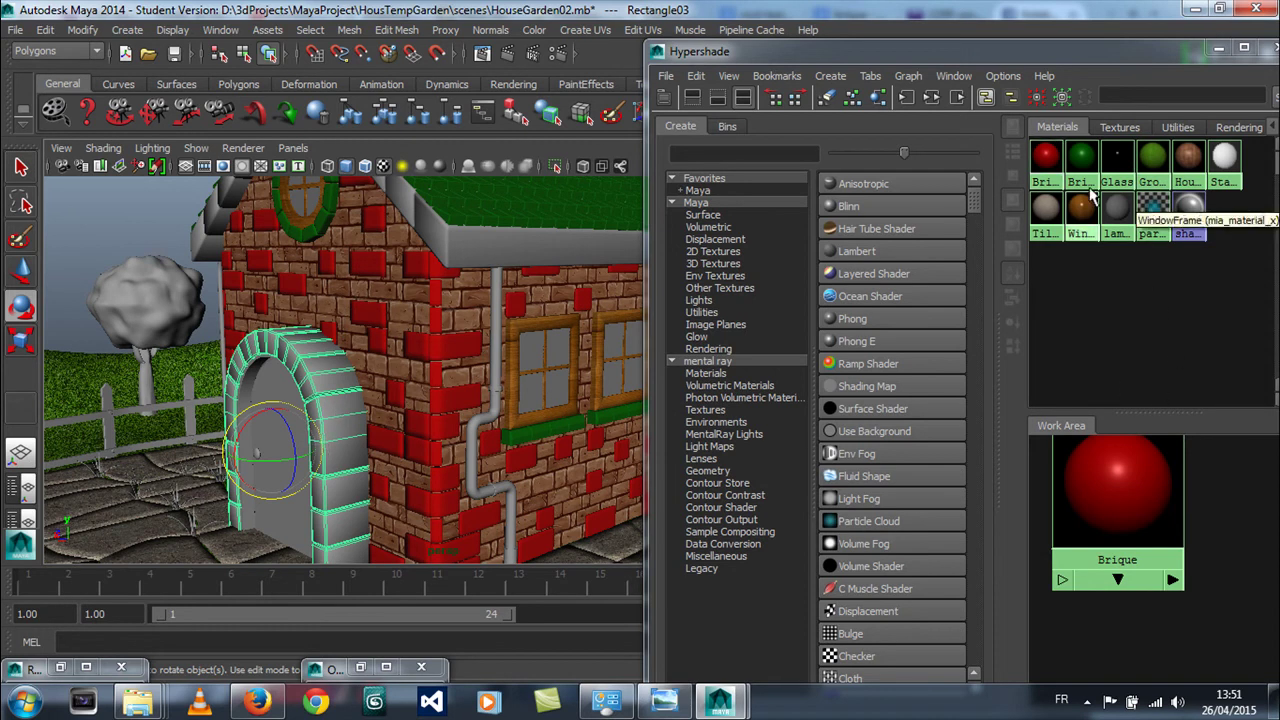
right_drag(1079, 155, 1072, 110)
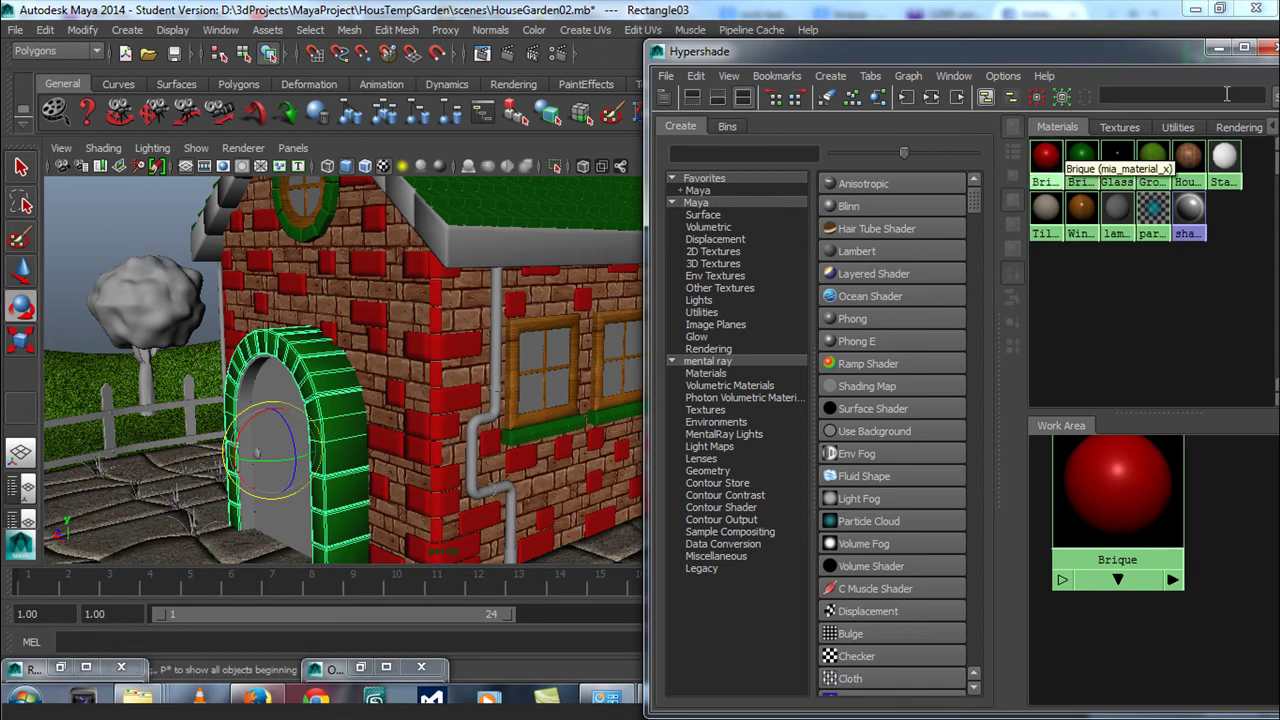
Apply planar UV mapping to the front door, fitted to the bounding box and projected from the X axis
click(258, 393)
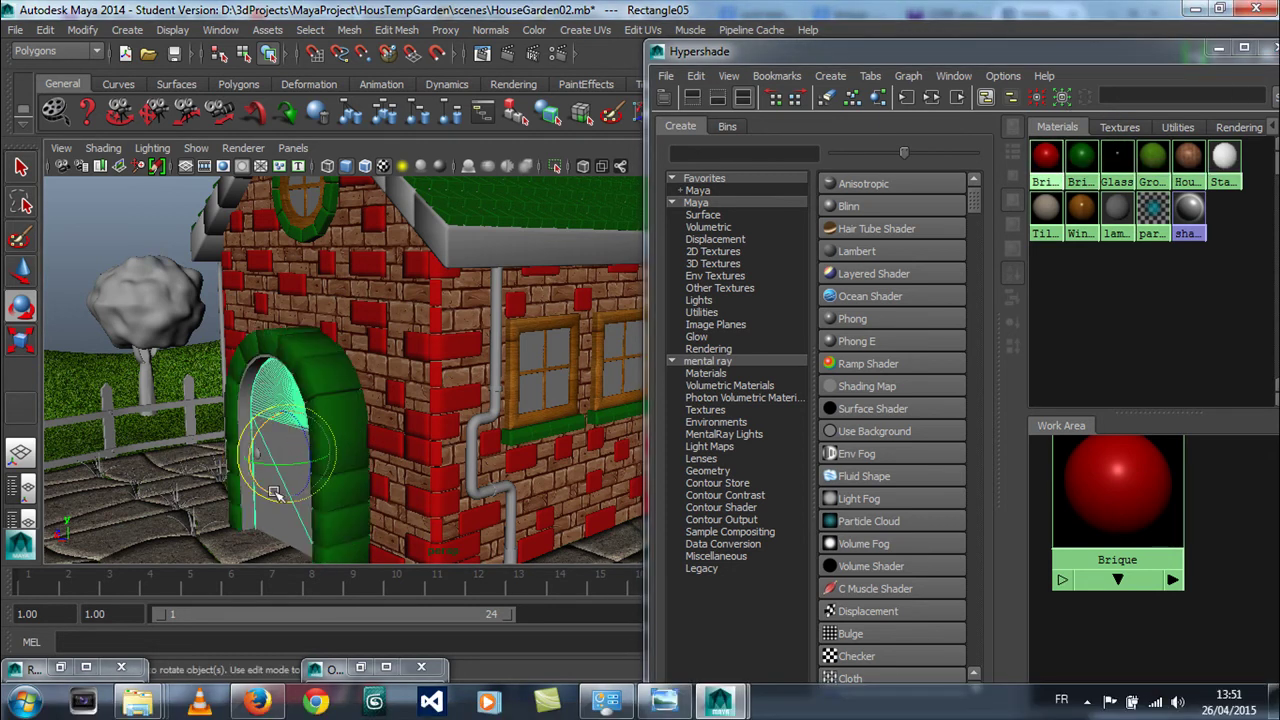
click(596, 31)
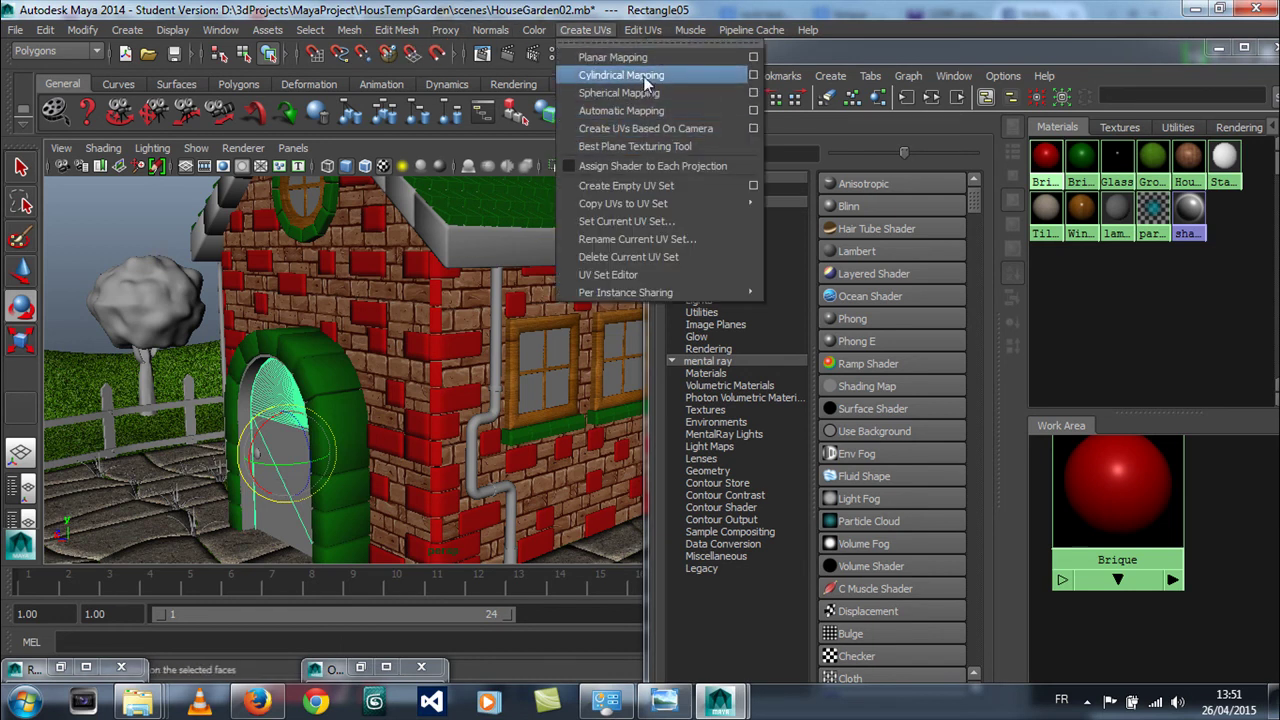
click(752, 58)
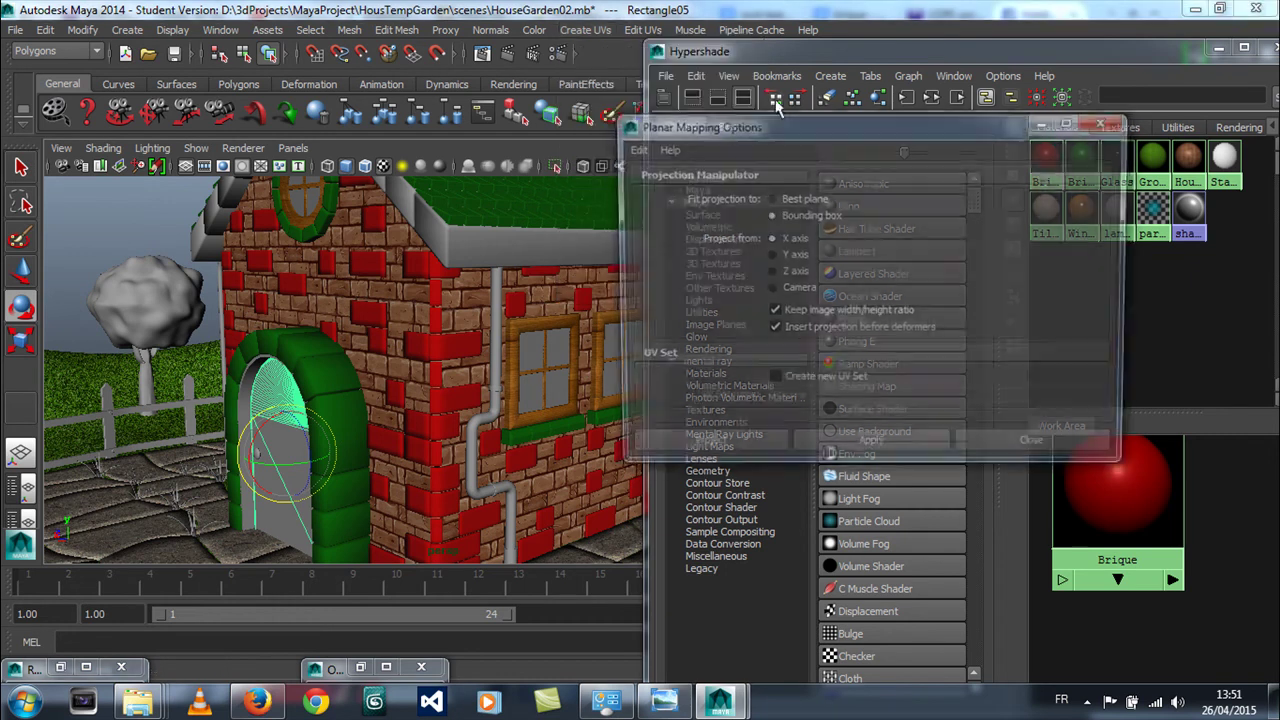
click(843, 447)
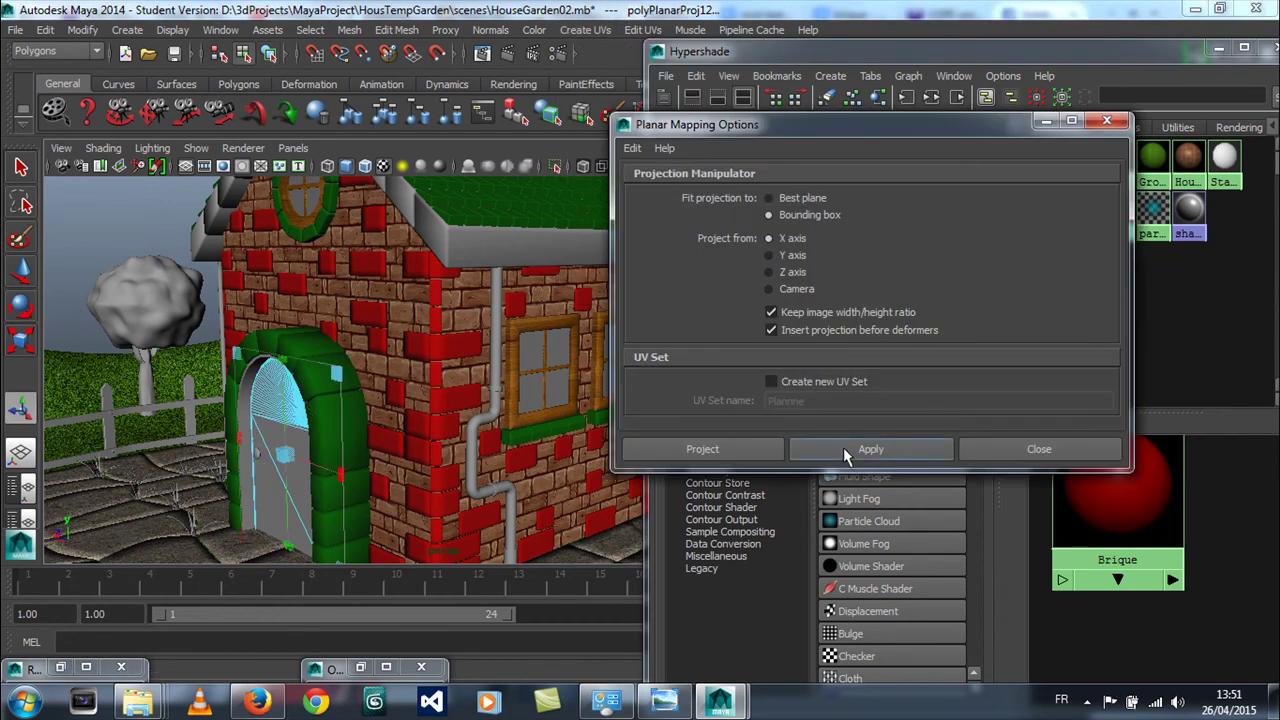
click(997, 448)
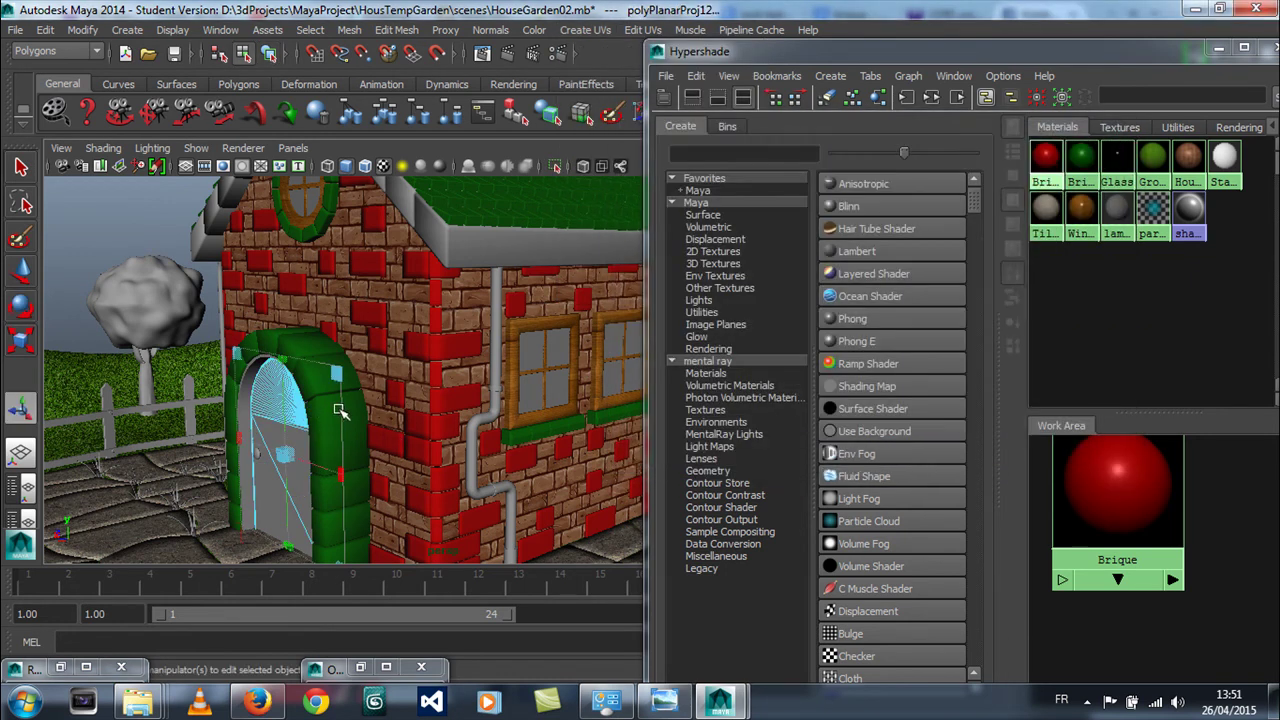
key(q)
right_drag(265, 405, 348, 285)
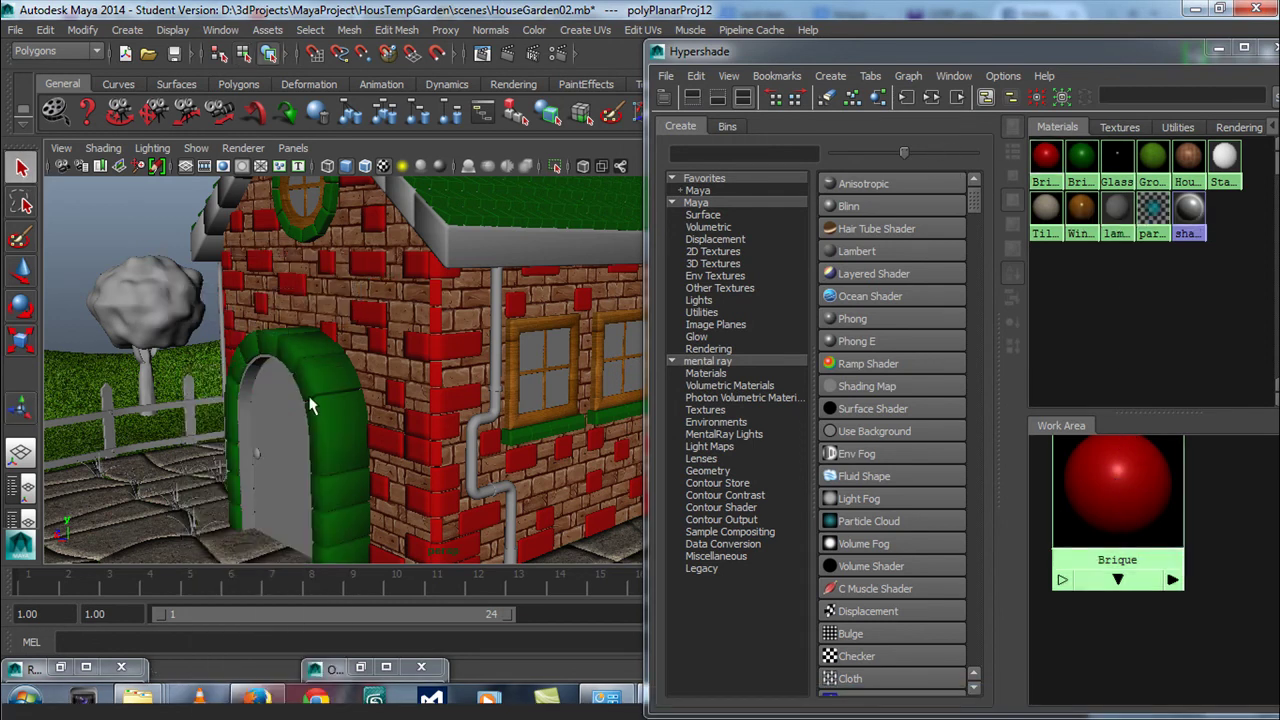
Create a new mental ray mia_material_x, place it below Brique in the work area and uncover its attributes
click(493, 318)
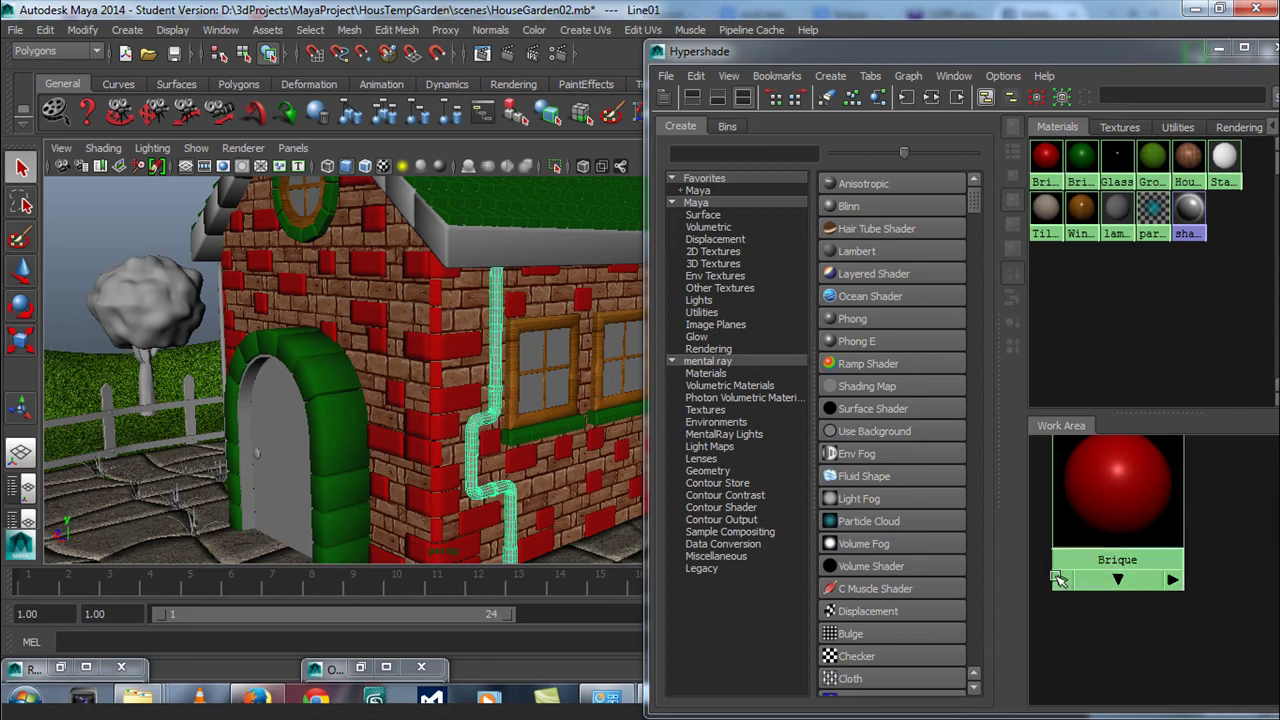
click(710, 362)
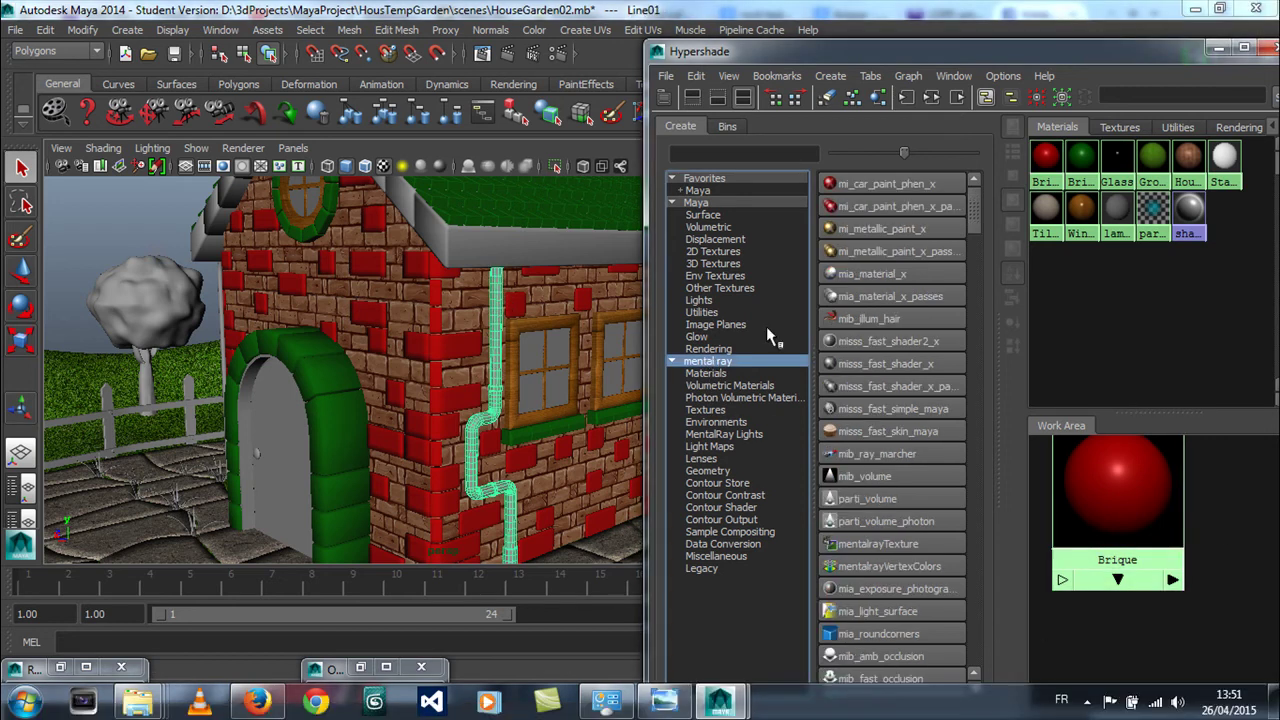
click(874, 274)
drag(1134, 545, 1100, 629)
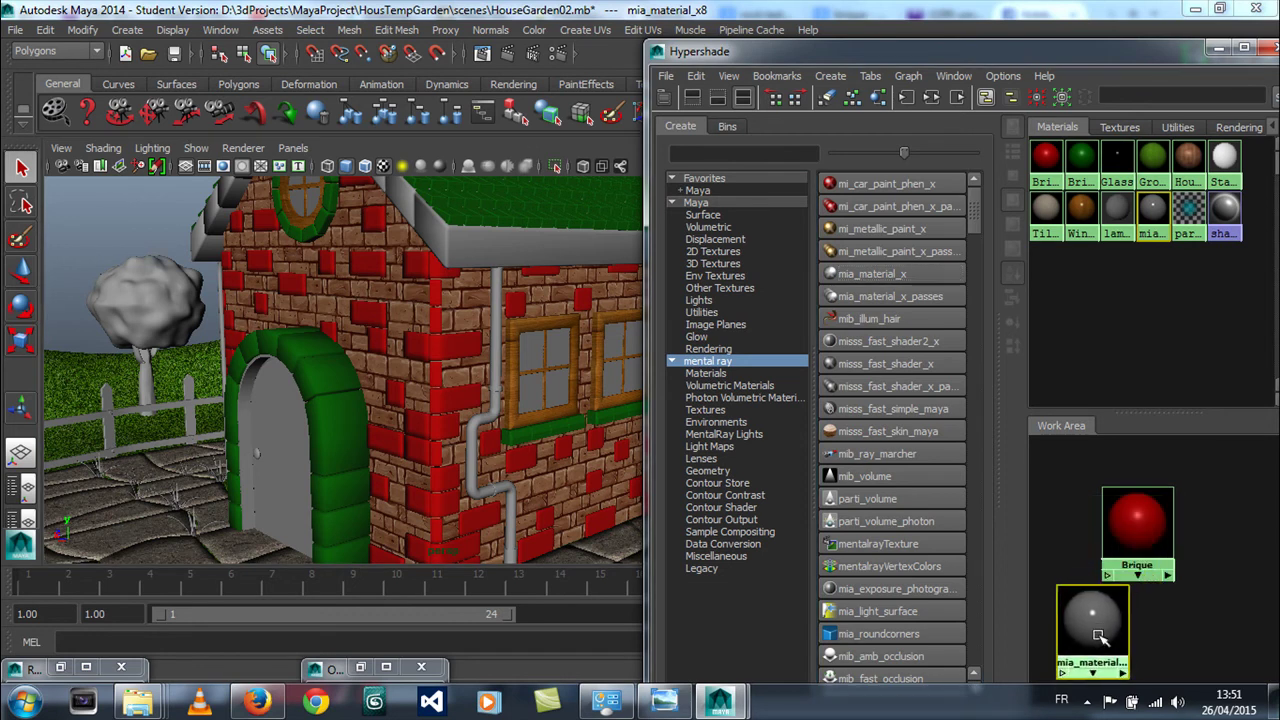
drag(1053, 53, 465, 43)
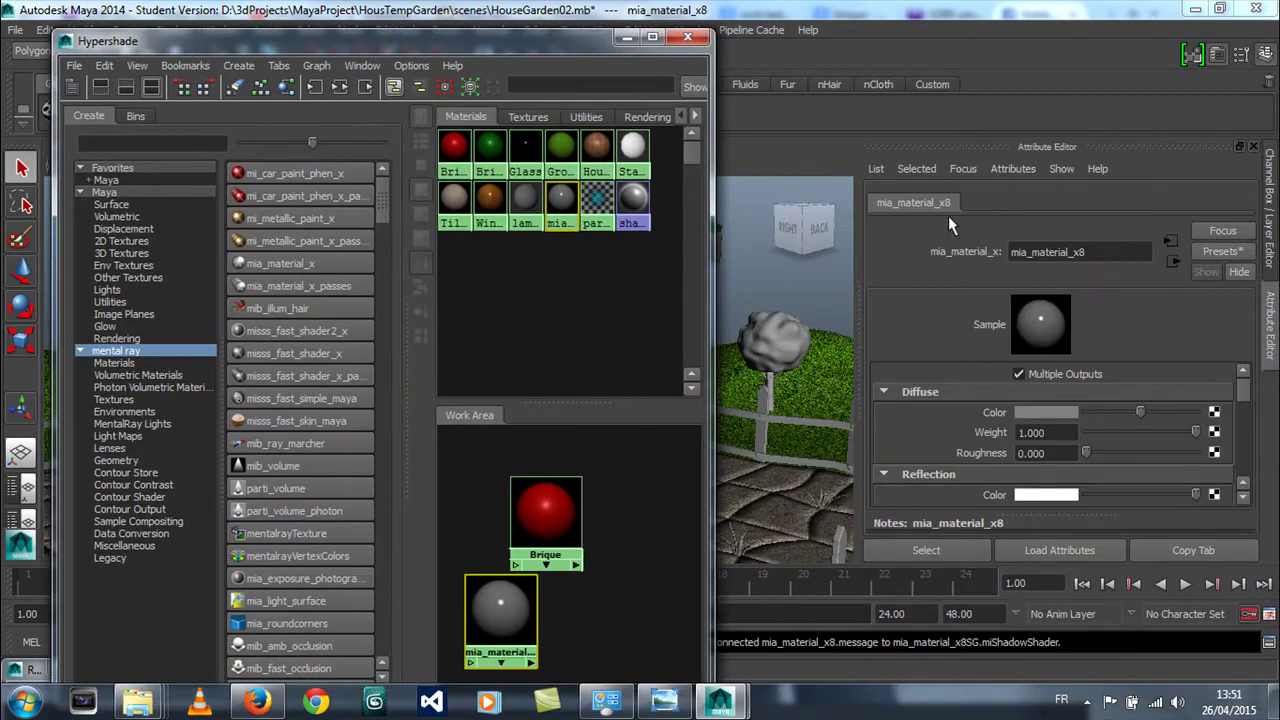
Rename the new material Pipe and set its reflectivity to about 0.752
double_click(1083, 251)
text(Pipe)
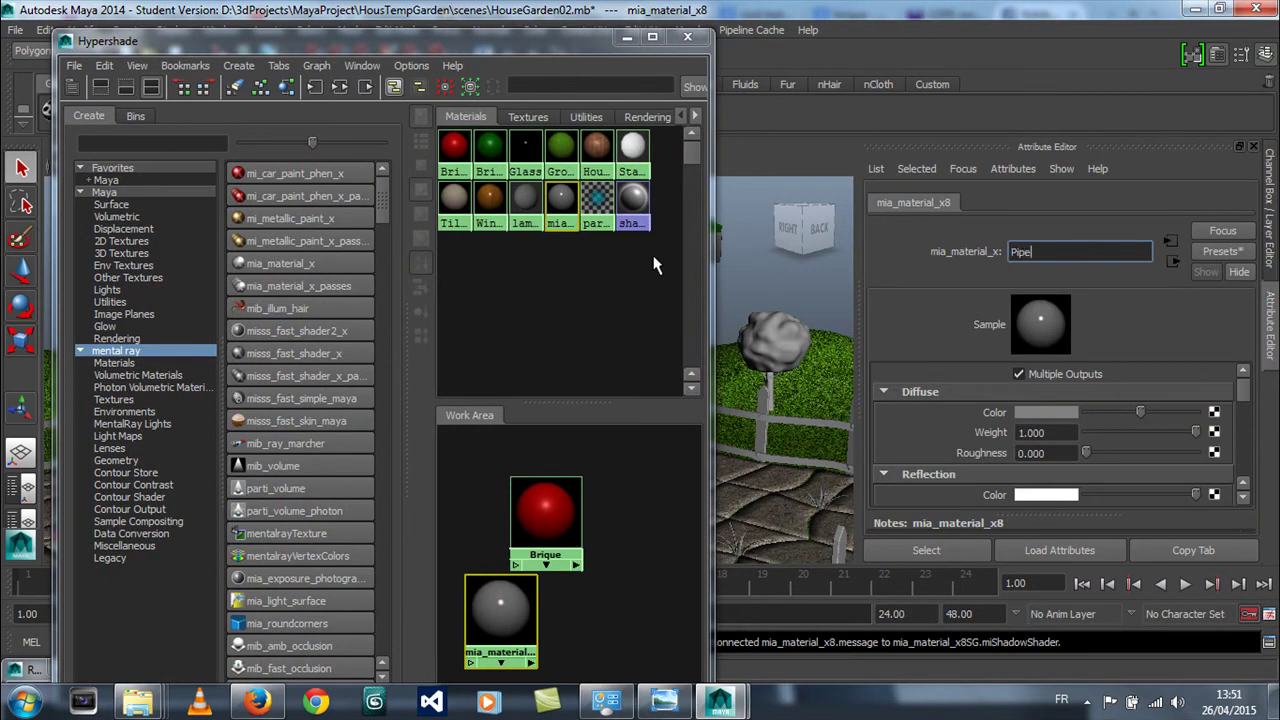
key(Return)
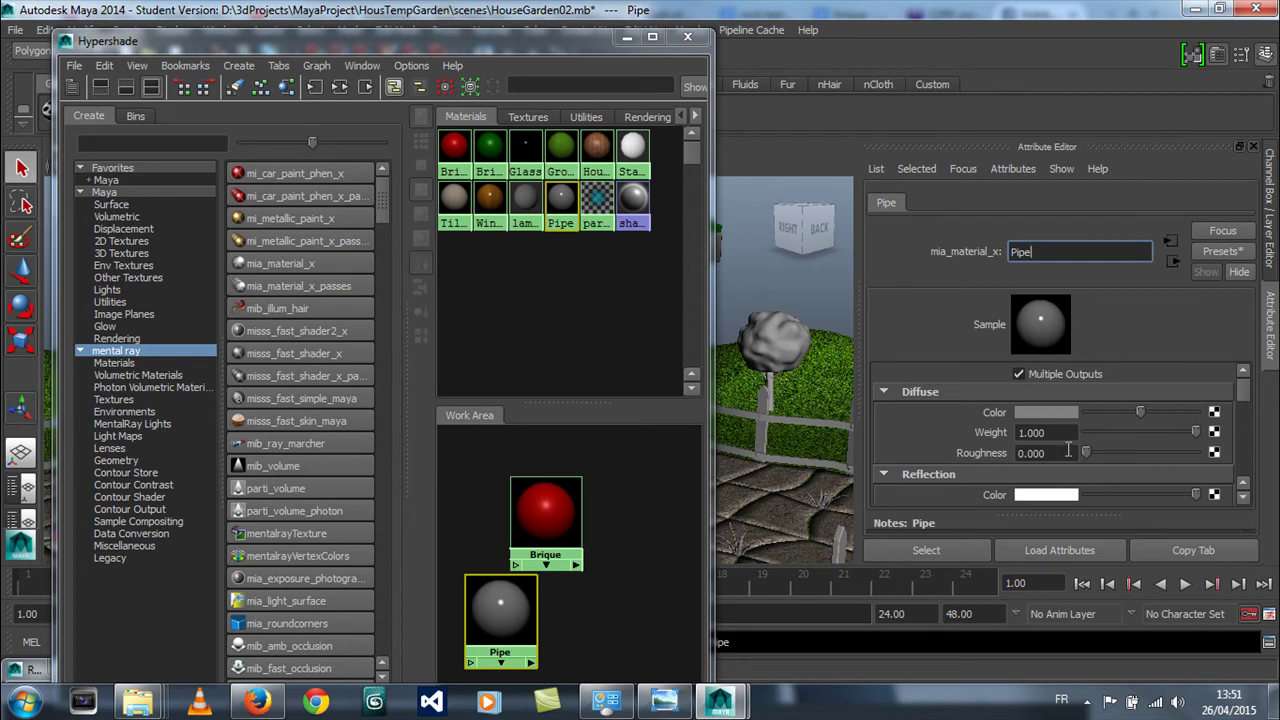
scroll(1236, 405, down, 3)
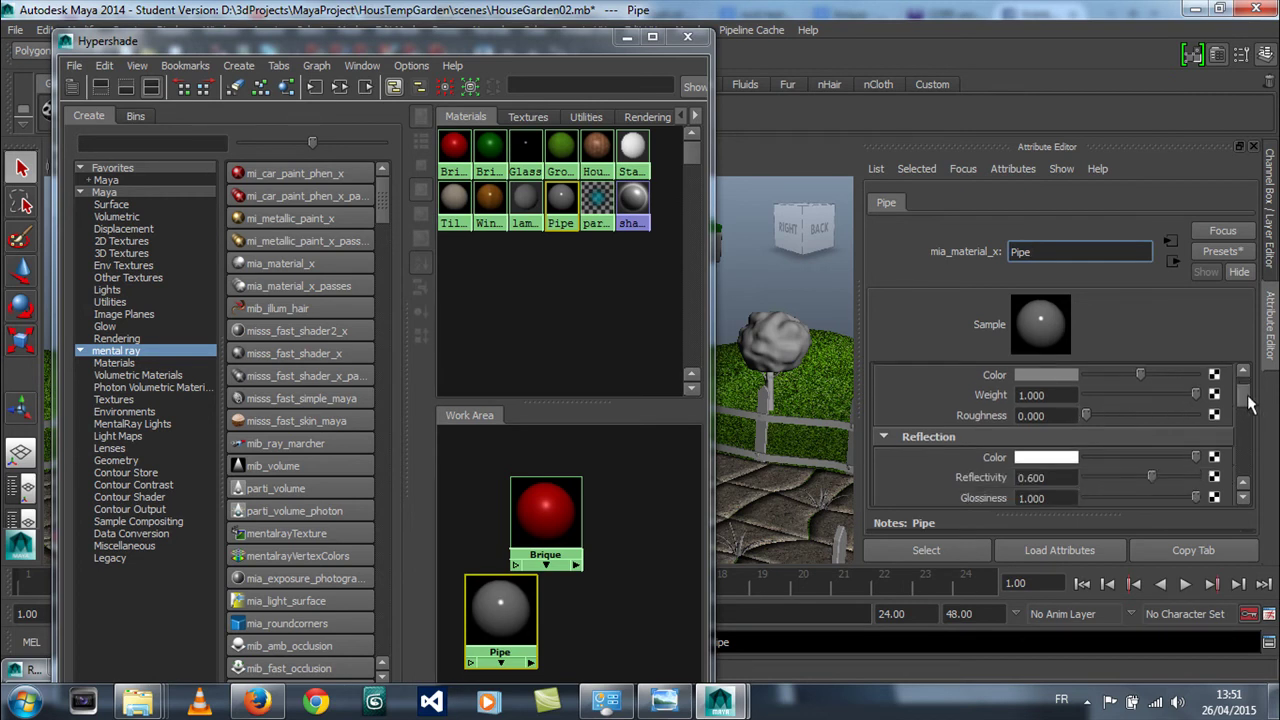
drag(1148, 421, 1168, 421)
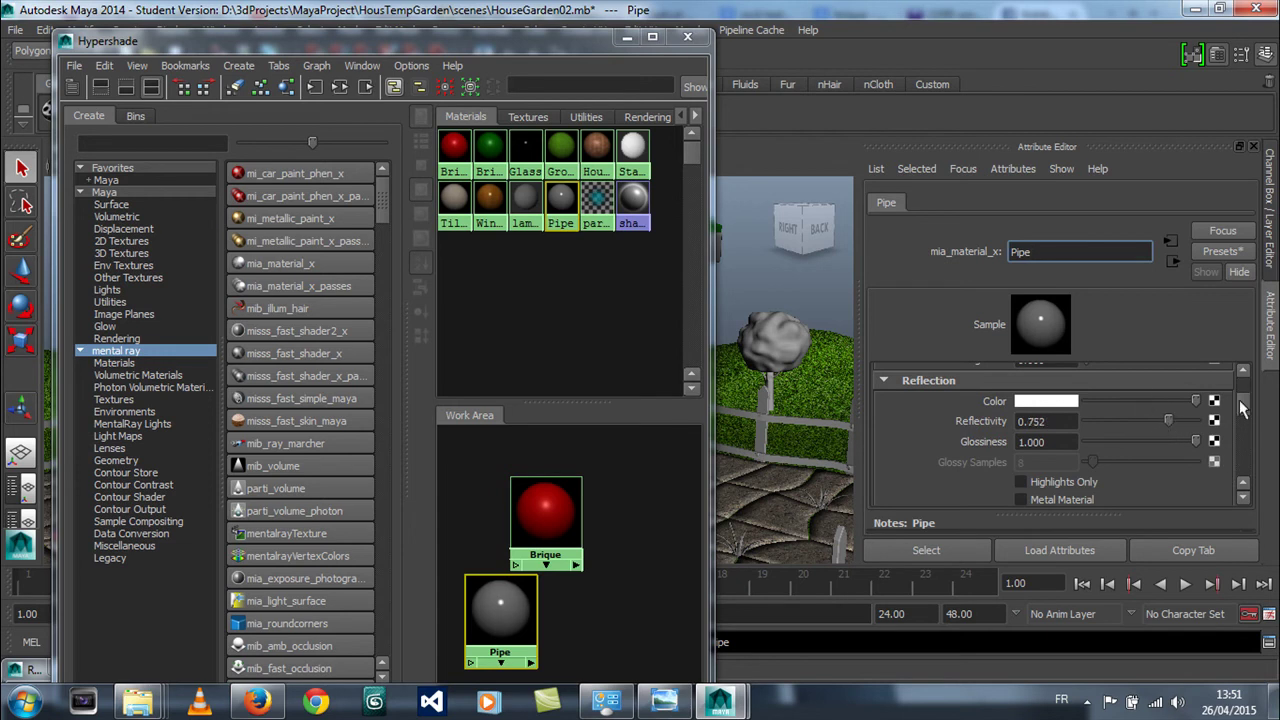
drag(1197, 442, 1198, 443)
Darken the Pipe material's diffuse colour to a very dark grey
mouse_move(1243, 398)
mouse_down()
mouse_move(1243, 415)
mouse_move(1240, 382)
mouse_up()
drag(330, 35, 250, 9)
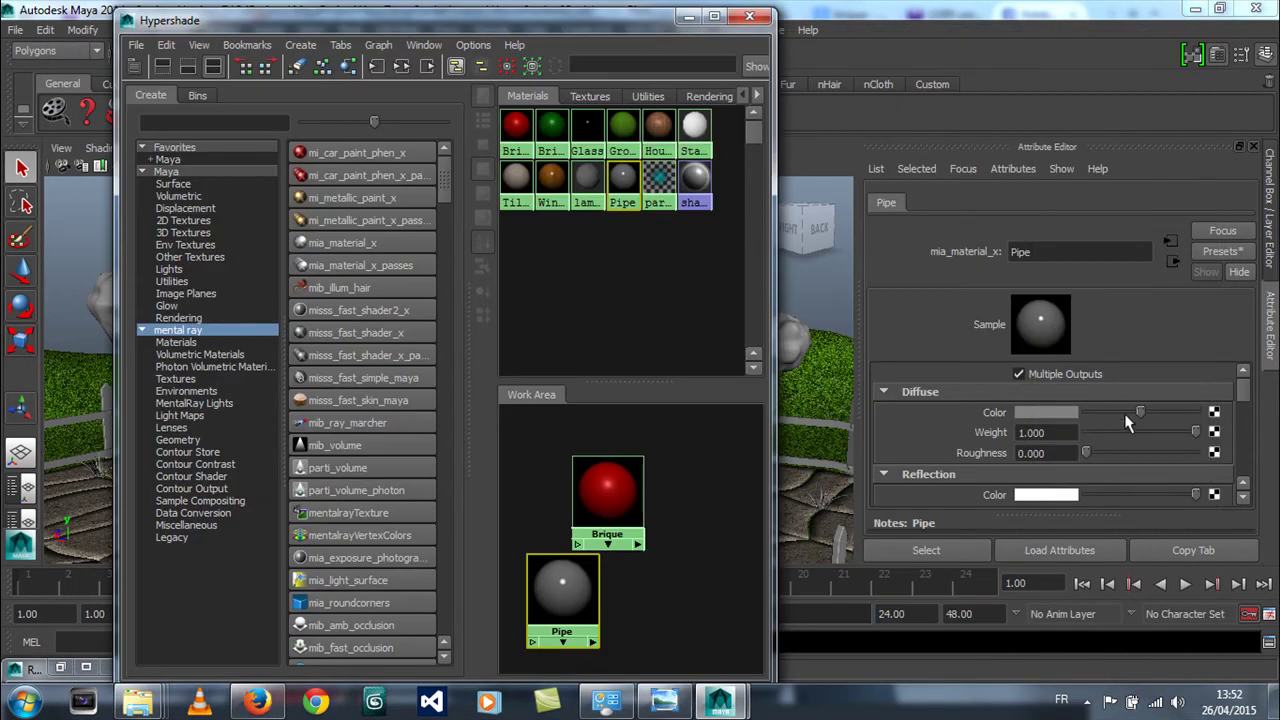
click(1062, 414)
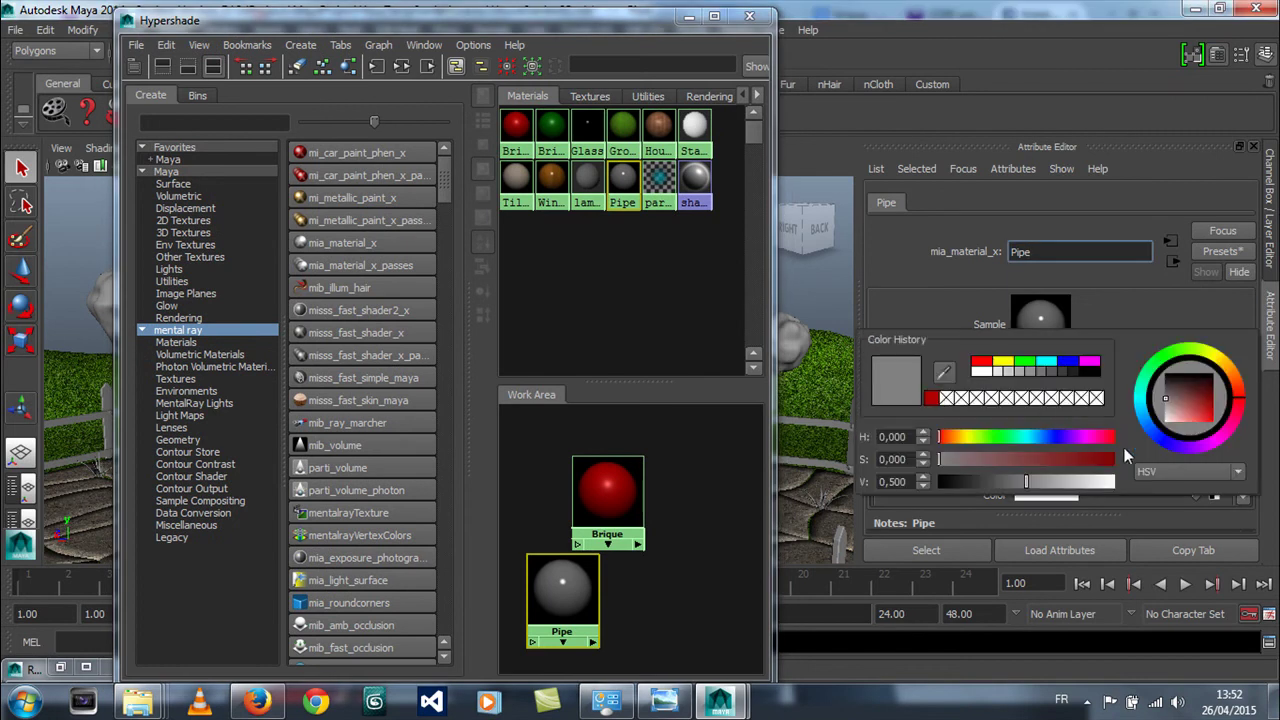
drag(1011, 481, 977, 489)
Assign the Pipe material to the drainpipe on the side wall of the house
drag(368, 21, 941, 68)
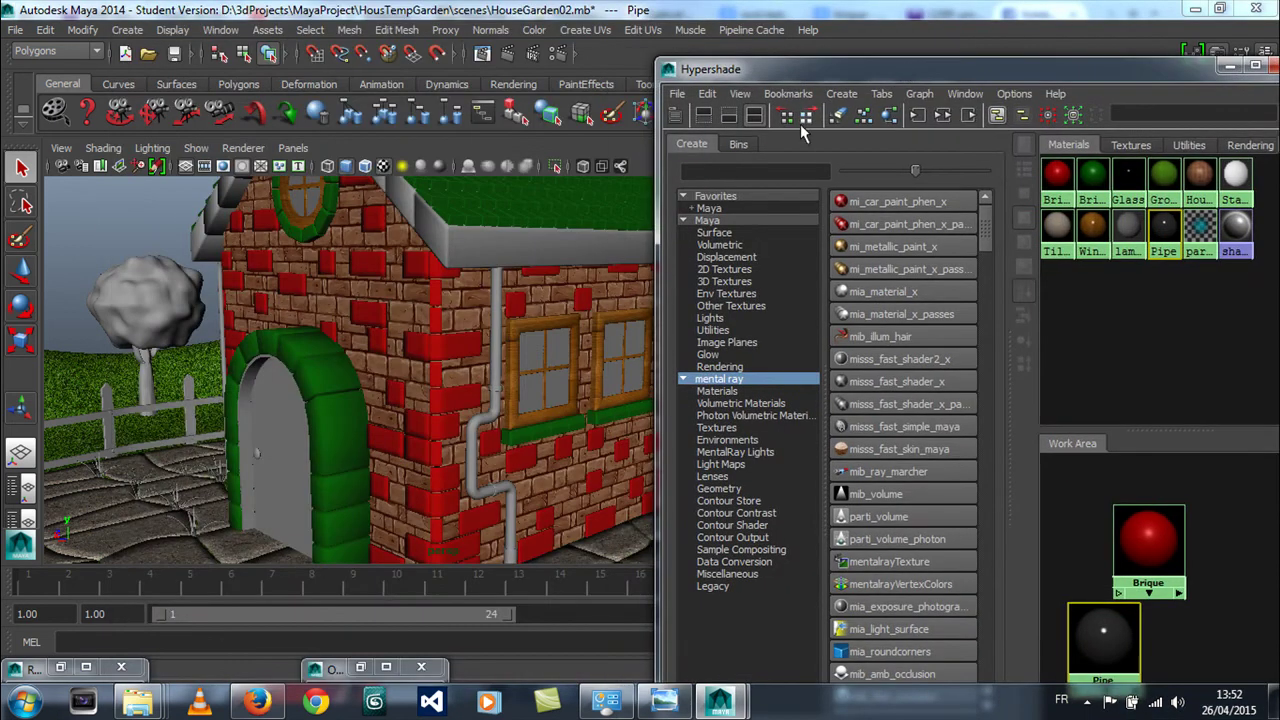
click(495, 311)
drag(962, 72, 821, 501)
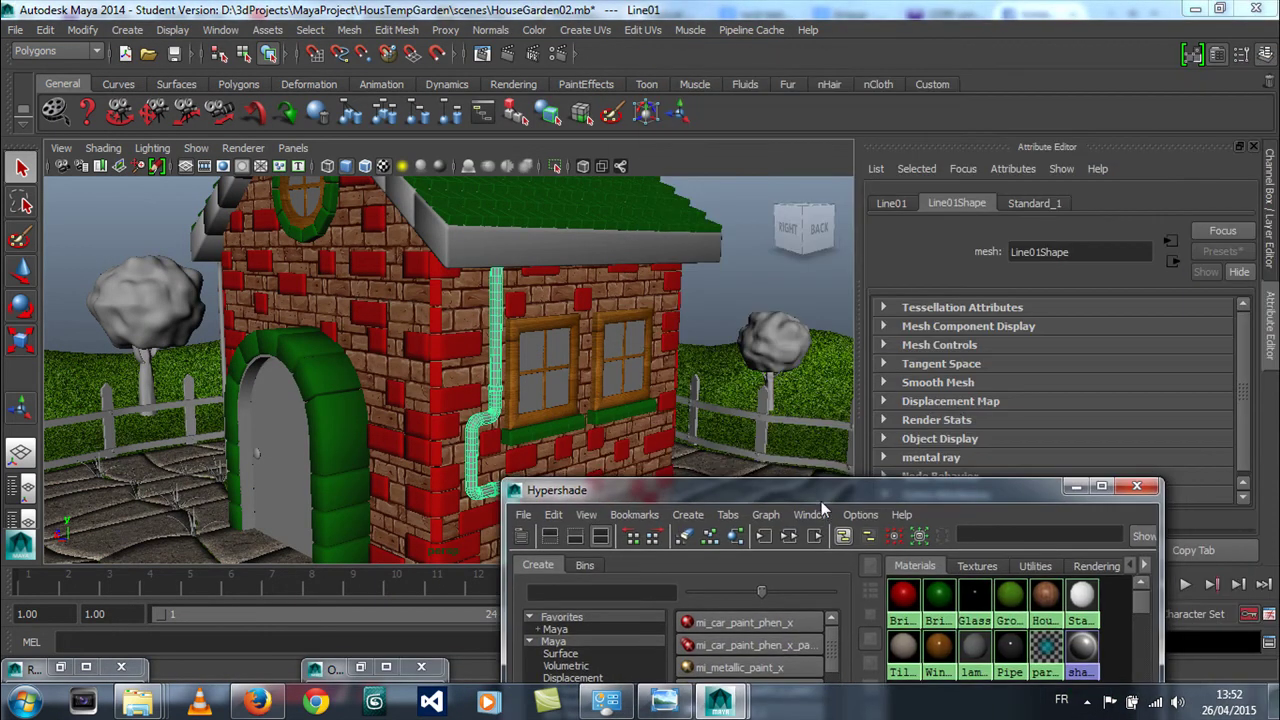
drag(915, 495, 850, 48)
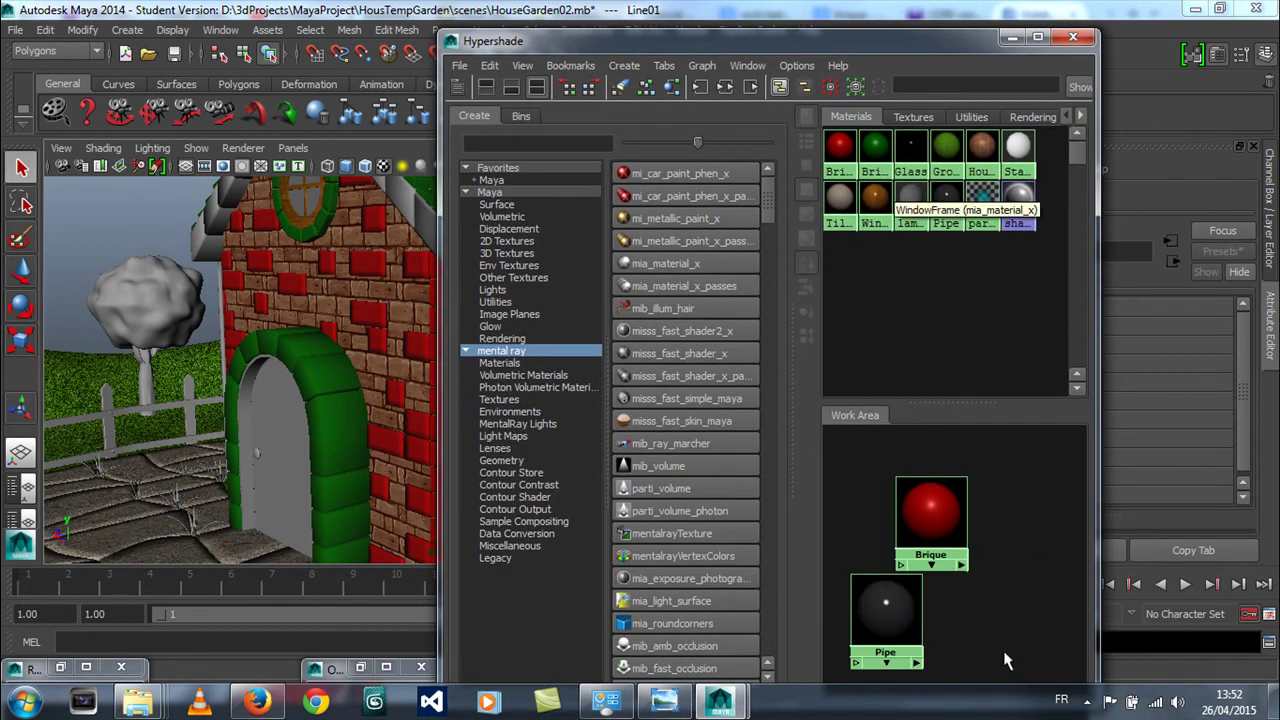
right_drag(893, 487, 880, 445)
Create another mental ray mia_material_x, place it beside Pipe in the work area and name it HouseDoor
click(265, 432)
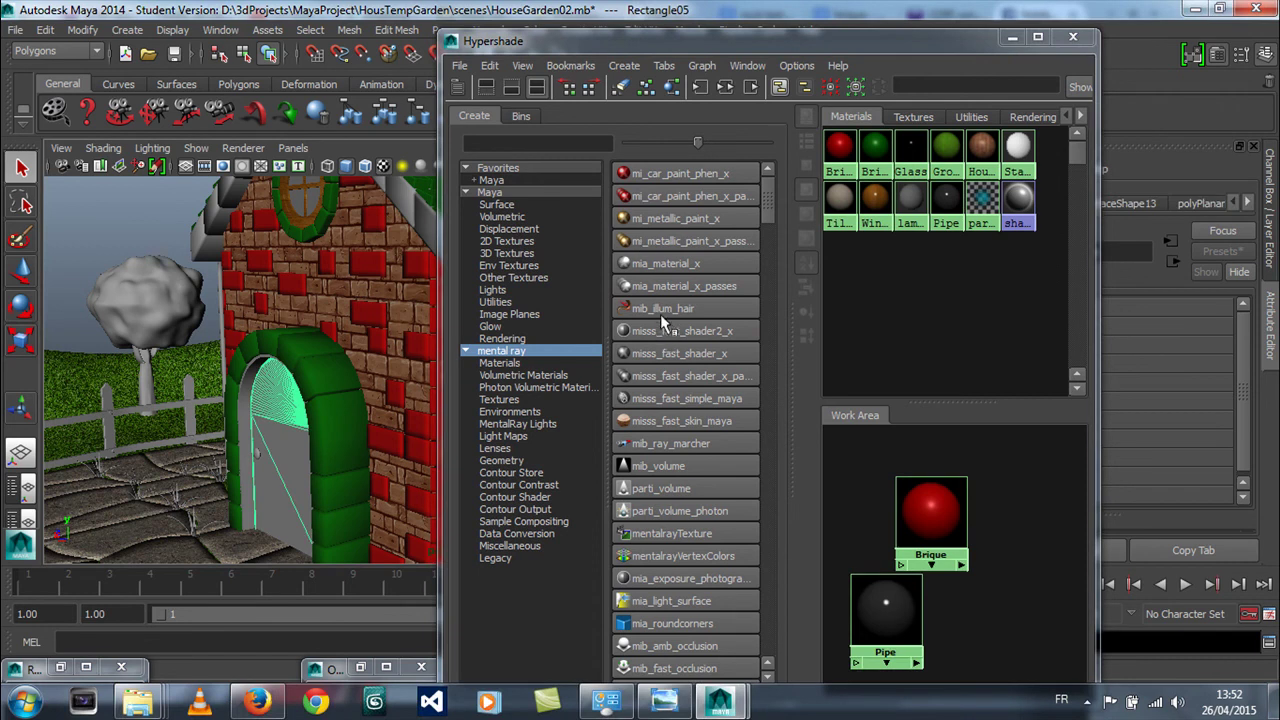
click(665, 264)
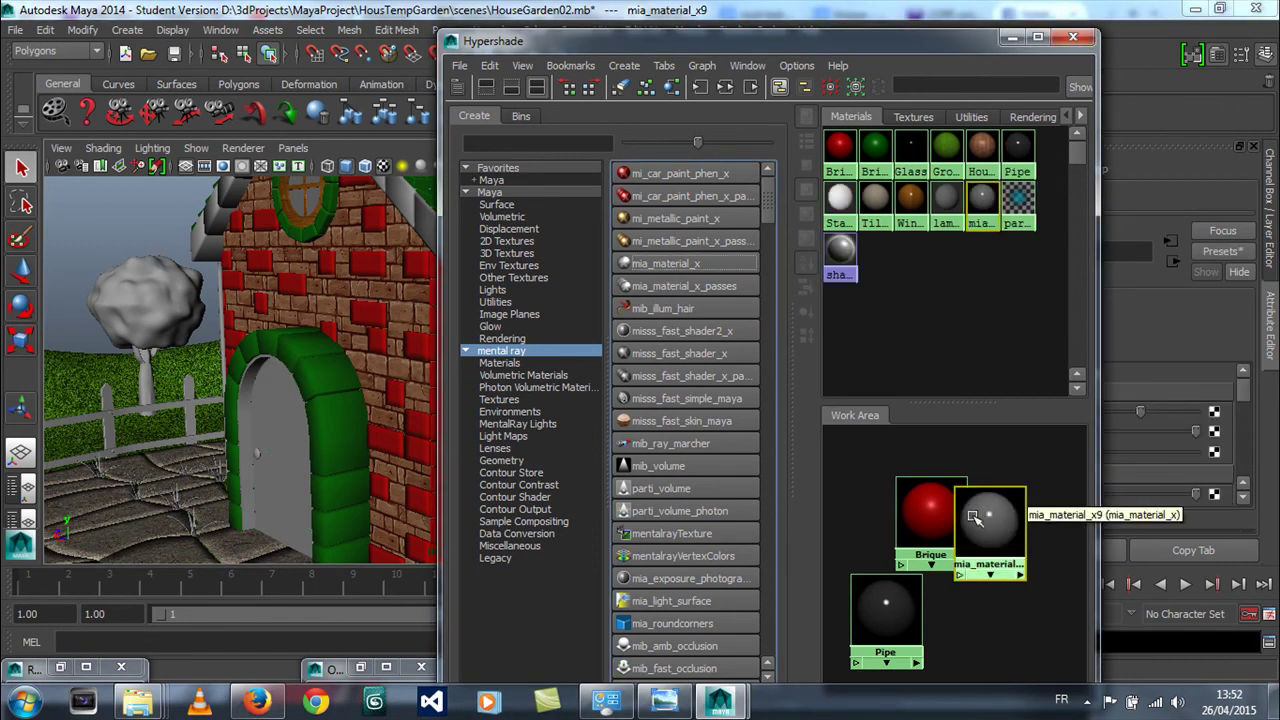
scroll(975, 514, down, 3)
drag(978, 522, 988, 588)
drag(880, 41, 524, 13)
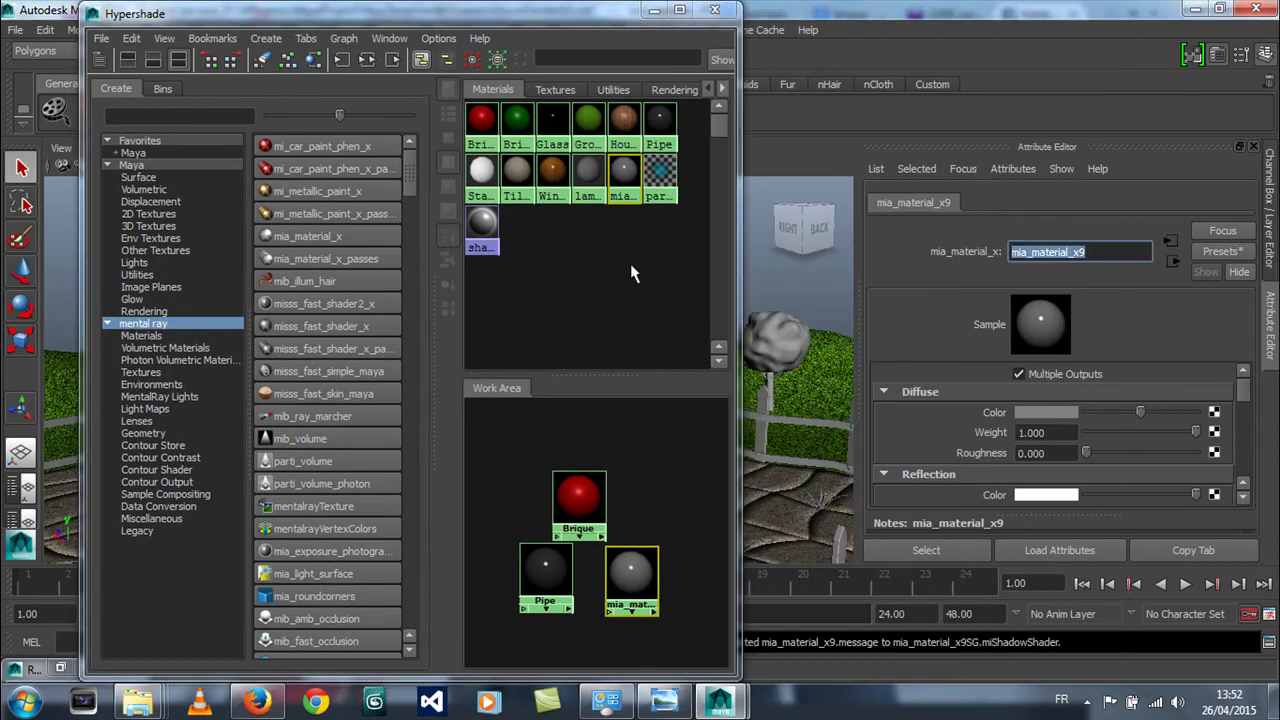
text(HouseDoor)
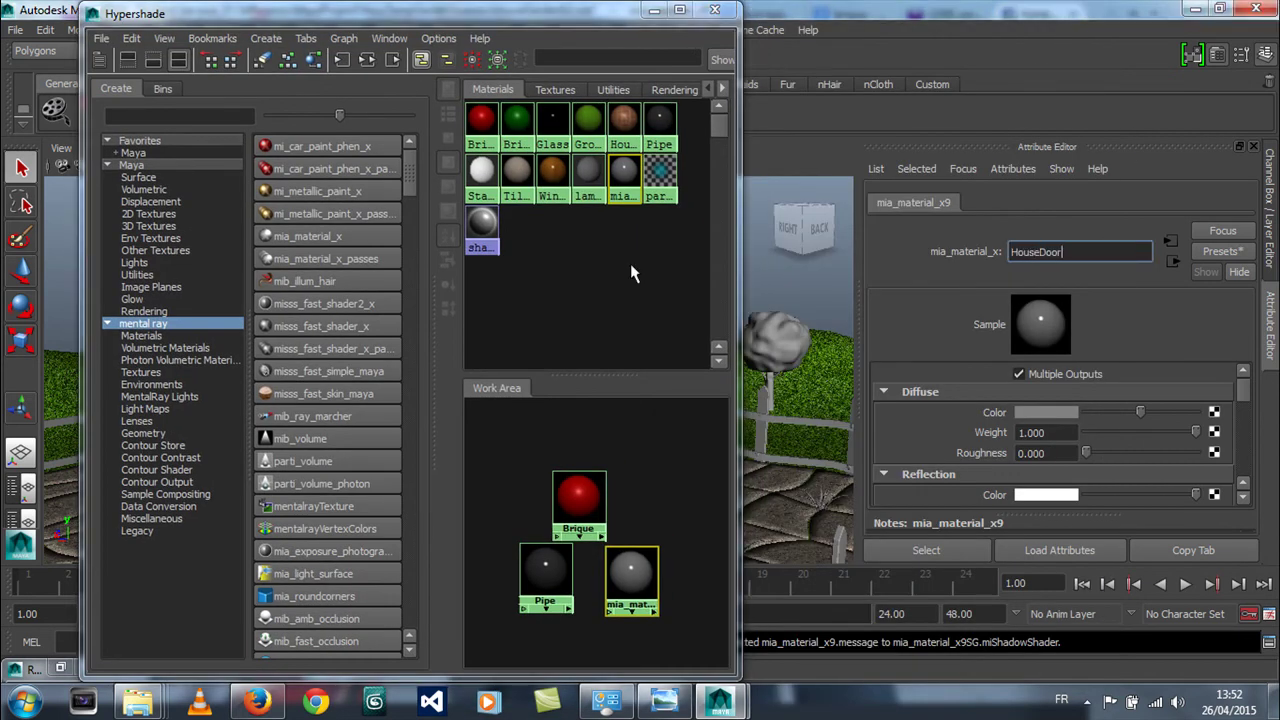
key(Return)
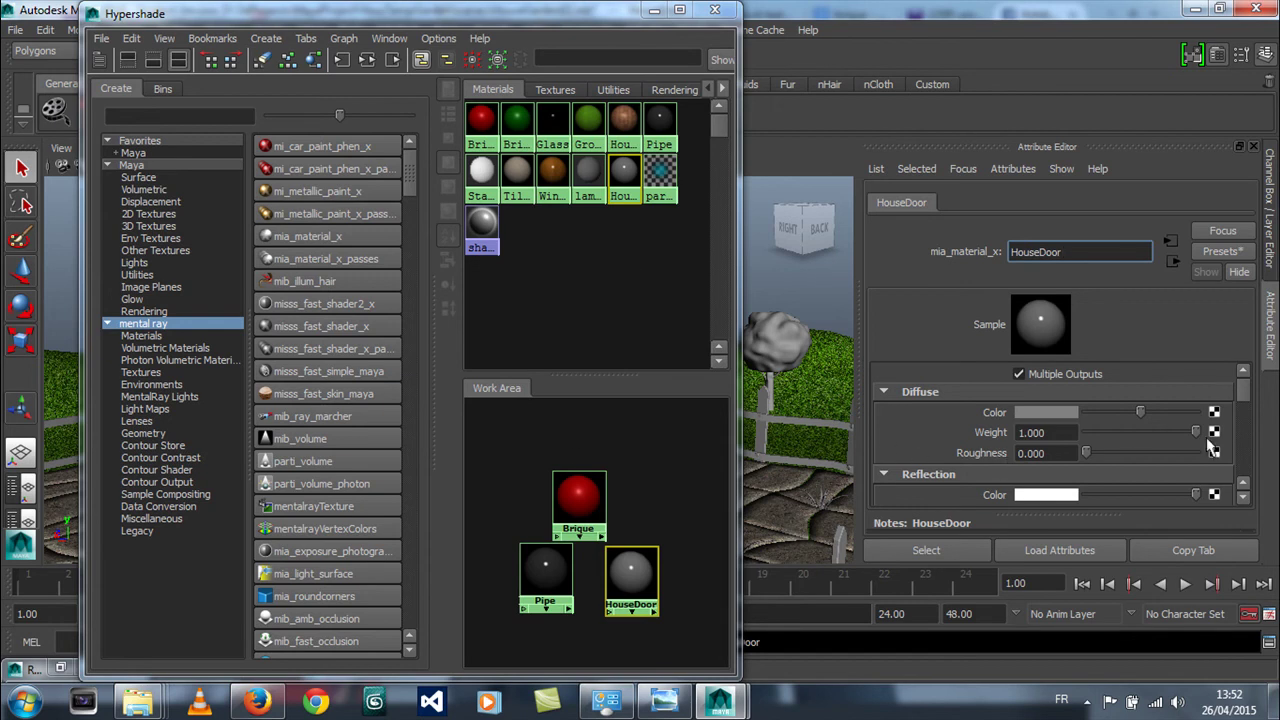
Lower the HouseDoor material's reflectivity to about 0.274 and its glossiness to about 0.571
drag(1244, 396, 1247, 410)
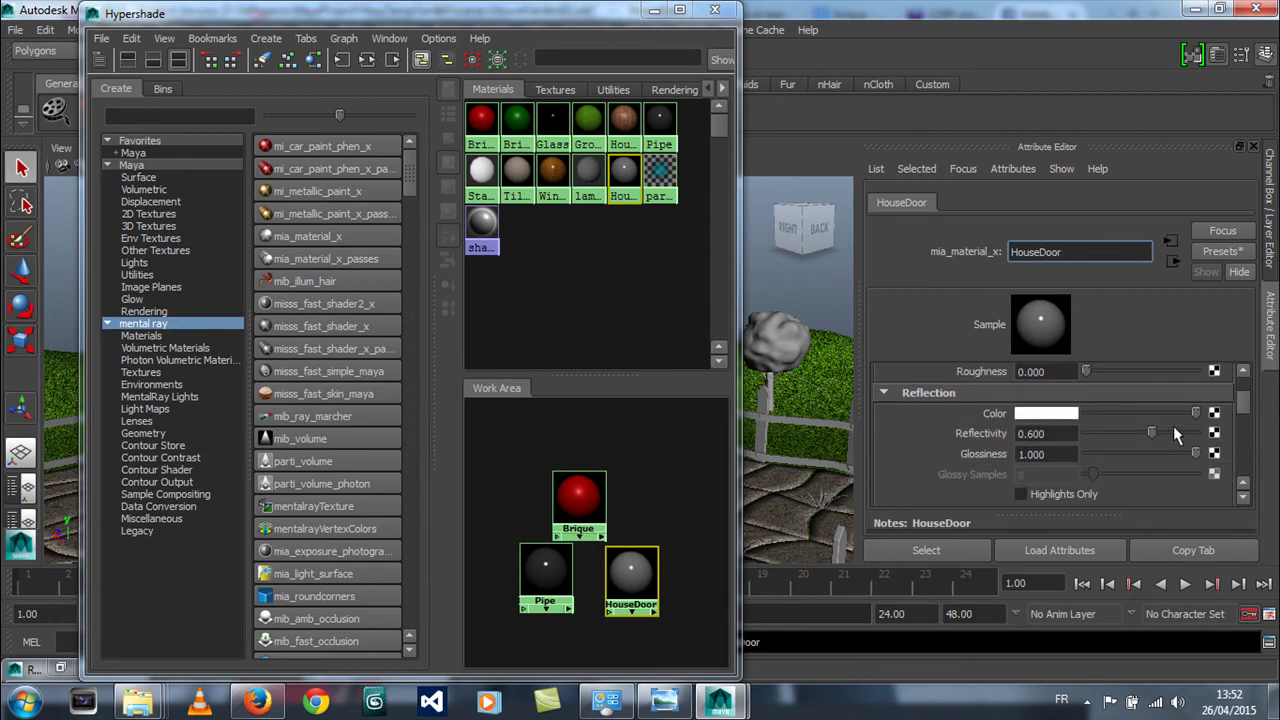
drag(1193, 453, 1117, 432)
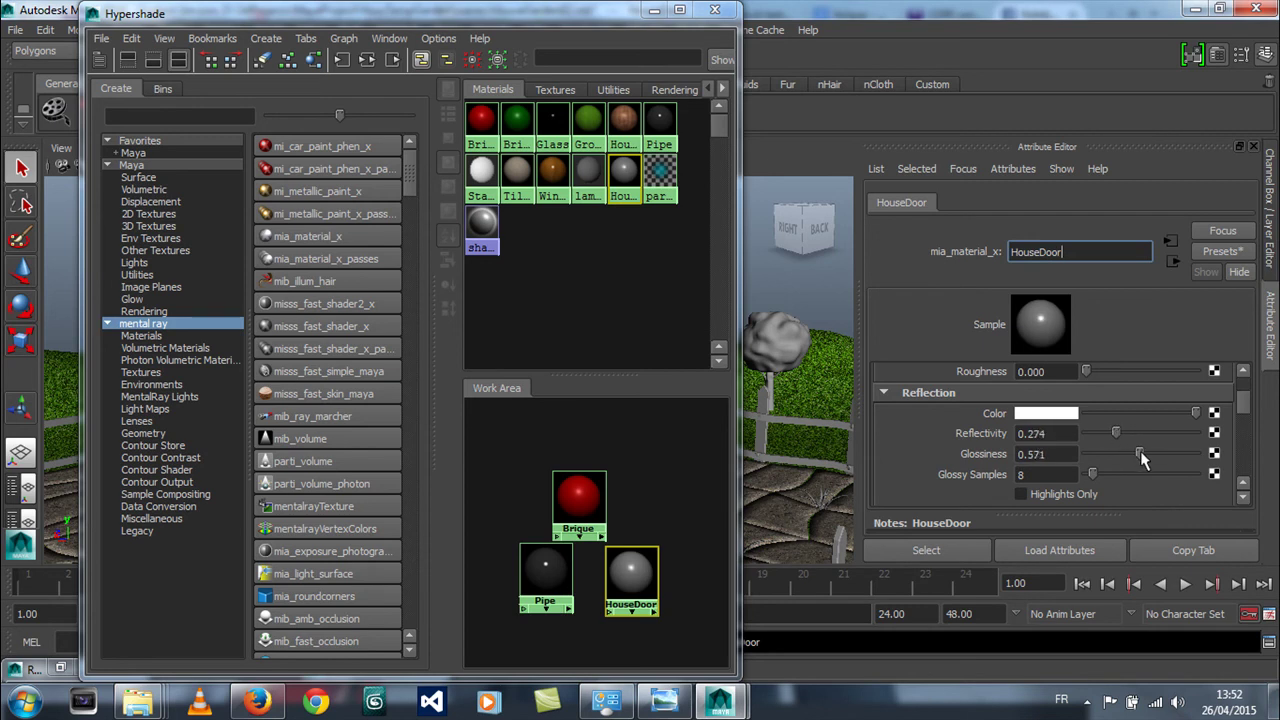
drag(1247, 411, 1247, 398)
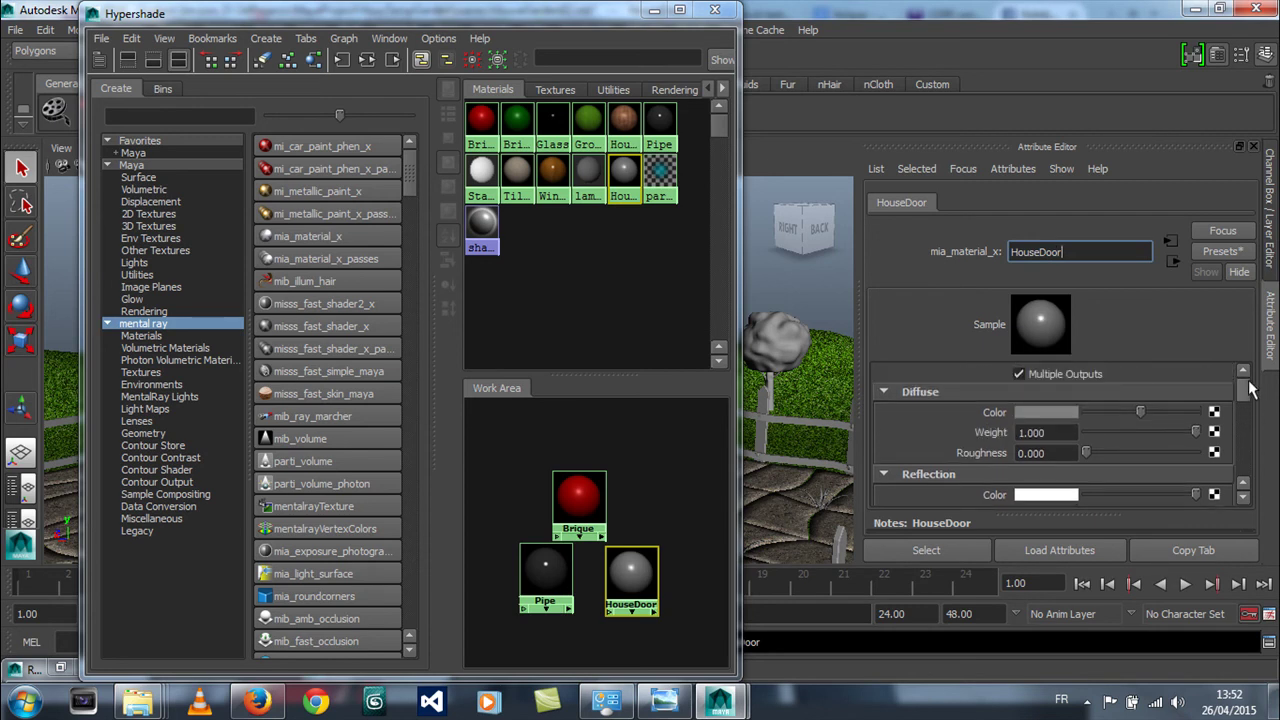
Map a File texture to HouseDoor's diffuse colour and arrange its nodes below the material in the work area
click(1214, 412)
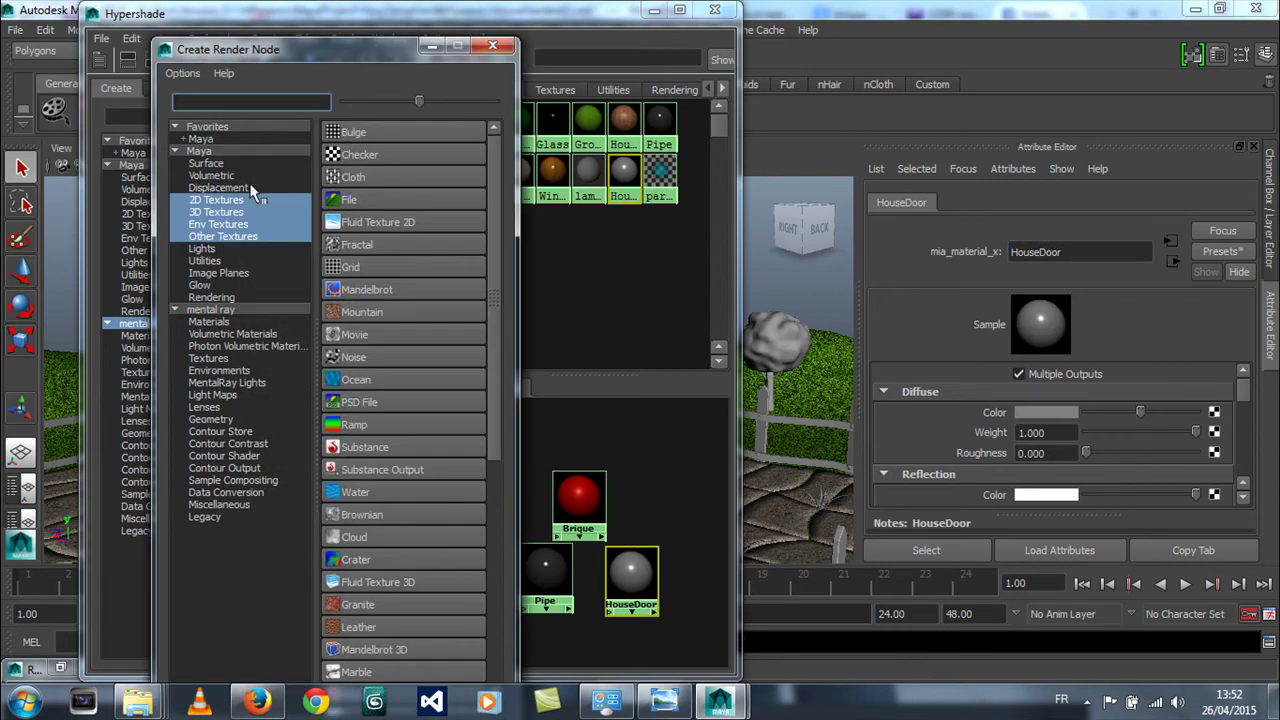
click(382, 198)
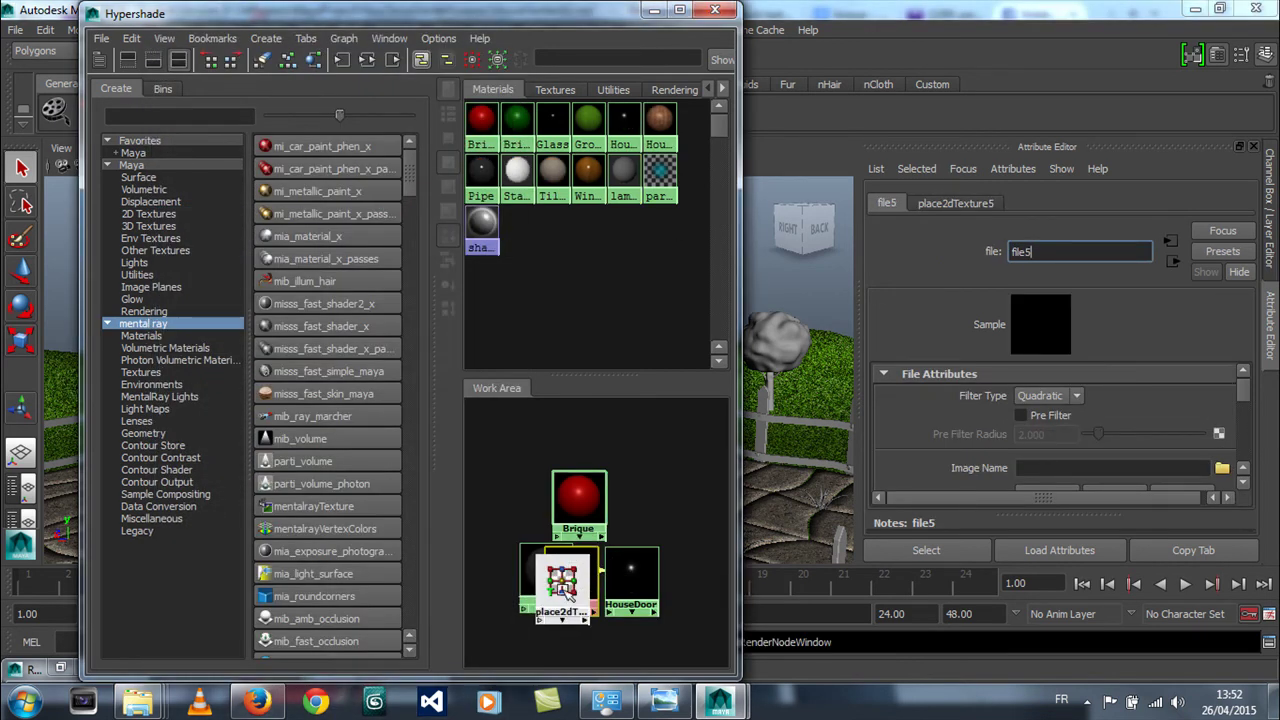
drag(560, 679, 528, 520)
scroll(530, 520, down, 2)
drag(582, 435, 609, 538)
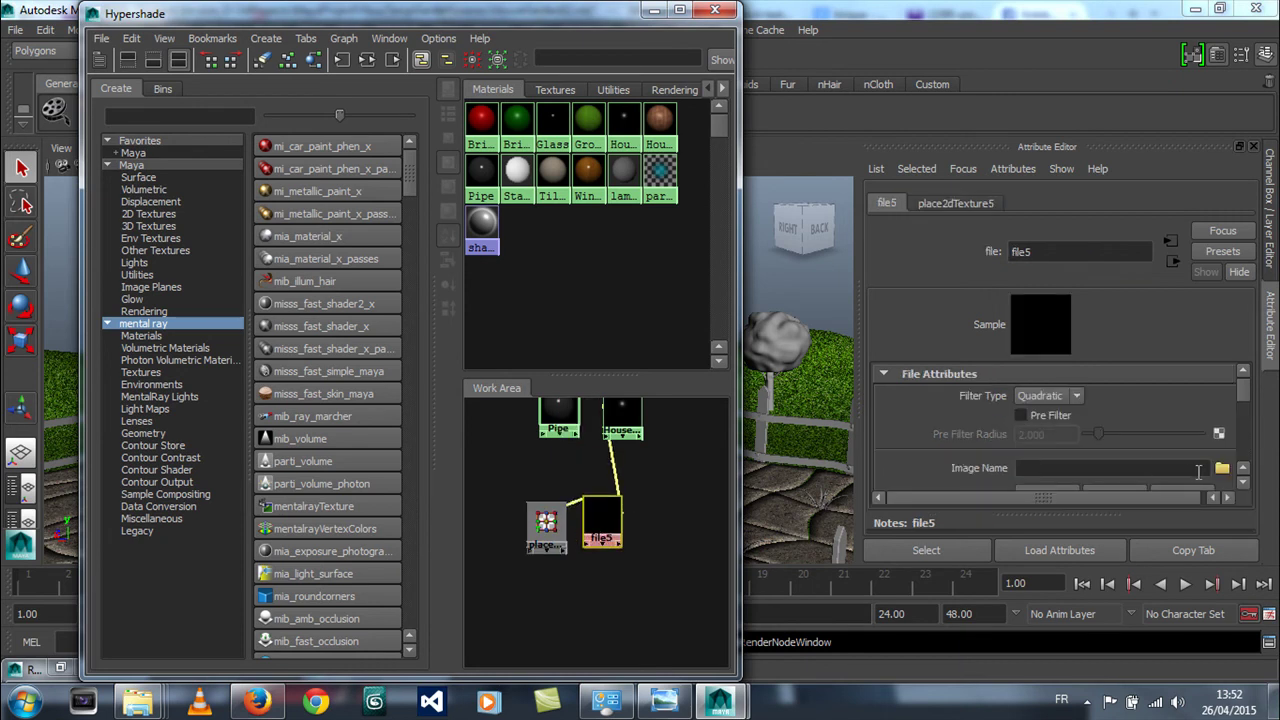
Load wood_texture_by_jamerific3d-d3j035z.jpg from the sourceimages folder as the door texture's image
click(1222, 468)
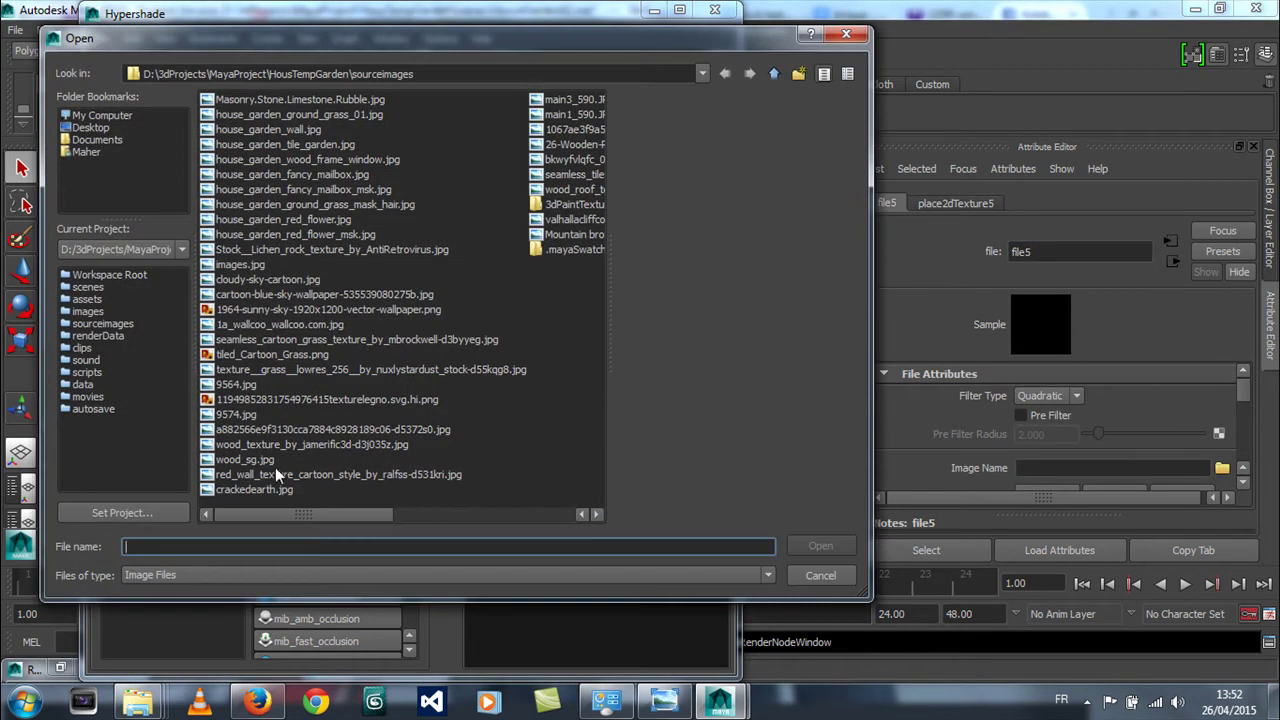
click(275, 472)
click(256, 459)
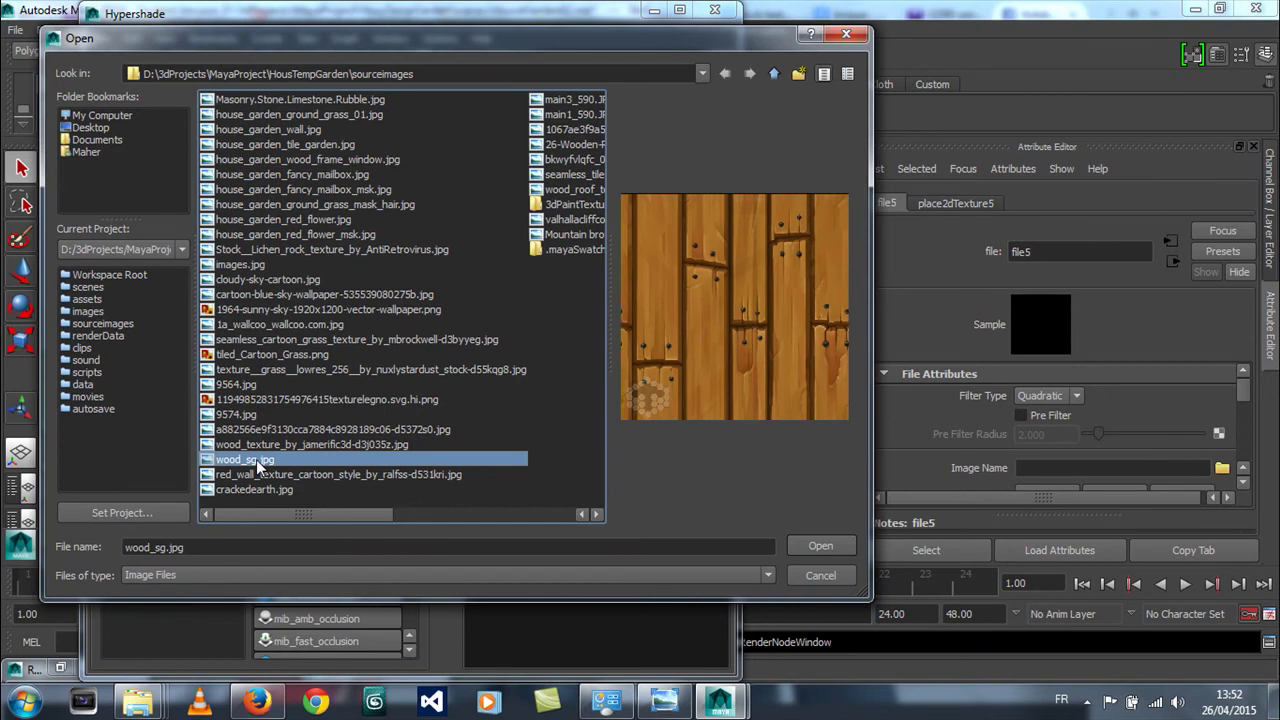
click(256, 446)
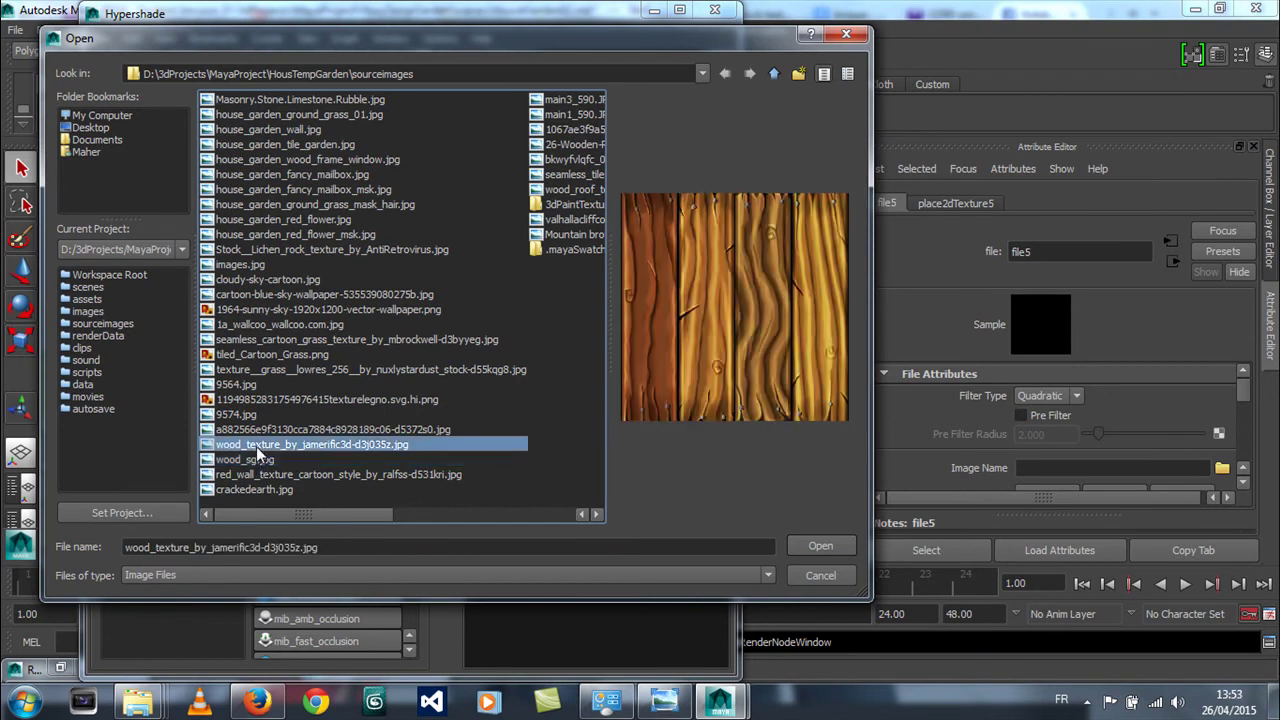
double_click(256, 446)
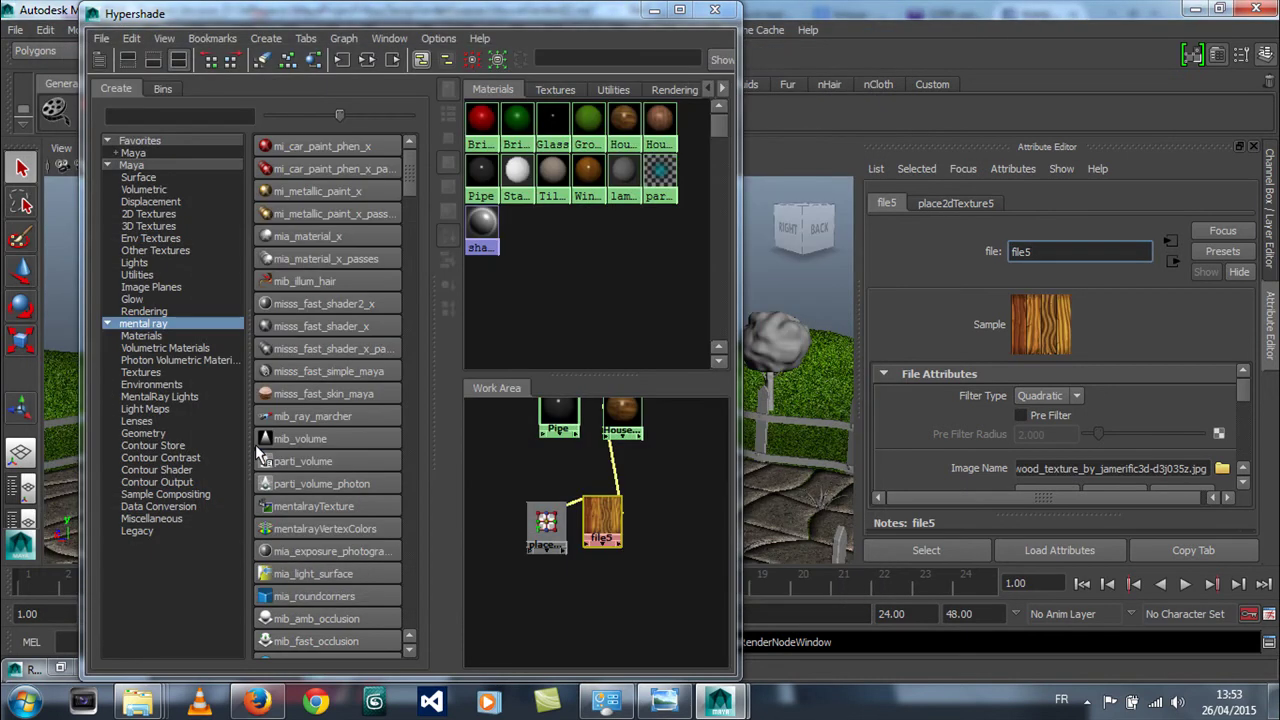
Assign the HouseDoor material to the front door
drag(462, 13, 1025, 35)
click(268, 412)
right_drag(1058, 438, 1083, 401)
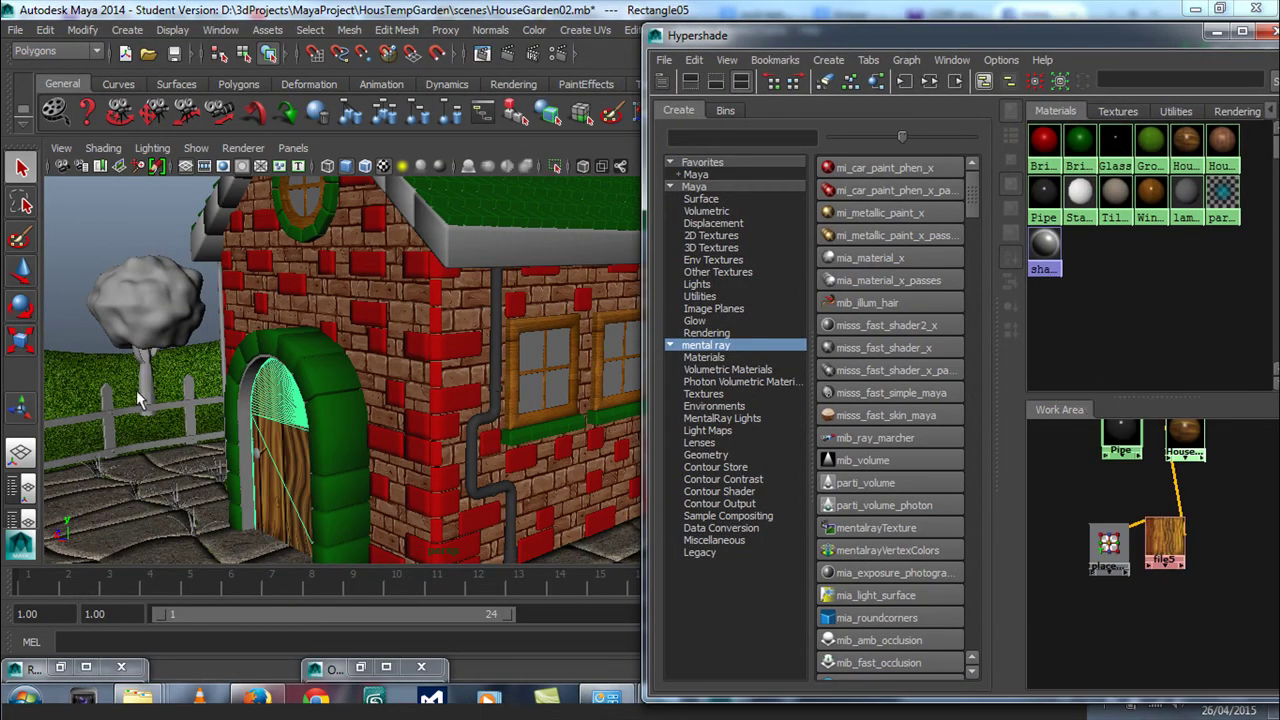
Set the door texture's horizontal Repeat UV to 2 in its place2dTexture node
click(1108, 550)
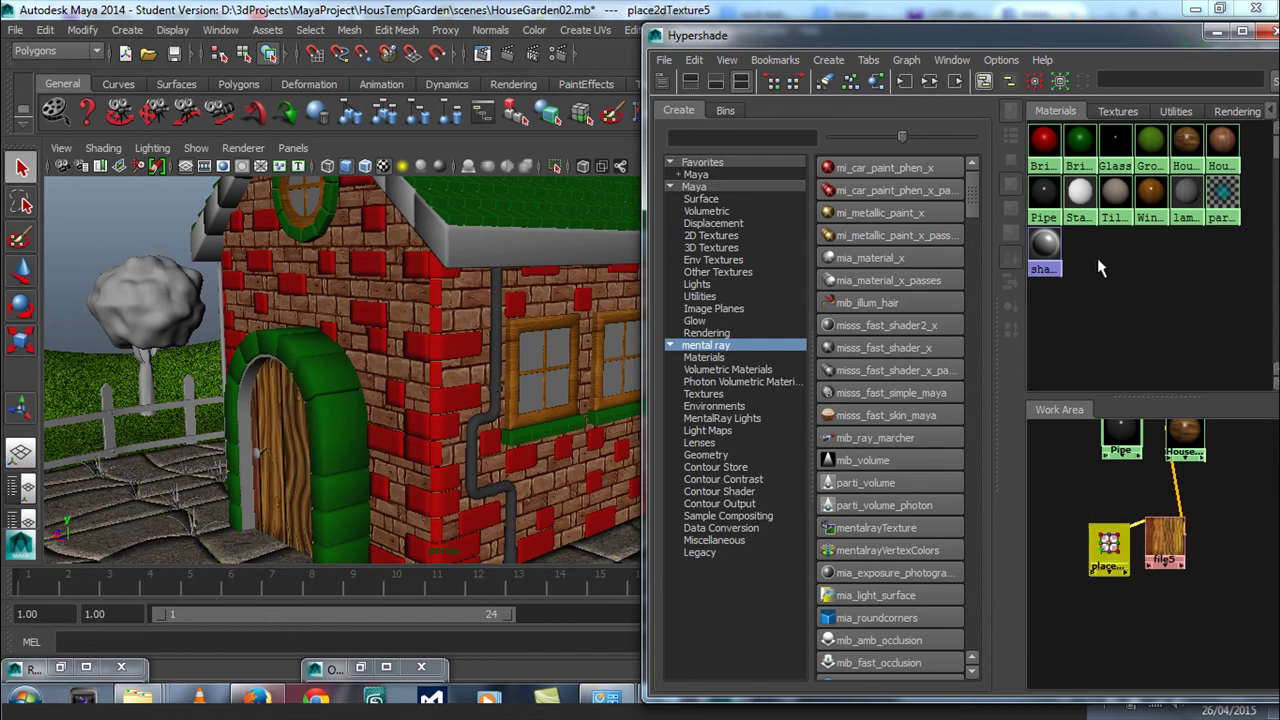
drag(1108, 42, 792, 20)
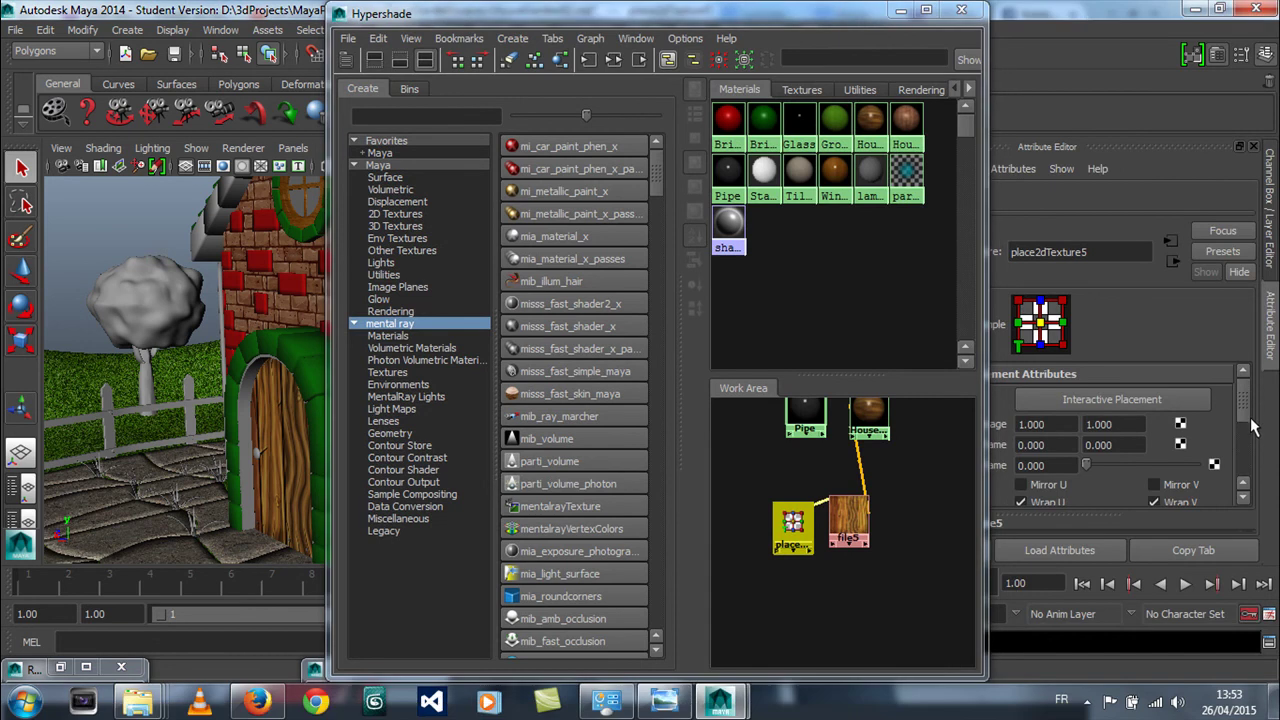
drag(1245, 410, 1243, 443)
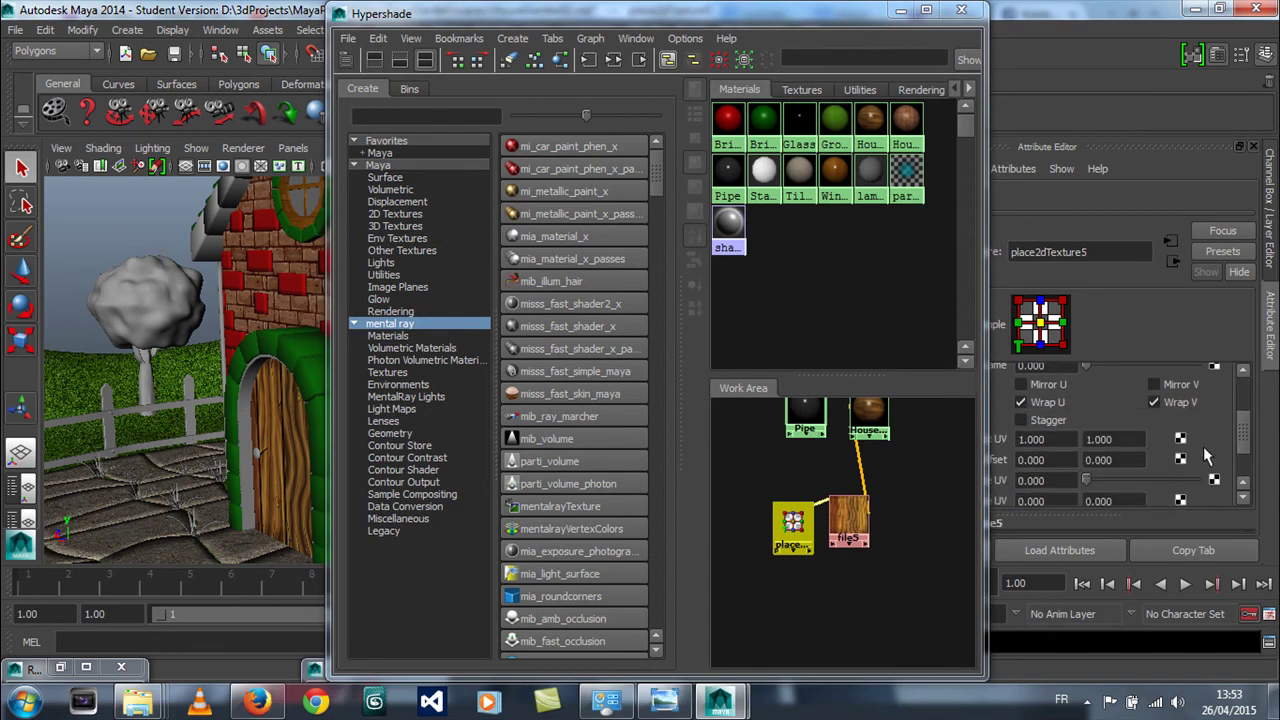
drag(861, 22, 465, 638)
drag(1064, 440, 935, 439)
text(2)
key(Return)
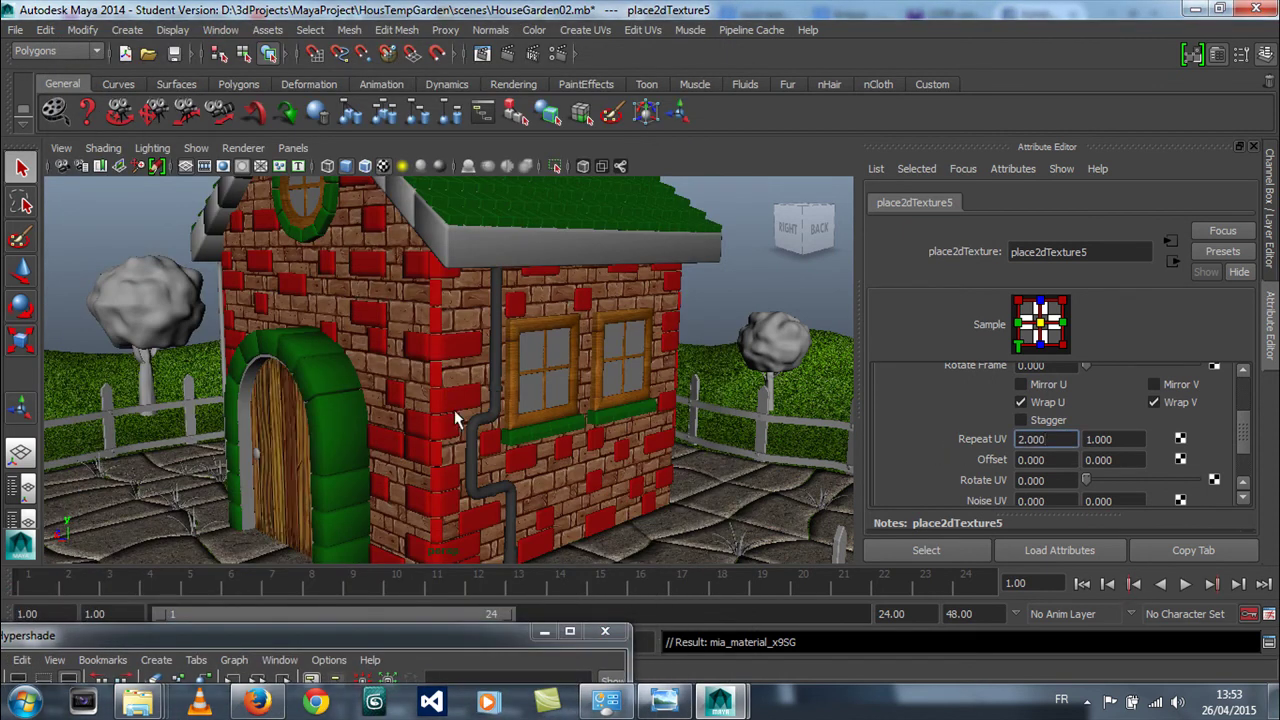
Select the roof's edge trim, clear the Hypershade work area, create a new mia_material_x and uncover its attributes
mouse_move(310, 383)
alt+mouse_down()
mouse_move(309, 397)
mouse_move(314, 372)
mouse_move(318, 387)
alt+mouse_up()
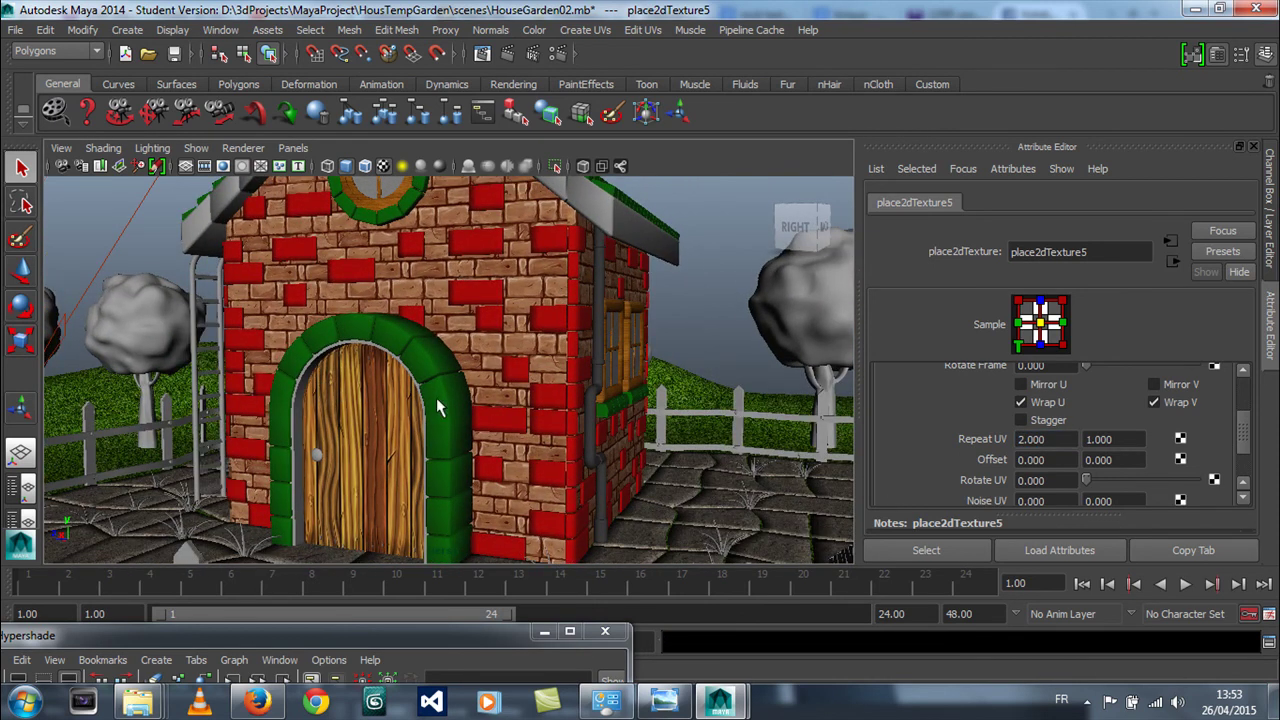
alt+drag(447, 407, 408, 429)
alt+drag(542, 444, 512, 406)
click(506, 293)
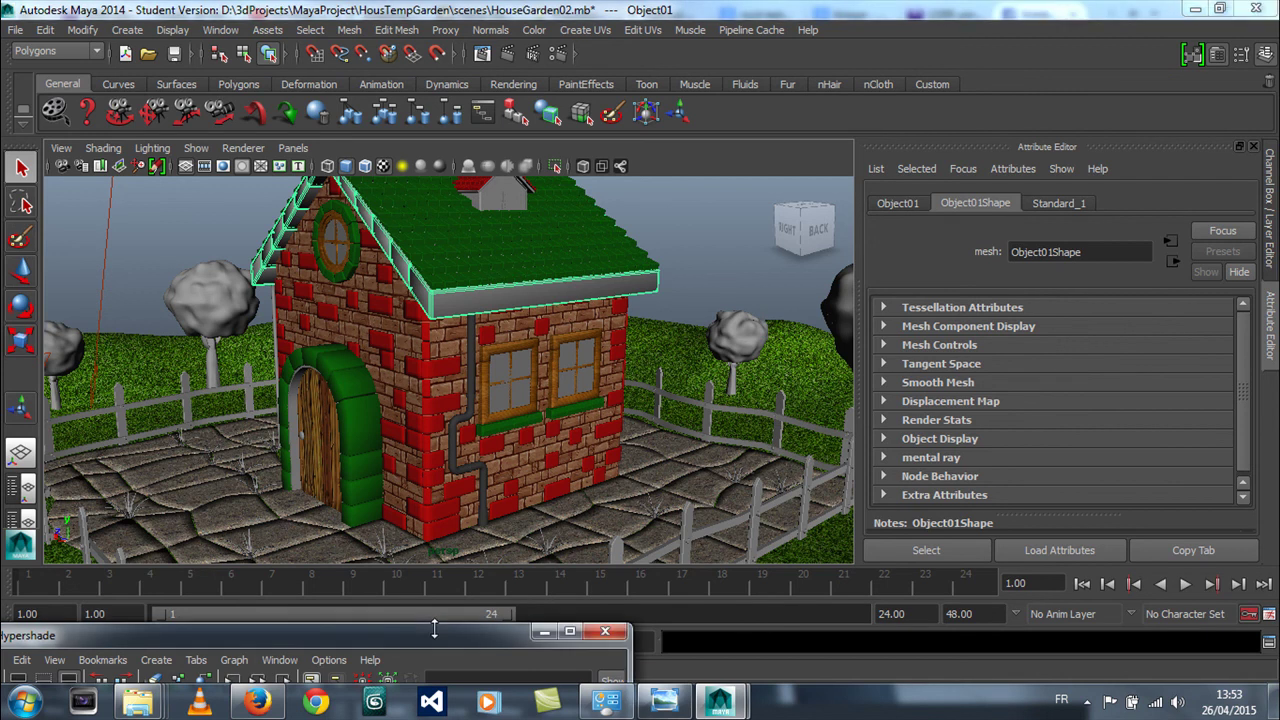
drag(429, 640, 833, 33)
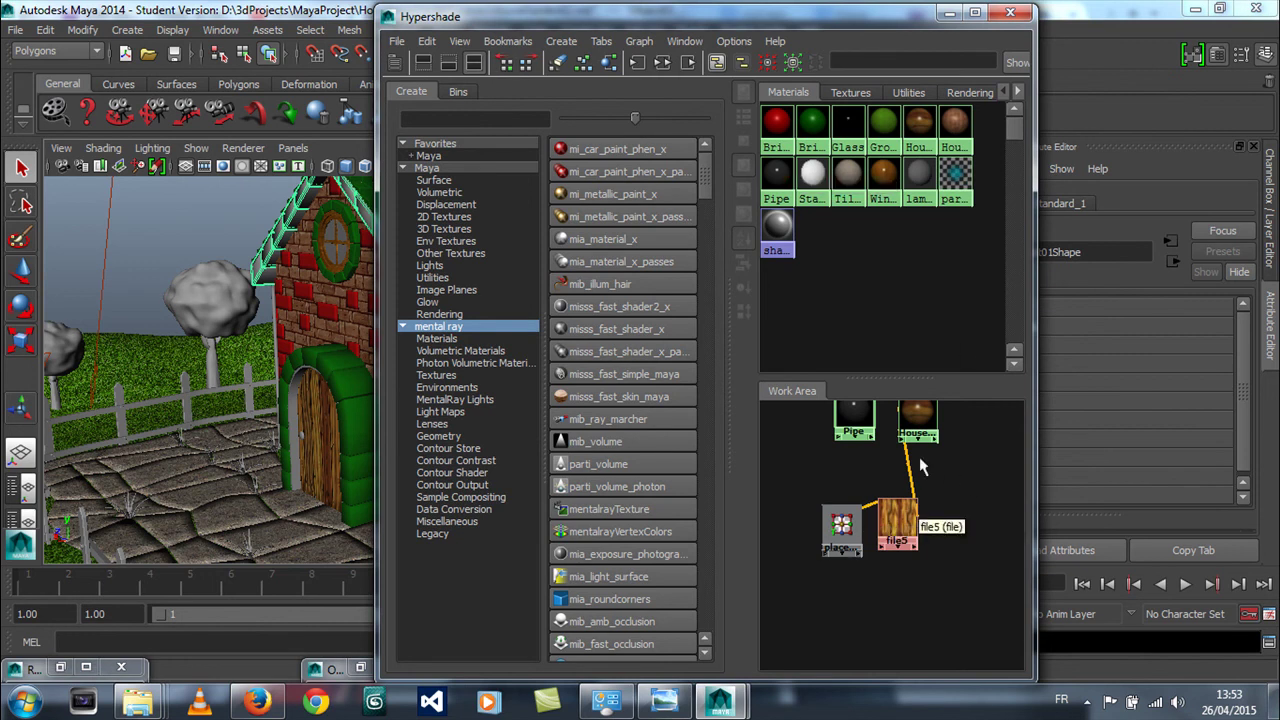
click(557, 62)
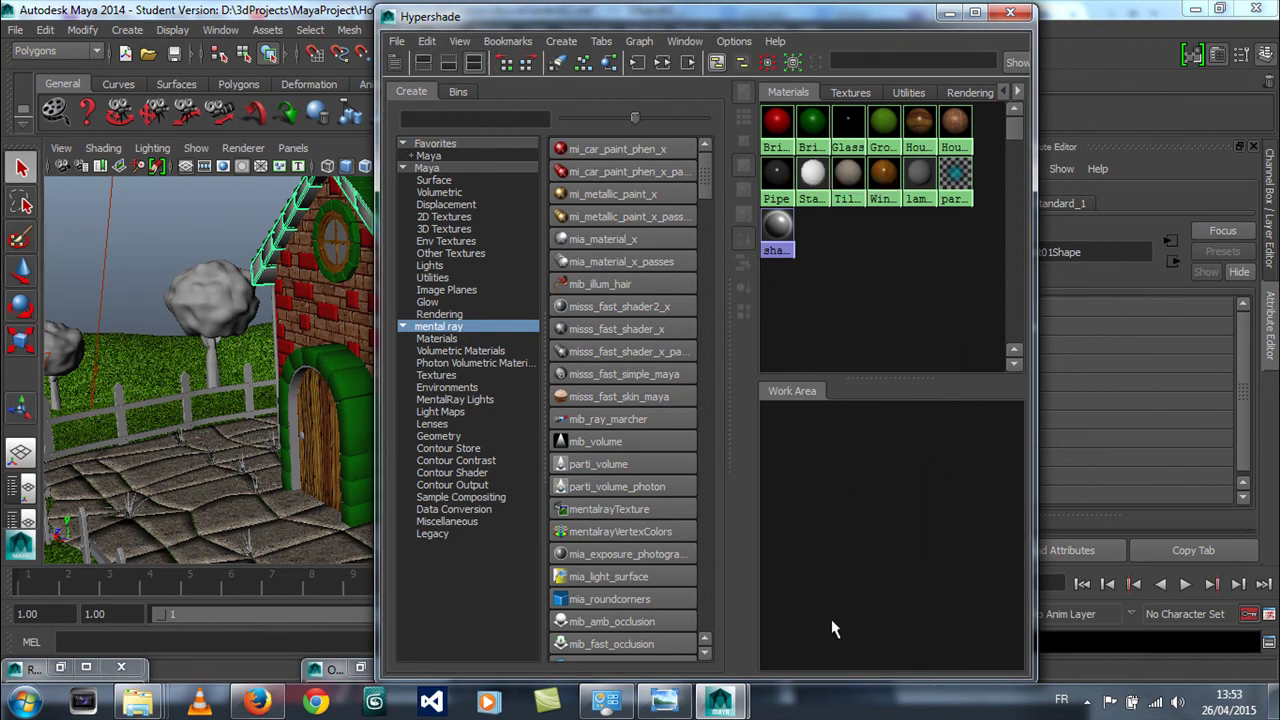
click(605, 240)
drag(760, 428, 815, 465)
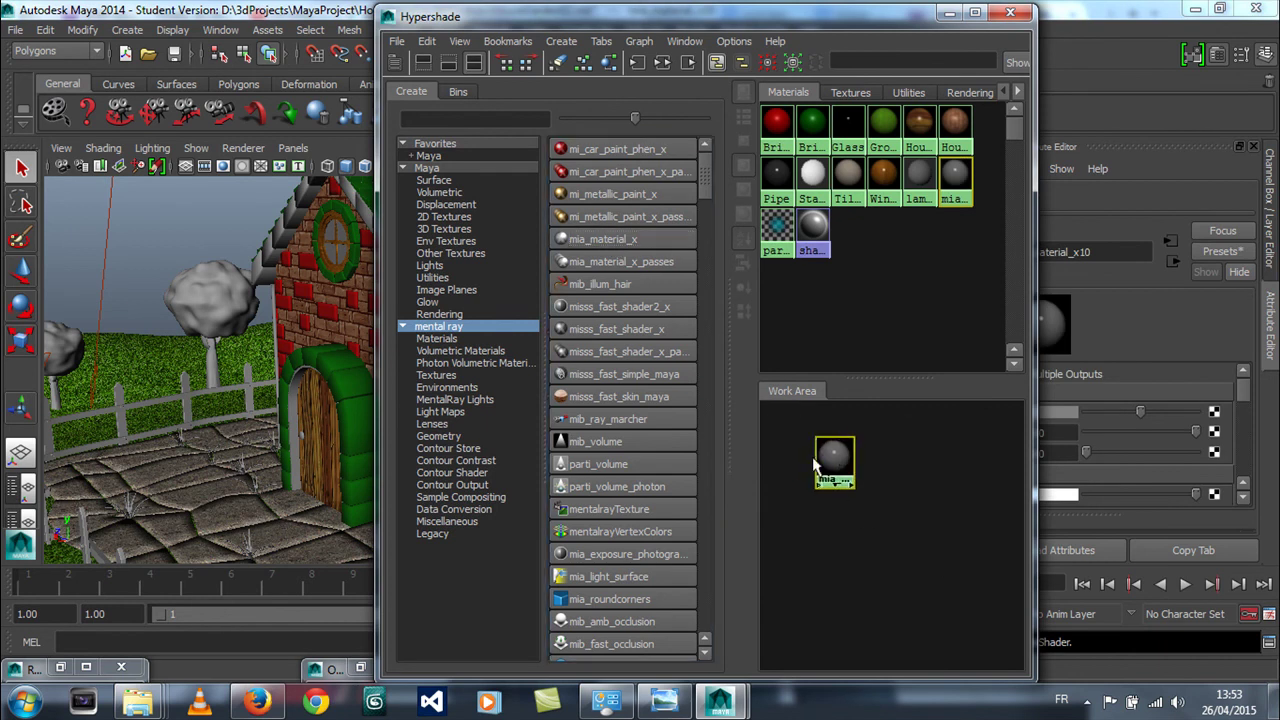
click(949, 13)
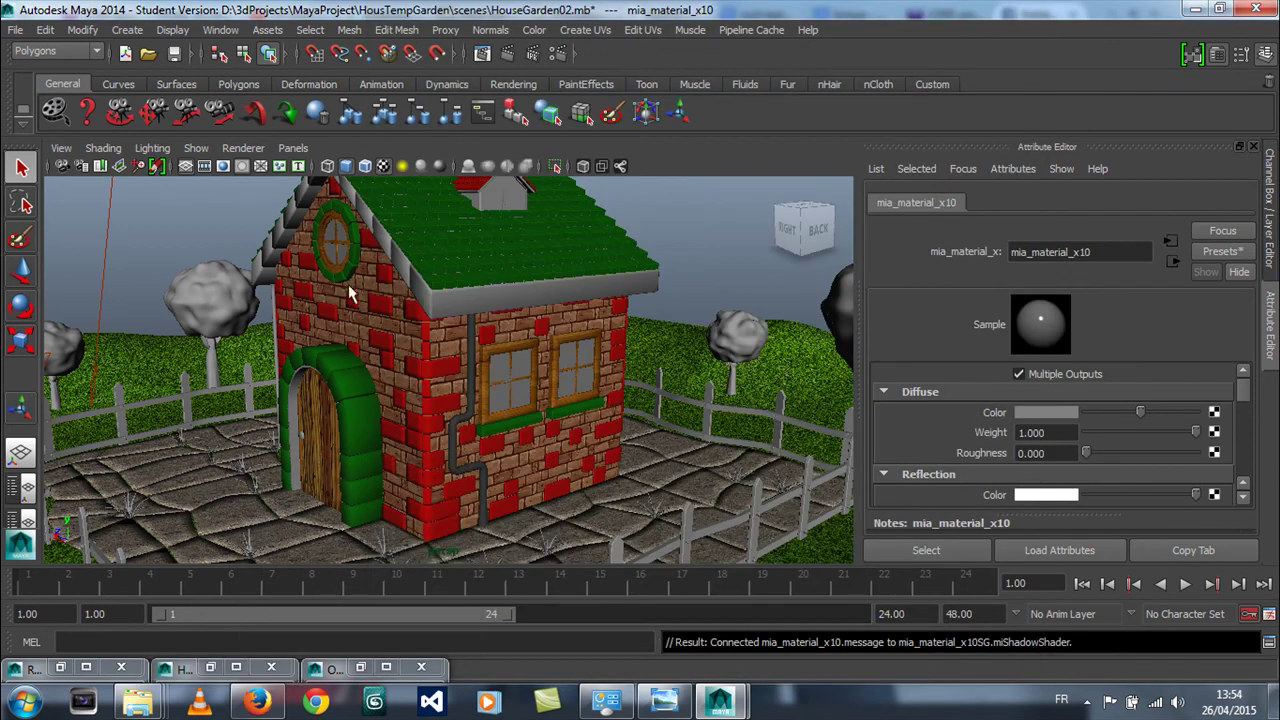
Rename the new mia_material_x as RoofTop
double_click(1094, 256)
text(R)
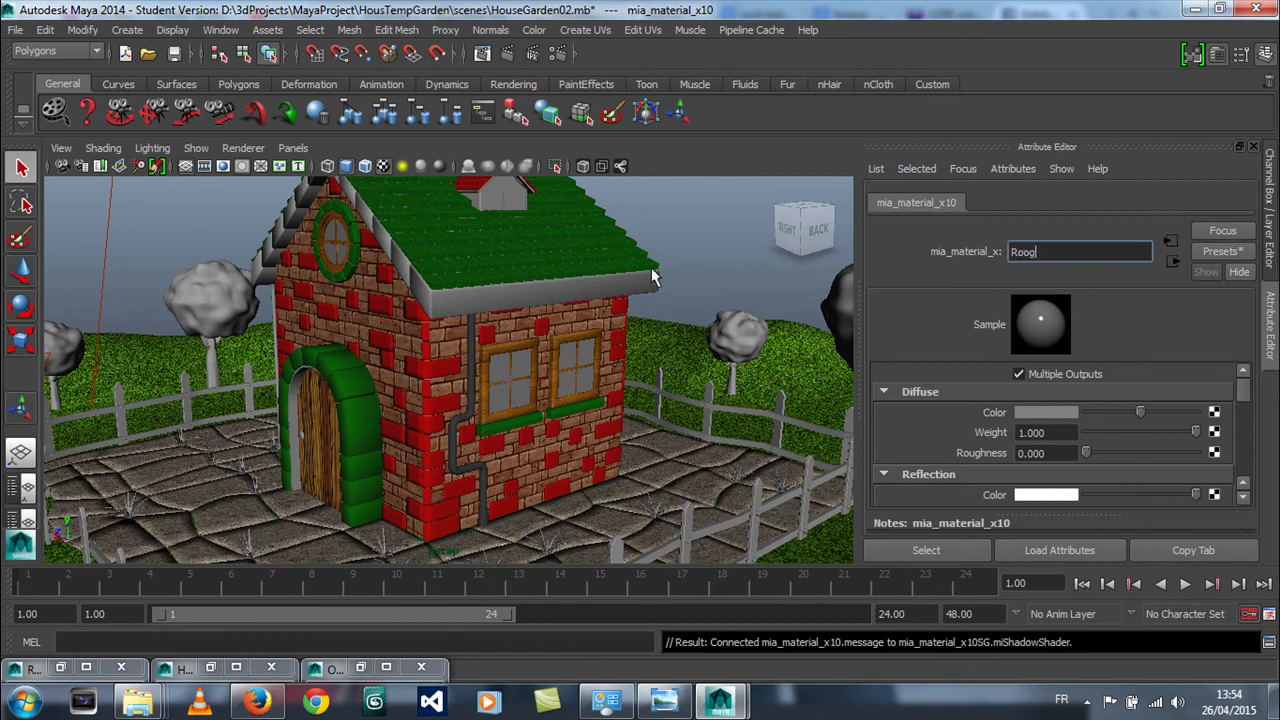
text(oof)
key(Return)
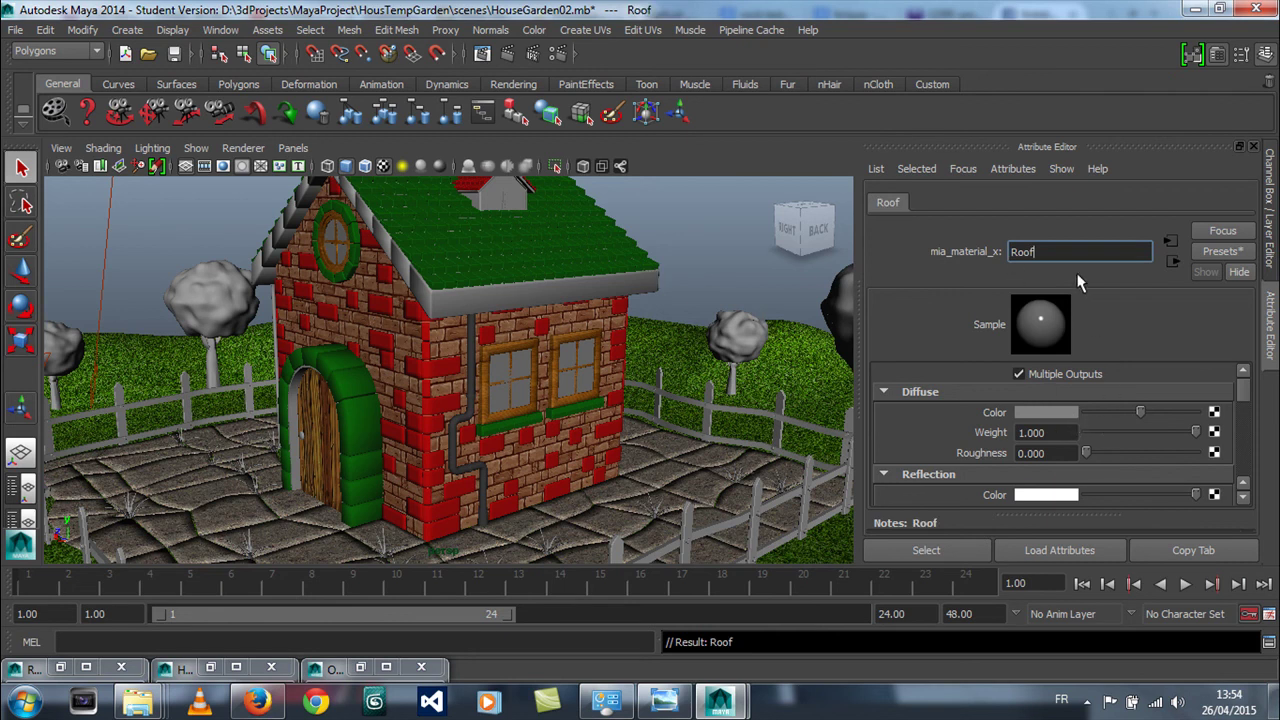
text(Top)
key(Return)
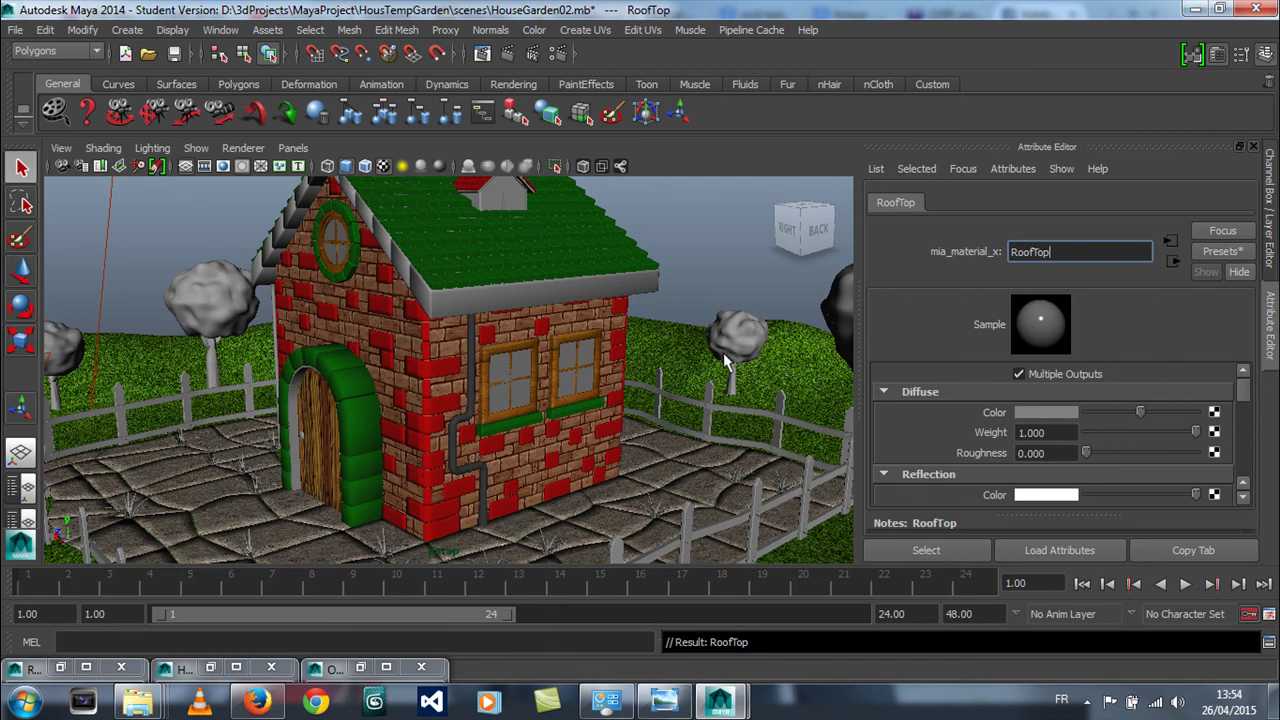
Set the RoofTop material's diffuse color to dark blue, with hue 240.751, saturation 1 and value 0.275
click(1030, 412)
drag(1136, 432, 1146, 450)
drag(1185, 408, 1218, 392)
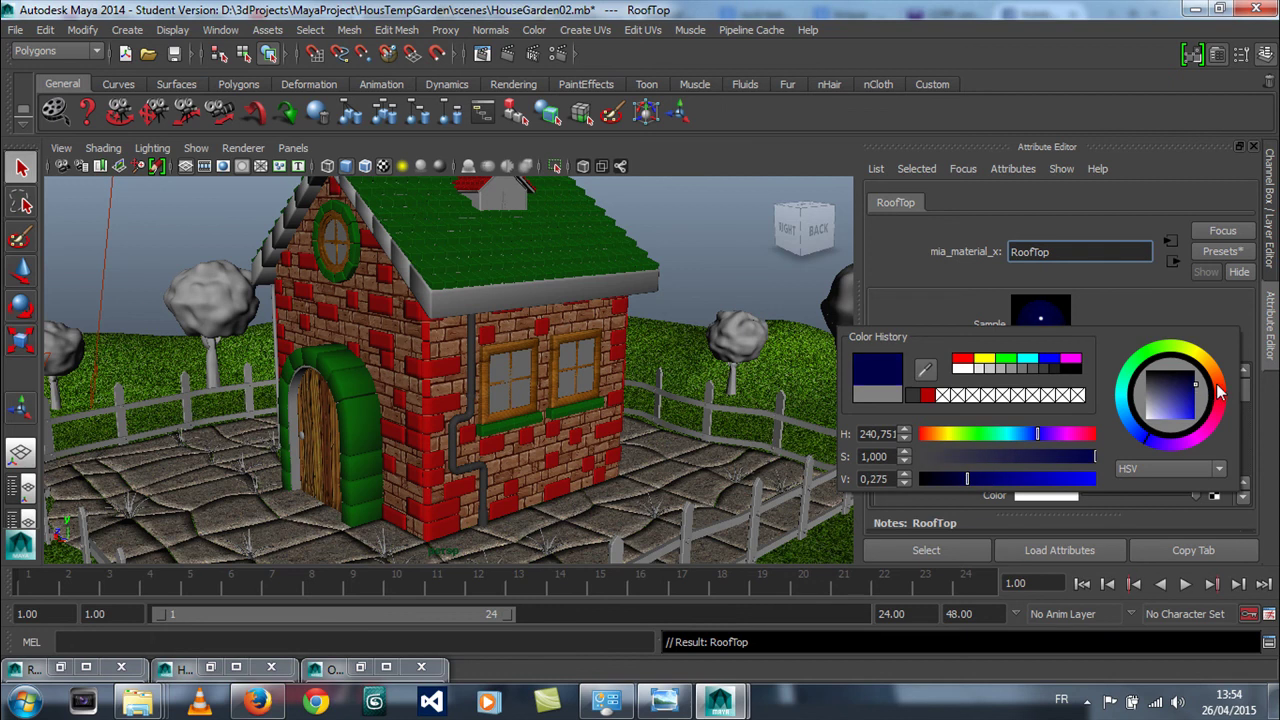
click(1245, 412)
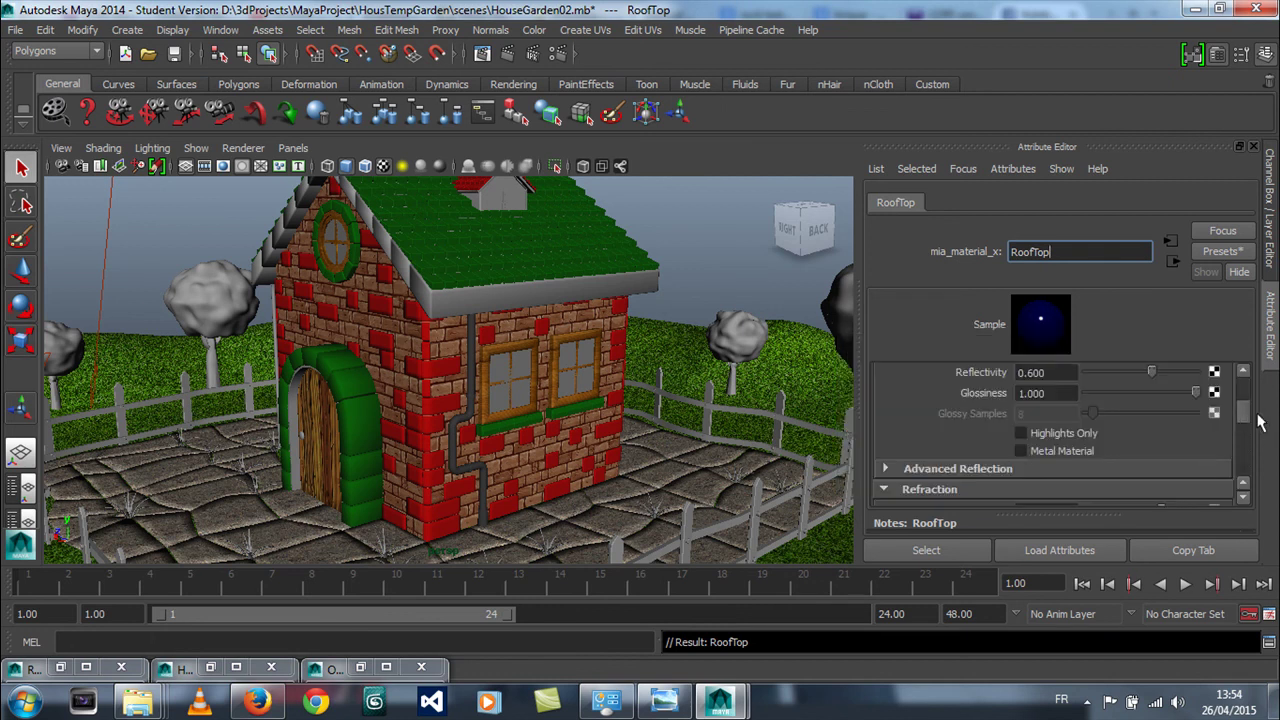
Assign the RoofTop material to the roof's edge trim
click(588, 298)
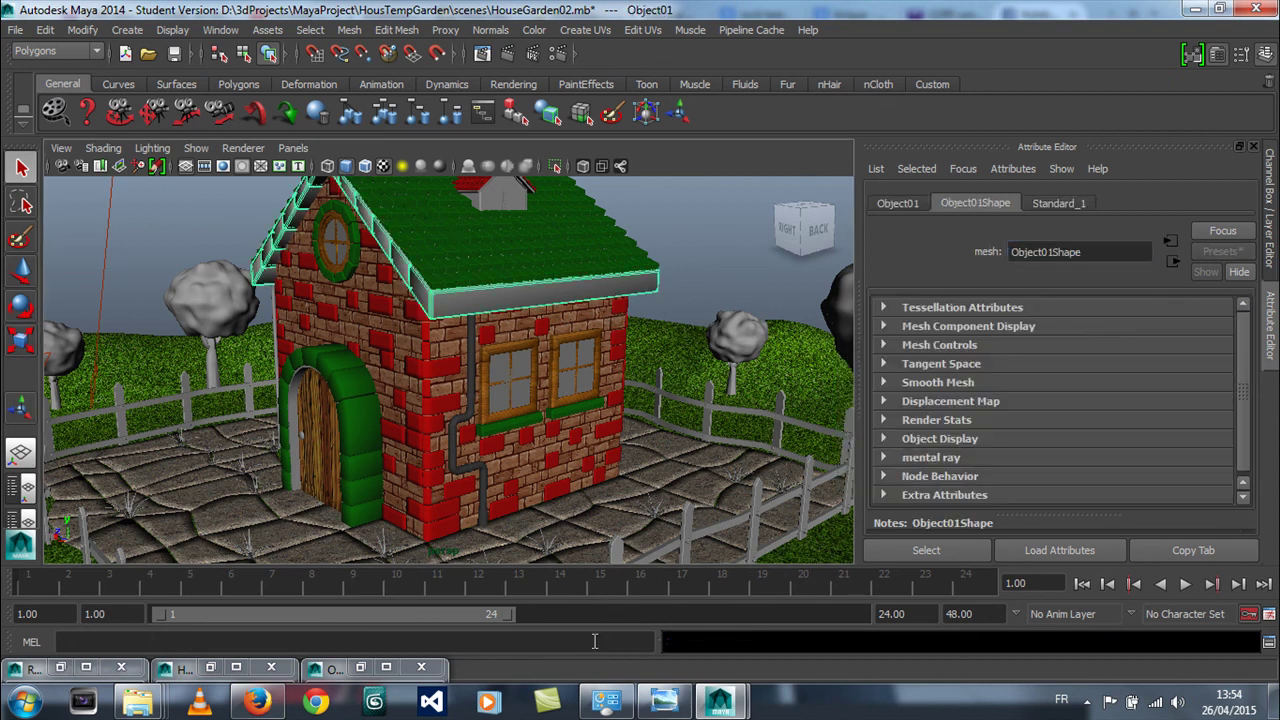
click(190, 668)
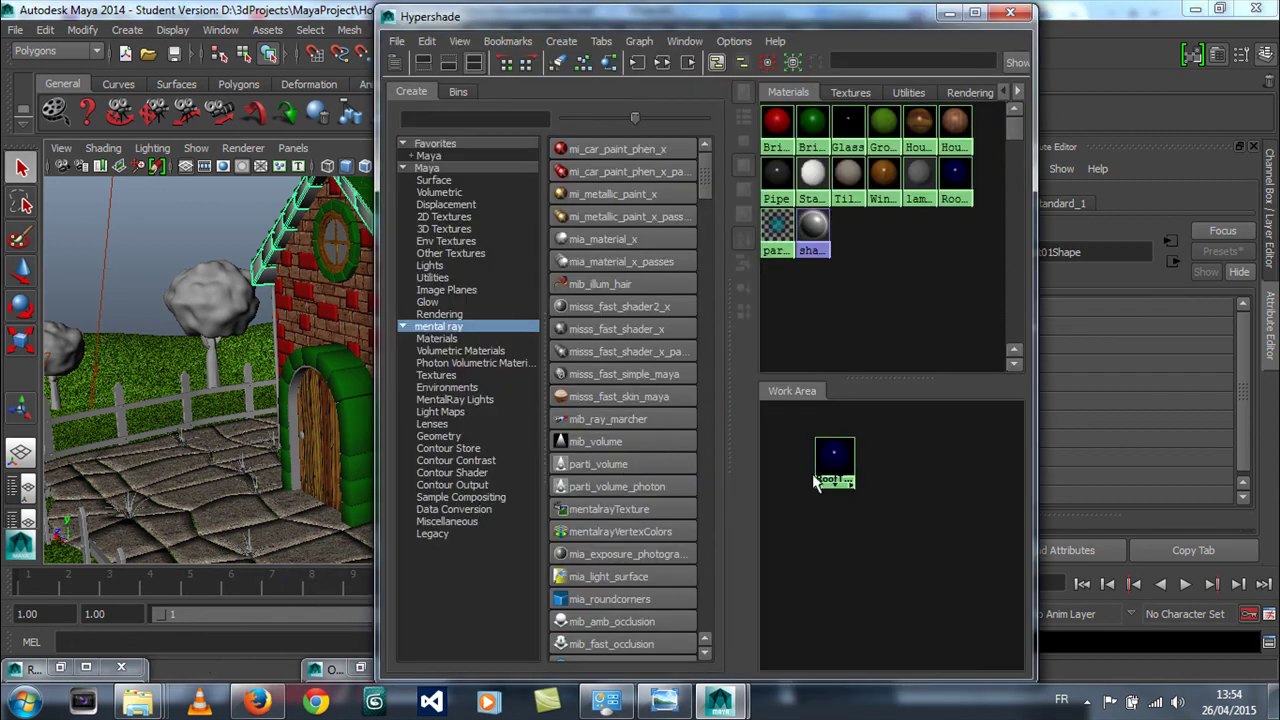
right_drag(830, 461, 848, 414)
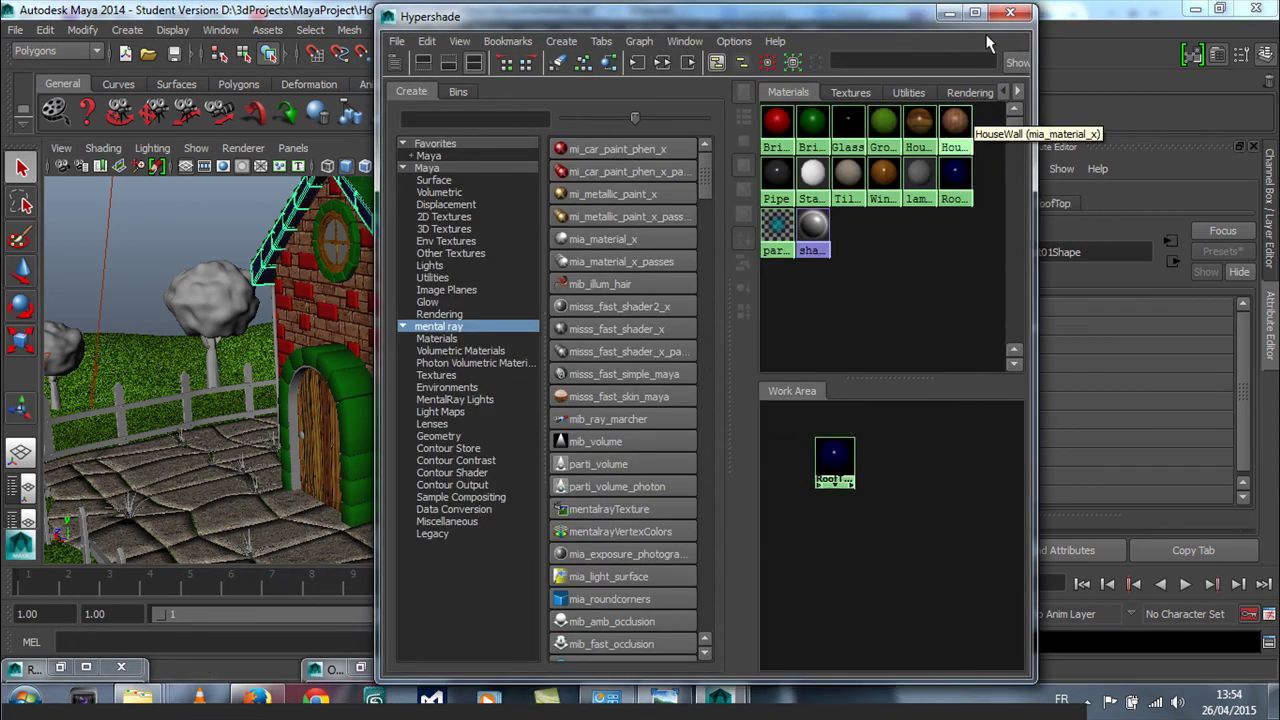
click(949, 12)
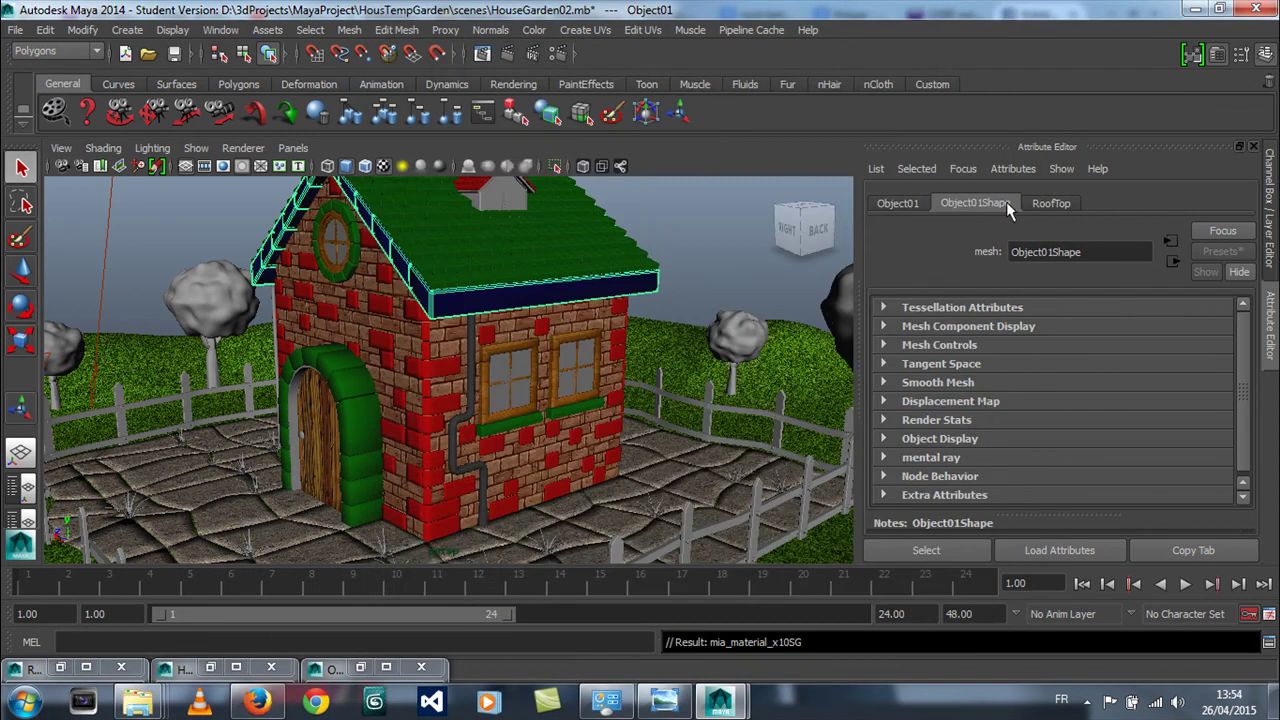
Set the RoofTop material's reflectivity to 0.444 and its glossiness to 0.426
click(1051, 203)
mouse_move(1241, 402)
mouse_down()
mouse_move(1243, 430)
mouse_move(1213, 447)
mouse_move(1240, 449)
mouse_move(1257, 415)
mouse_up()
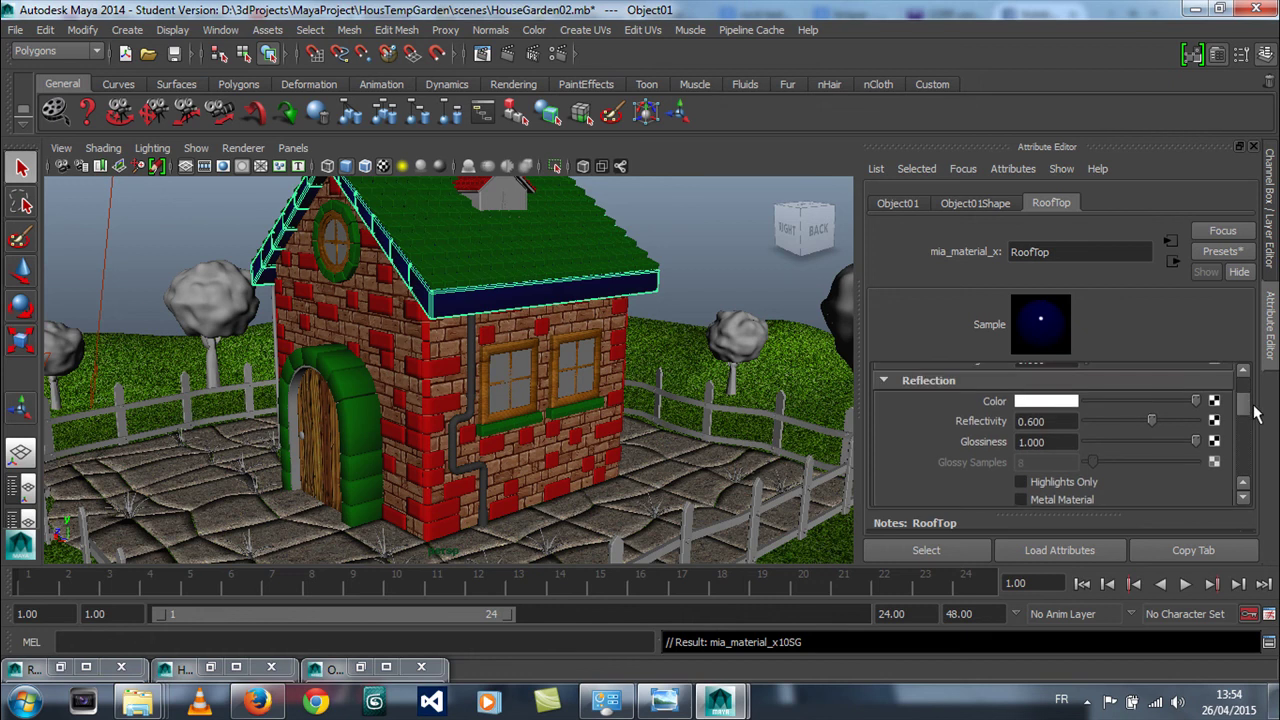
drag(1195, 441, 1134, 421)
Save the scene as HouseGarden03.mb in the scenes folder, accepting the student version notice
alt+right_drag(510, 412, 438, 418)
alt+drag(438, 418, 472, 412)
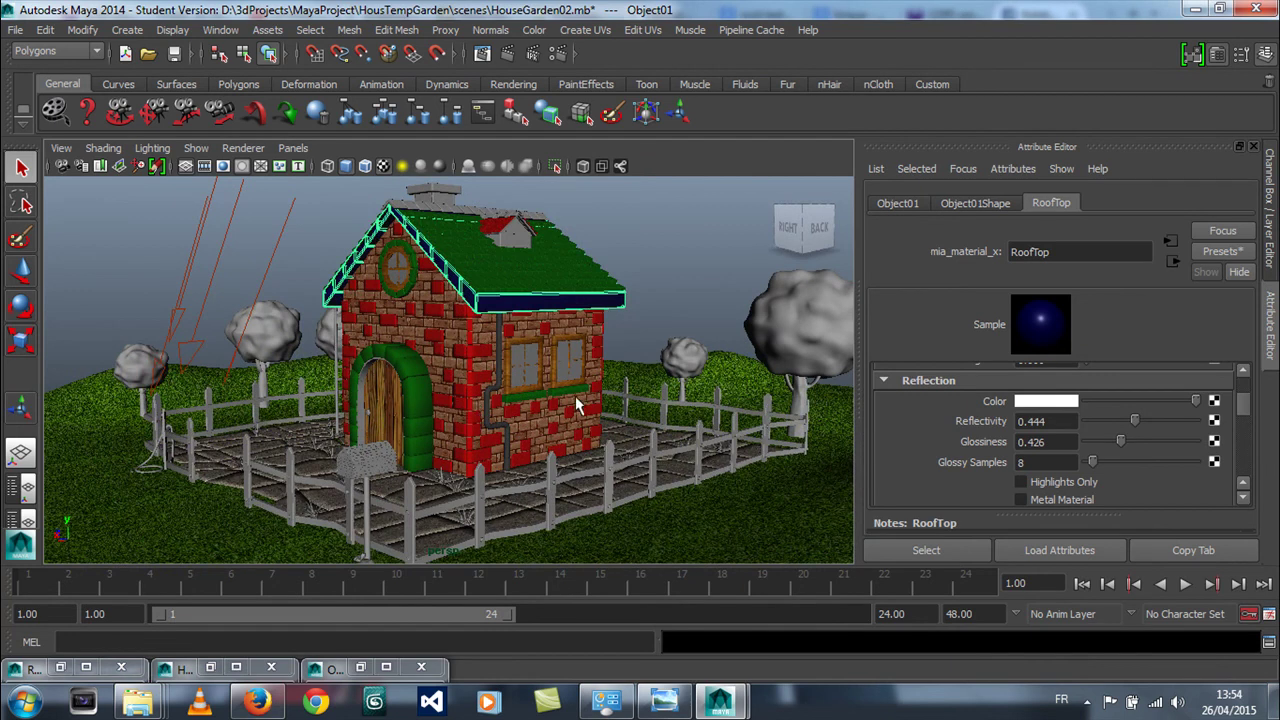
alt+drag(606, 352, 596, 354)
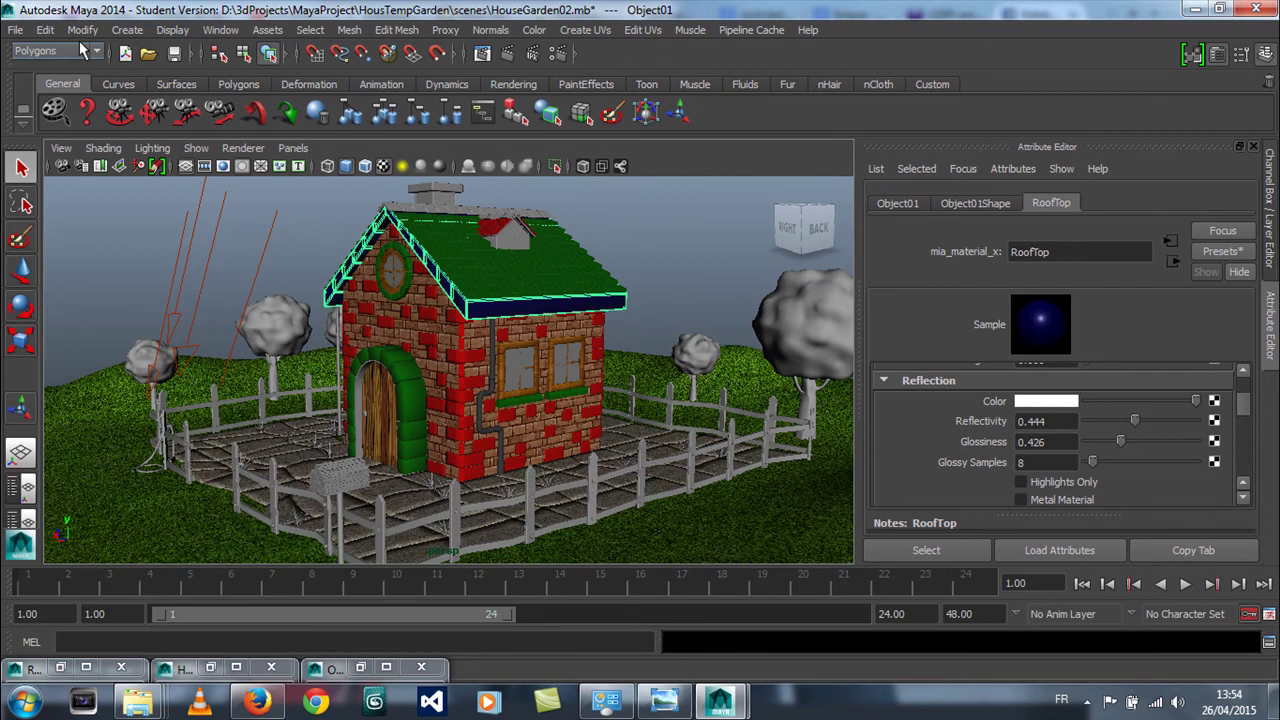
click(15, 30)
click(36, 114)
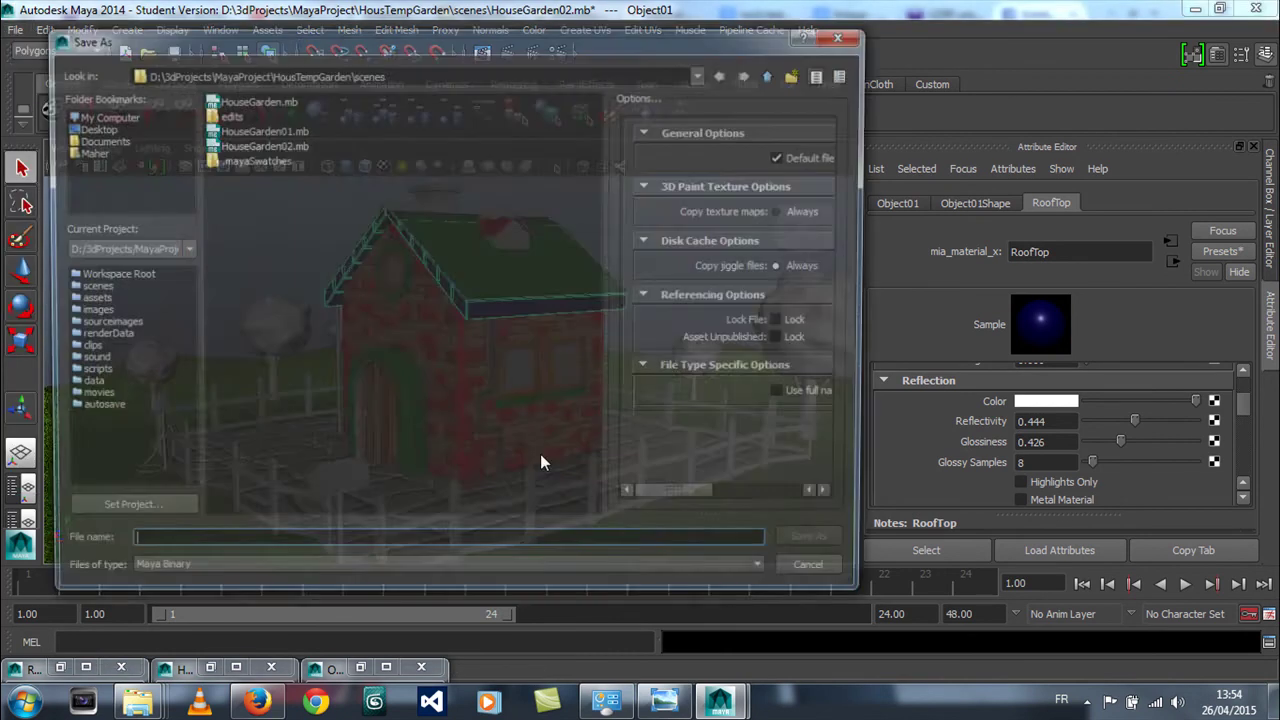
click(258, 146)
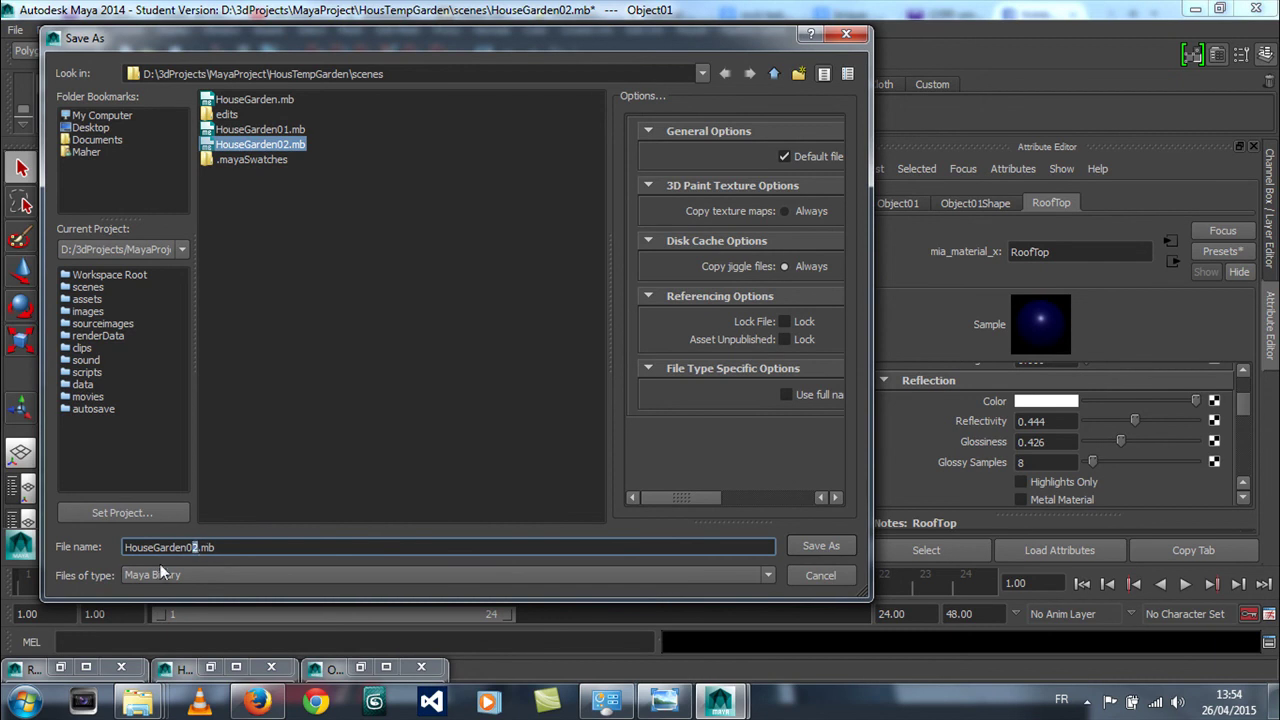
key(Return)
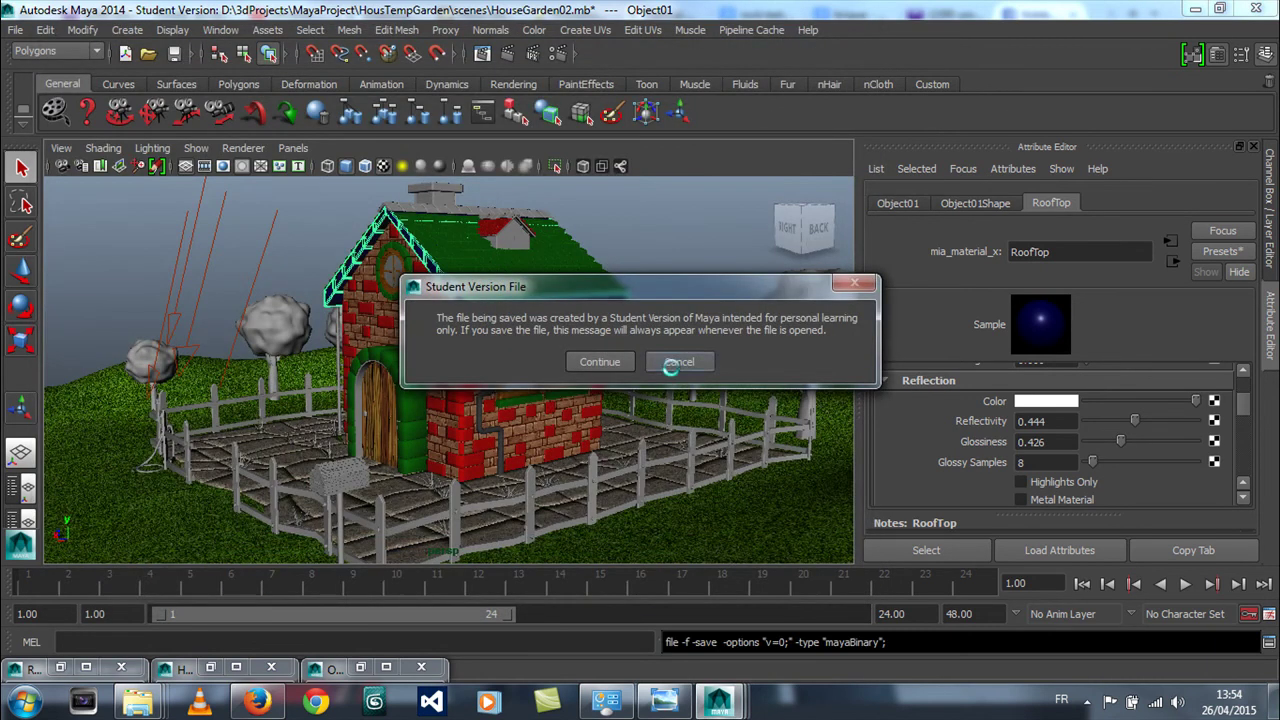
click(600, 363)
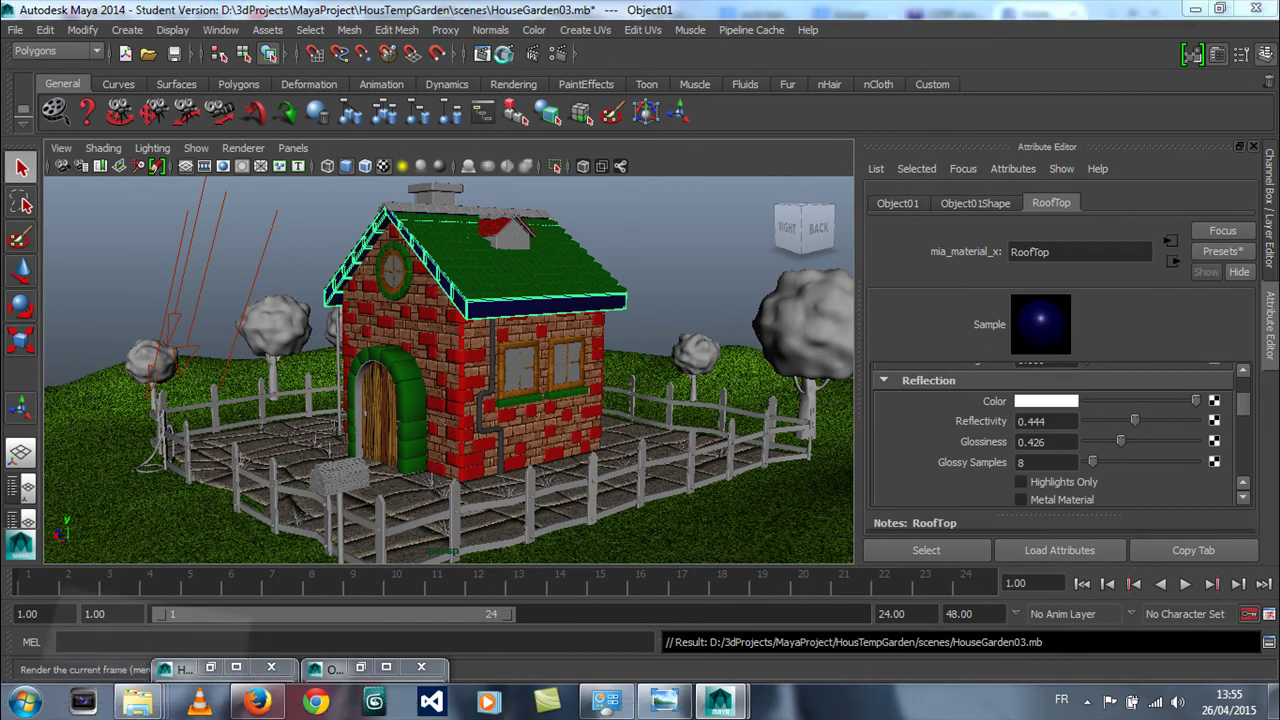
Render the perspective view with mental ray to check the blue roof trim, and minimize the render window
click(507, 54)
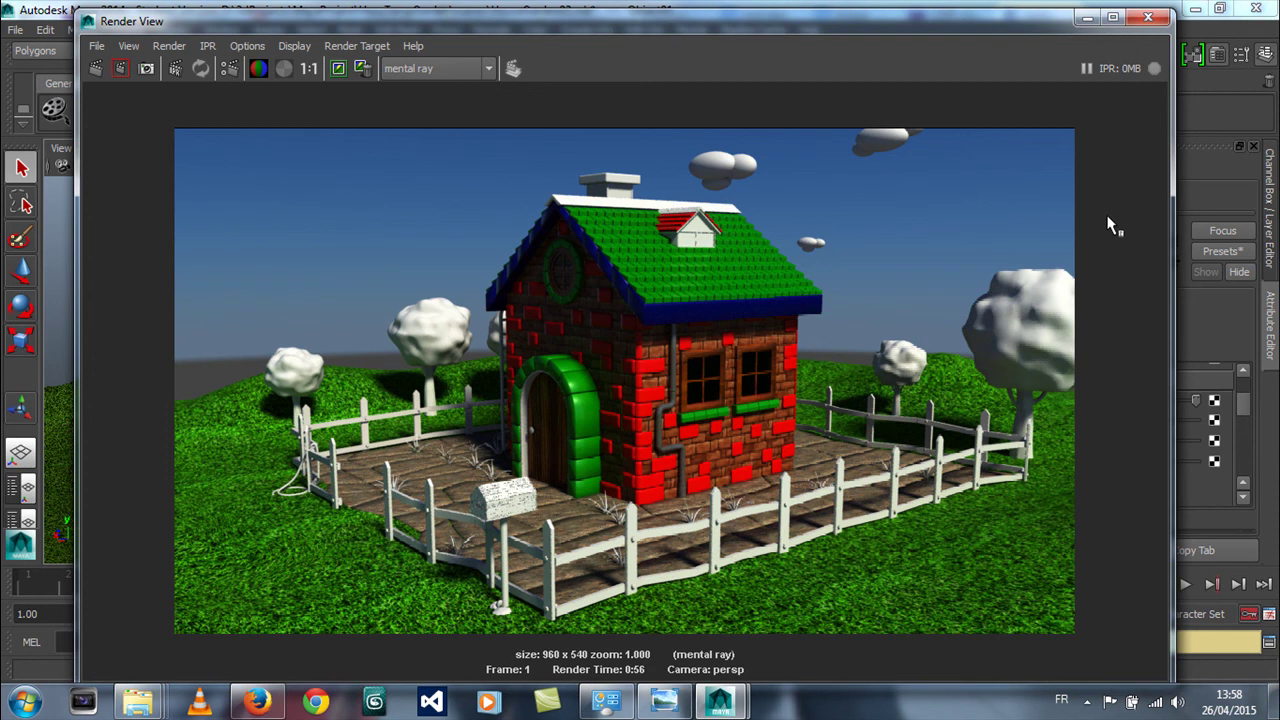
click(1087, 17)
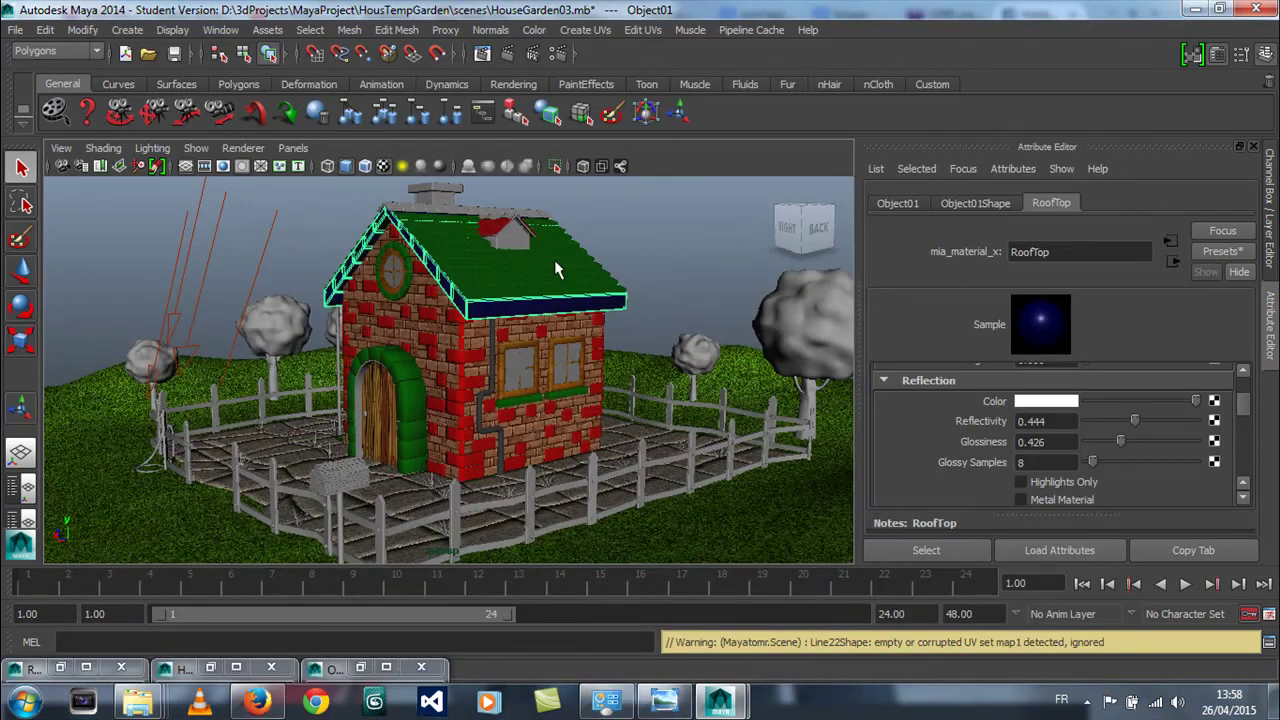
Draw a large upright polygon plane in the side view, wide and tall enough to cover the whole house and garden
alt+right_drag(632, 358, 577, 375)
key(space)
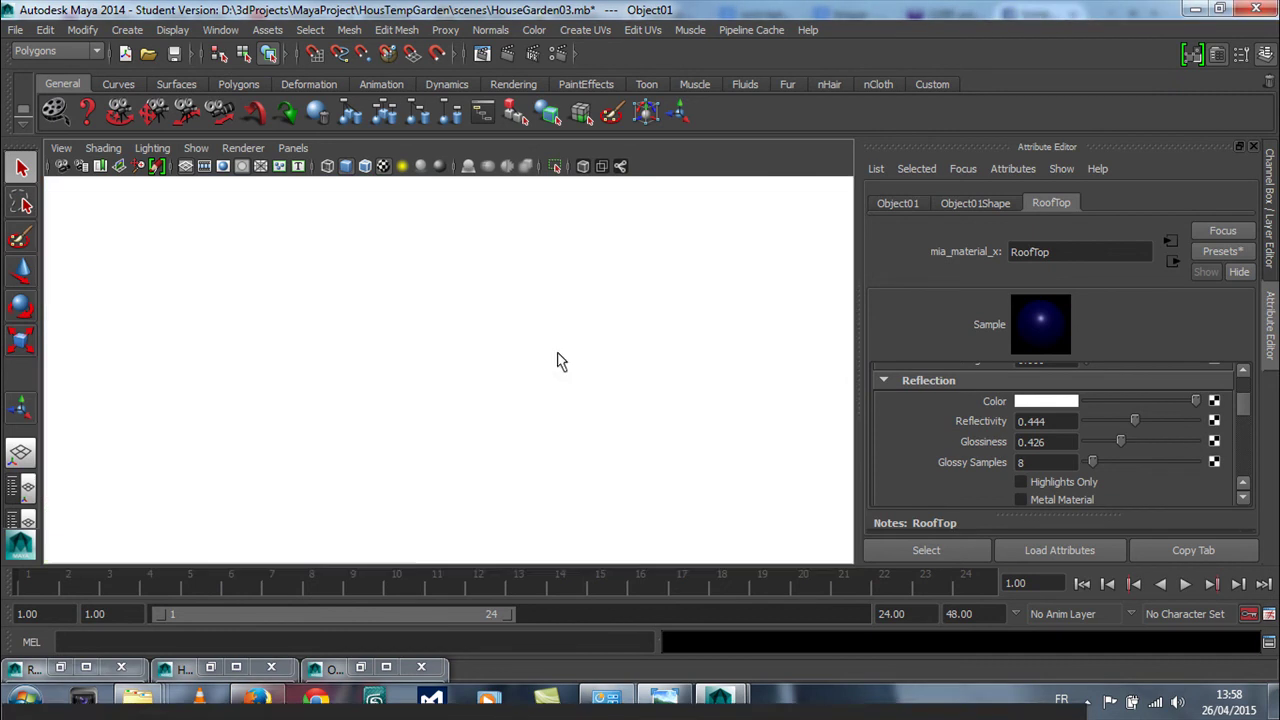
scroll(629, 480, down, 15)
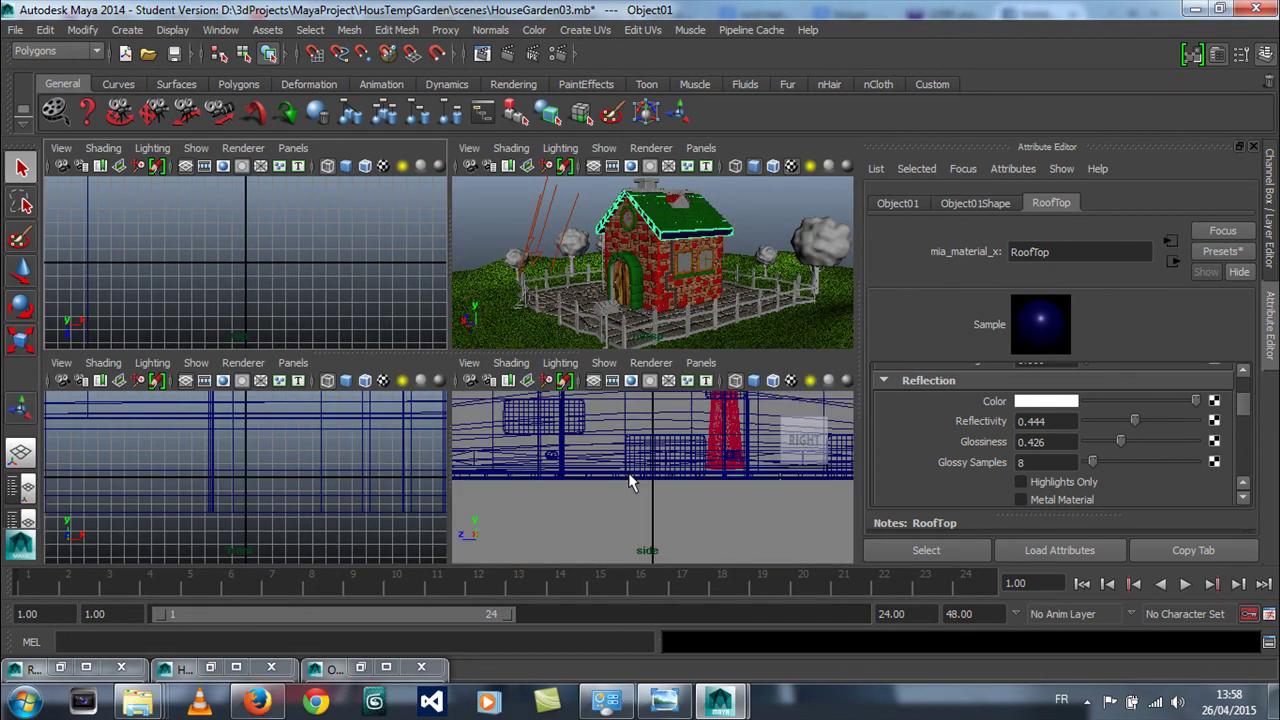
alt+middle_drag(651, 454, 651, 522)
scroll(651, 522, down, 1)
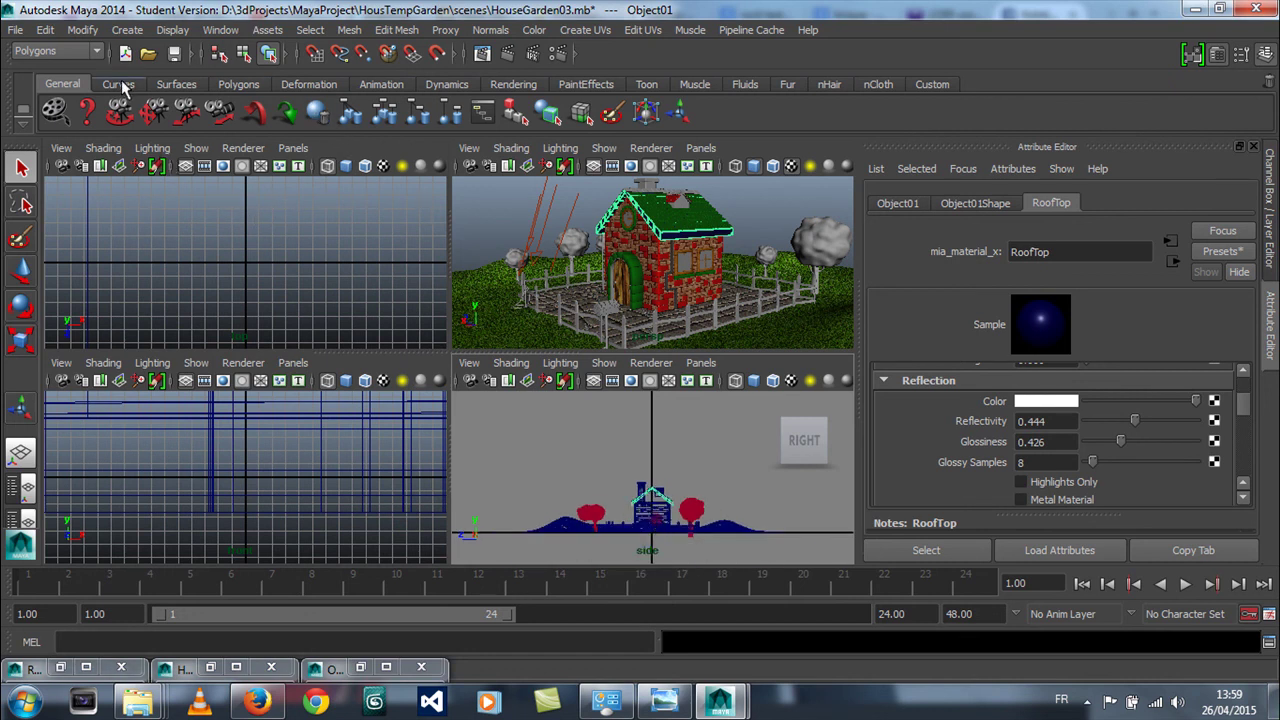
click(237, 84)
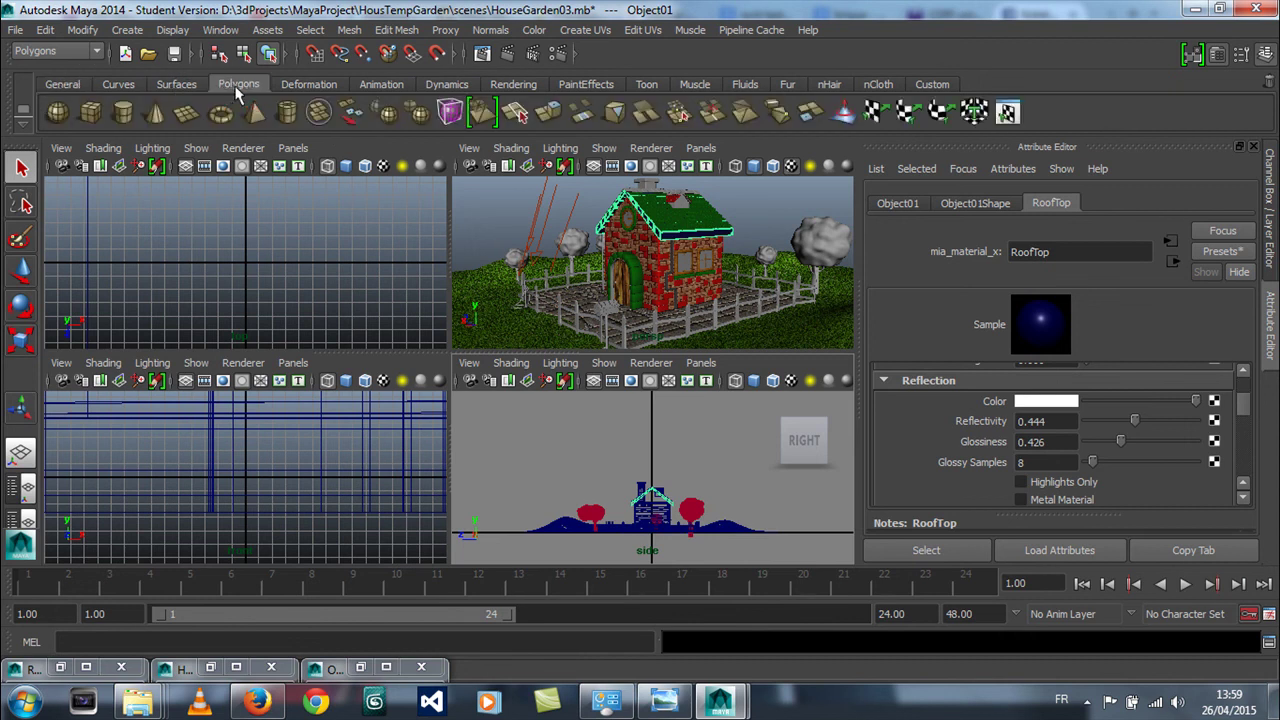
click(187, 117)
drag(500, 420, 826, 555)
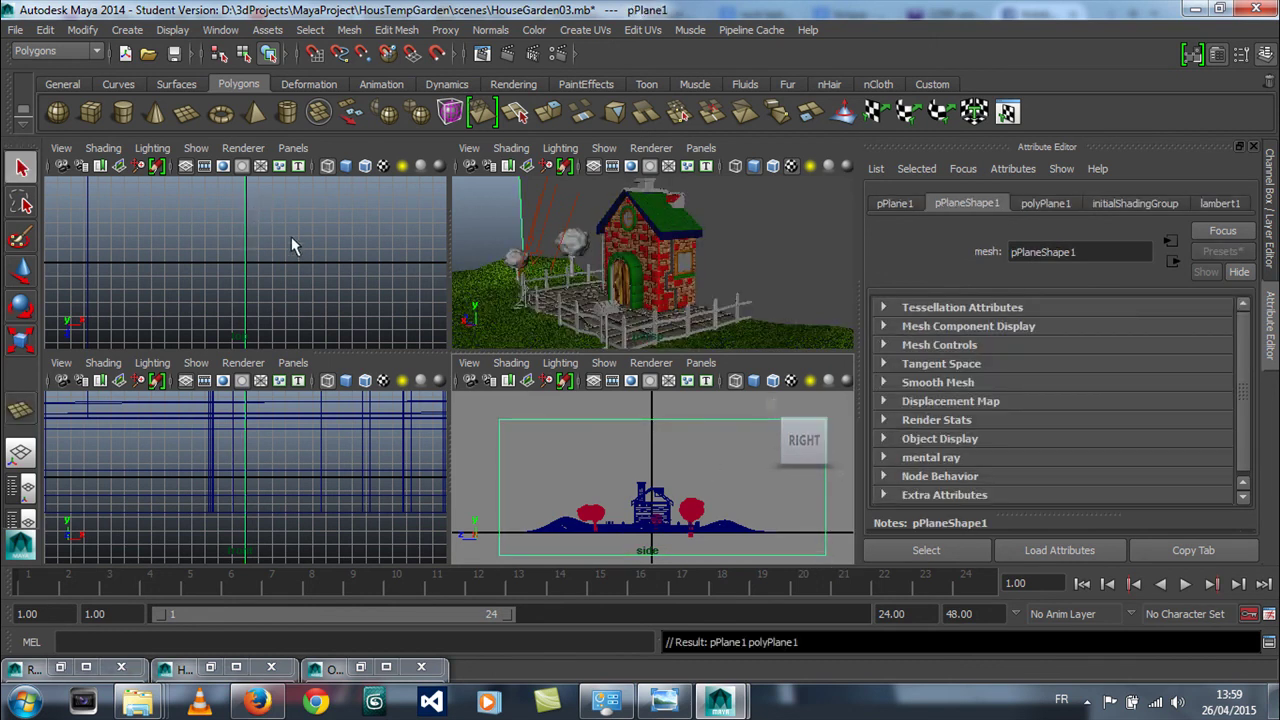
Move and rotate the new plane behind the house and trees so it fills the background of the perspective view
scroll(666, 272, down, 4)
mouse_move(660, 272)
alt+mouse_down()
mouse_move(676, 279)
mouse_move(658, 272)
mouse_move(650, 290)
alt+mouse_up()
key(space)
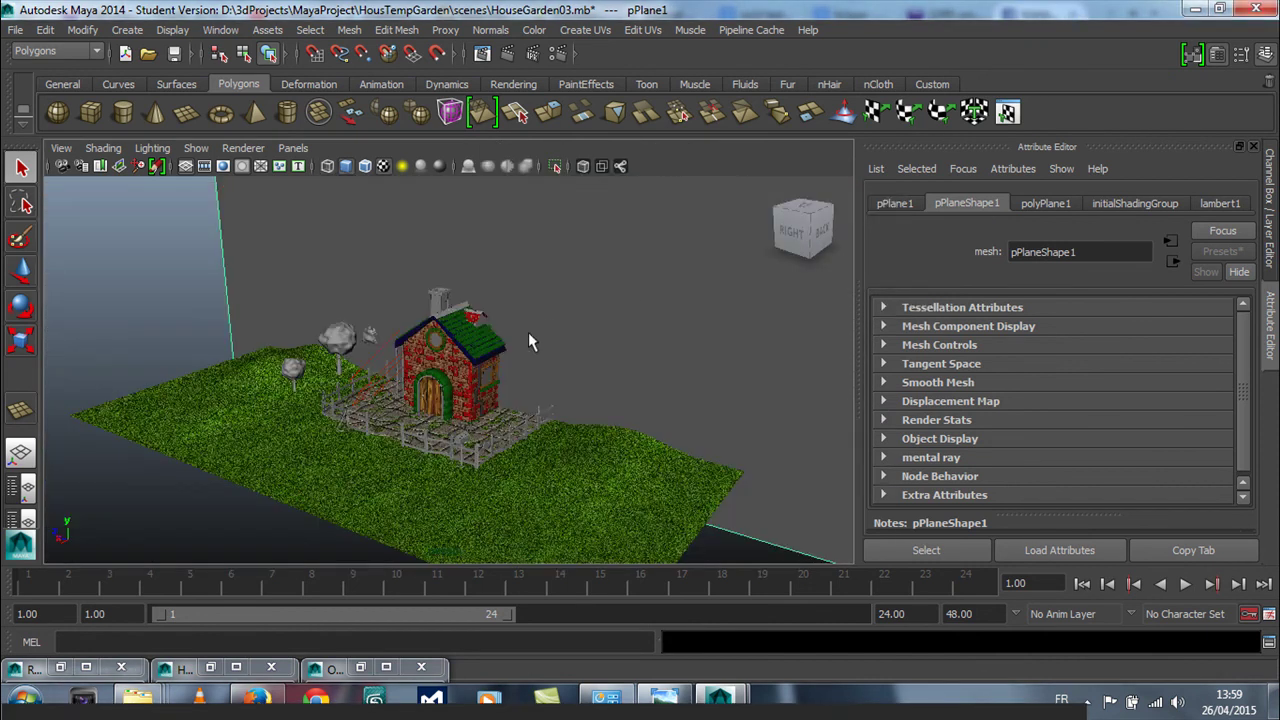
alt+drag(558, 356, 571, 358)
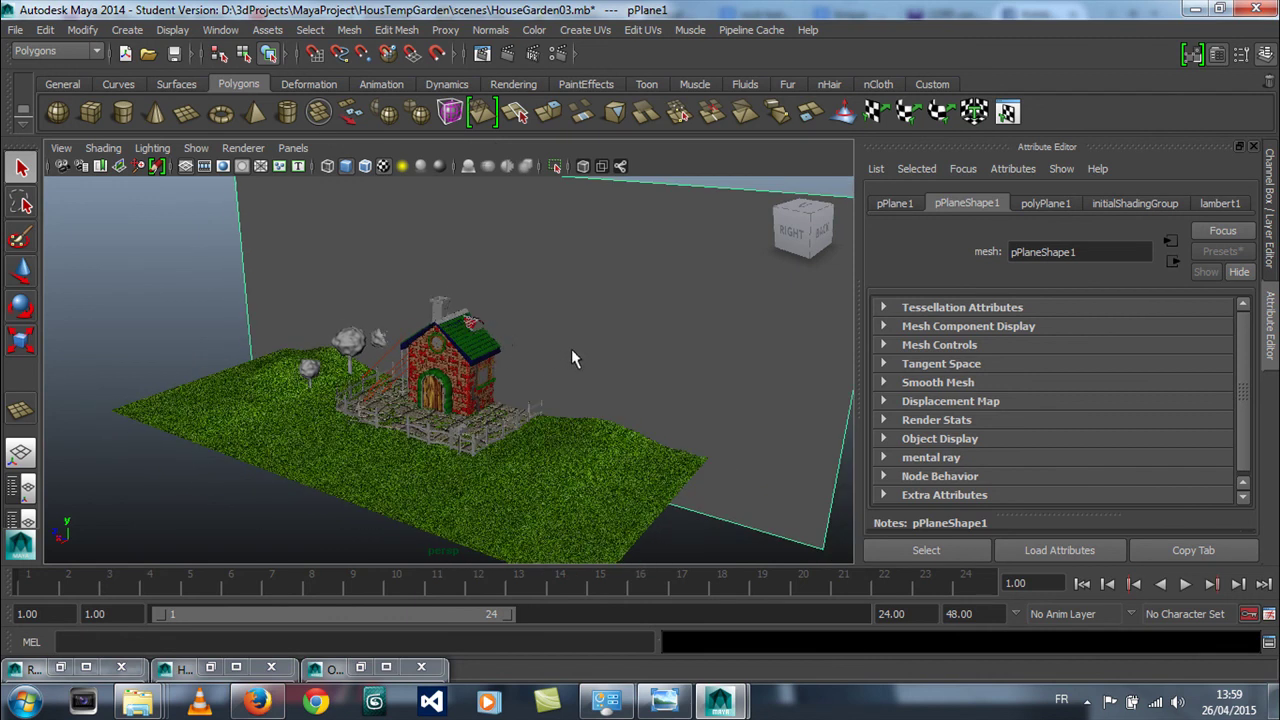
key(w)
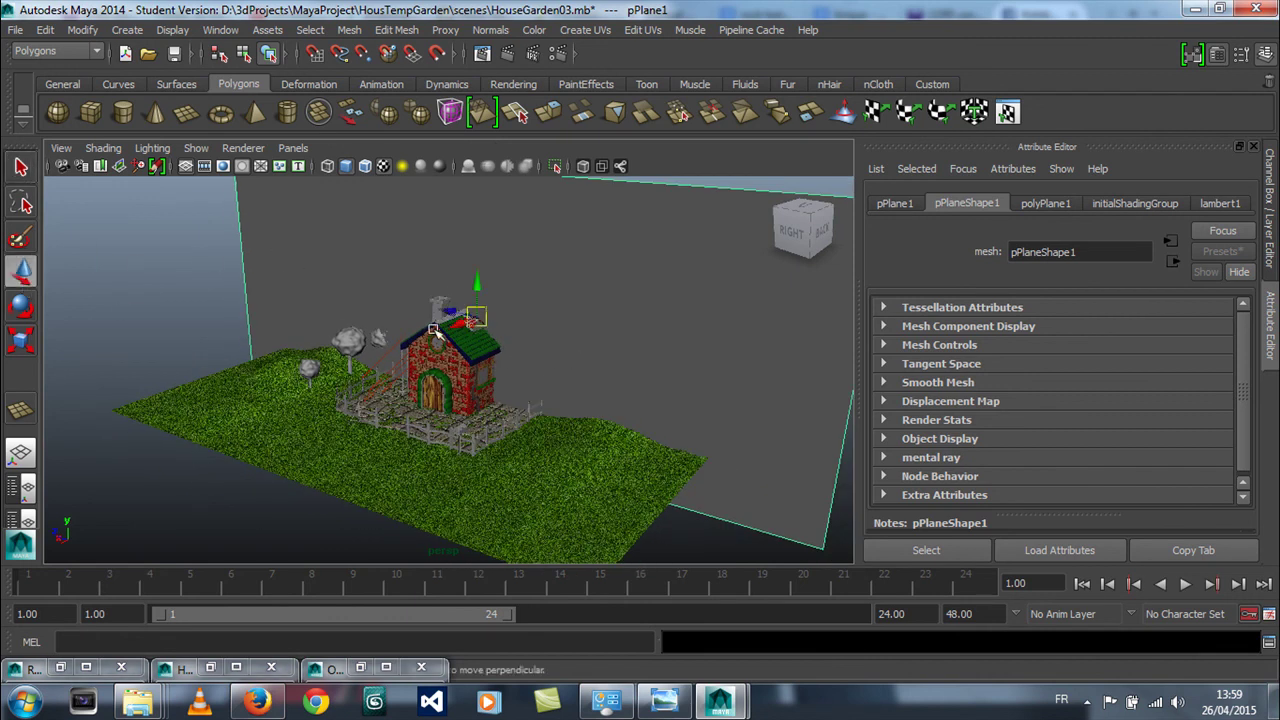
alt+drag(409, 333, 466, 266)
key(e)
alt+drag(489, 382, 442, 388)
alt+right_drag(442, 388, 618, 349)
alt+middle_drag(568, 320, 563, 437)
alt+right_drag(563, 437, 580, 431)
alt+drag(580, 431, 607, 404)
alt+right_drag(607, 404, 651, 440)
alt+drag(651, 440, 644, 444)
alt+middle_drag(646, 438, 663, 386)
alt+right_drag(602, 434, 635, 430)
alt+drag(618, 431, 623, 429)
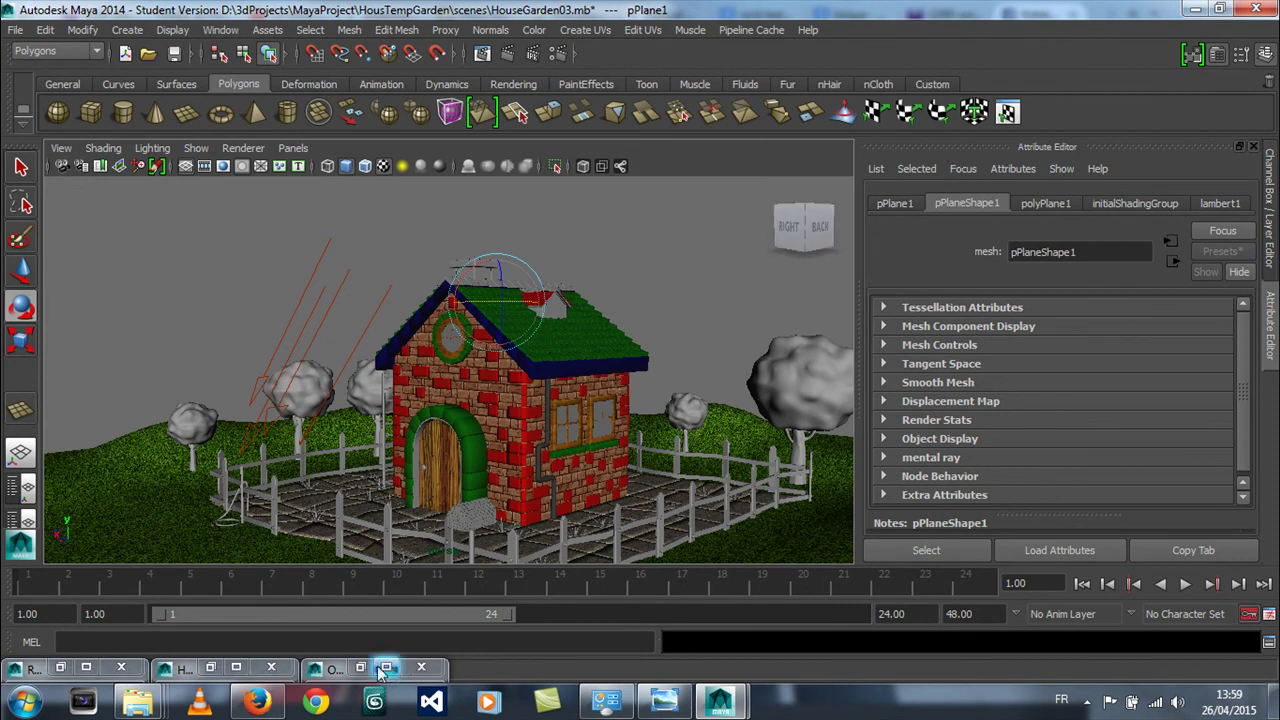
Restore the Hypershade window while the backdrop plane is selected
click(236, 667)
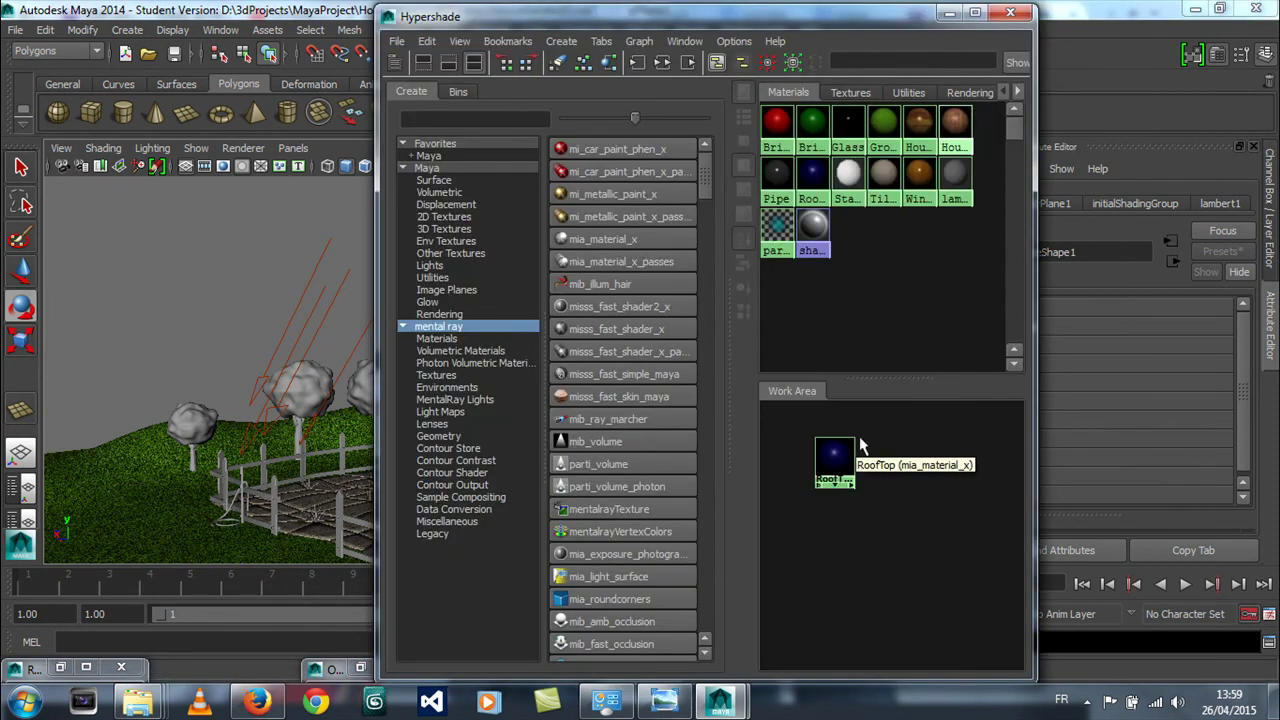